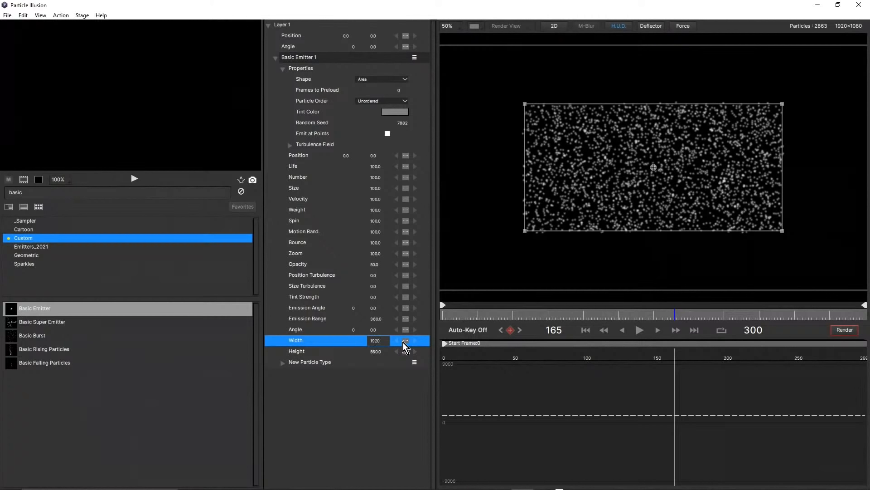
Set the Basic Emitter's area width to 1920 and height to 1080.
text(920)
click(380, 353)
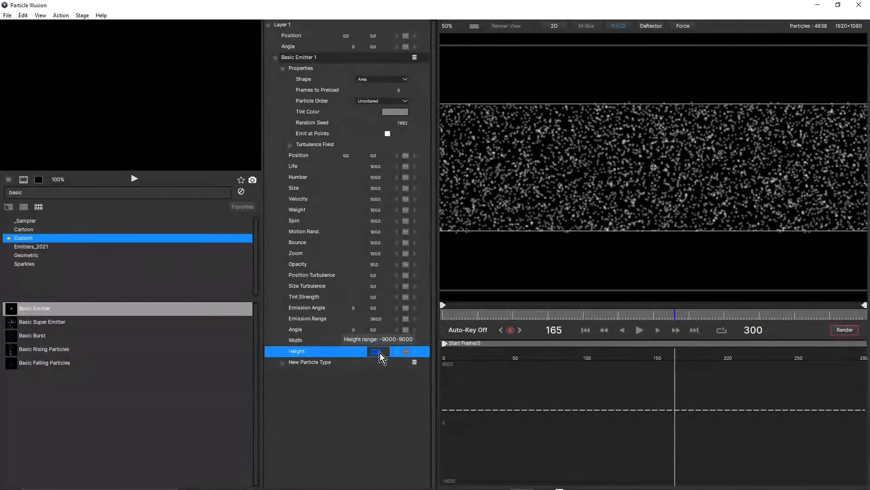
text(1080)
key(Return)
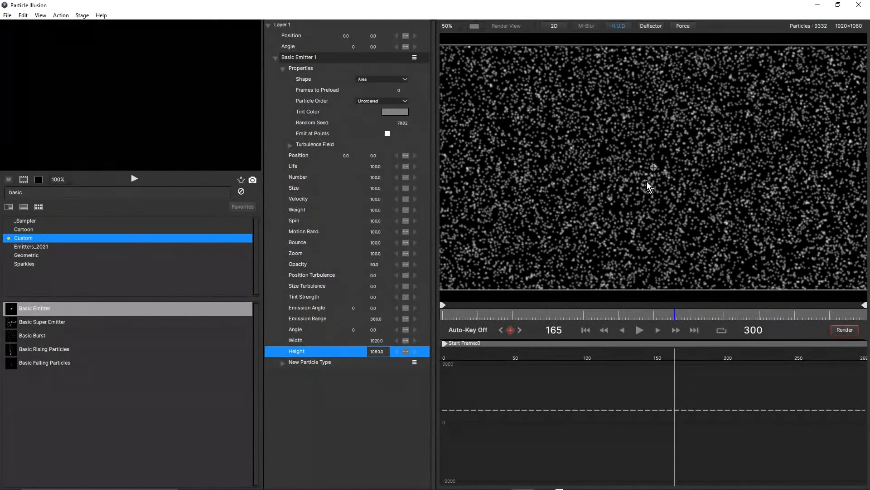
Try shrinking the emitter area from its corner to about 1712 by 880, undo the resize, and preview the animation.
scroll(646, 182, down, 1)
scroll(612, 148, up, 1)
scroll(556, 148, down, 1)
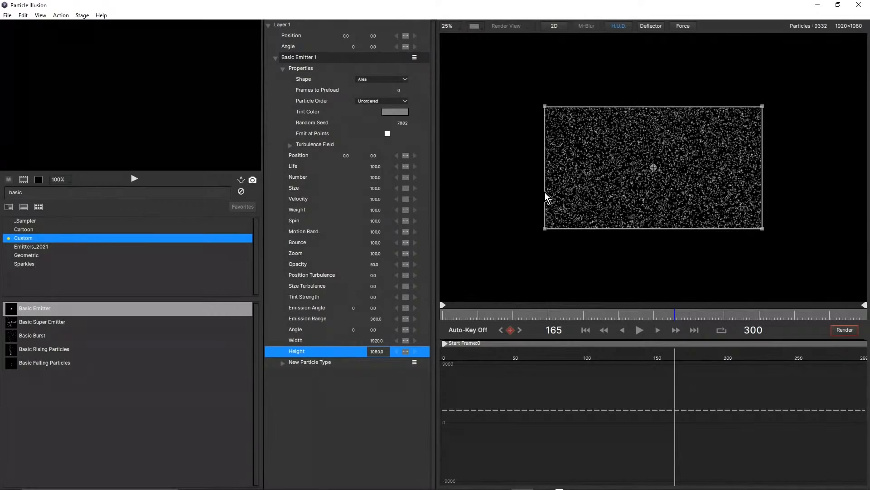
drag(545, 107, 556, 116)
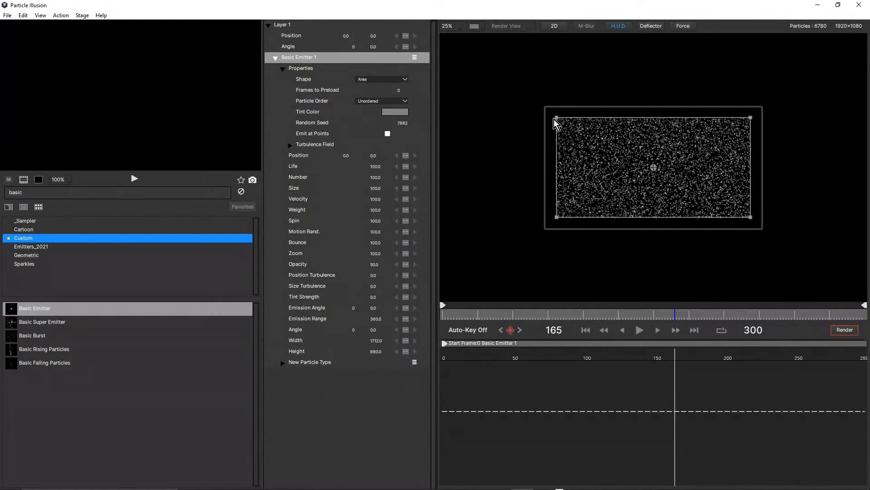
key(ctrl+z)
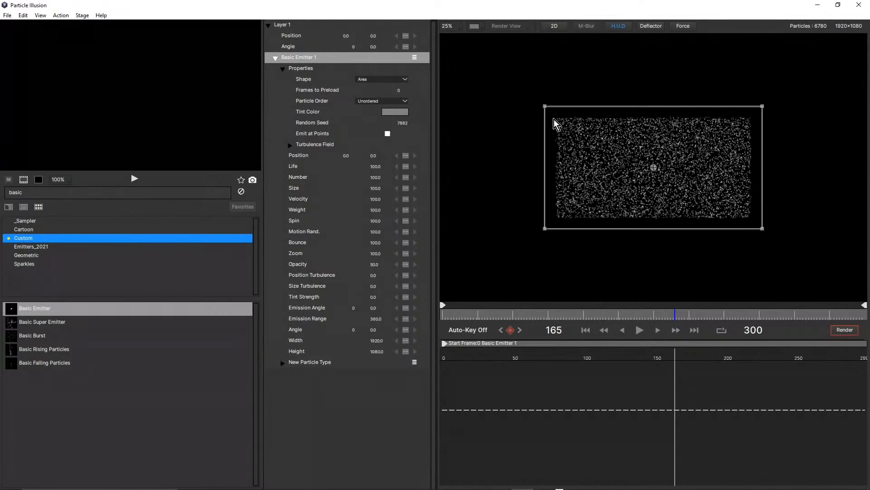
scroll(603, 131, up, 1)
click(639, 330)
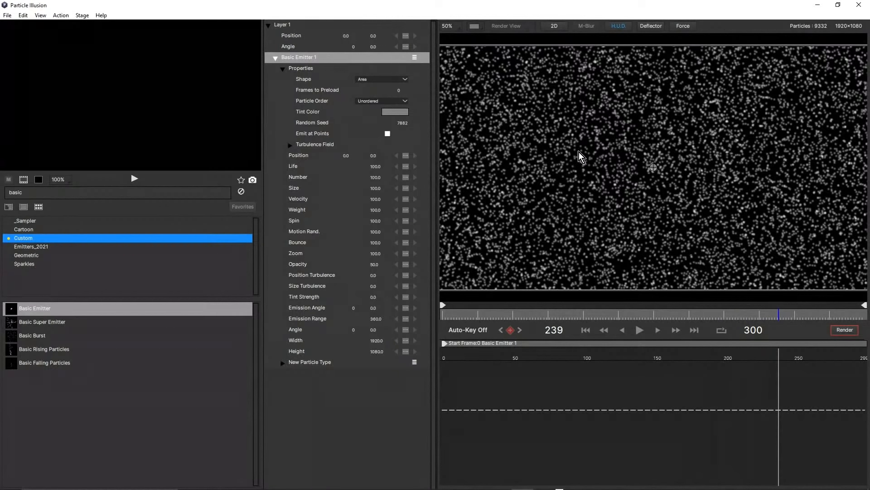
Open the color gradient of the New Particle Type for editing.
click(283, 69)
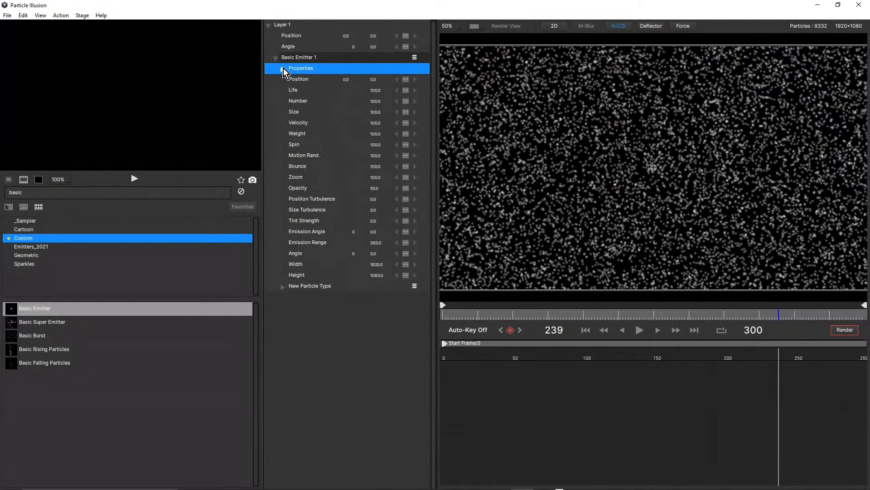
click(282, 286)
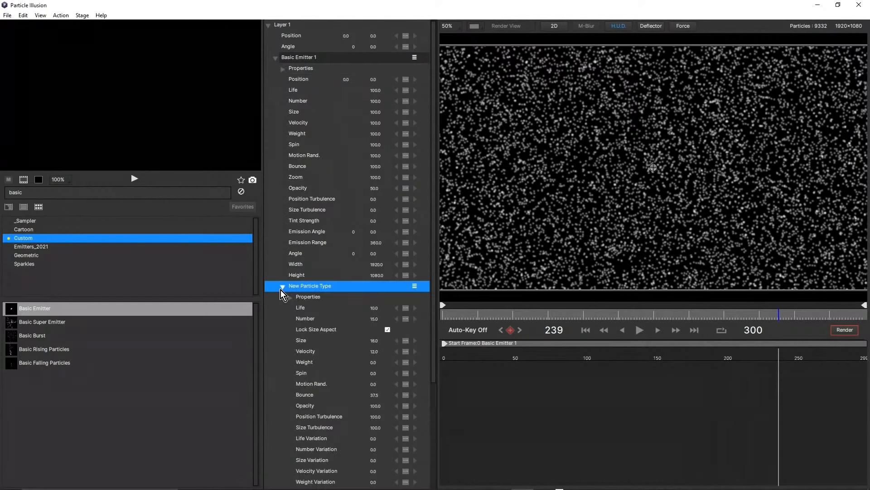
scroll(333, 293, down, 2)
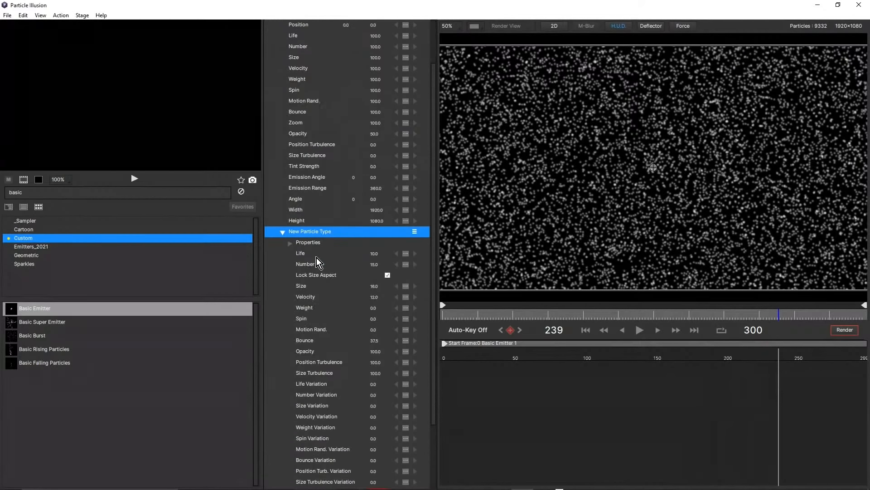
click(290, 243)
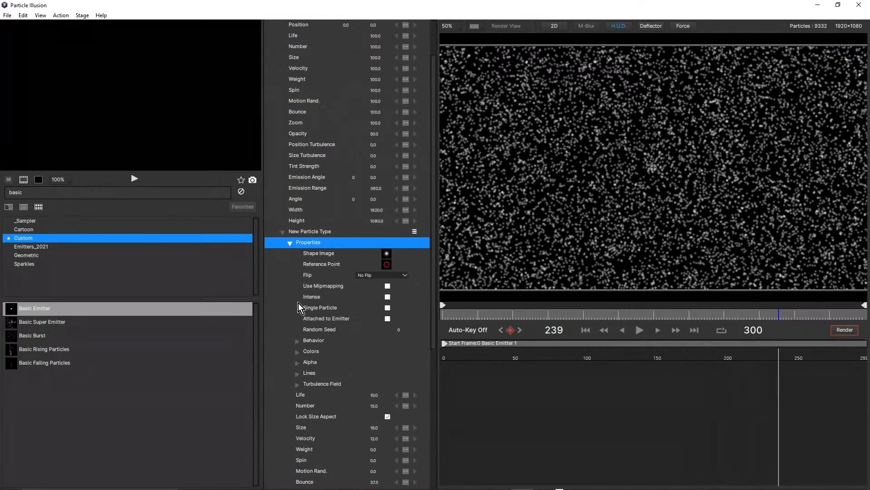
click(297, 353)
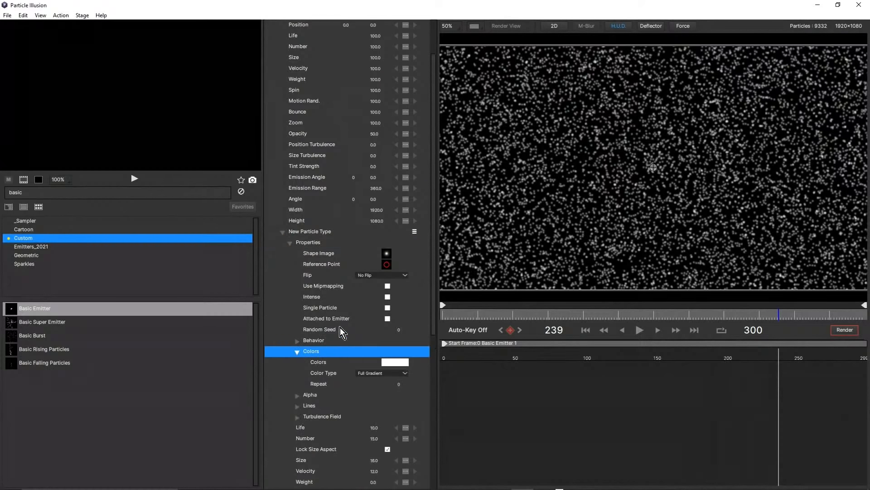
scroll(335, 327, down, 1)
click(391, 343)
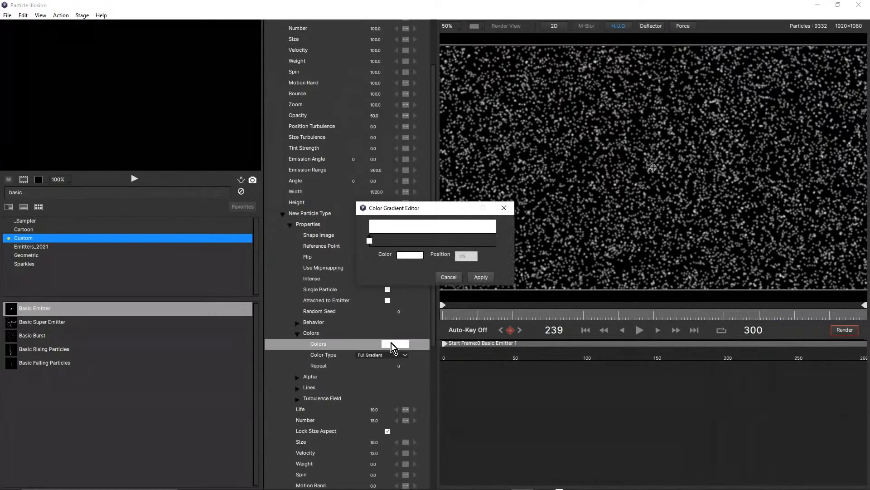
Add color stops at the middle and end of the gradient and set the first stop to red (#ff0000).
click(495, 240)
double_click(370, 240)
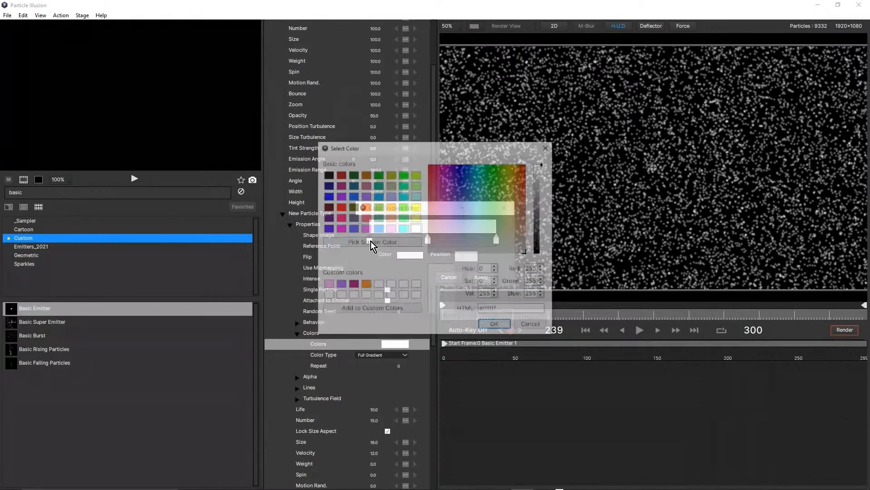
click(341, 207)
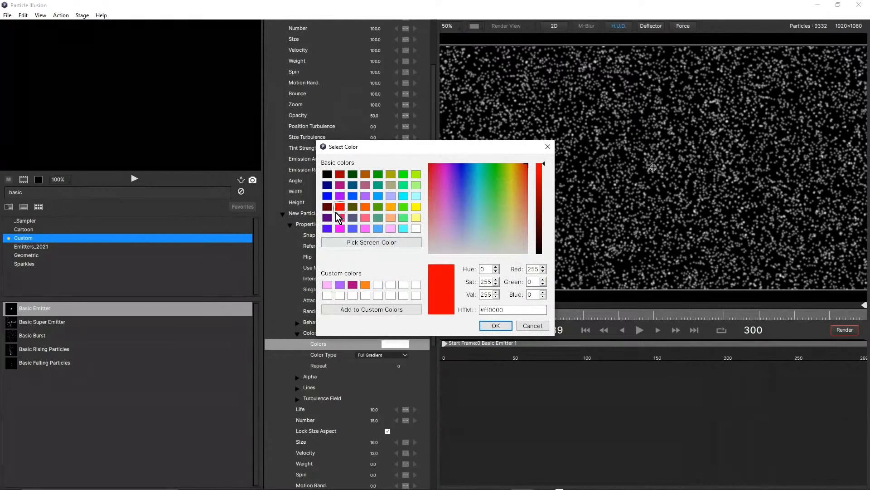
click(502, 325)
Set the gradient's middle stop to orange (#ff5500) and the end stop to #ffaa00, and apply the gradient.
double_click(428, 240)
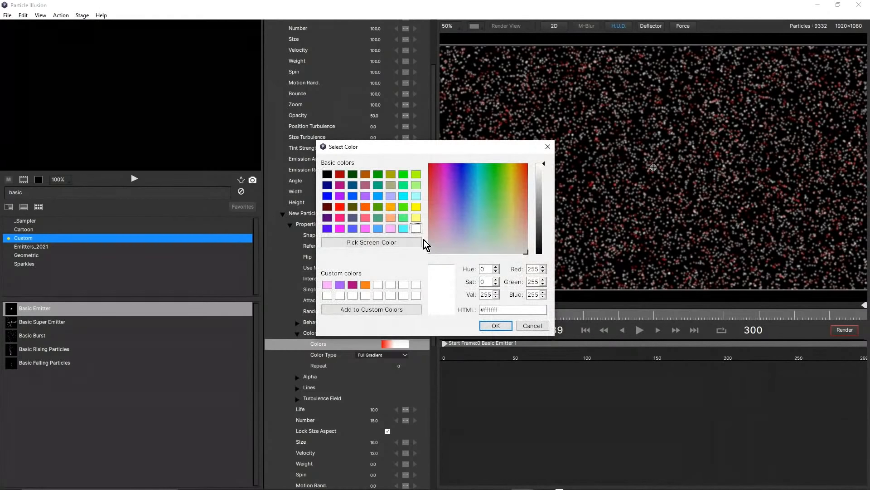
click(366, 208)
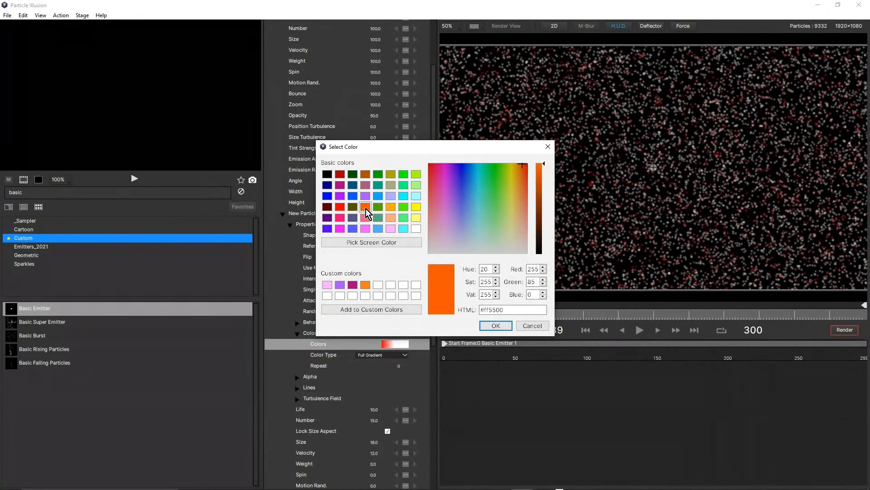
click(494, 323)
double_click(496, 240)
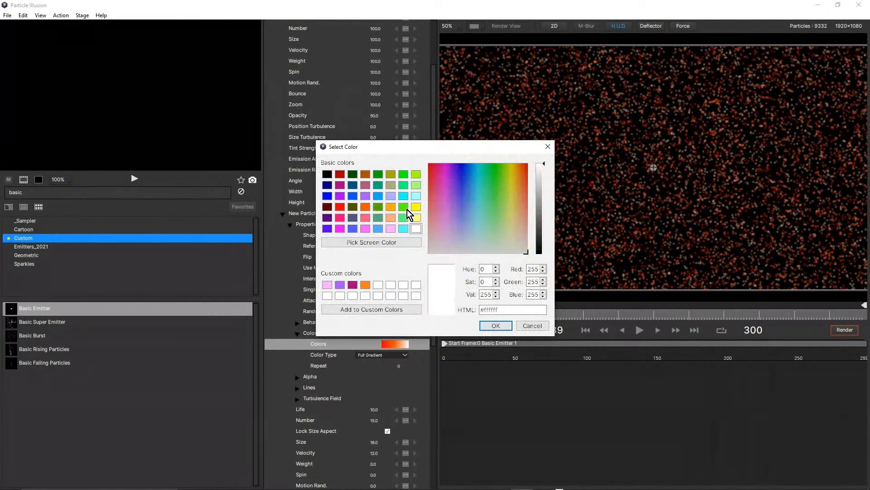
click(391, 208)
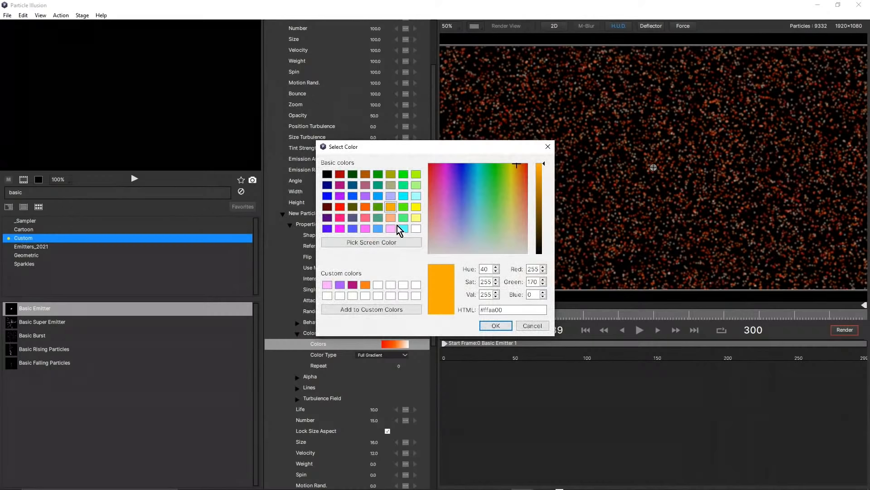
click(496, 325)
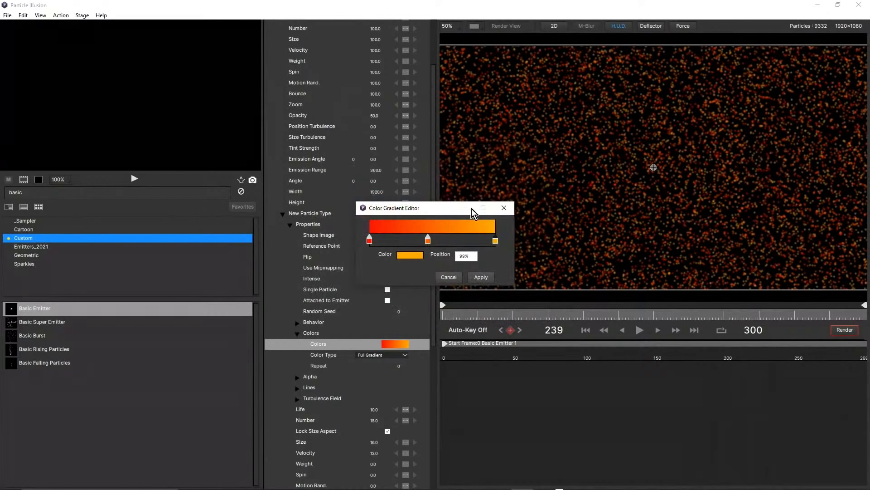
click(476, 278)
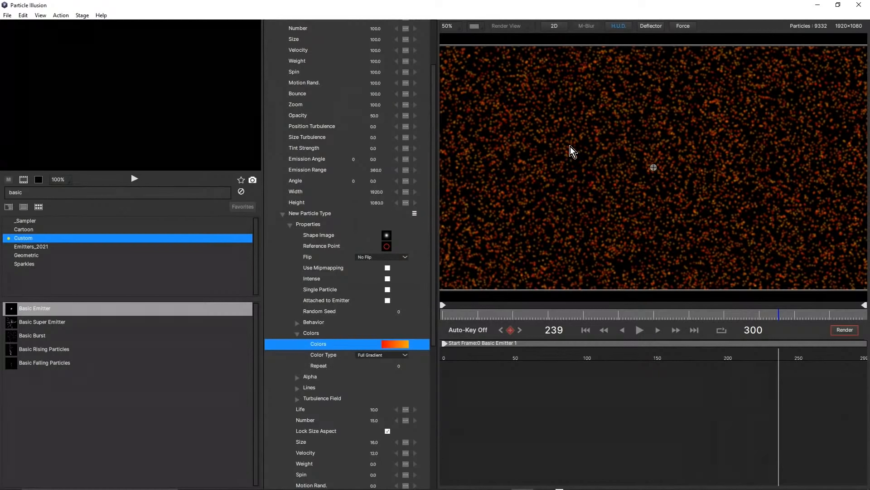
Look at the Color Type options without changing them and play the animation to preview the particle colors.
click(405, 356)
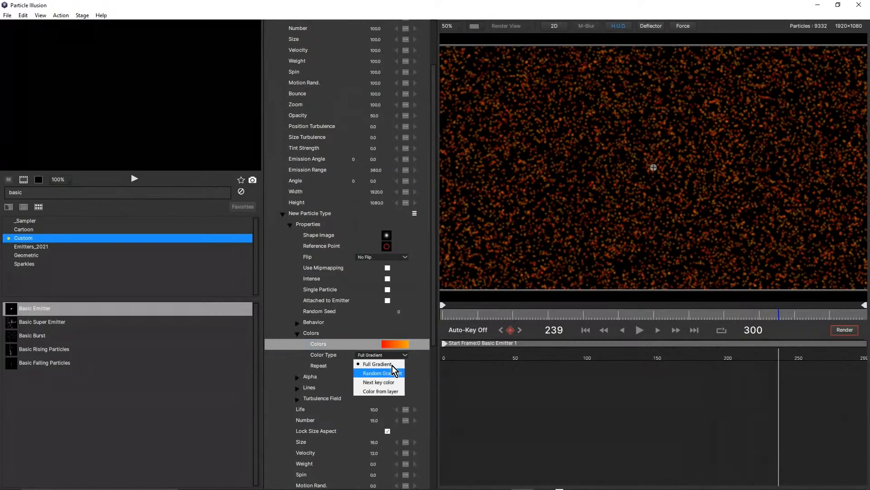
click(432, 331)
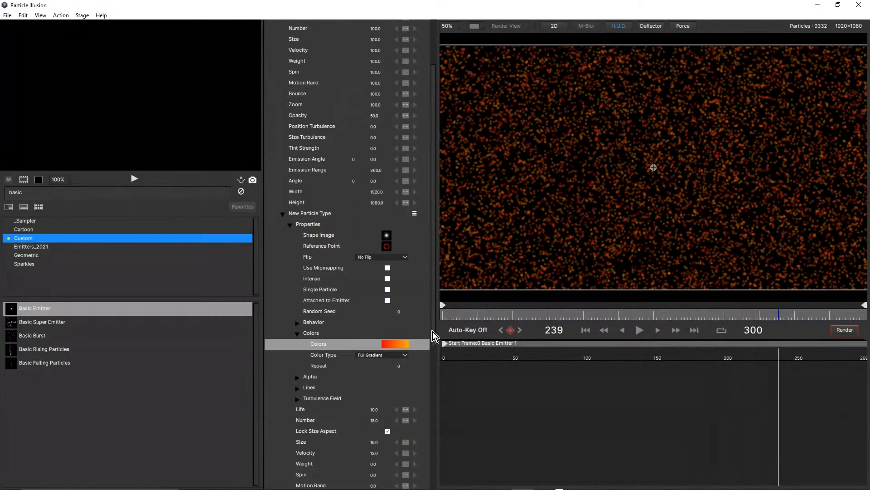
click(640, 330)
click(640, 330)
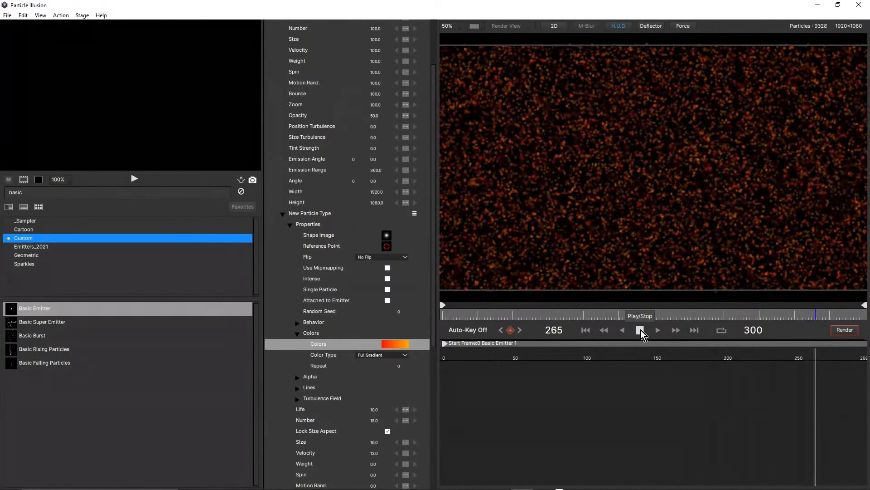
Collapse the New Particle Type's properties and set its Life to 50.
drag(434, 173, 432, 115)
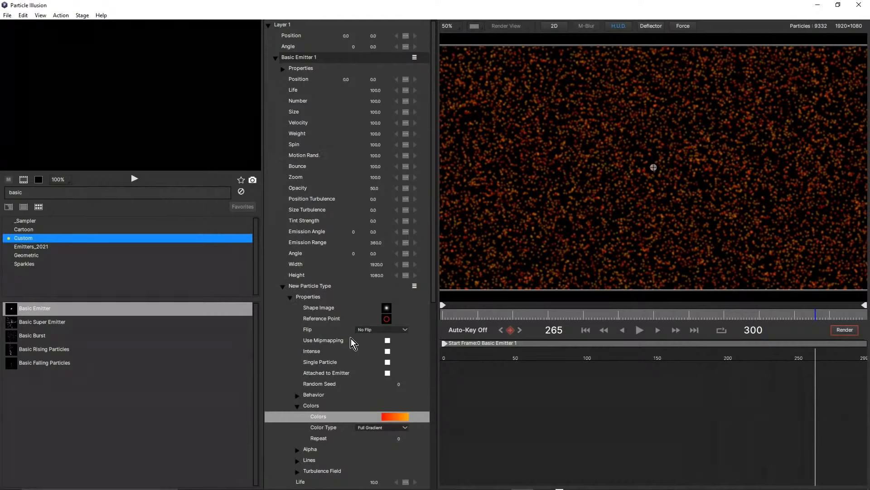
scroll(351, 338, down, 3)
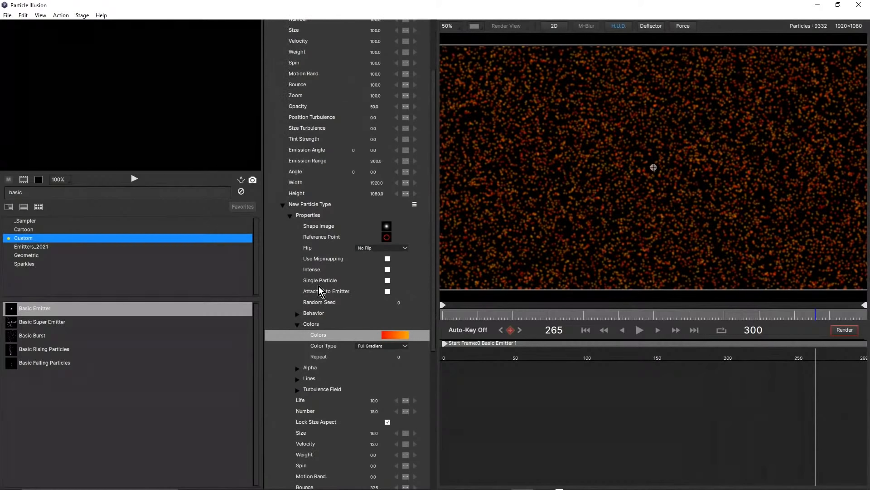
click(290, 216)
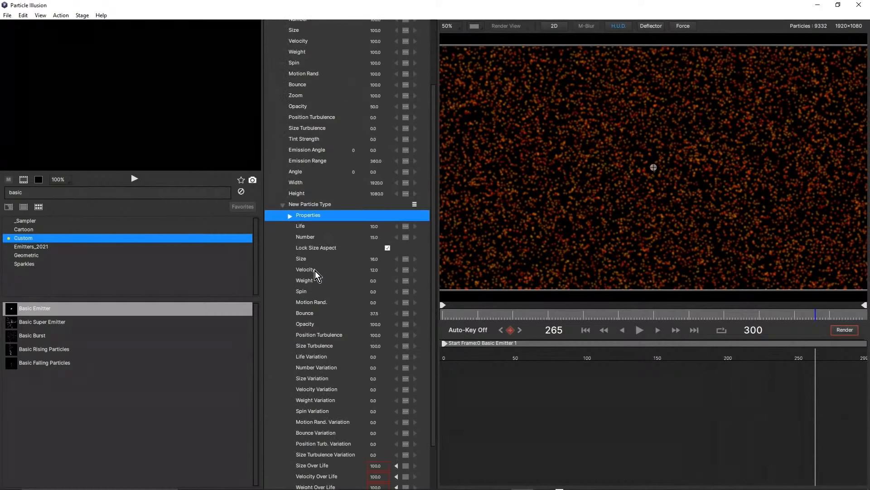
click(305, 259)
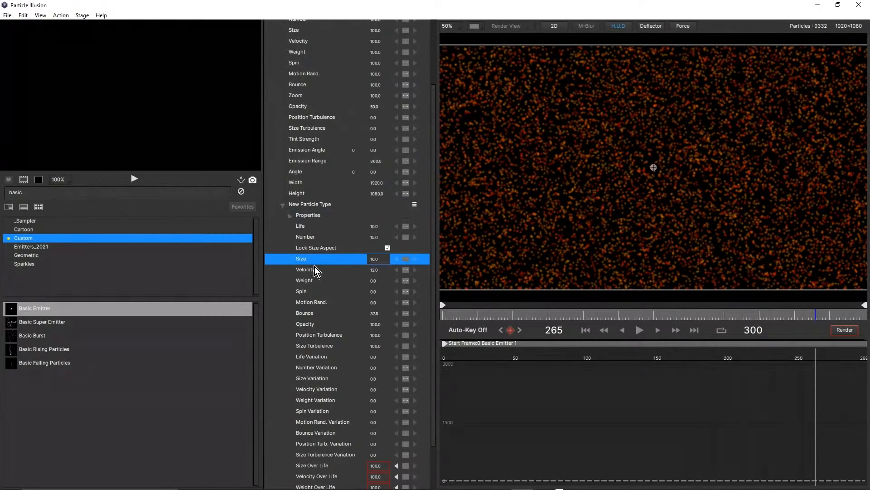
scroll(314, 266, up, 3)
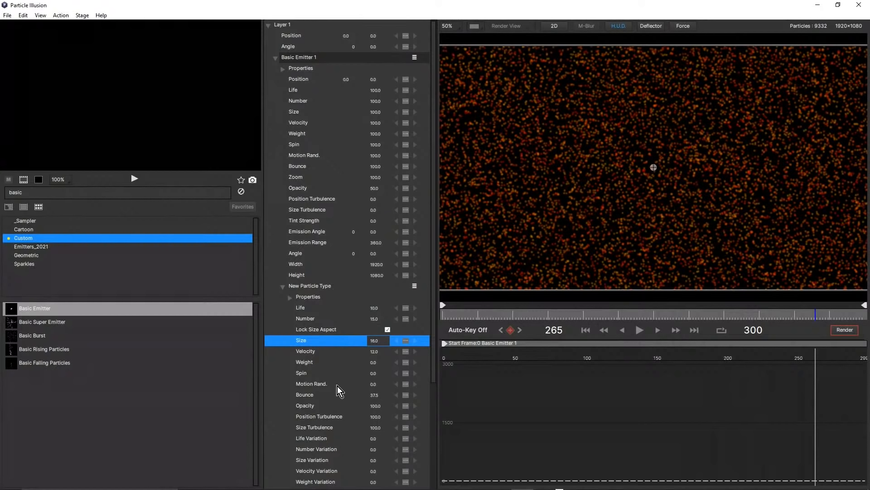
click(374, 309)
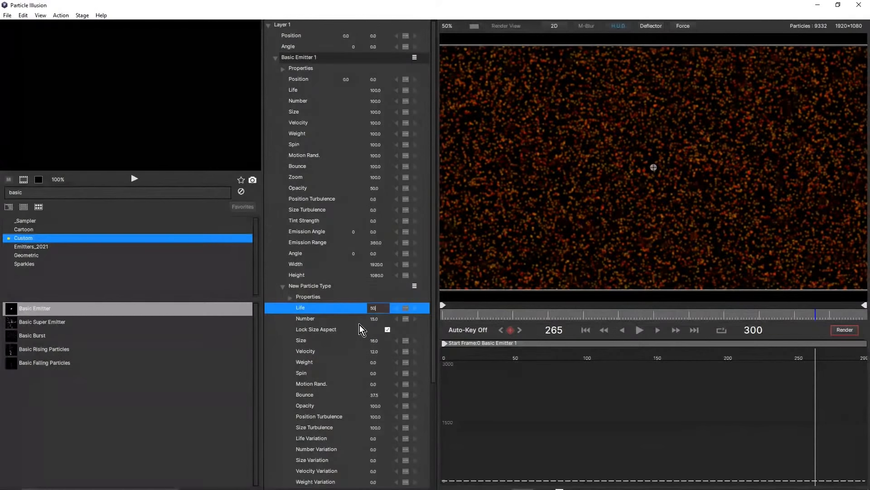
key(Return)
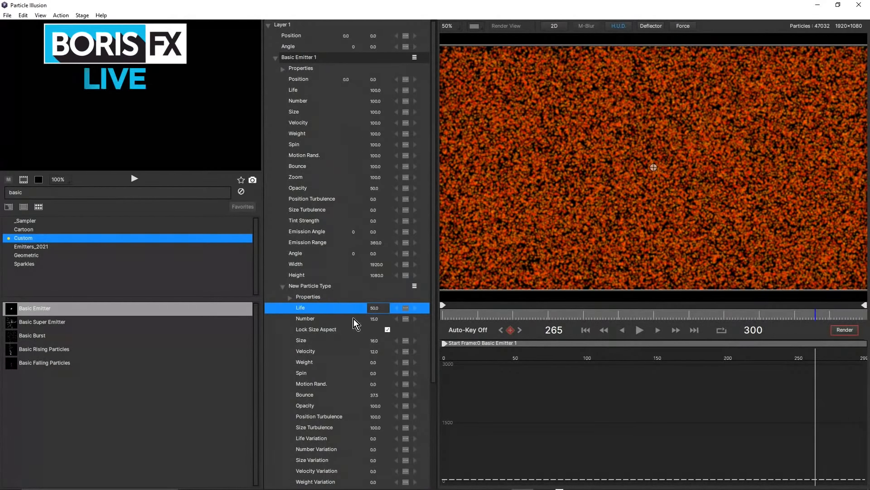
Set the New Particle Type's Number to 5 and preview the animation.
click(374, 319)
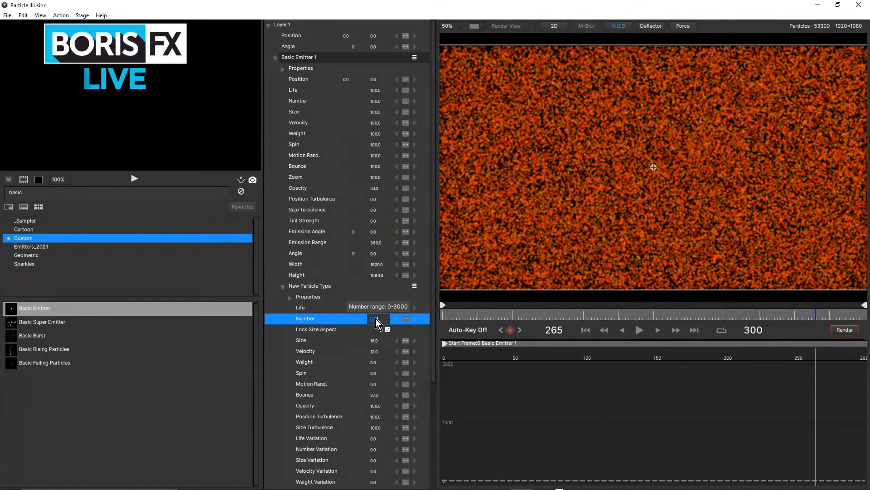
text(5)
key(Return)
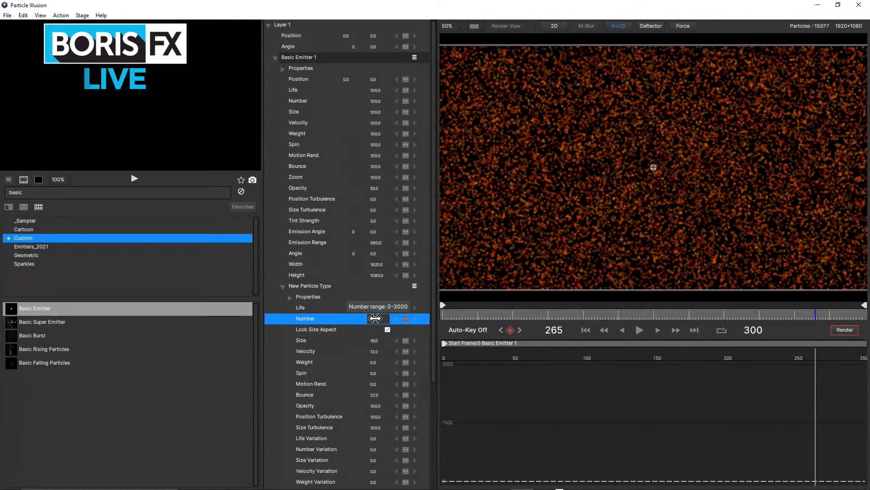
click(639, 330)
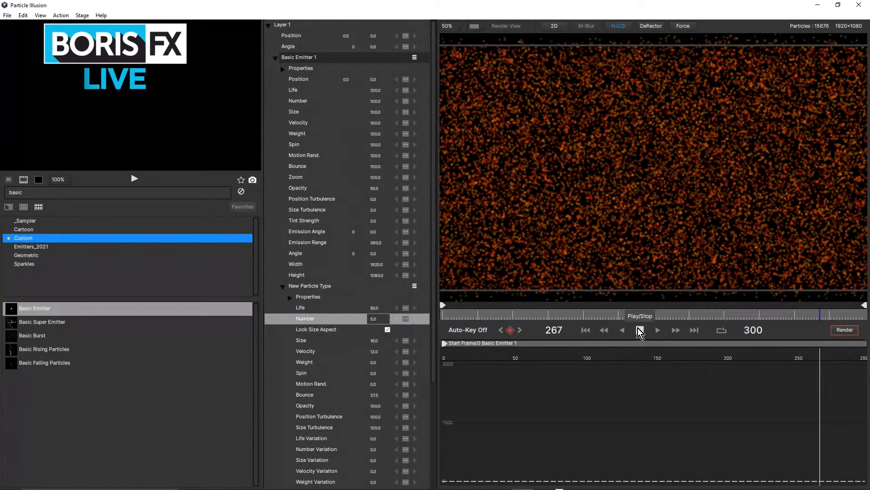
click(638, 326)
Reduce the New Particle Type's Number to 3.
click(375, 318)
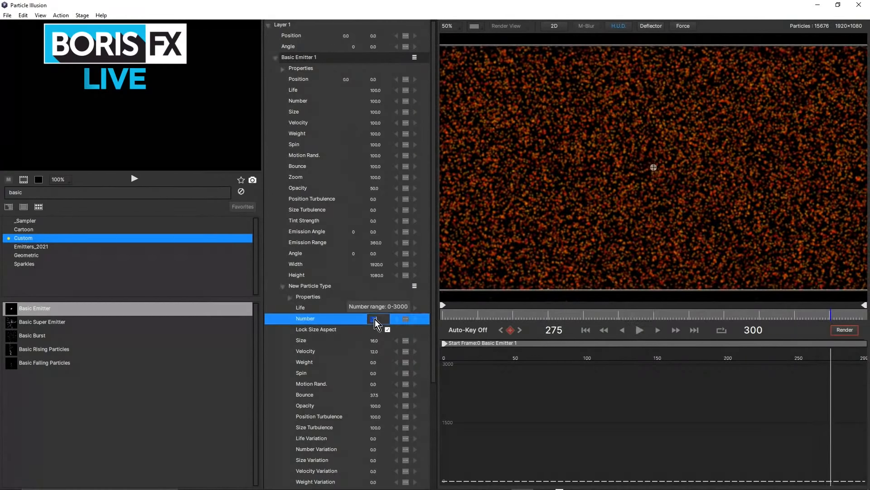
text(3)
key(Return)
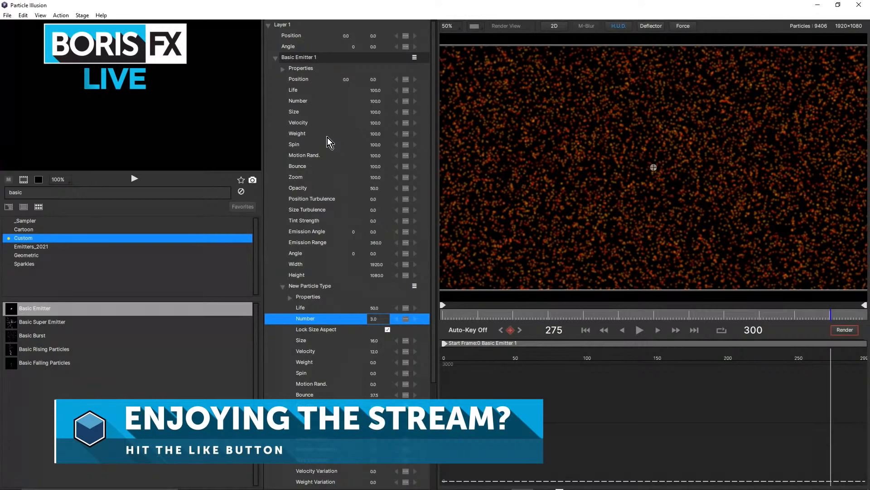
Play the animation briefly to preview the particles with the reduced number.
click(641, 330)
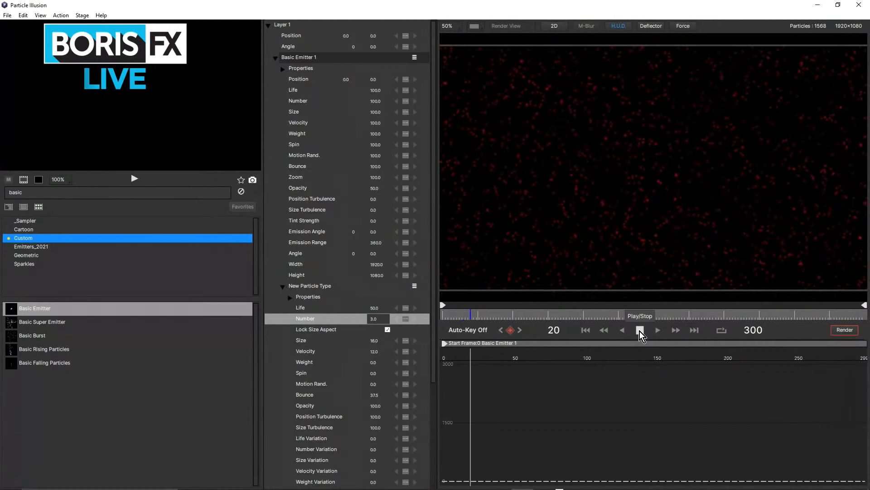
click(640, 331)
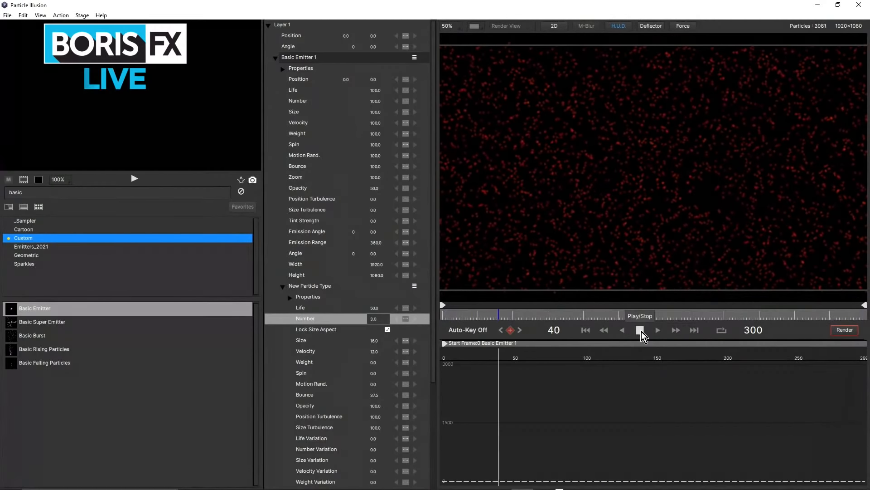
Add extra stops near both ends of the New Particle Type's alpha gradient and make its first stop fully transparent black.
click(290, 299)
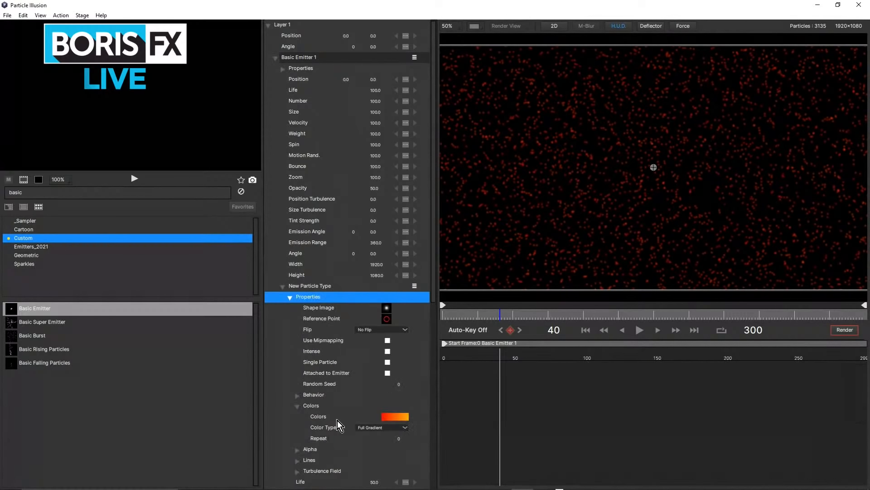
click(297, 450)
drag(435, 294, 443, 391)
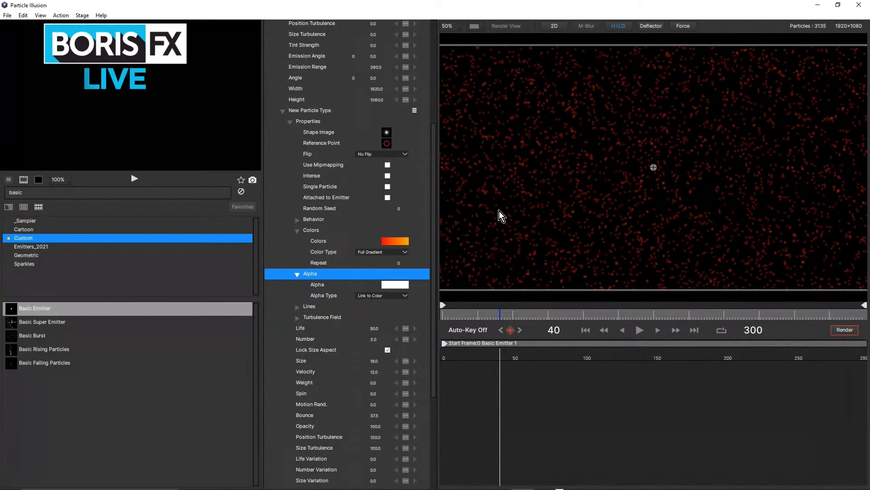
click(395, 285)
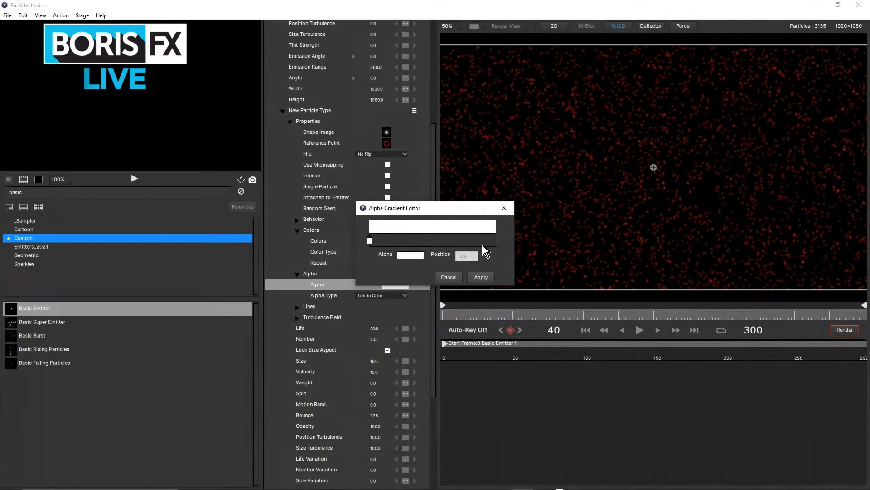
click(495, 238)
double_click(369, 241)
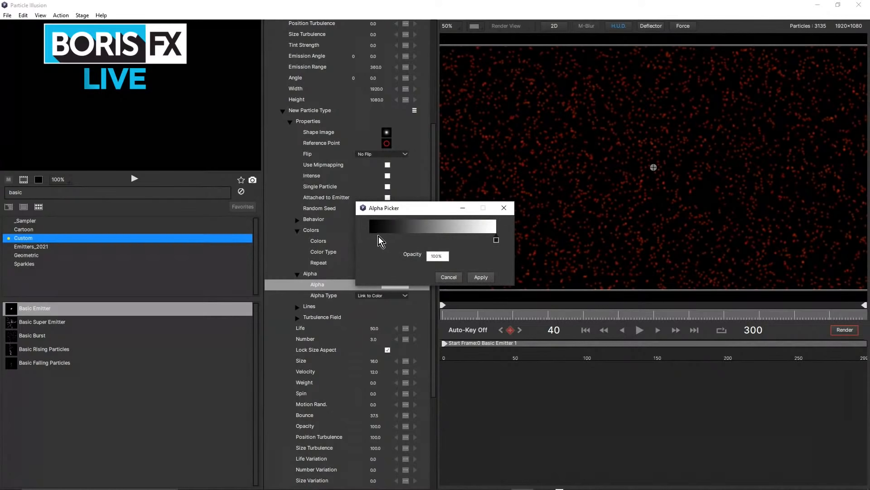
drag(496, 239, 363, 236)
click(480, 278)
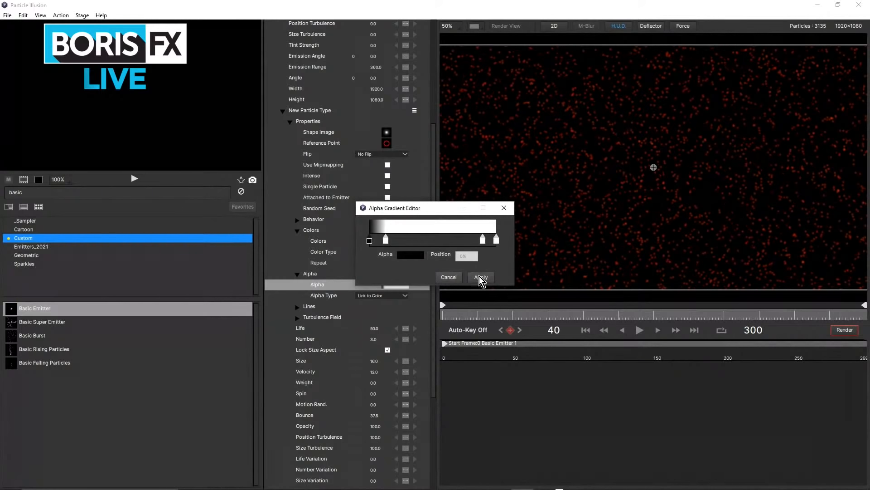
Make the alpha gradient's last stop fully transparent black and apply the fade-in and fade-out gradient.
double_click(496, 240)
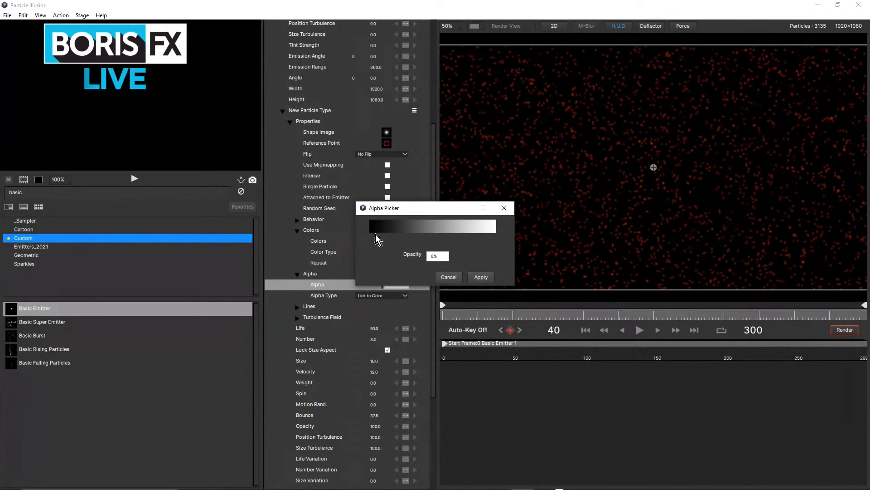
click(482, 278)
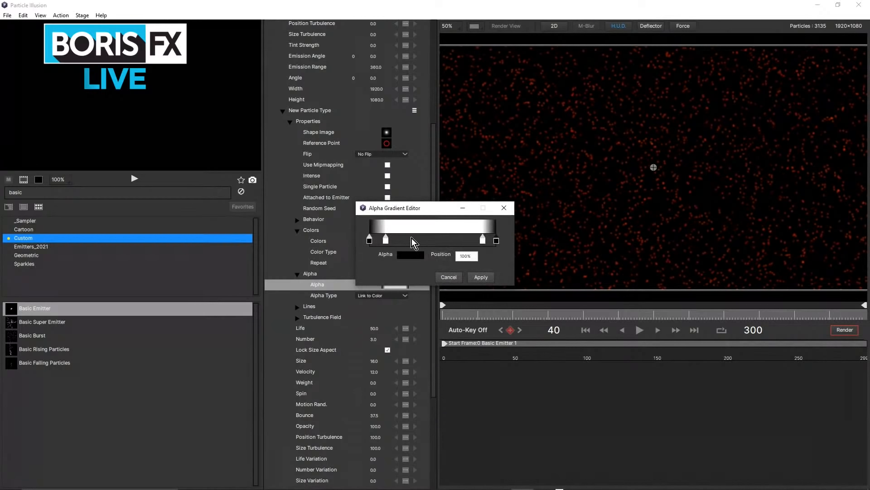
click(386, 239)
click(480, 277)
Preview the particles' alpha fade and scrub the timeline to frame 129.
click(640, 330)
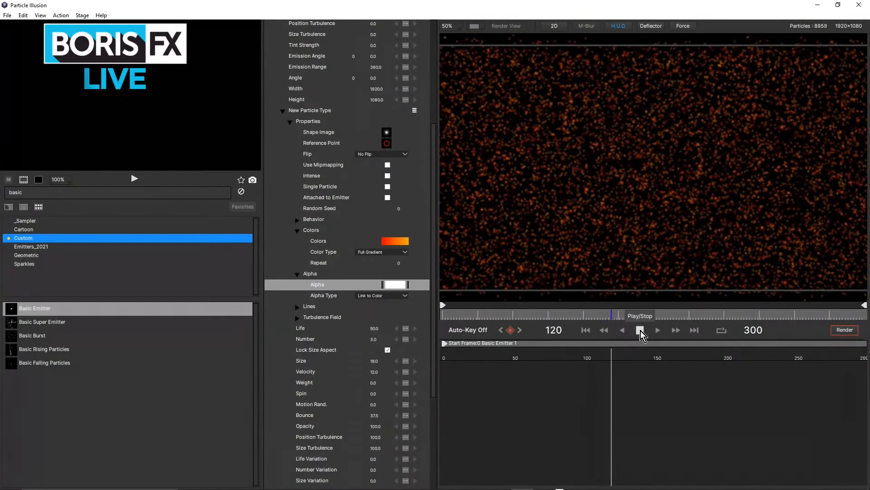
click(640, 330)
drag(488, 316, 626, 321)
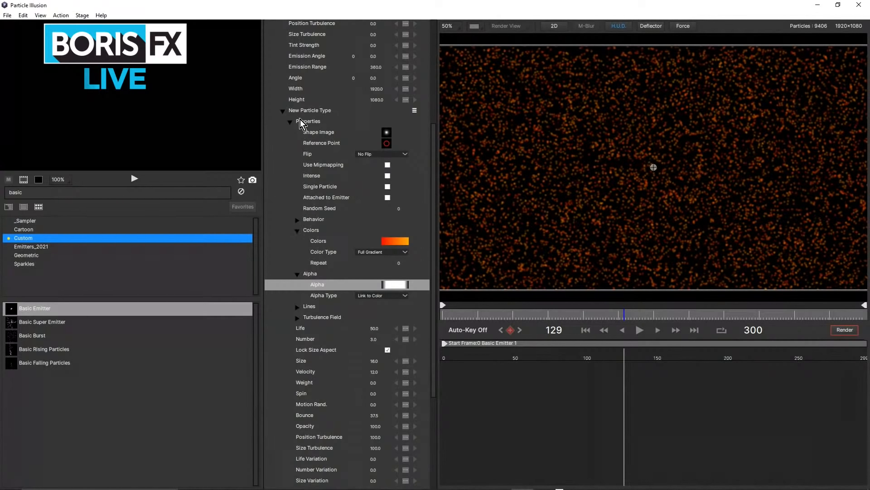
Turn on Intense for the New Particle Type, compare it off and on up close, and collapse the particle's properties.
click(387, 176)
scroll(386, 181, up, 3)
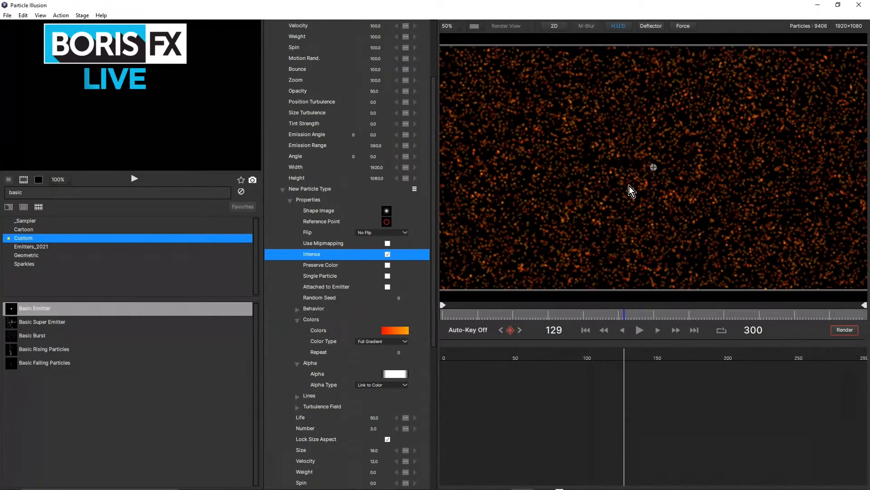
scroll(629, 179, up, 2)
scroll(572, 178, up, 2)
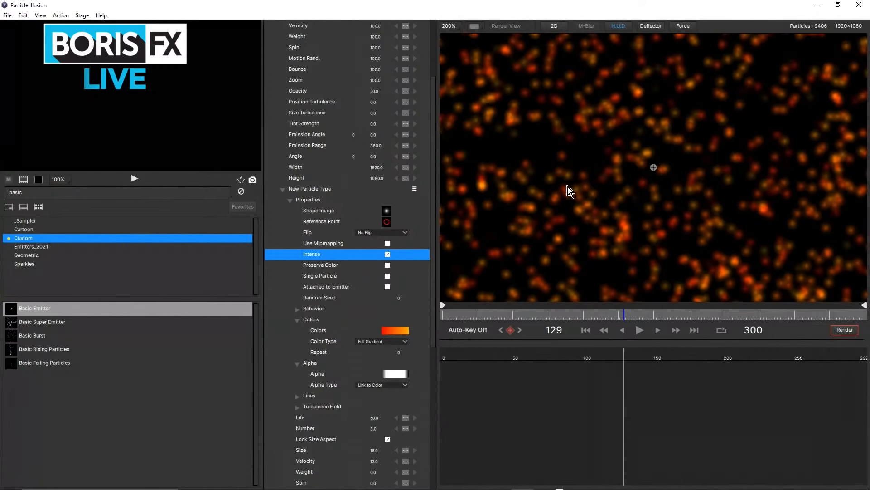
click(388, 254)
click(390, 254)
scroll(600, 161, down, 4)
click(290, 200)
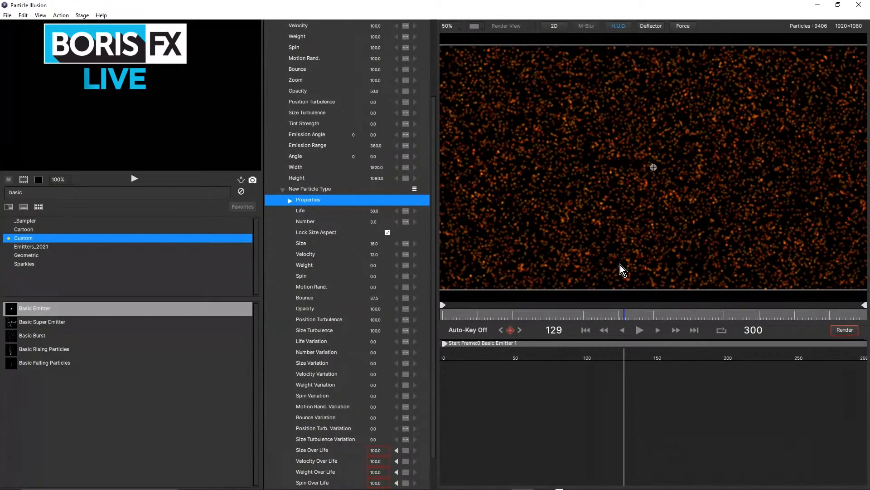
Play the animation briefly to preview the particles with Intense turned on.
click(640, 330)
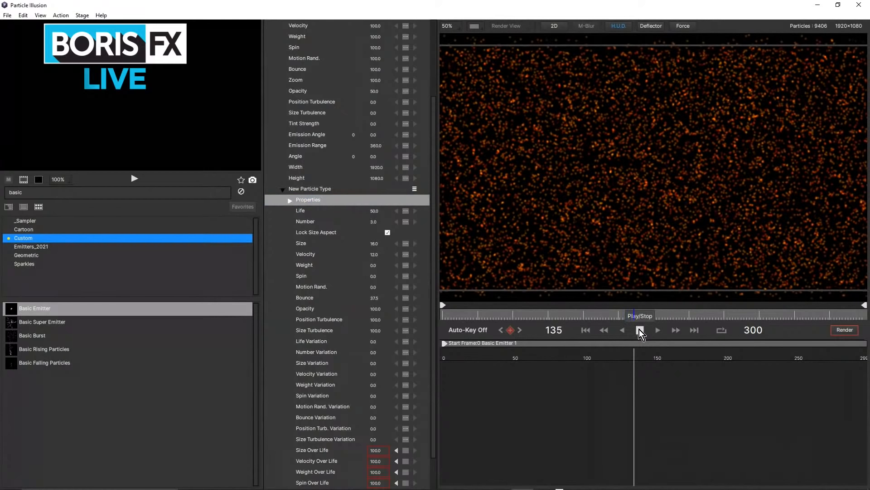
click(640, 329)
scroll(639, 140, down, 1)
scroll(643, 145, up, 1)
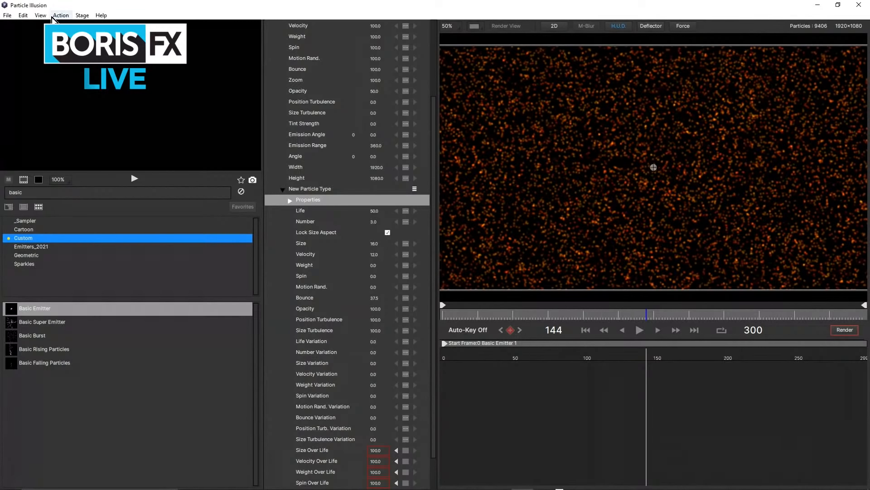
Review the General preferences, including default stage size and particle count display, and apply them without changes.
click(22, 15)
mouse_move(40, 15)
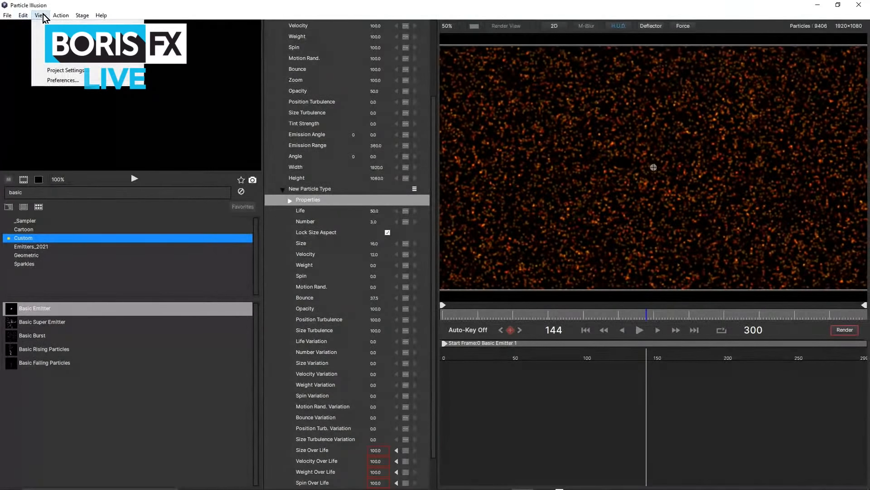
click(54, 83)
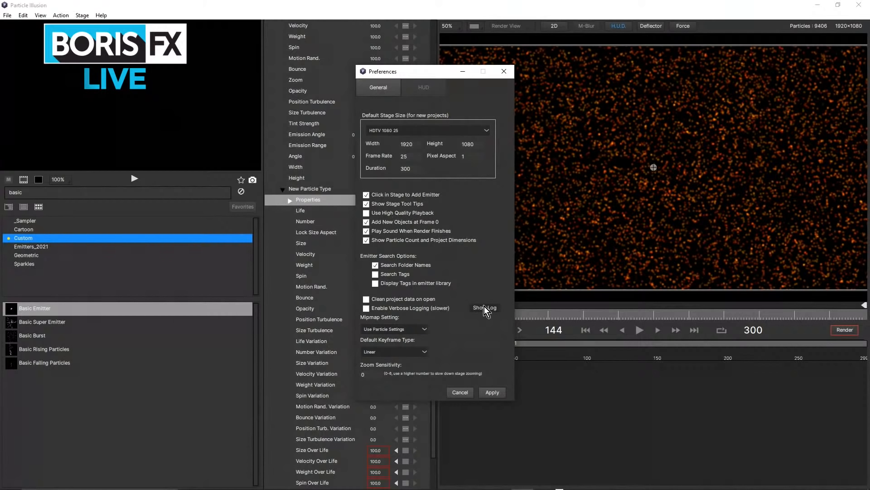
click(491, 392)
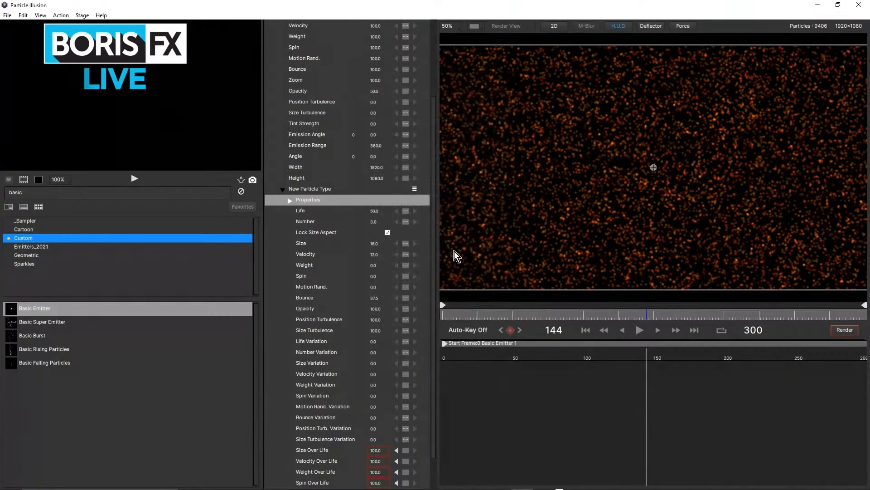
Collapse the New Particle Type and expand Basic Emitter 1's properties and Turbulence Field settings.
scroll(376, 112, up, 4)
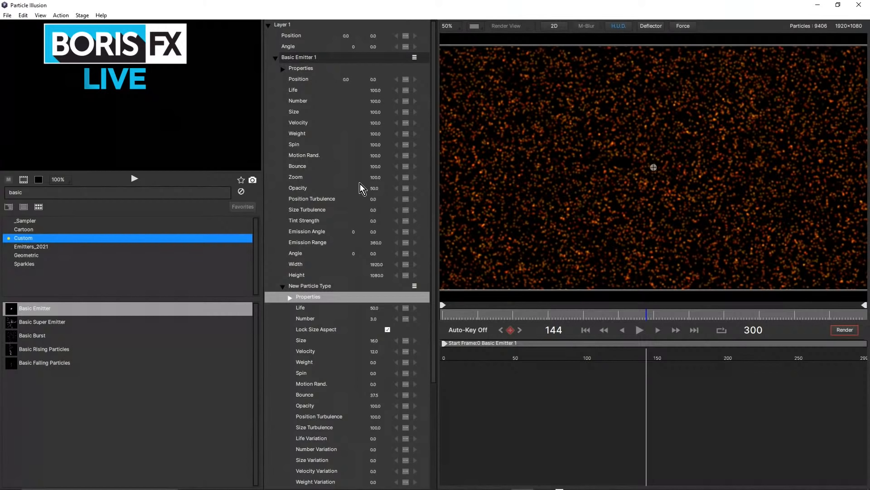
click(283, 287)
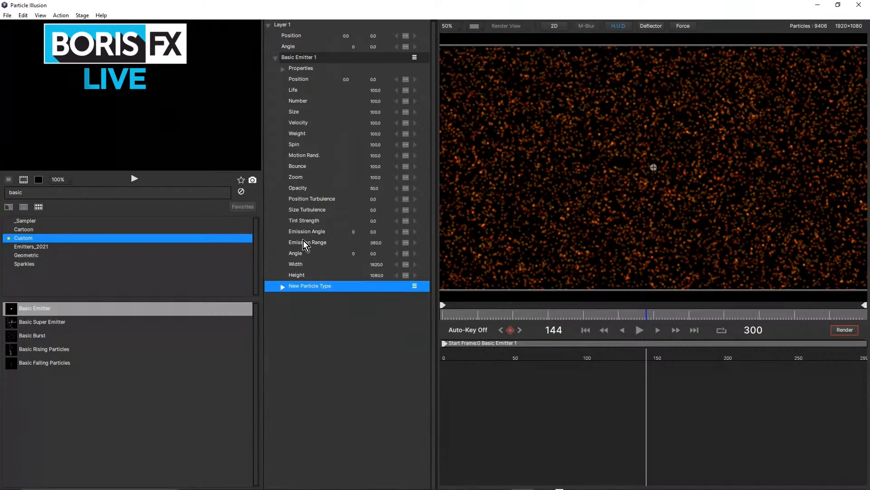
click(283, 70)
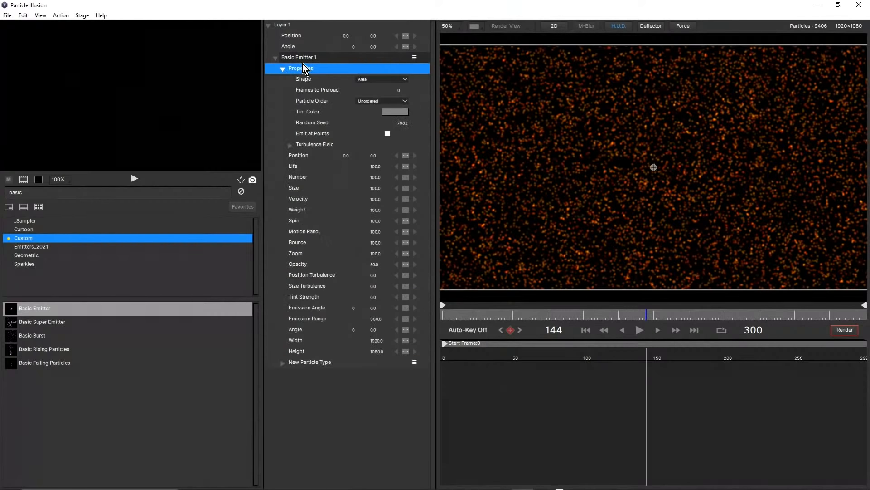
click(289, 145)
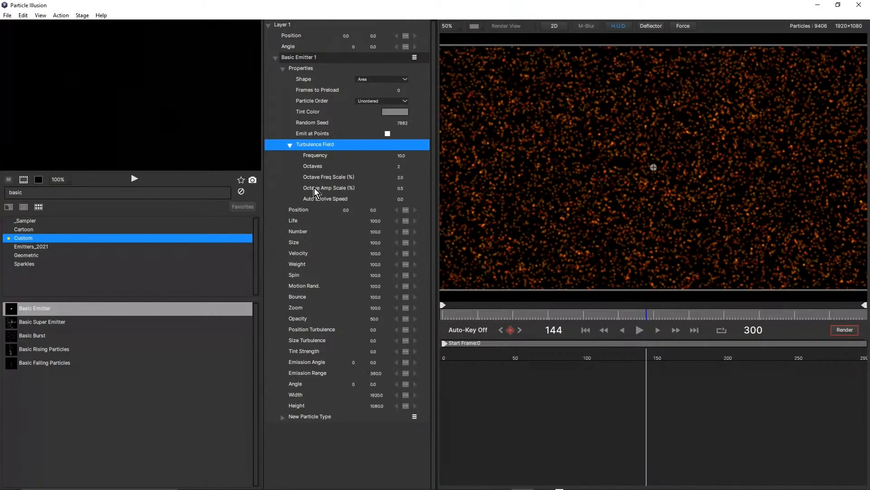
Raise Basic Emitter 1's Position Turbulence to 354.
click(308, 330)
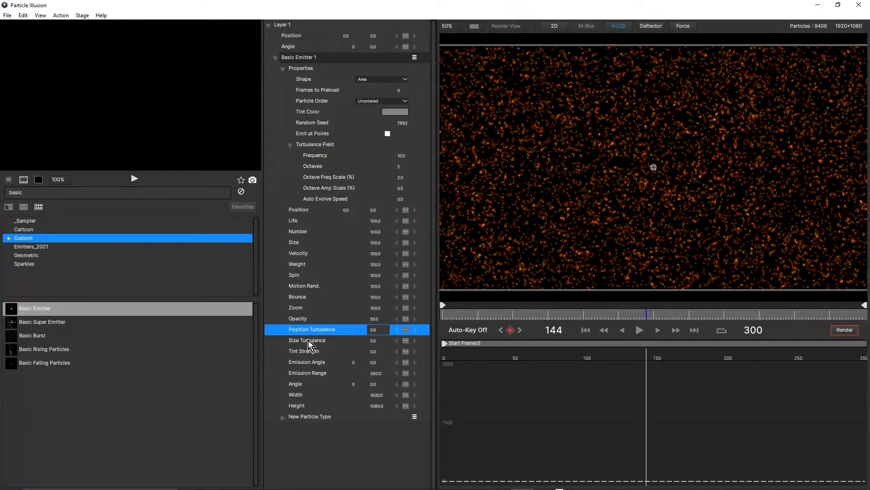
click(309, 341)
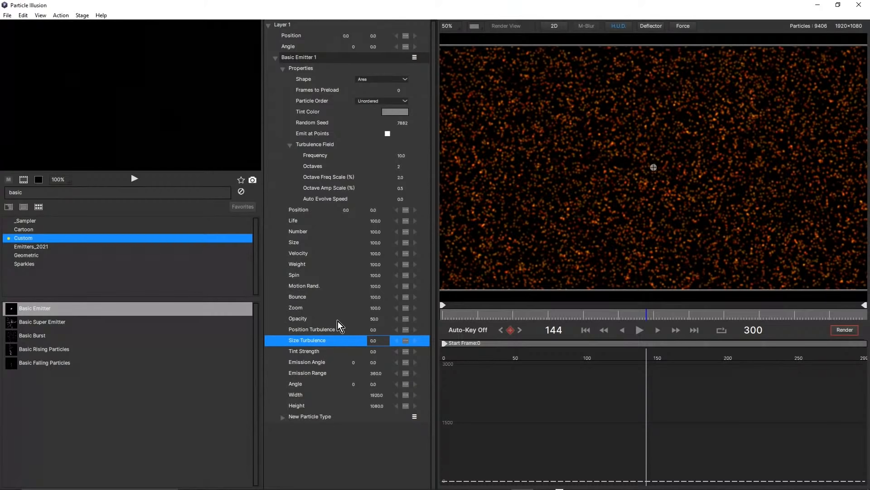
click(309, 330)
drag(374, 332, 414, 322)
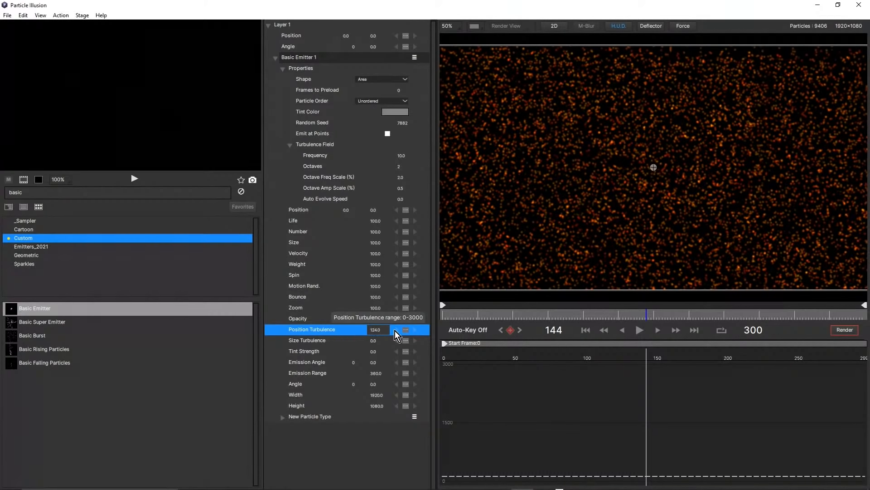
drag(424, 329, 439, 328)
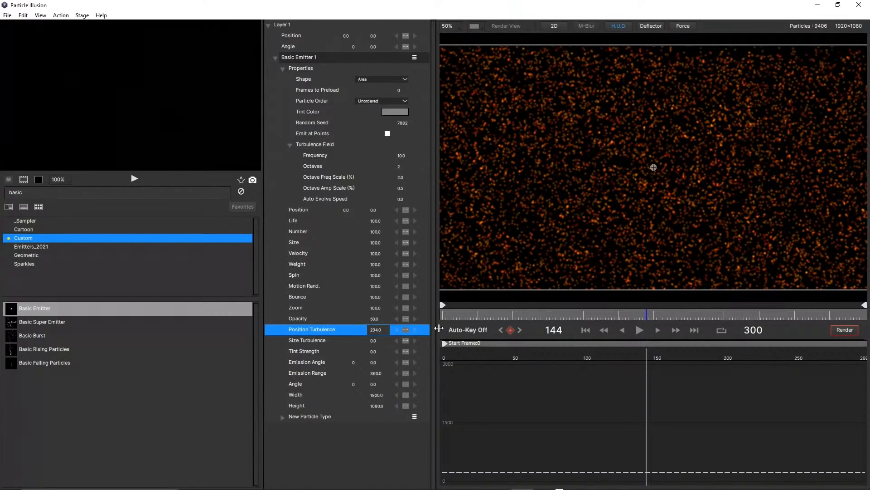
drag(375, 331, 431, 334)
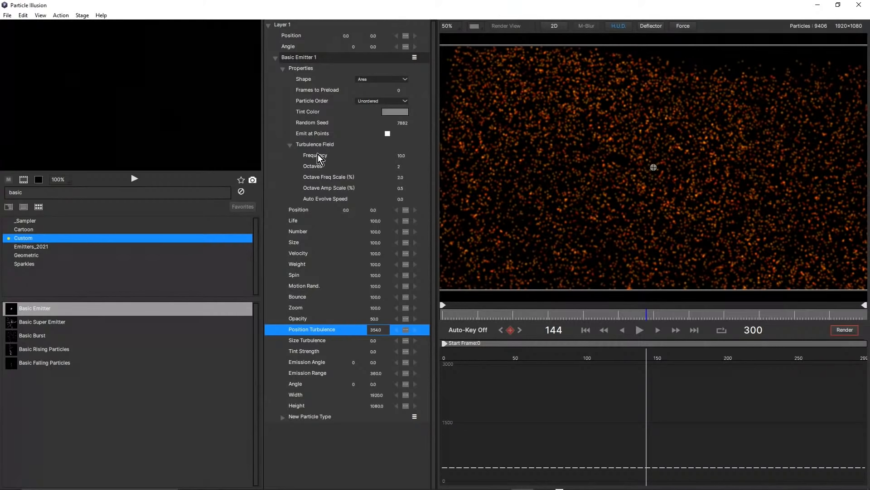
Try several Turbulence Field Frequency values for Basic Emitter 1 and settle on 54.
click(405, 155)
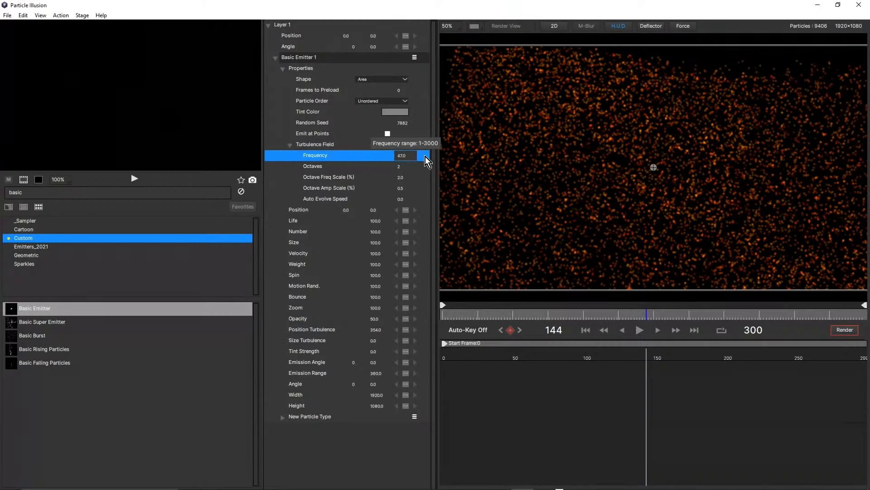
scroll(428, 156, up, 10)
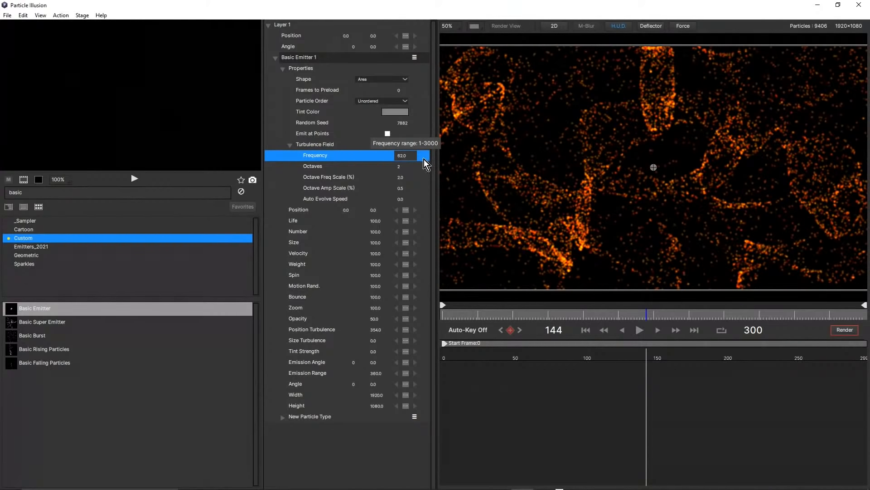
drag(413, 161, 411, 161)
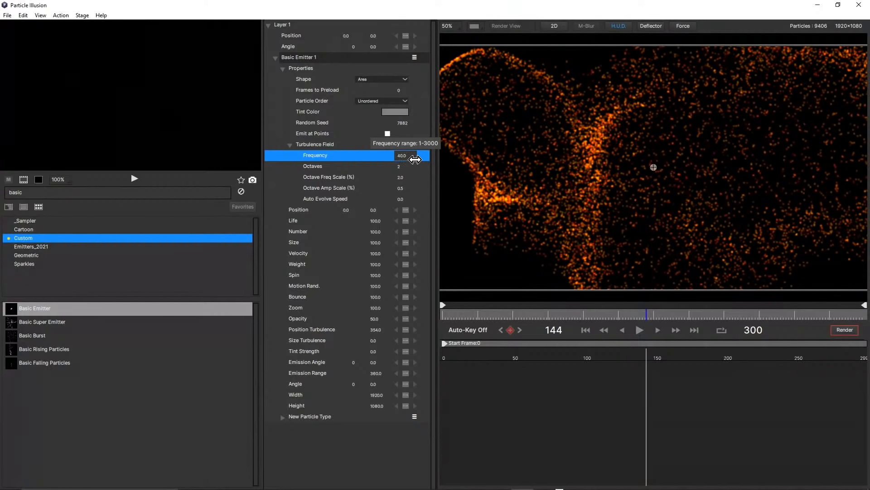
drag(418, 160, 423, 159)
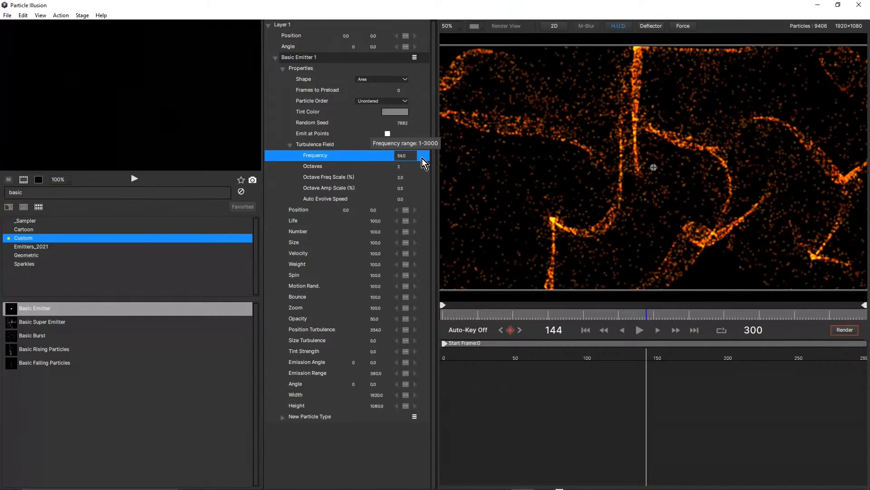
scroll(685, 179, down, 1)
scroll(685, 170, up, 1)
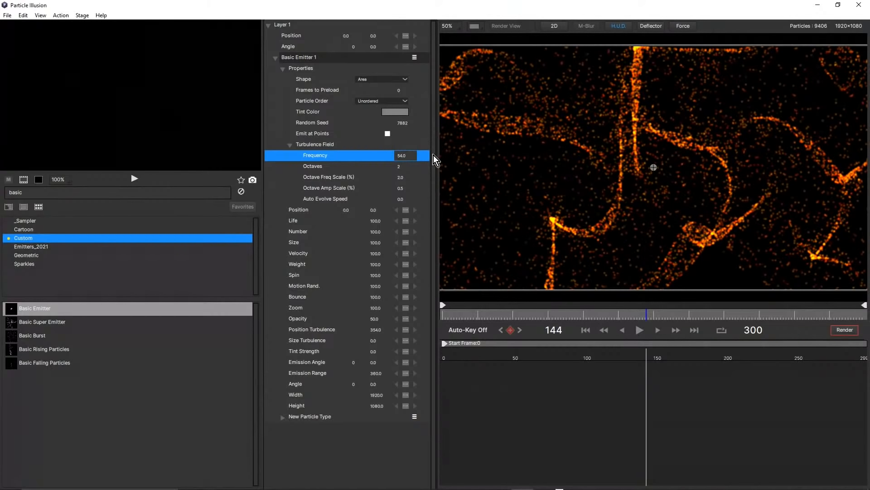
Set Basic Emitter 1's Number to 50.
click(377, 232)
text(5)
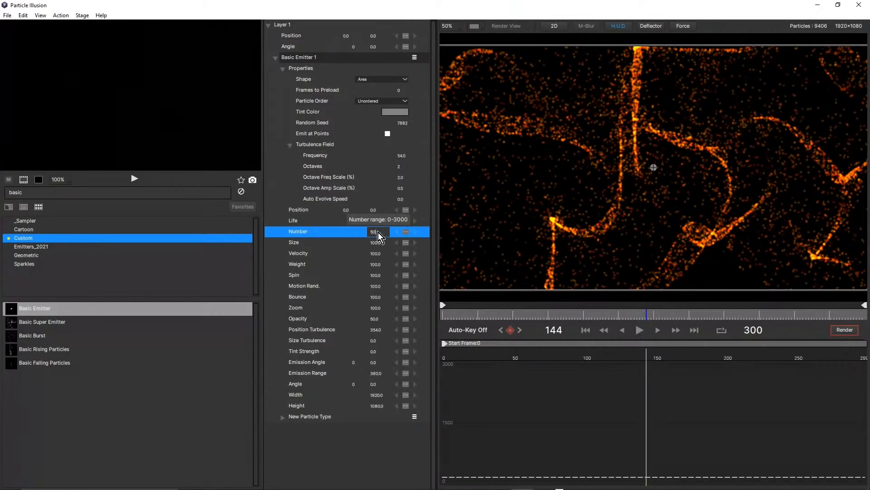
text(0)
key(Return)
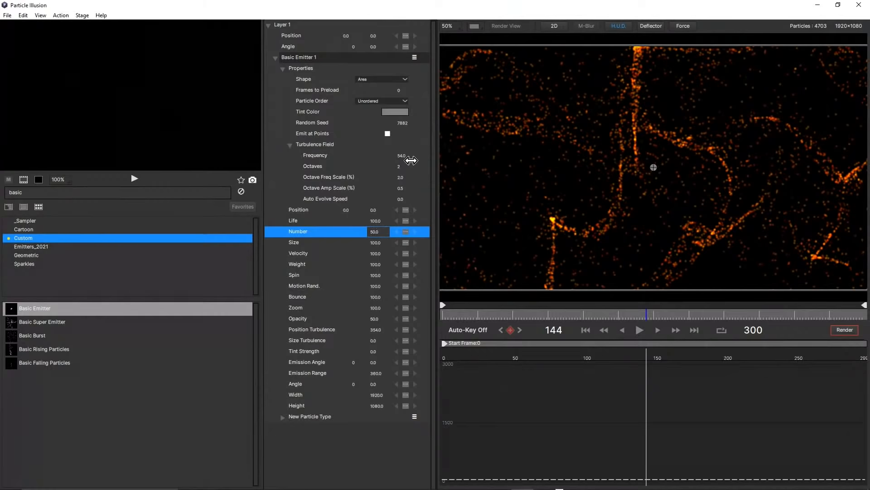
Set Basic Emitter 1's Position Turbulence to 100.
click(379, 329)
text(10)
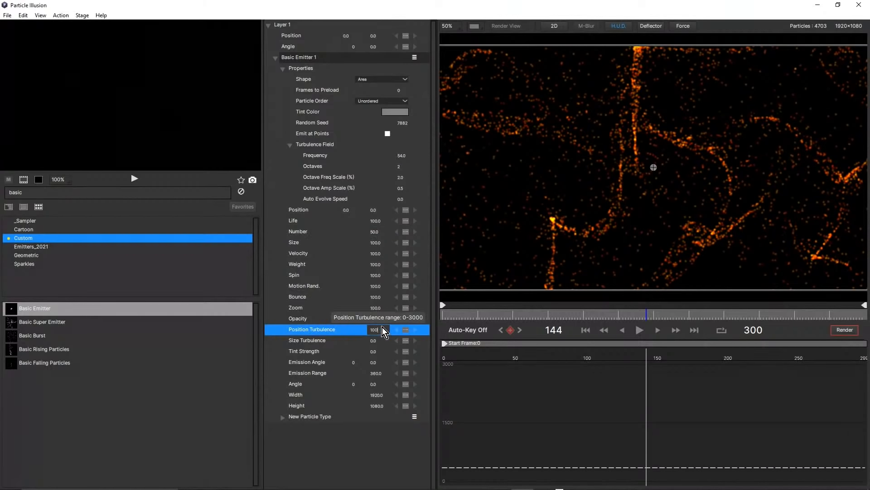
text(0)
key(Return)
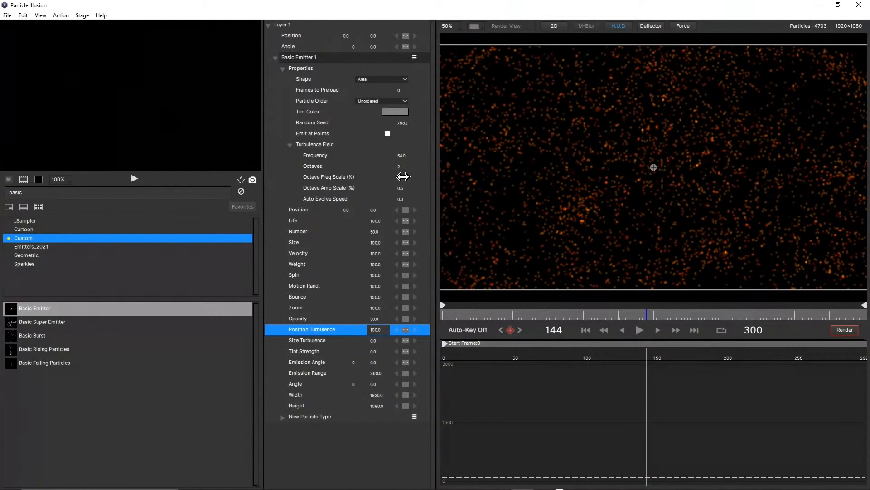
Raise Basic Emitter 1's Turbulence Field Frequency to 118 and preview the animation.
drag(411, 156, 418, 156)
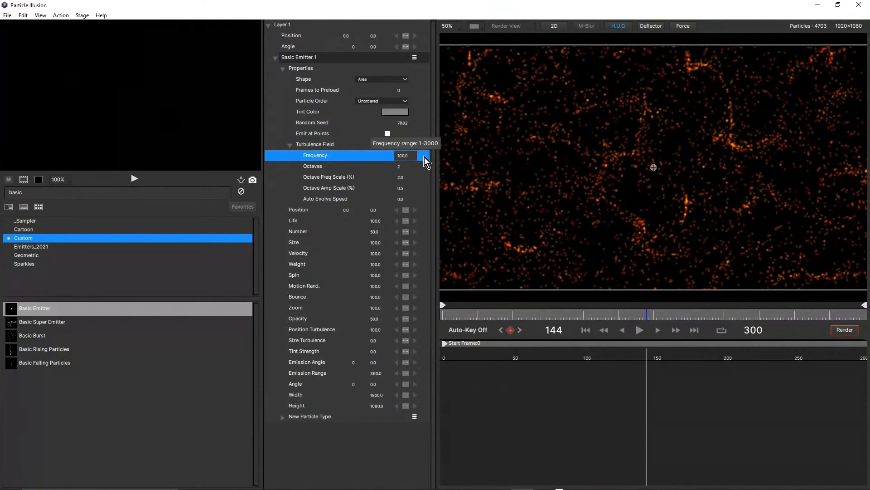
drag(425, 157, 432, 160)
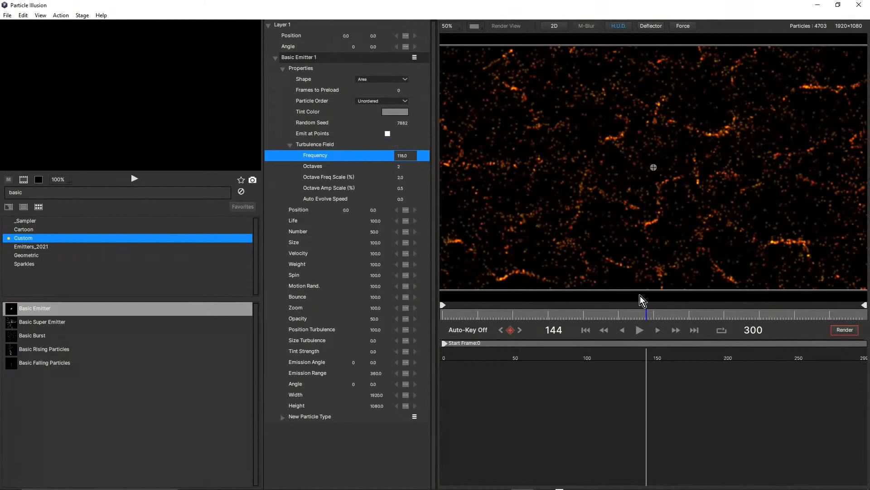
click(639, 330)
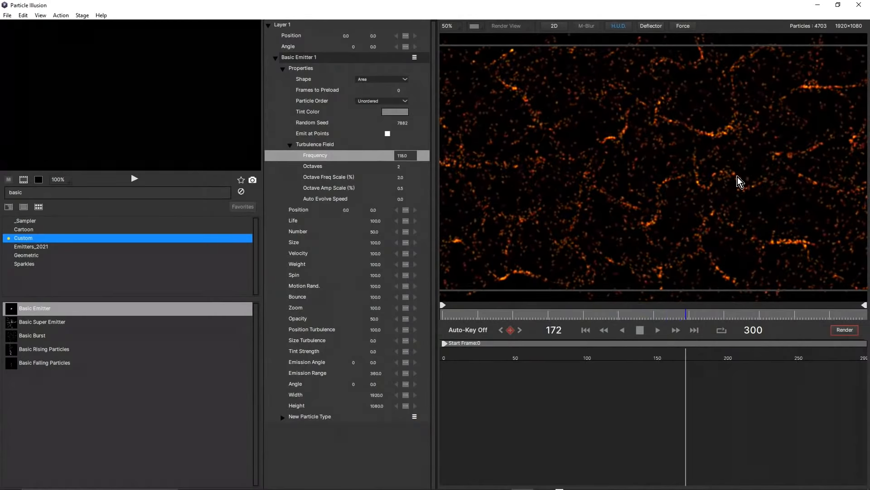
click(640, 330)
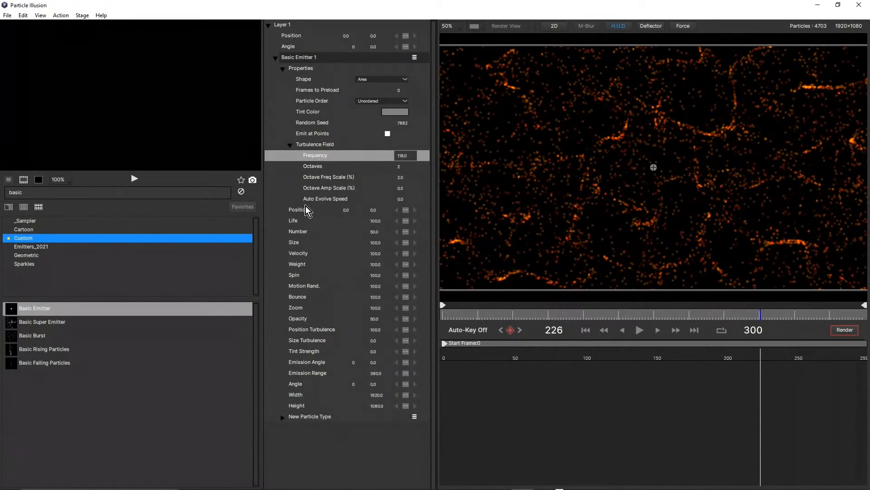
Set the Turbulence Field's Auto Evolve Speed to 25 and preview the evolving particles, replaying from an early frame.
click(401, 200)
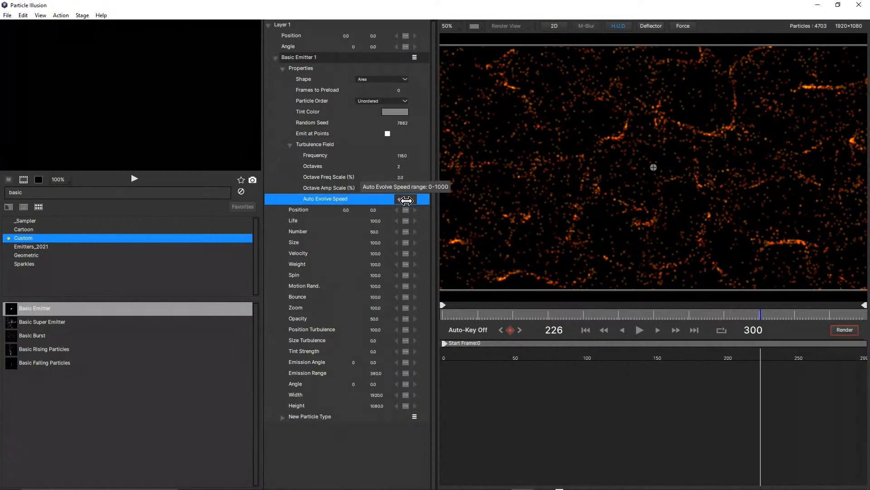
drag(412, 201, 412, 201)
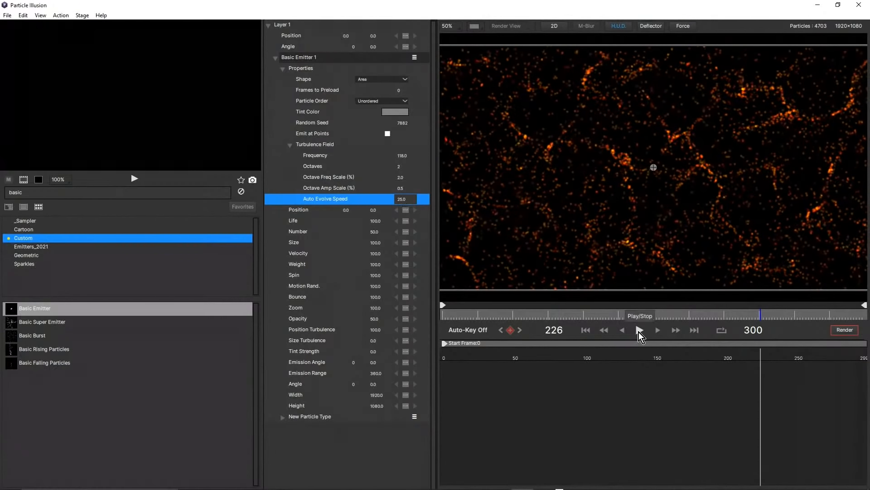
click(639, 331)
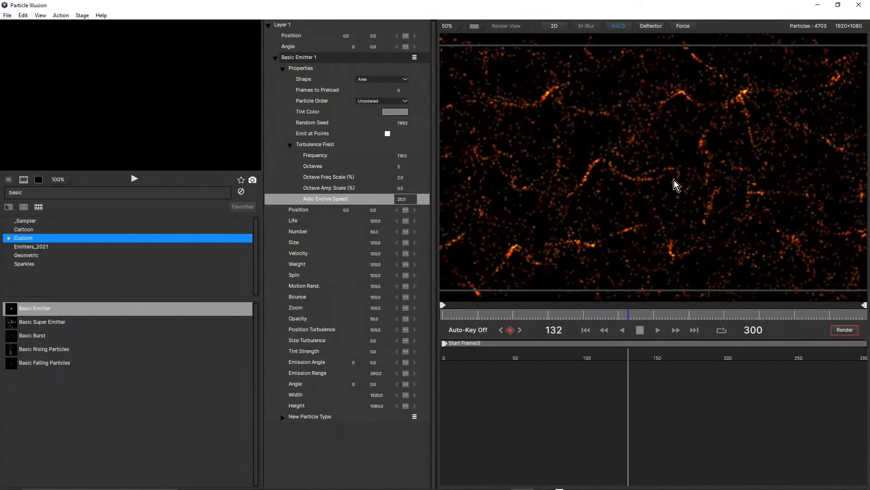
click(640, 330)
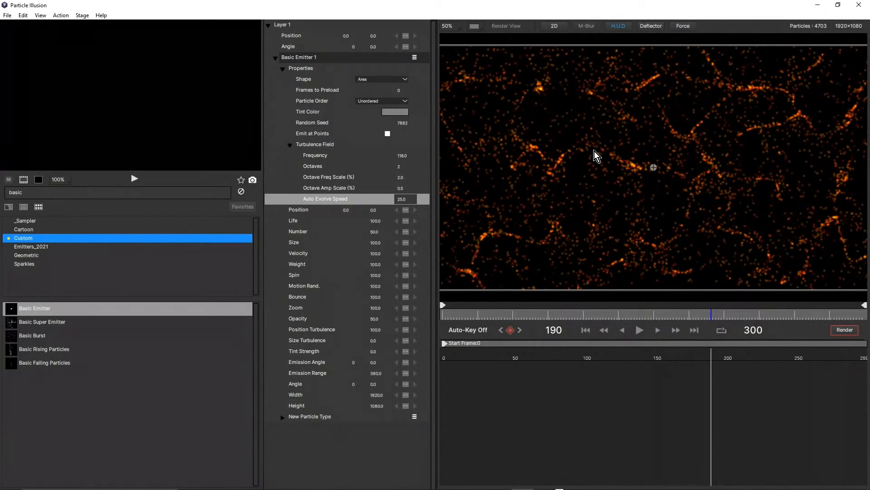
click(637, 330)
click(639, 331)
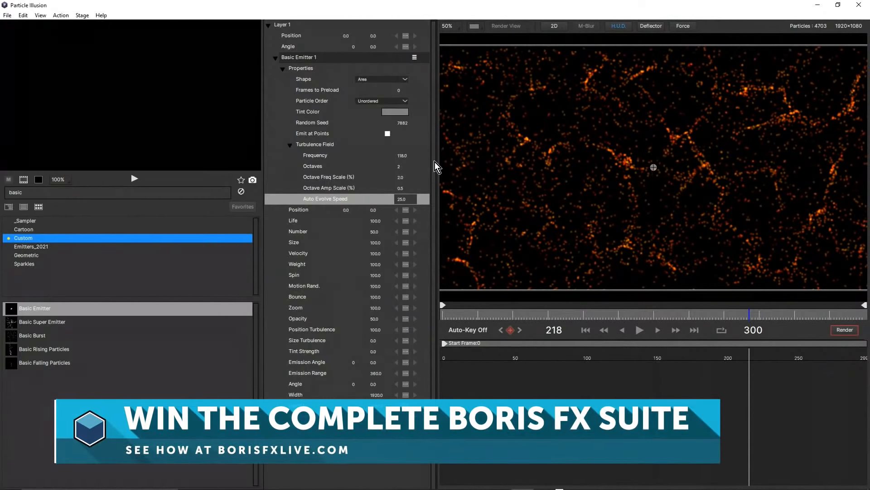
click(504, 314)
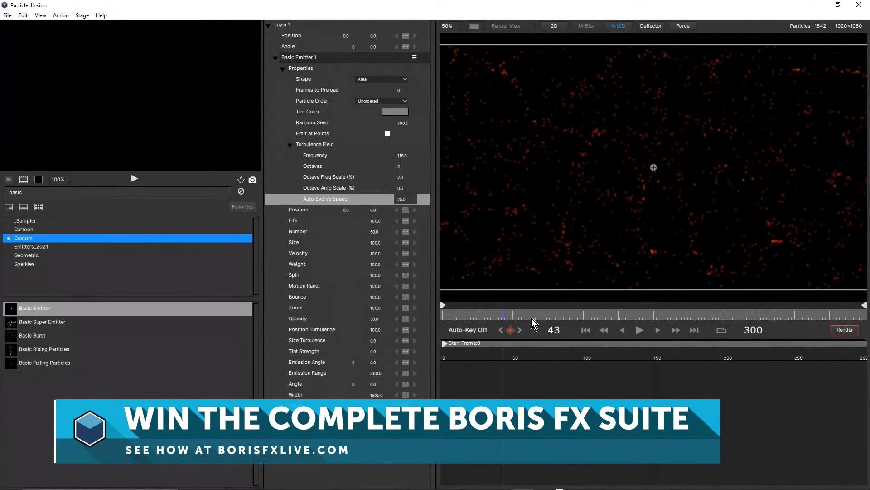
click(639, 331)
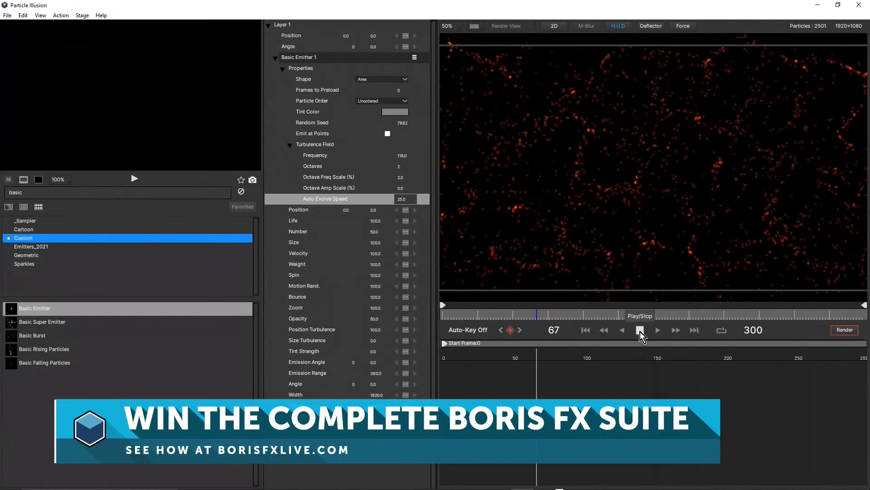
click(640, 332)
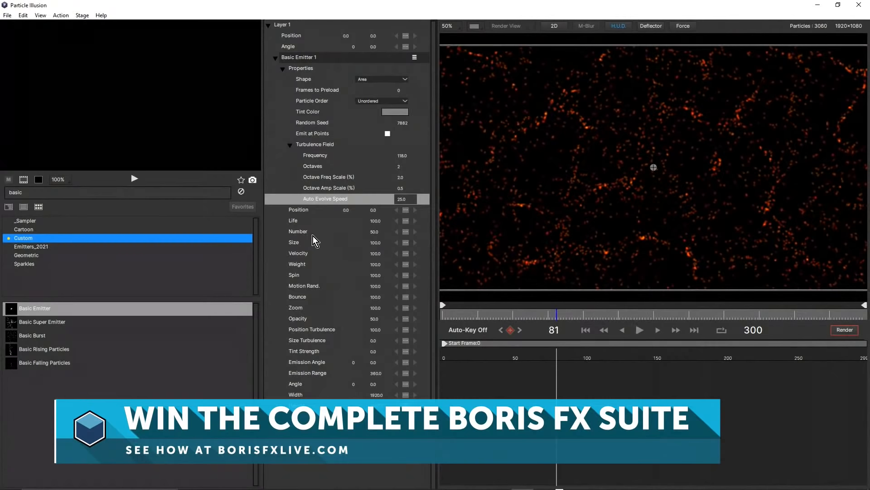
Raise Basic Emitter 1's Number to 75 and set the New Particle Type's Life to 10.
click(379, 232)
drag(379, 232, 387, 232)
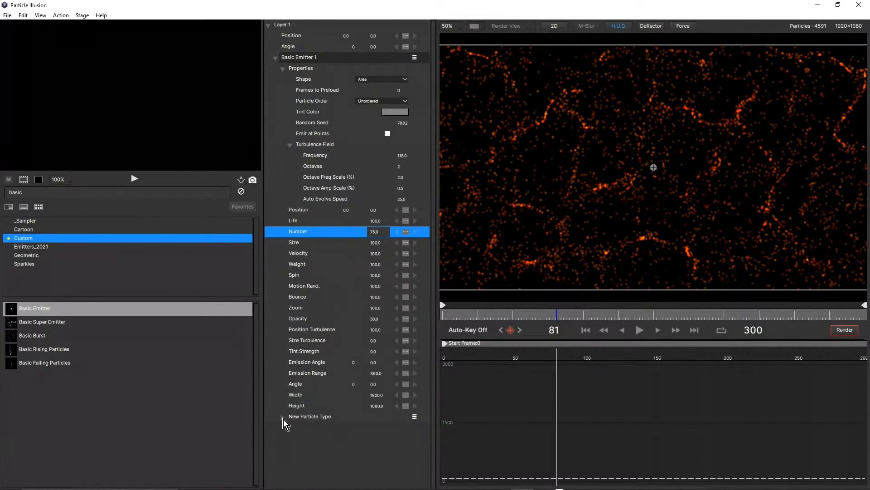
click(283, 418)
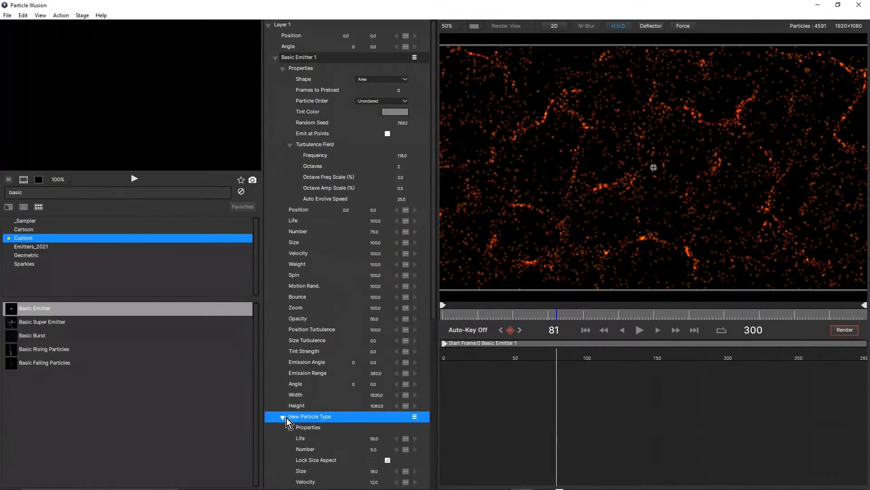
click(374, 437)
text(10)
key(Return)
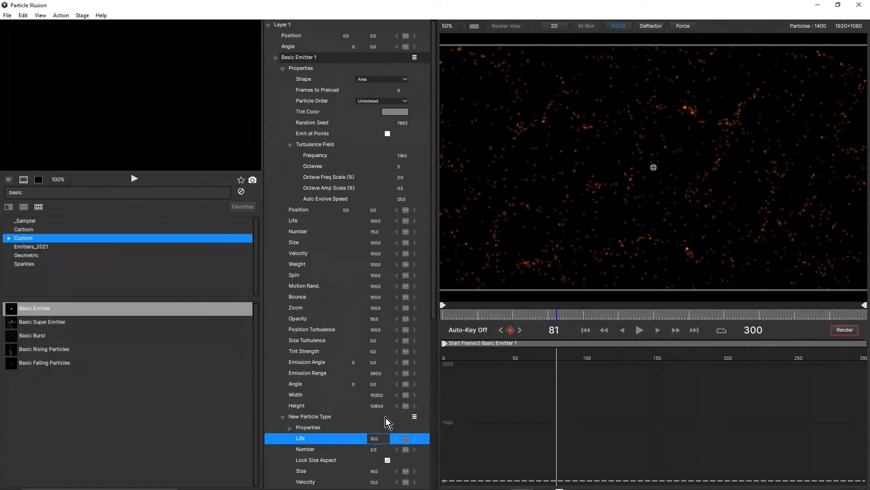
Raise Basic Emitter 1's Number to 168 and play the animation briefly to check the particle density.
click(377, 232)
drag(384, 232, 418, 229)
drag(636, 230, 638, 231)
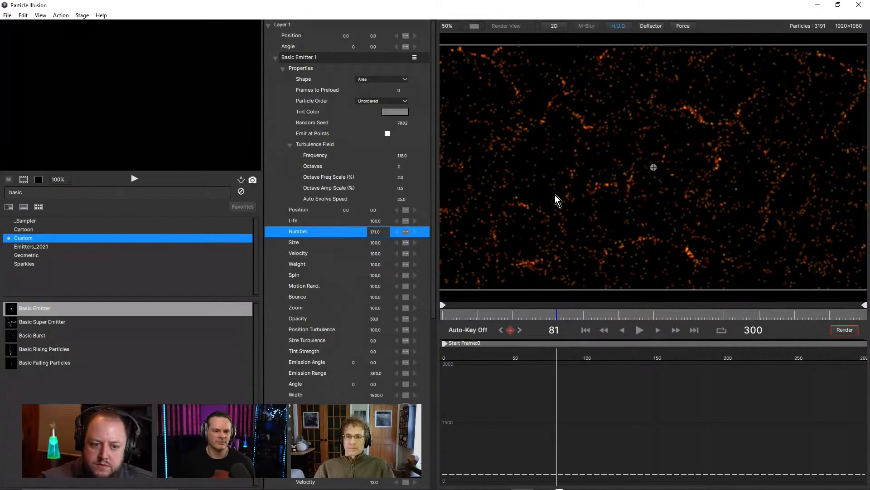
mouse_move(375, 234)
mouse_down()
mouse_move(367, 236)
mouse_move(383, 236)
mouse_up()
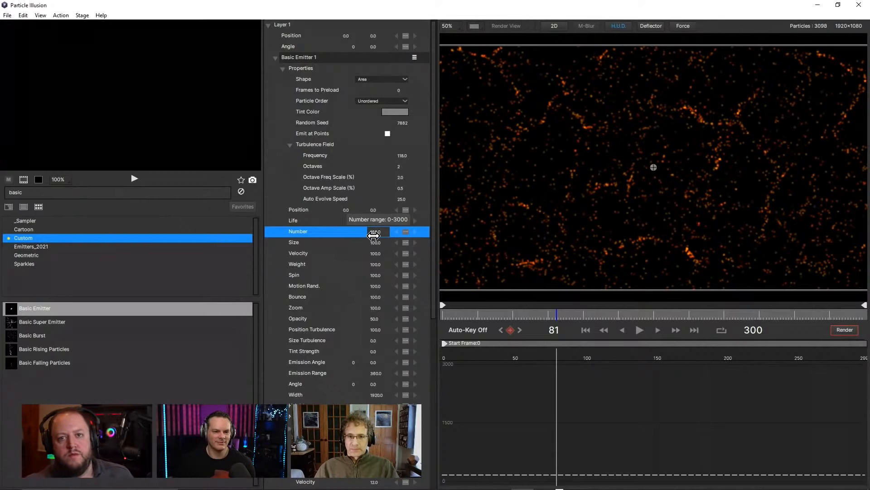
click(638, 331)
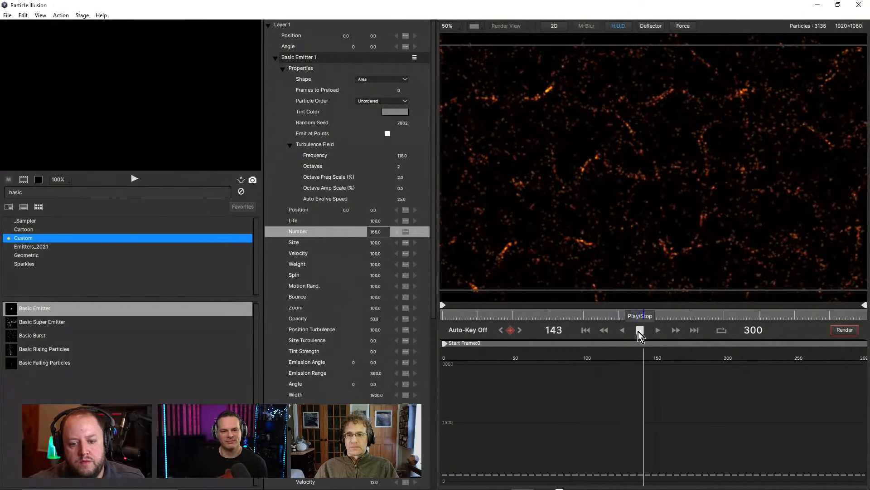
click(639, 330)
Raise Basic Emitter 1's Number to 324 and preview the result, replaying from frame 16.
drag(371, 233, 447, 238)
click(640, 331)
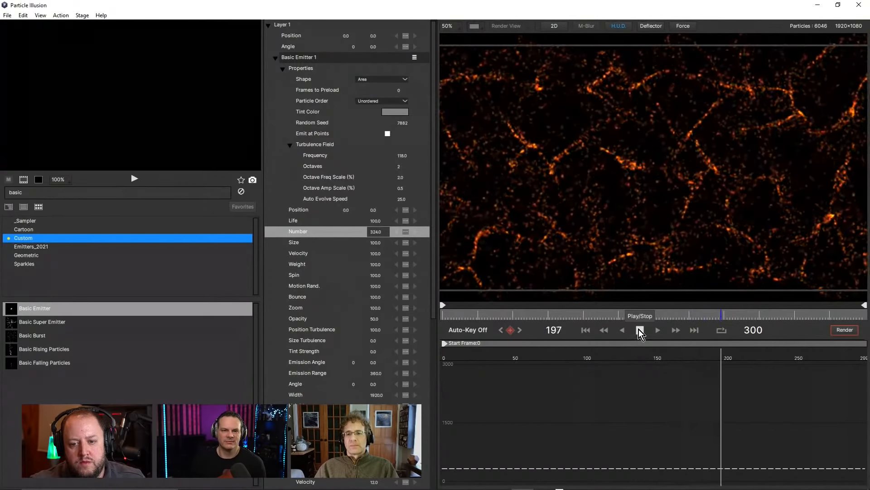
click(639, 330)
click(466, 315)
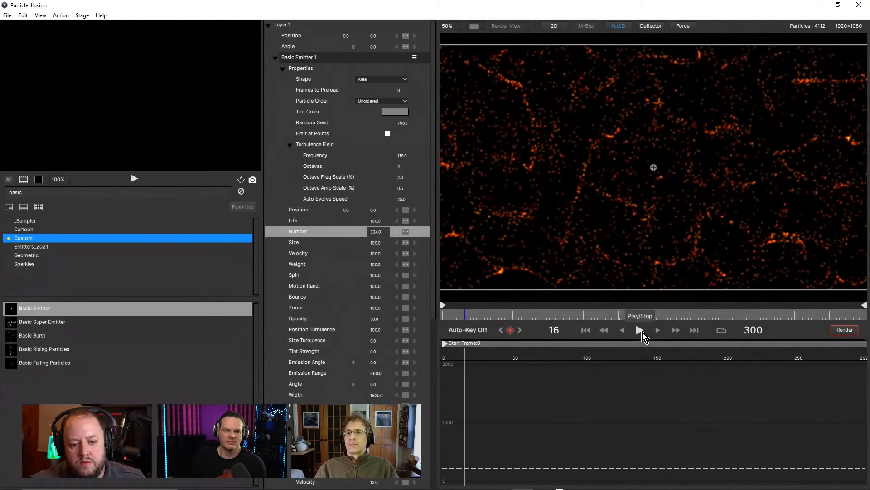
click(640, 331)
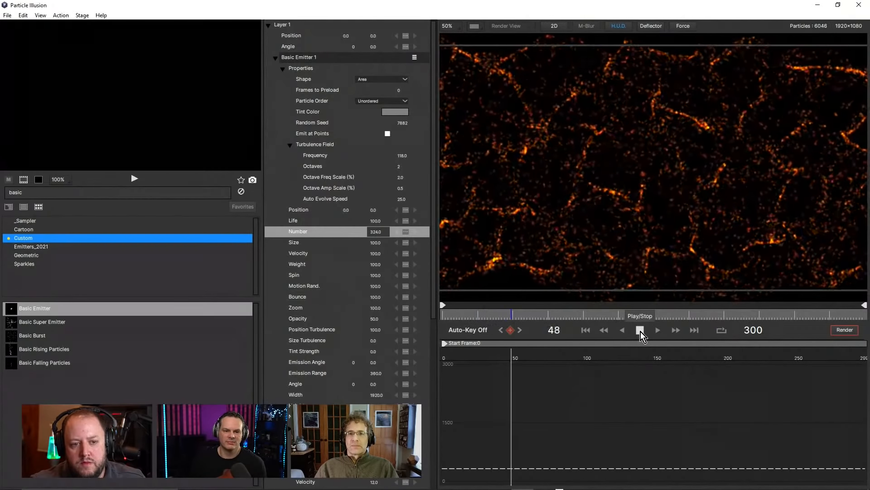
click(640, 330)
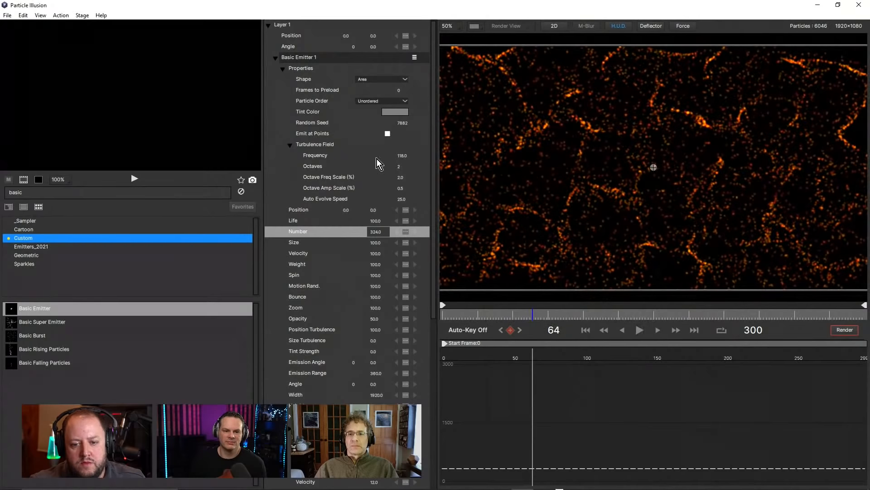
Set Basic Emitter 1's Turbulence Field Frequency to 112 and raise its Size Turbulence to 189.
click(400, 156)
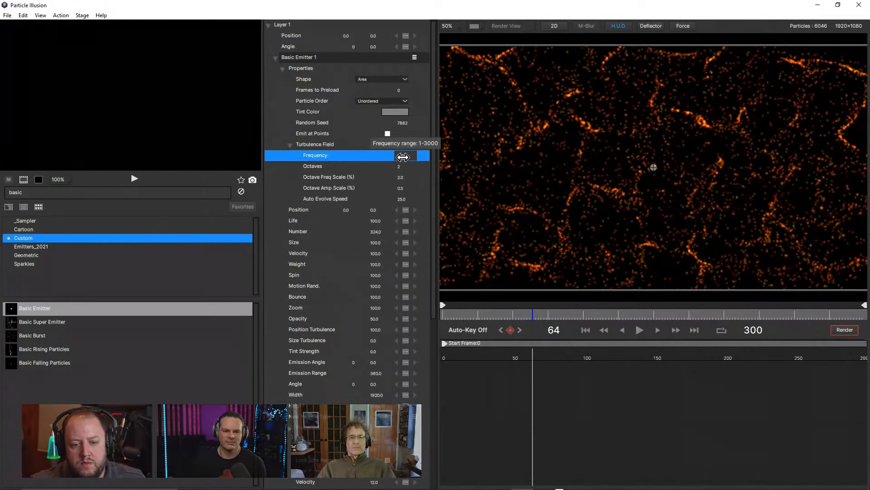
mouse_move(401, 156)
mouse_down()
mouse_move(389, 159)
mouse_move(401, 156)
mouse_up()
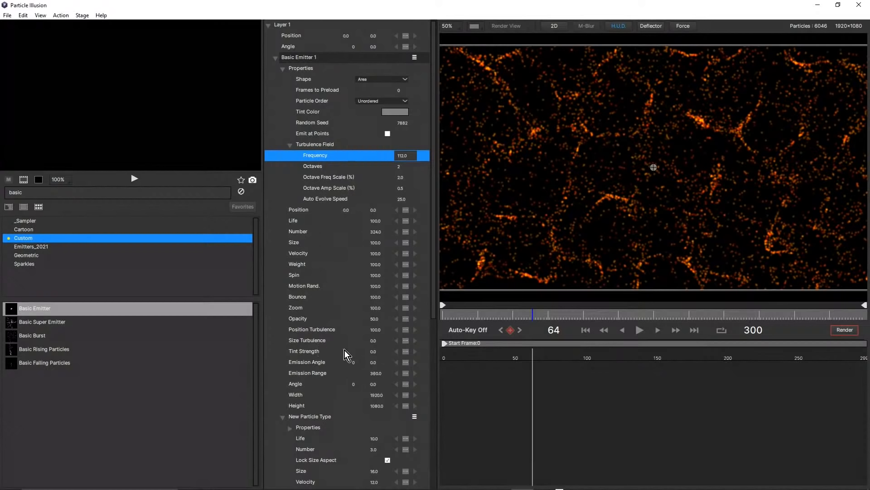
click(375, 340)
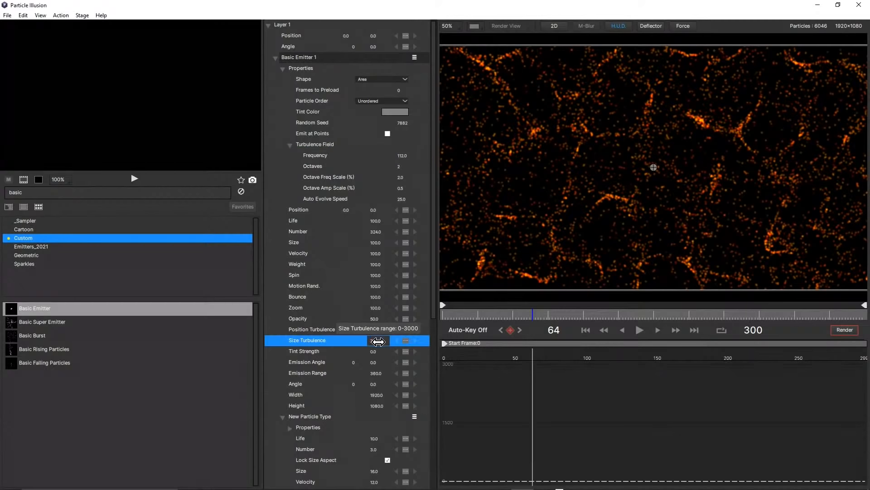
drag(385, 342, 407, 342)
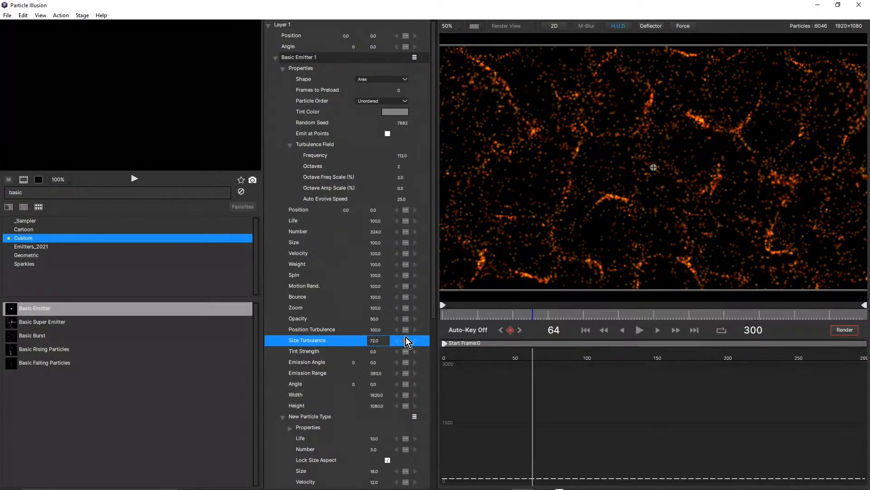
scroll(608, 197, up, 1)
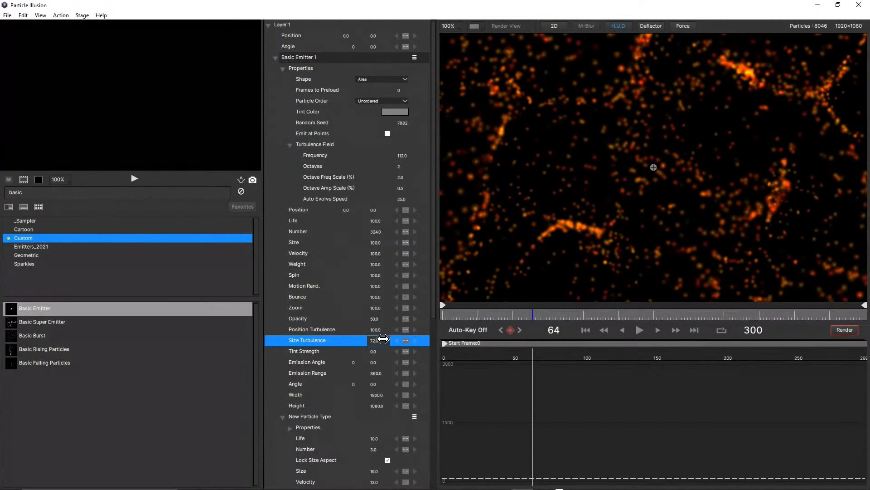
drag(383, 338, 387, 340)
drag(407, 342, 429, 341)
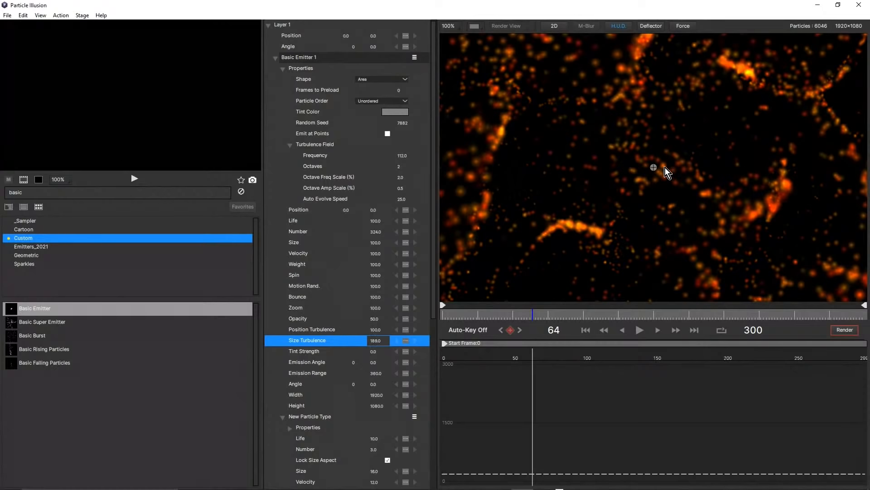
scroll(662, 168, down, 2)
scroll(627, 181, down, 1)
scroll(625, 183, up, 1)
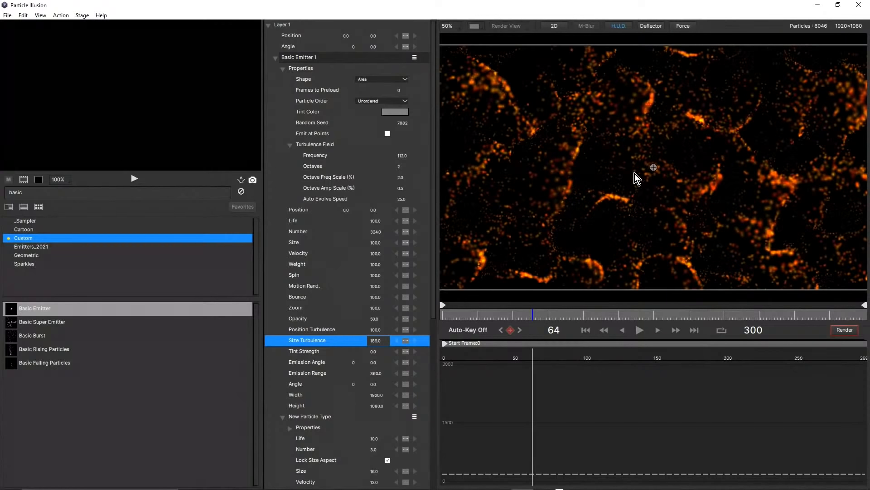
Preview the size turbulence, lower the Turbulence Field Frequency to 83 and play the animation again.
click(640, 330)
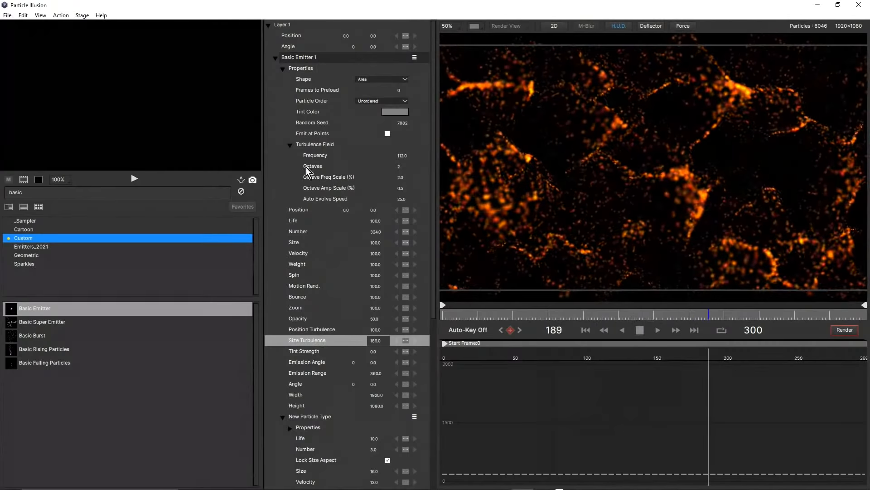
click(640, 330)
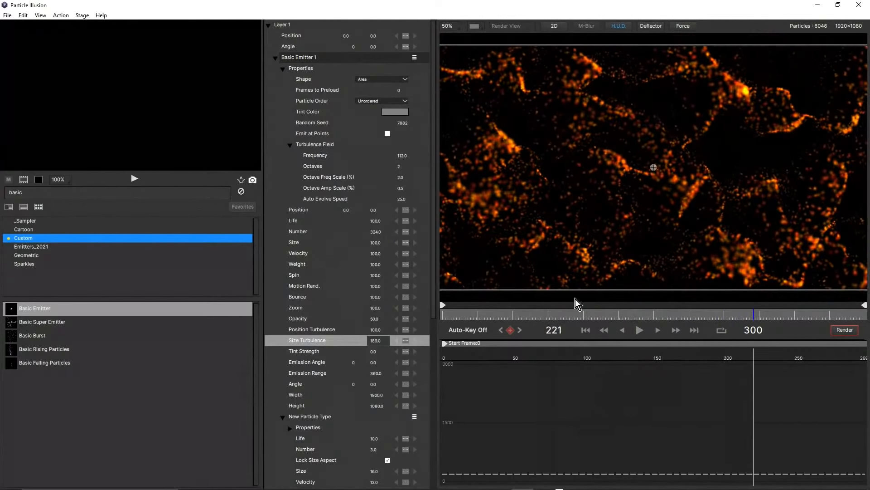
drag(407, 163, 390, 169)
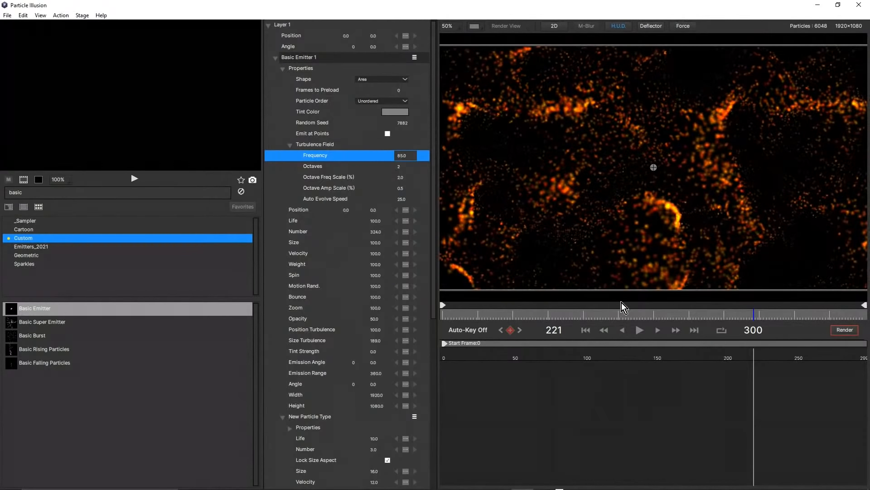
click(639, 331)
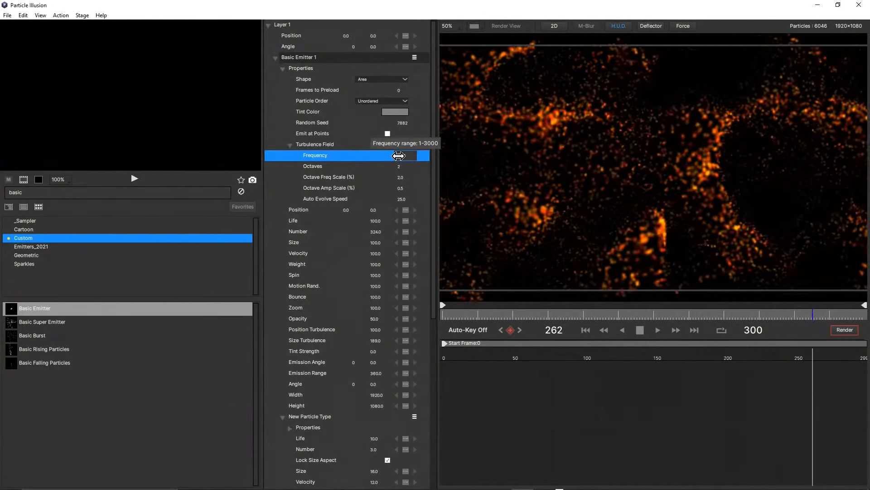
Stop the animation preview and return the playhead to frame 0.
drag(399, 155, 397, 156)
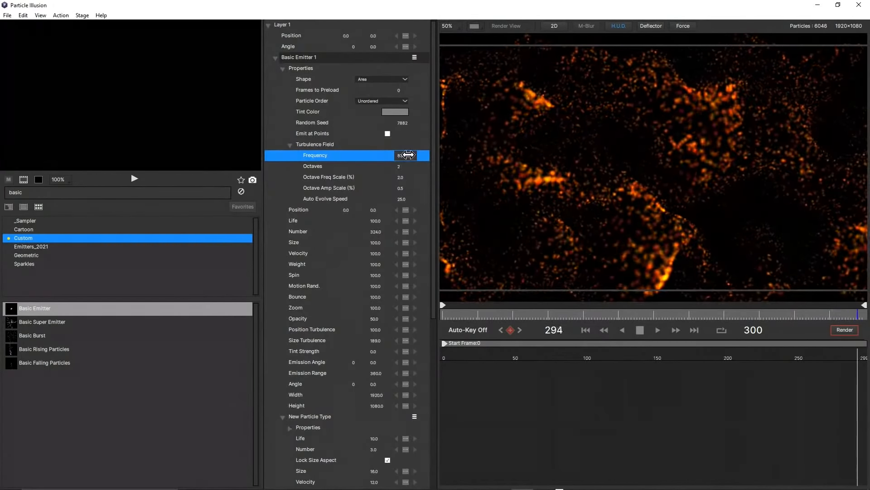
click(638, 330)
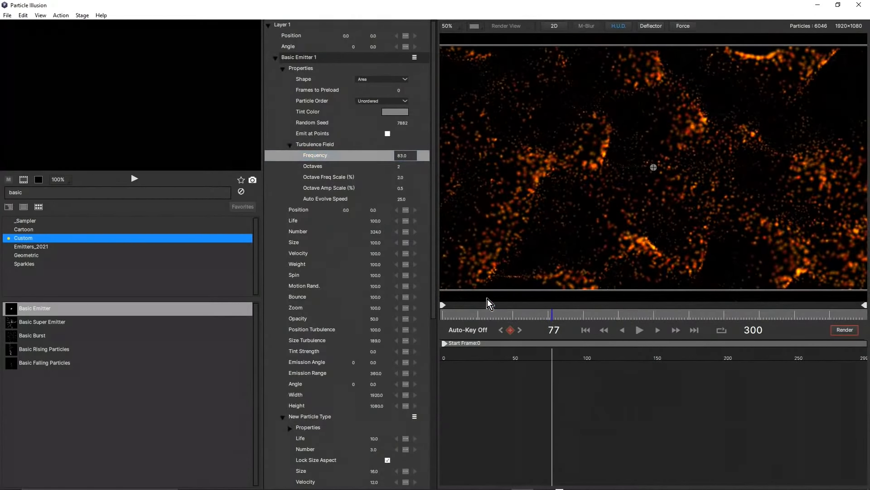
drag(465, 315, 431, 321)
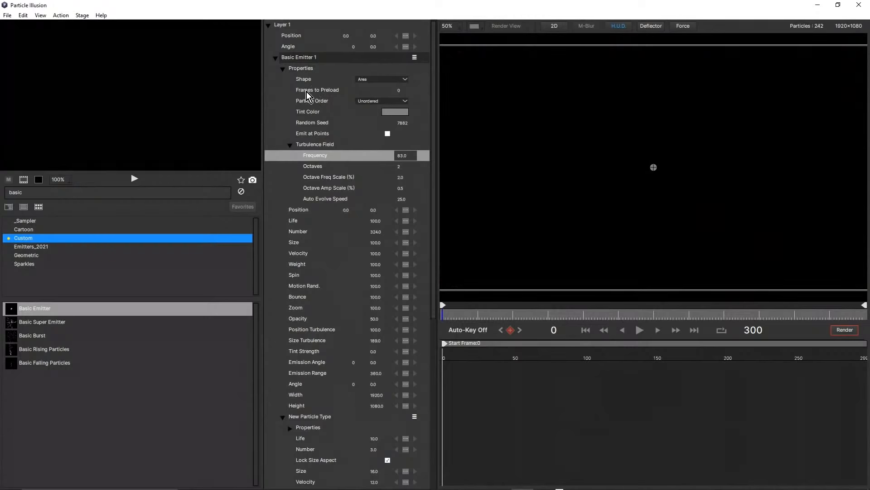
Set Basic Emitter 1's Frames to Preload to 10 and play the animation from the start.
click(401, 91)
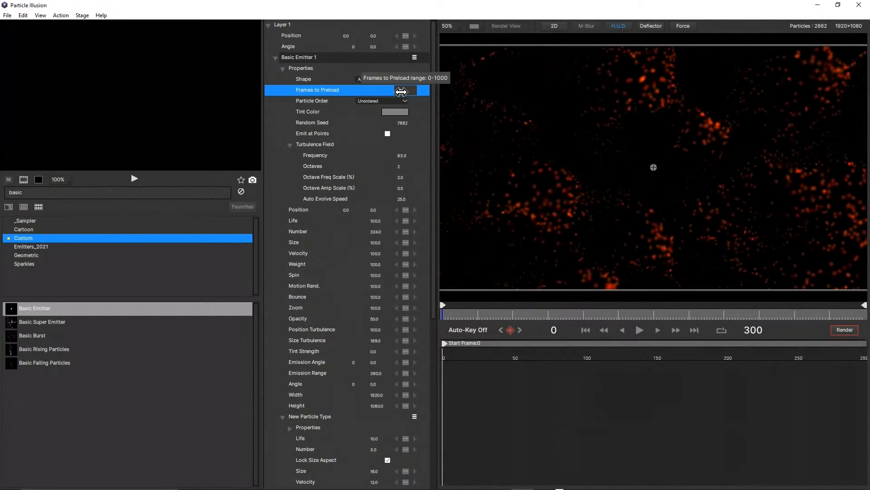
text(10)
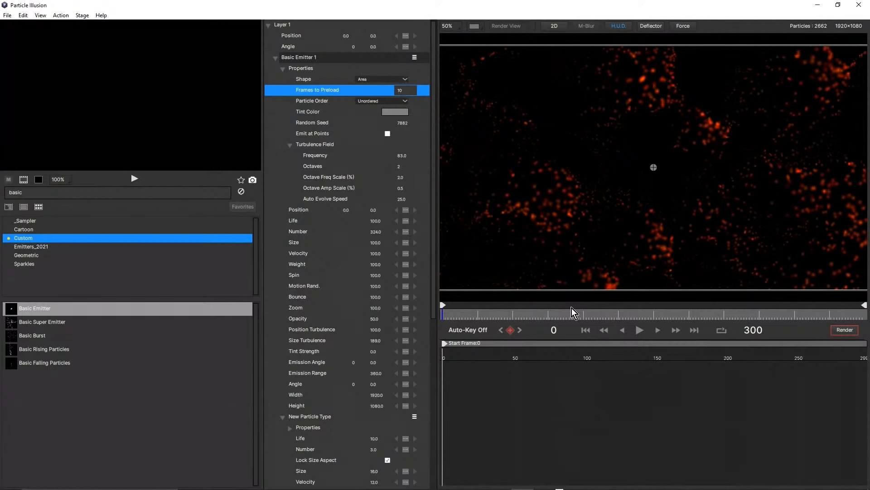
click(639, 332)
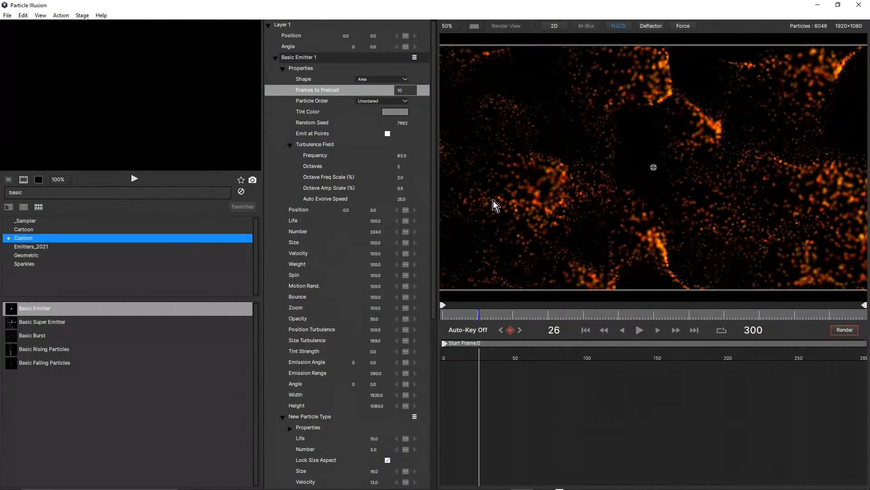
Set Basic Emitter 1's Frames to Preload to 20 and preview the animation from the first frame.
click(400, 92)
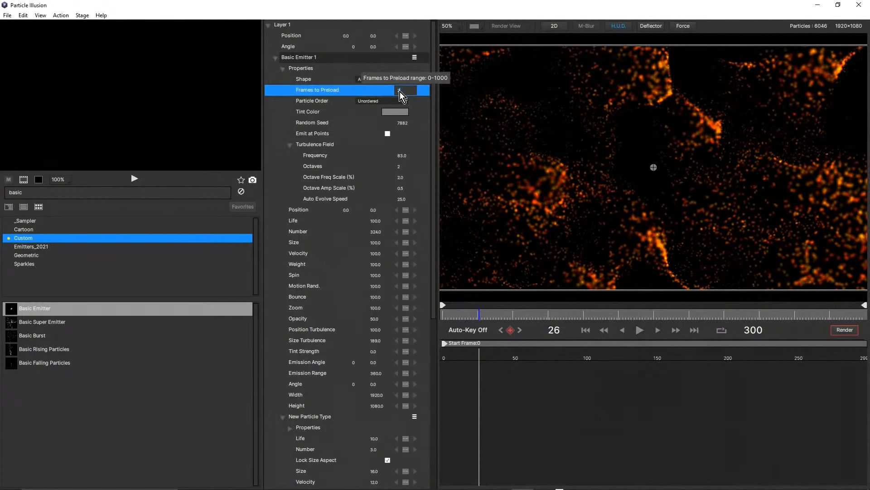
text(20)
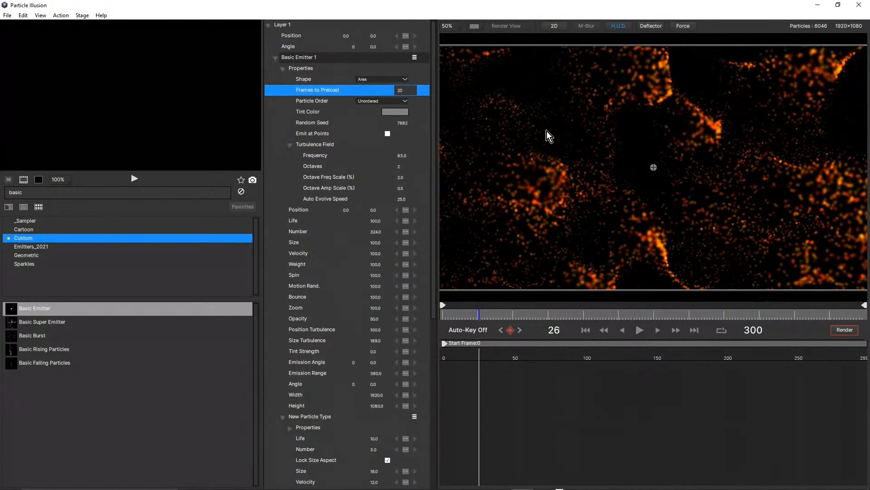
click(586, 329)
click(639, 330)
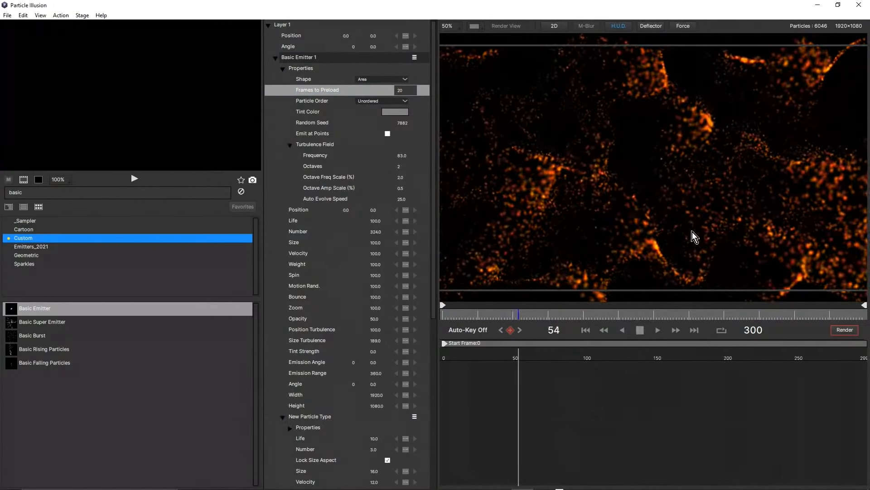
click(640, 328)
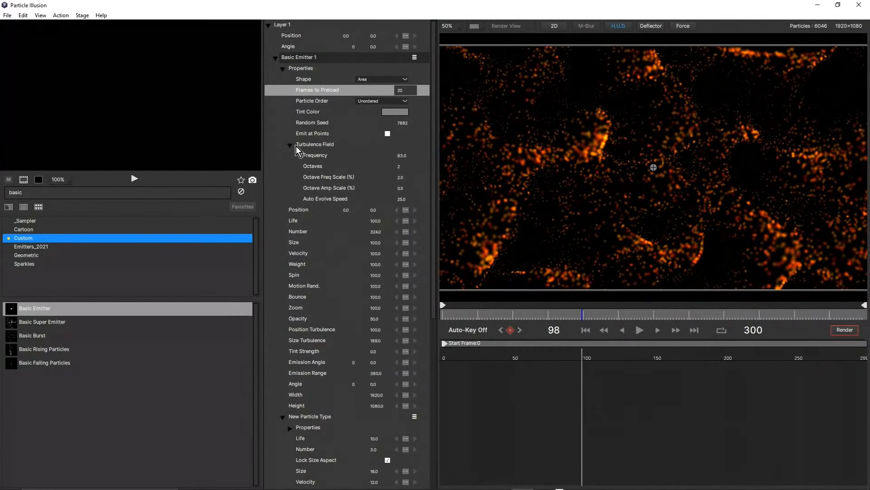
Collapse the emitter's Turbulence Field and try New Particle Type's Position Turbulence and Size Turbulence at 0.
click(290, 145)
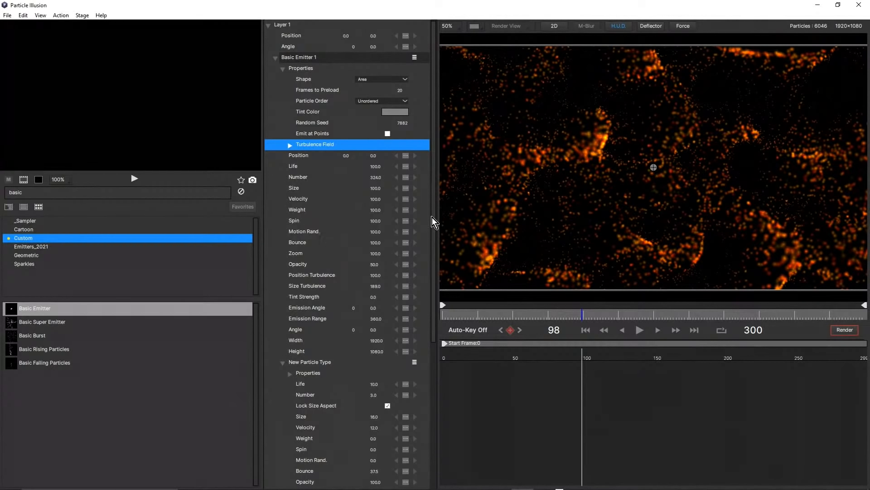
drag(434, 223, 433, 341)
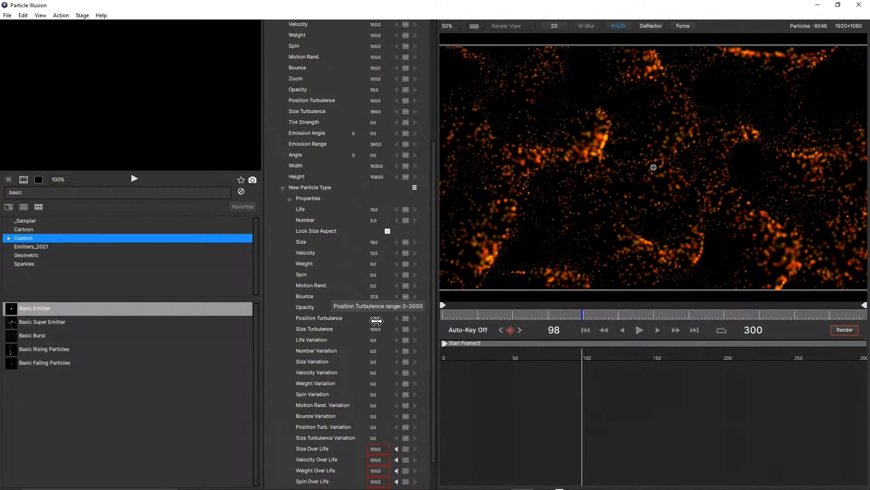
click(375, 319)
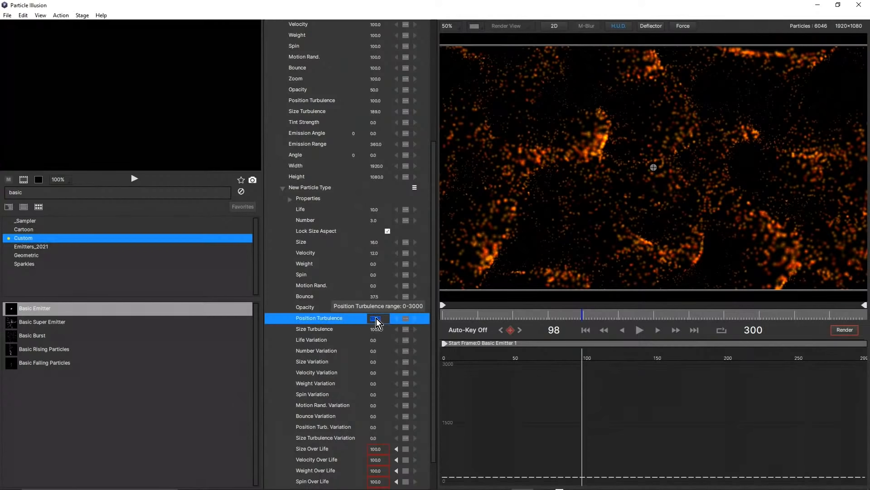
text(0)
key(Tab)
text(0)
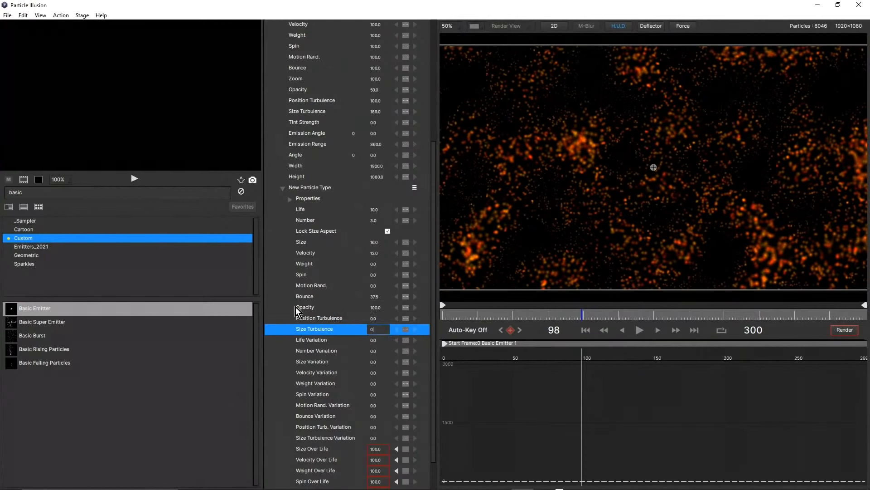
click(282, 297)
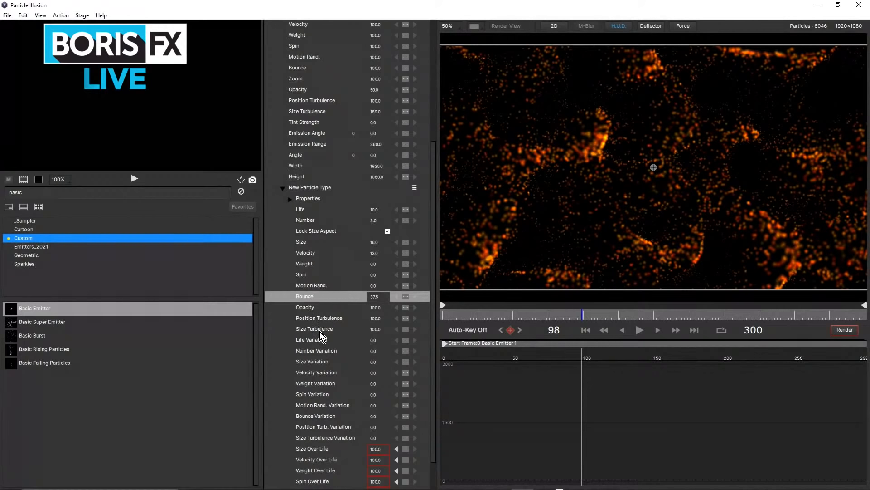
Expand New Particle Type's Properties, collapse its Colors and Alpha groups, and show its Turbulence Field settings.
click(290, 200)
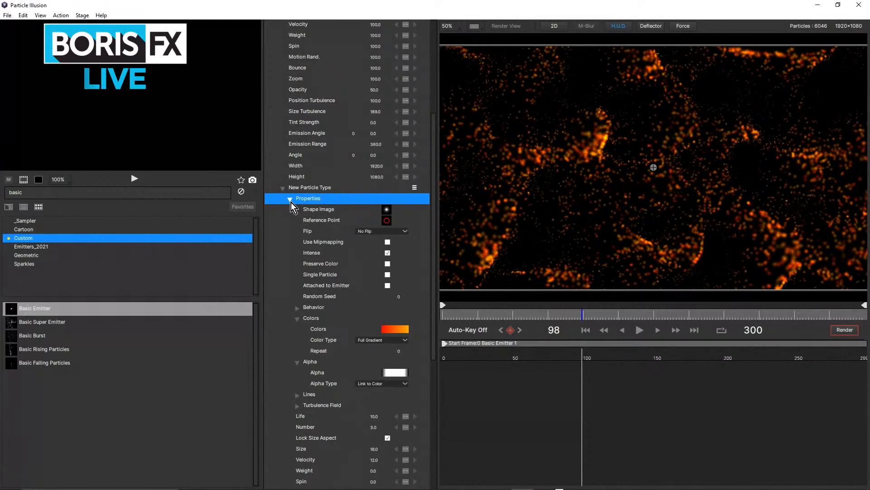
click(289, 199)
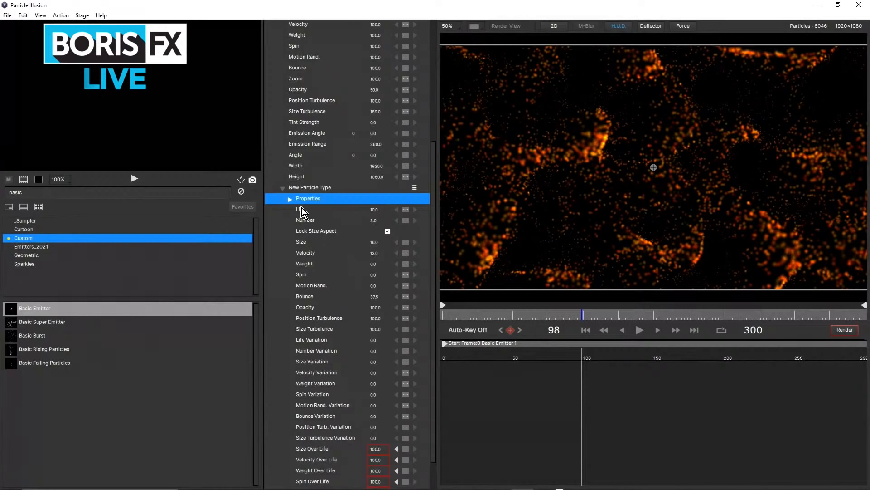
click(289, 199)
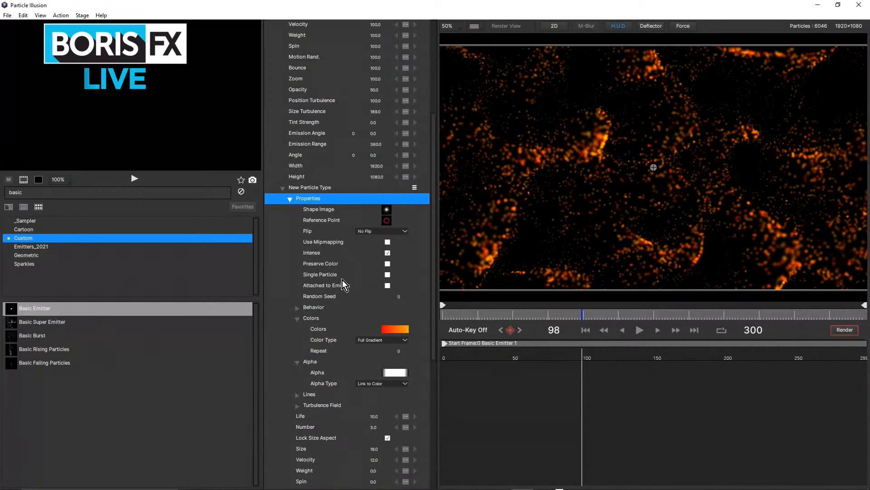
click(298, 321)
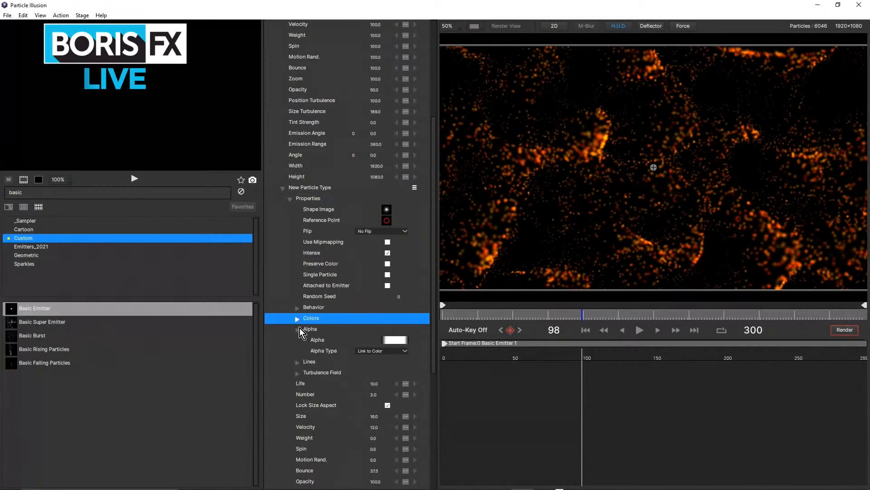
click(298, 331)
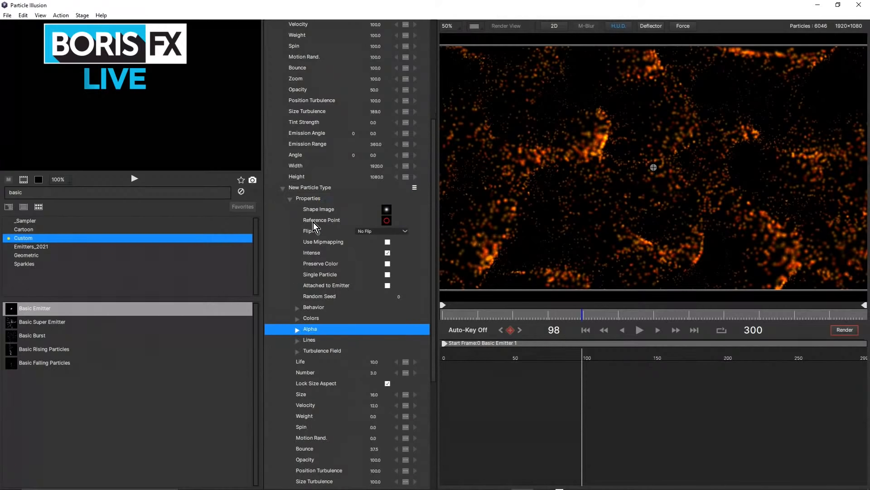
click(297, 352)
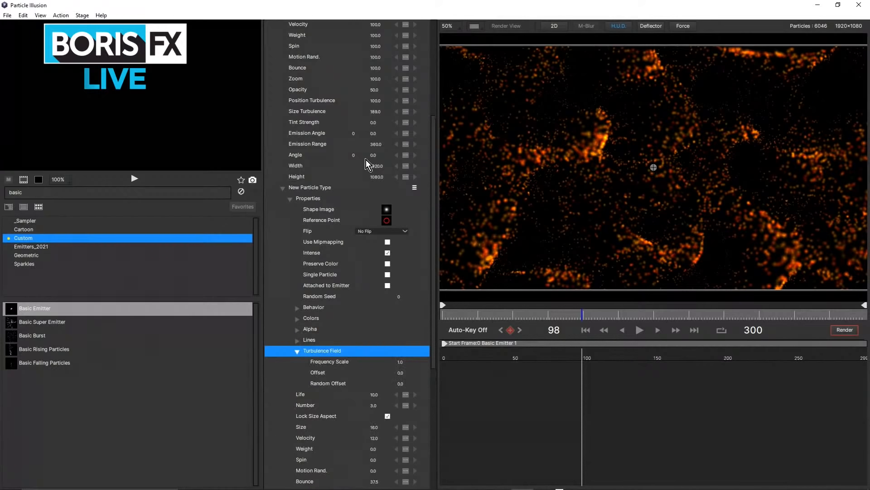
scroll(360, 149, up, 5)
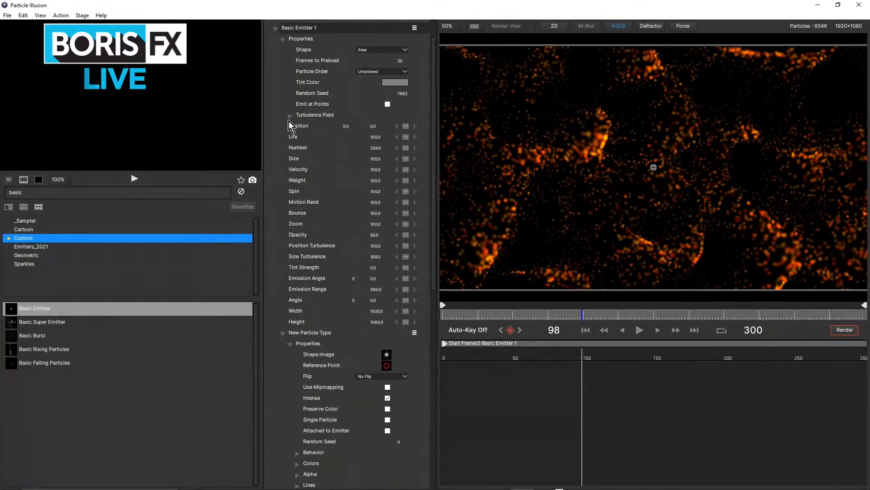
scroll(341, 167, down, 5)
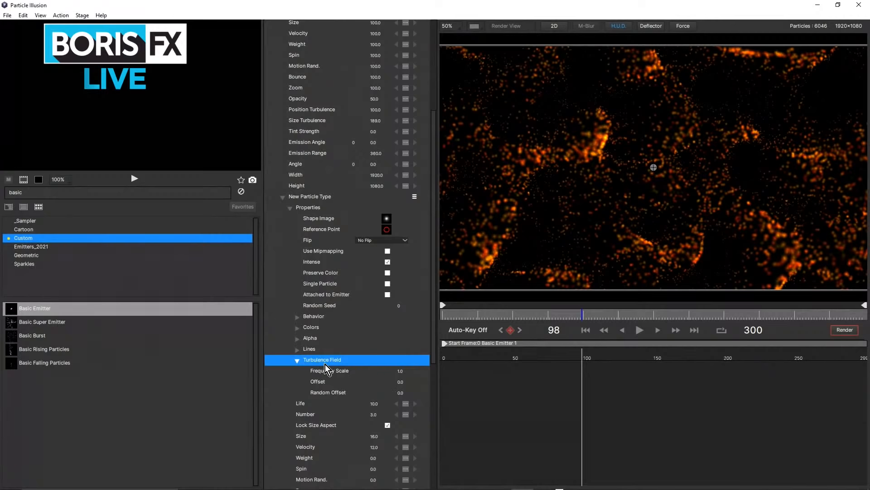
Test the particle type's Turbulence Field Frequency Scale, and set Offset to 103 and Random Offset to 18.
drag(401, 371, 389, 377)
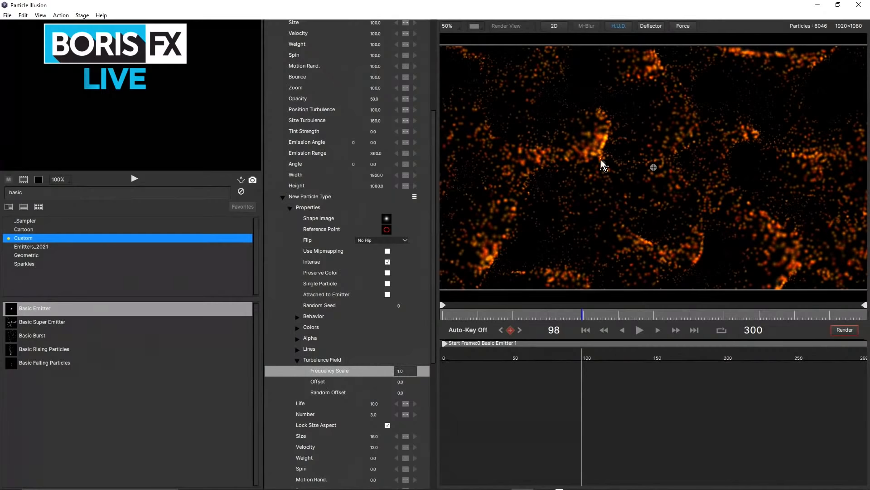
click(404, 382)
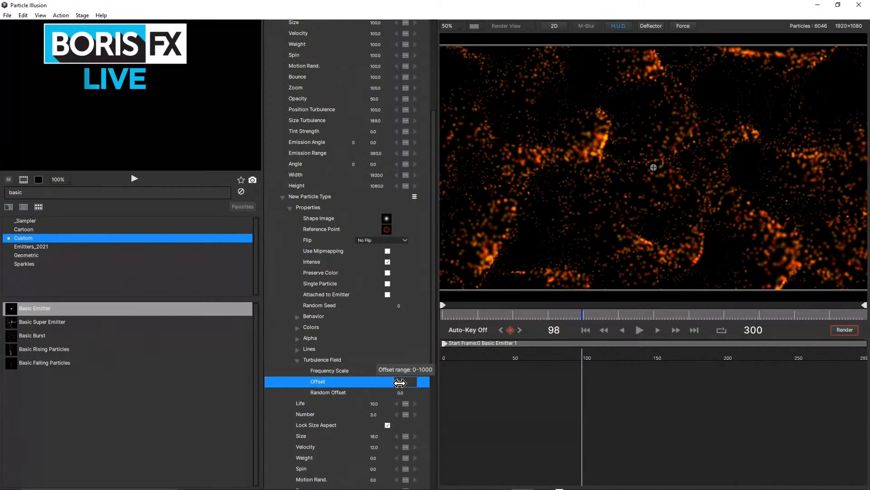
drag(404, 382, 447, 385)
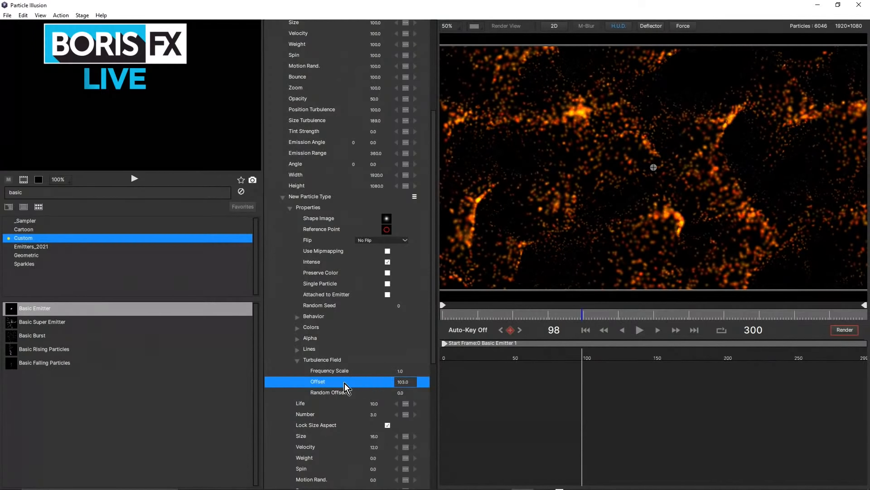
drag(404, 392, 412, 393)
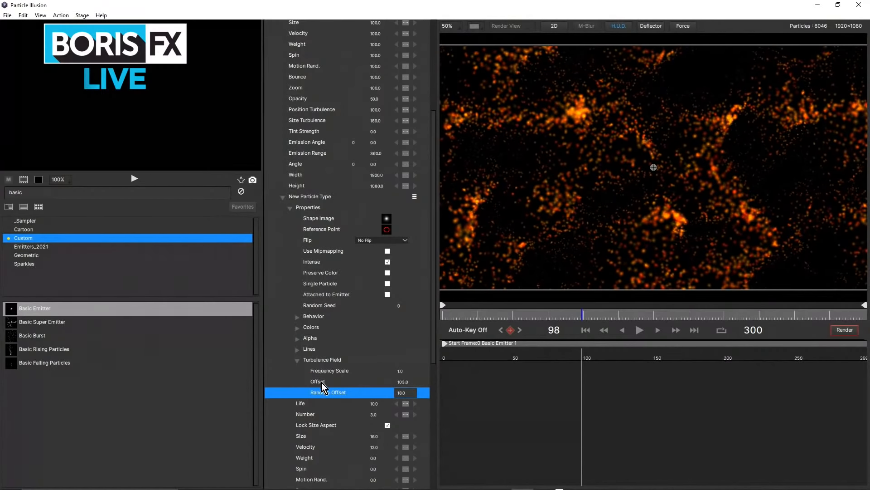
Try lower Turbulence Field Offsets for New Particle Type, settle on 145 and collapse the group.
drag(401, 381, 371, 392)
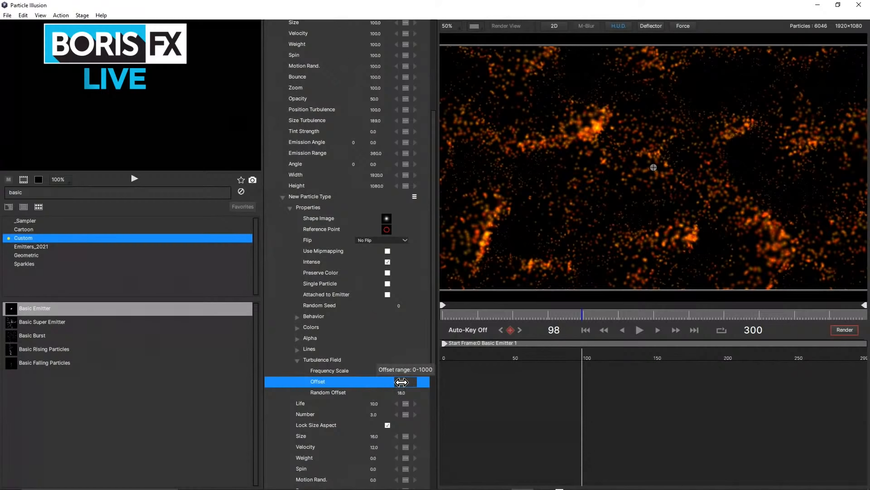
drag(401, 382, 376, 398)
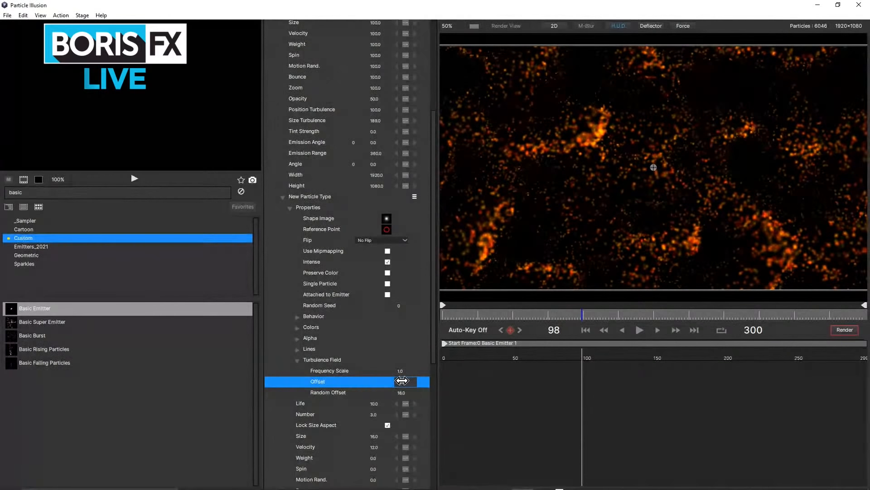
drag(407, 383, 457, 388)
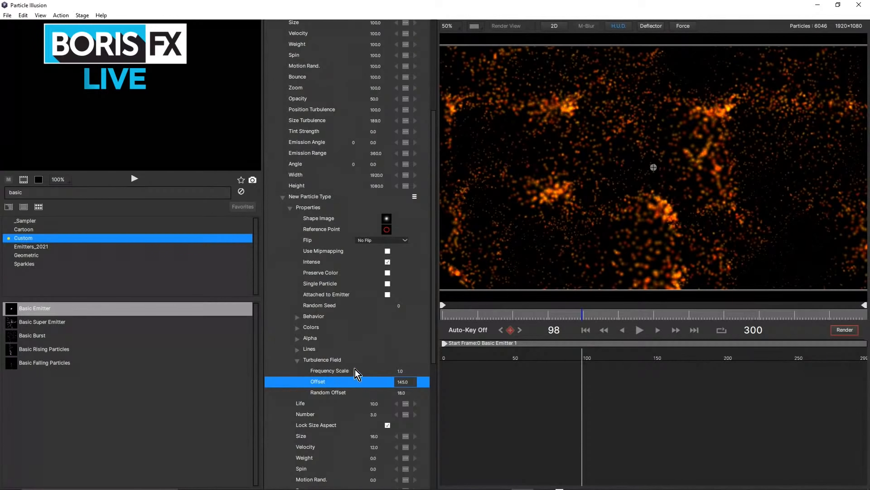
click(297, 360)
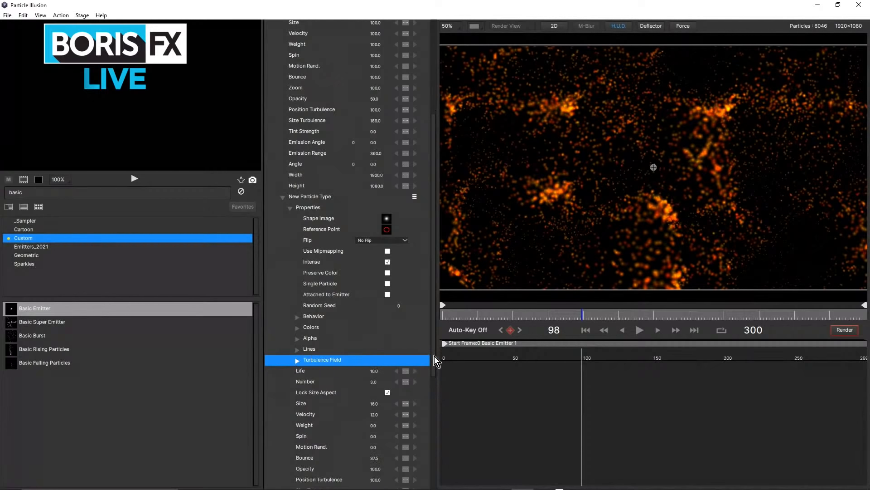
Set New Particle Type's Position Turb. Variation to 61.
drag(434, 316, 434, 434)
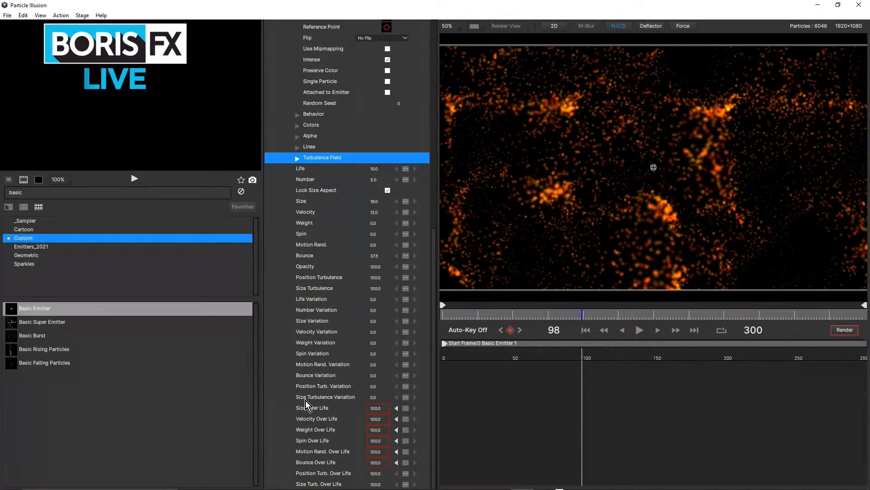
click(375, 386)
drag(376, 385, 402, 383)
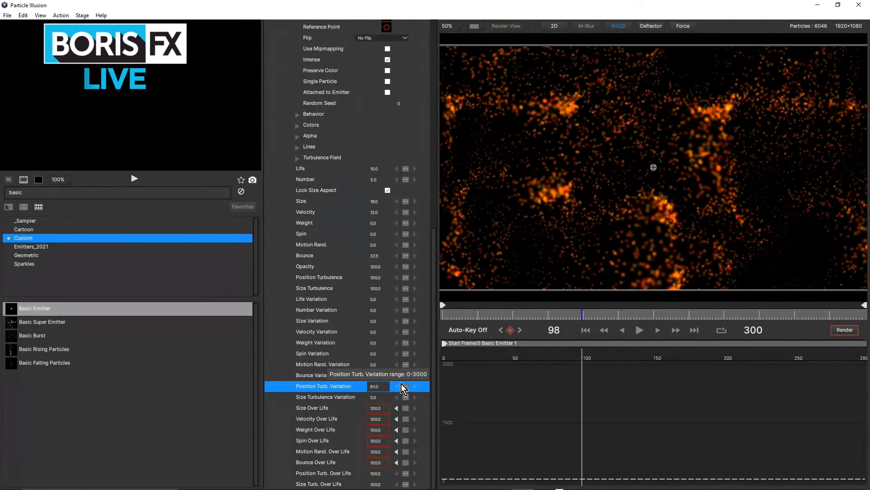
Try a Size Turbulence Variation of 43 on New Particle Type and return it to 0.
click(378, 396)
drag(378, 396, 396, 395)
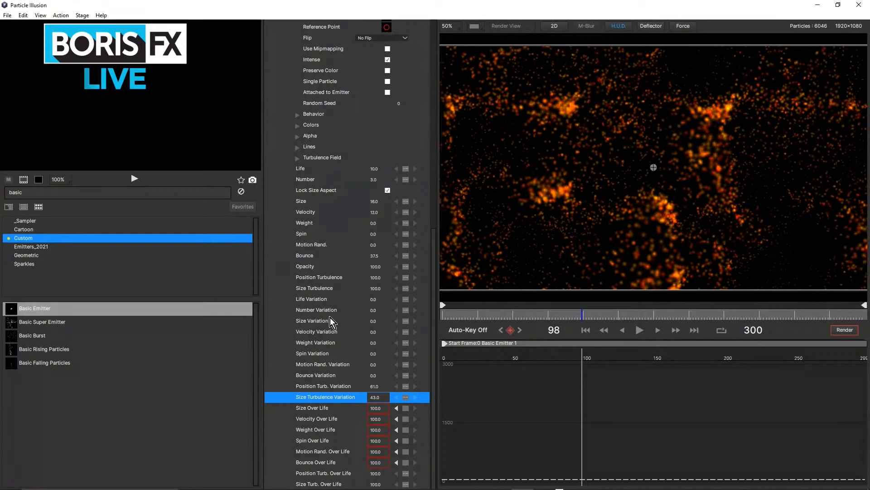
drag(370, 399, 330, 390)
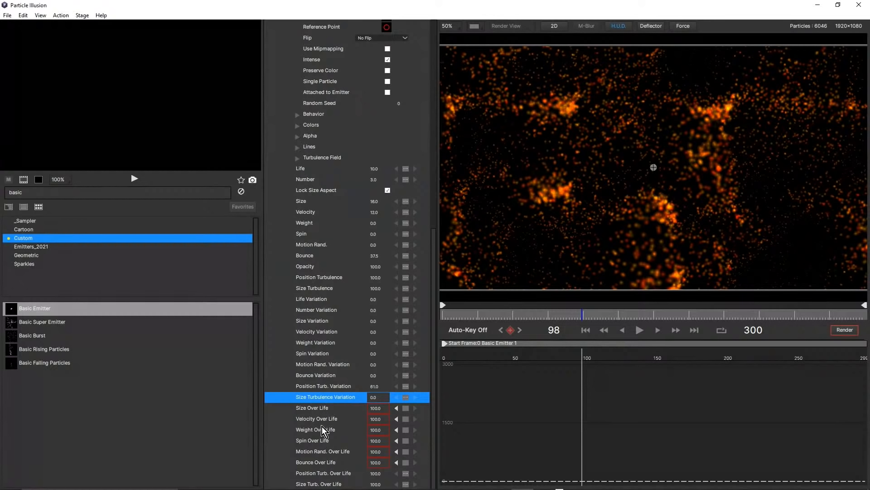
Compare New Particle Type's Over Life curves, from Size, Velocity, Weight, Spin and Motion Rand. to Position Turb.
click(321, 474)
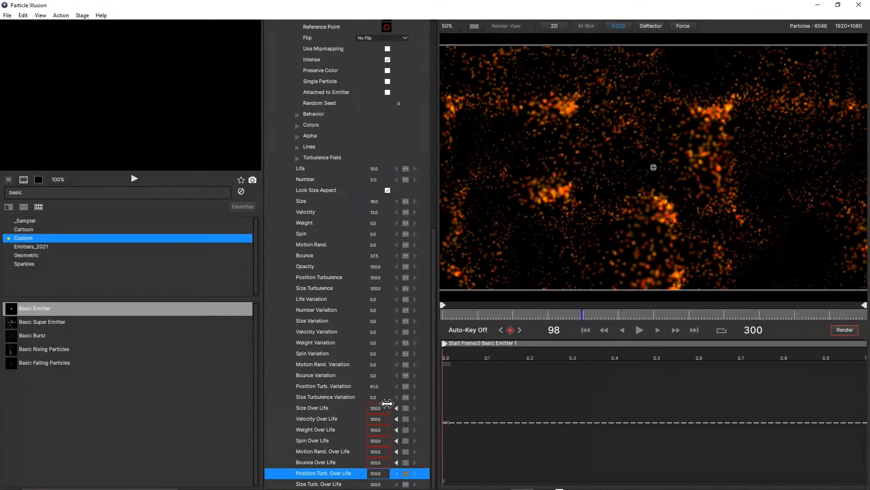
click(320, 409)
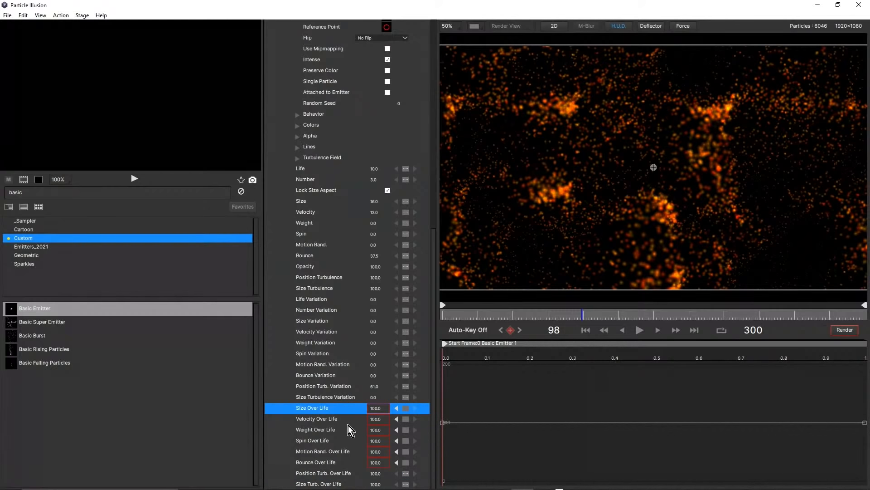
click(323, 422)
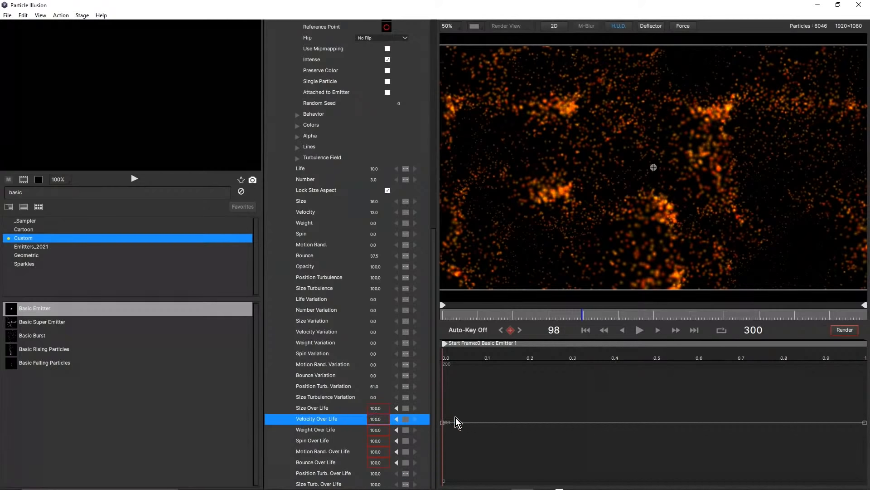
click(324, 429)
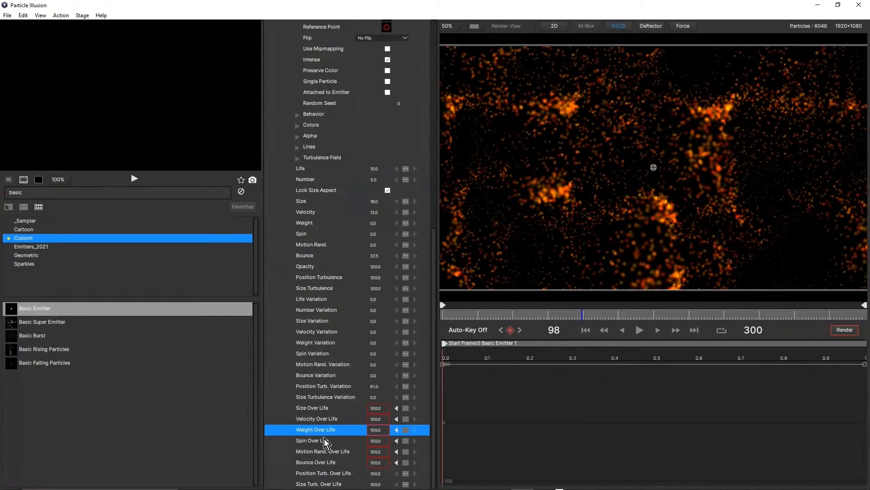
click(324, 439)
click(325, 451)
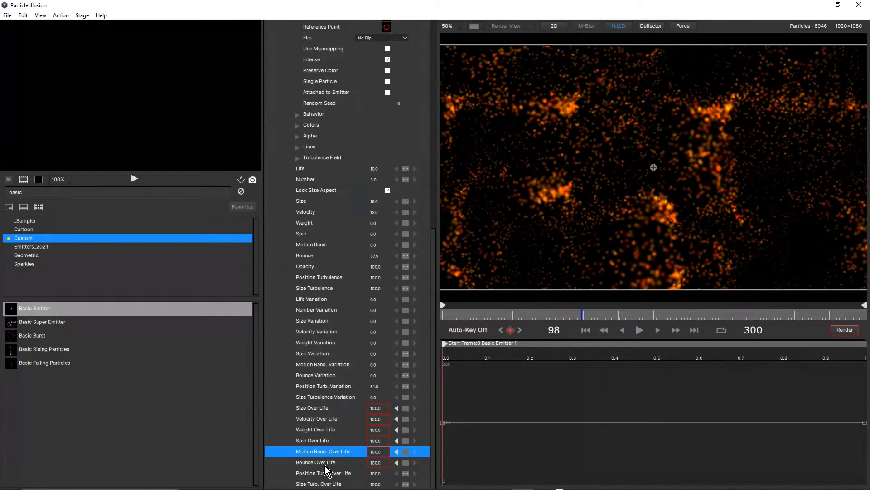
click(326, 474)
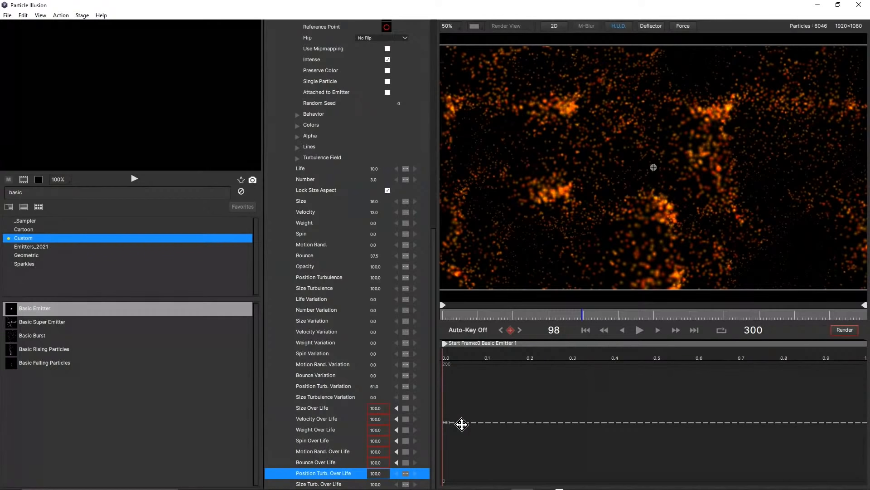
Switch Position Turb. Over Life from Constant to Linear interpolation so its curve accepts keyframes.
click(496, 423)
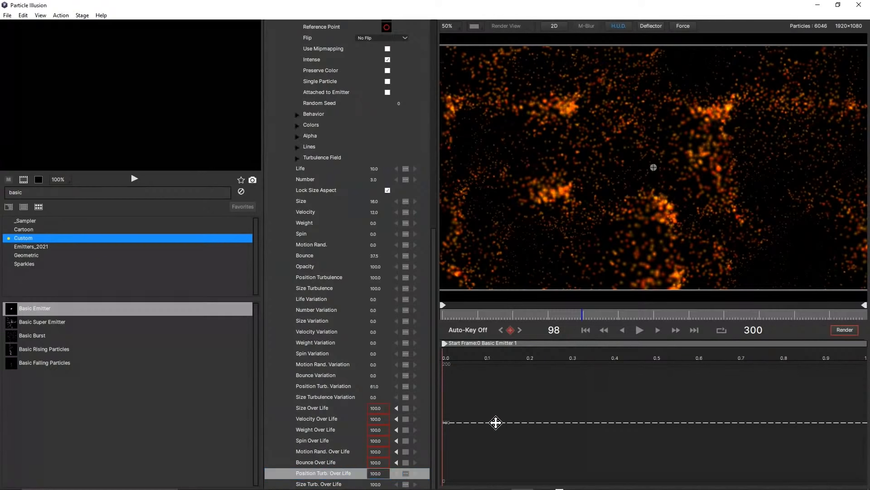
click(335, 472)
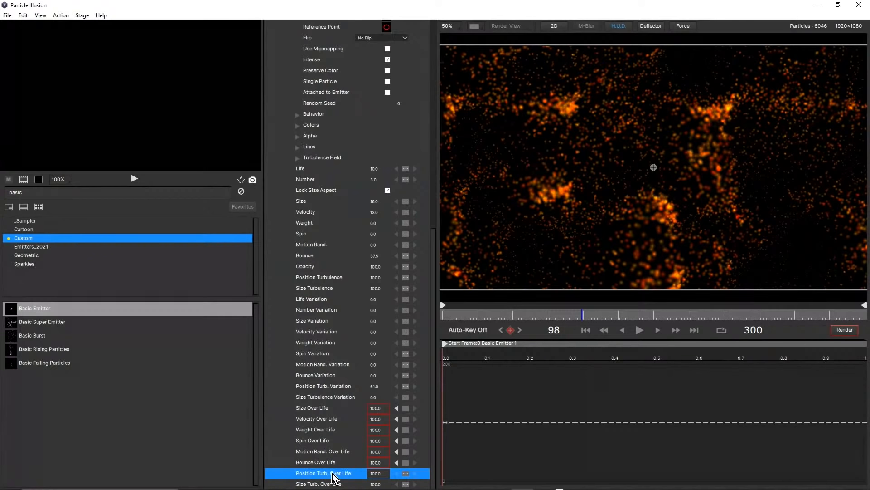
click(496, 422)
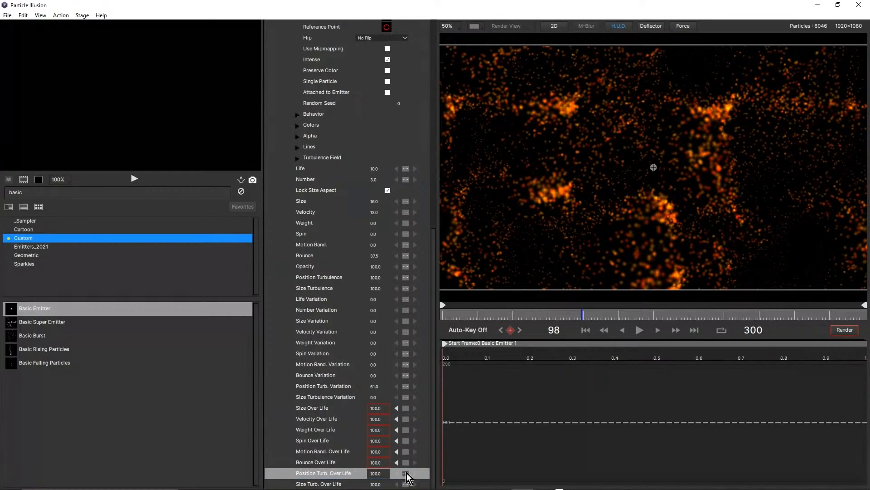
click(406, 473)
click(408, 479)
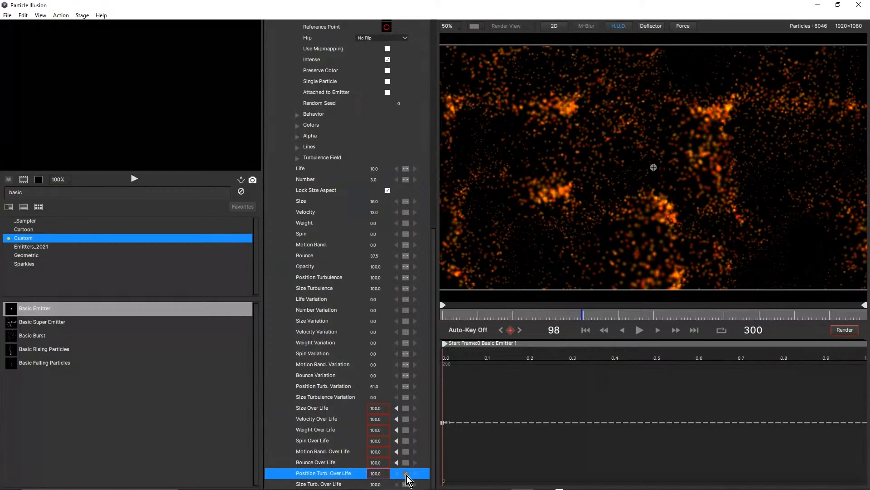
Ramp Position Turb. Over Life linearly from 0 at birth to 200 at the end of life, and return to frame 0.
click(491, 424)
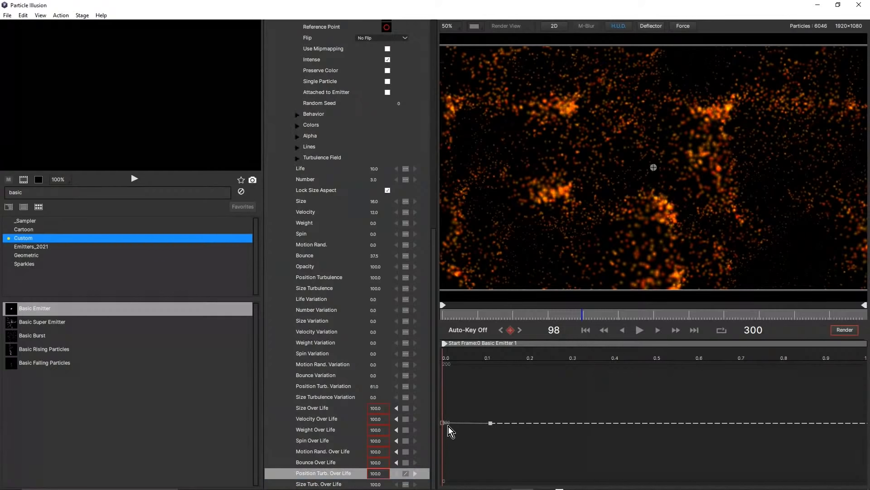
drag(443, 423, 440, 488)
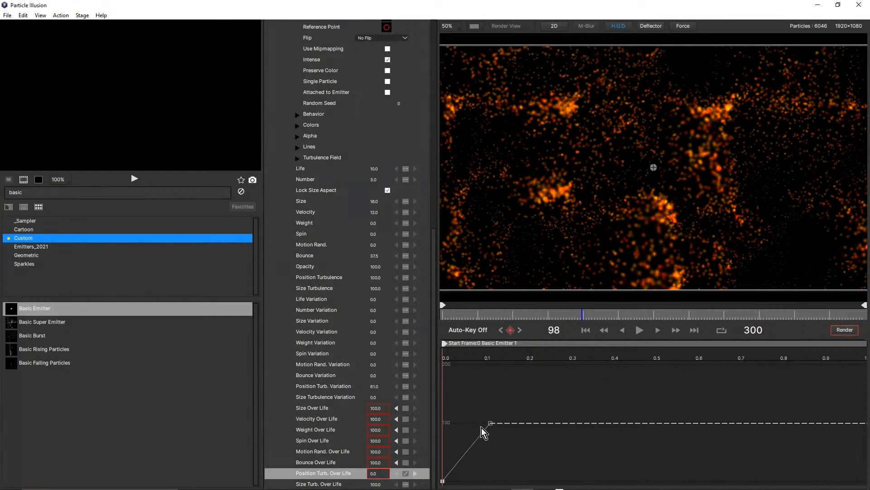
drag(491, 422, 627, 415)
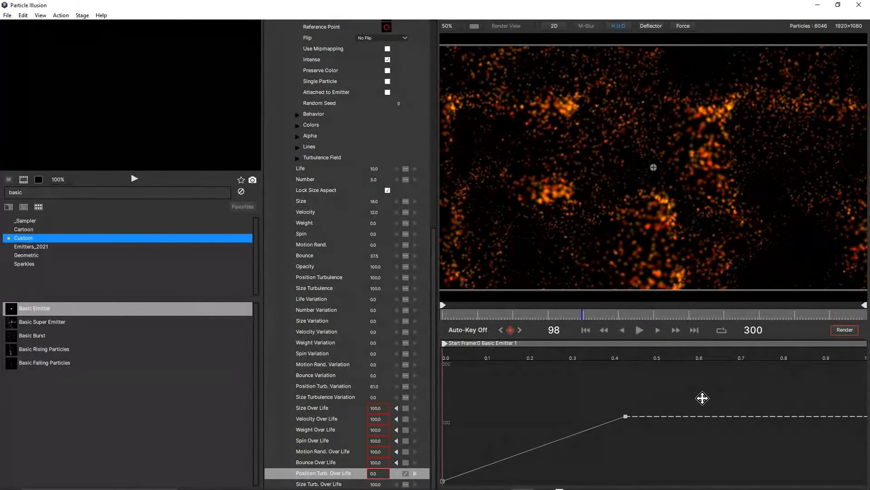
drag(826, 364, 865, 349)
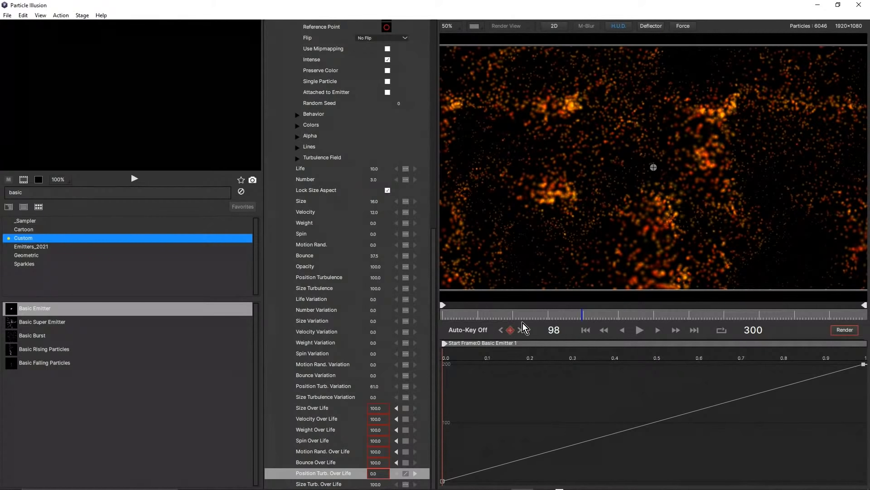
click(586, 330)
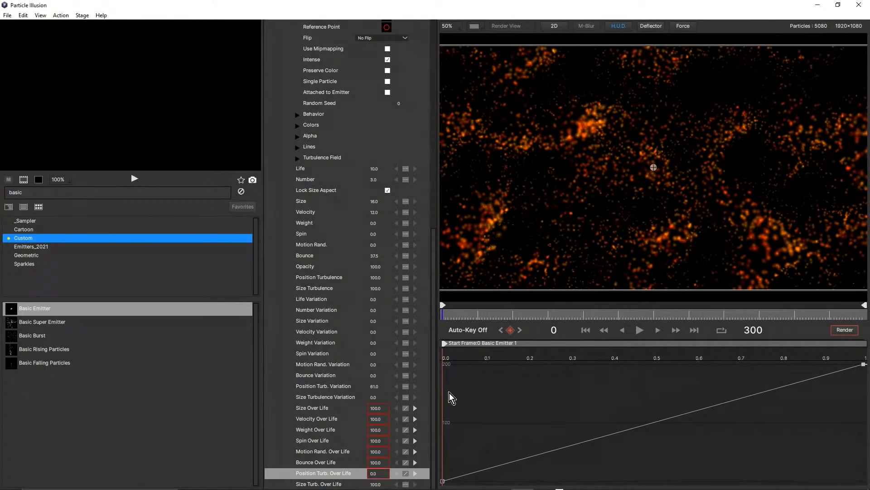
Switch Size Turb. Over Life from Constant to Linear interpolation and show its curve.
click(405, 485)
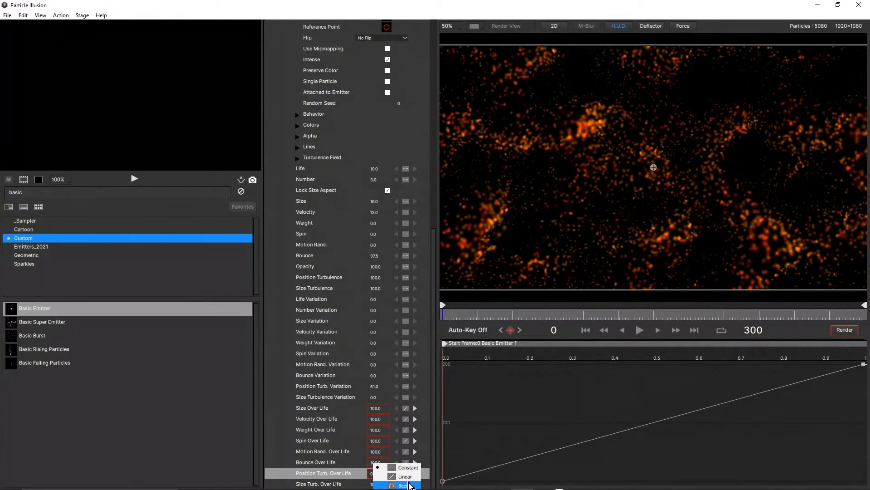
click(409, 485)
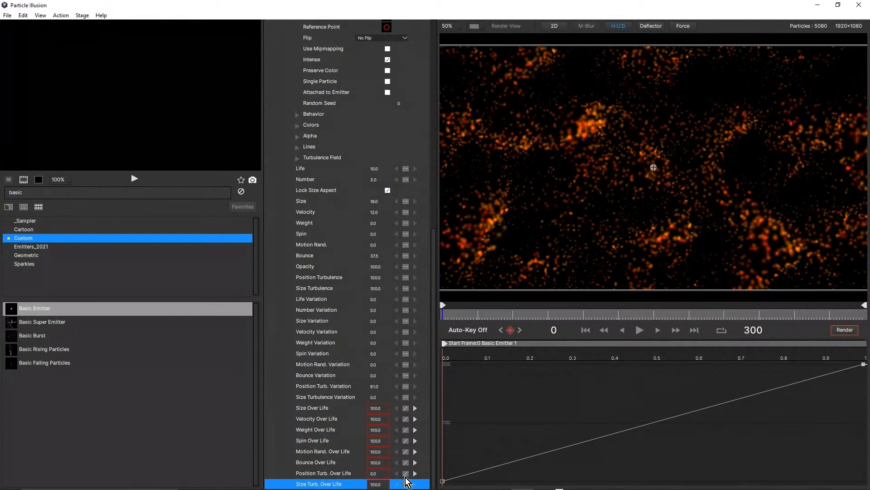
click(331, 473)
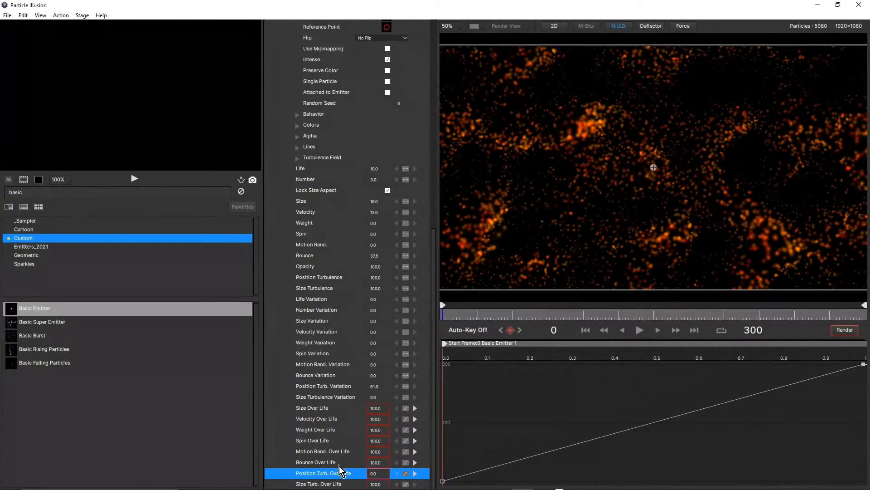
click(328, 485)
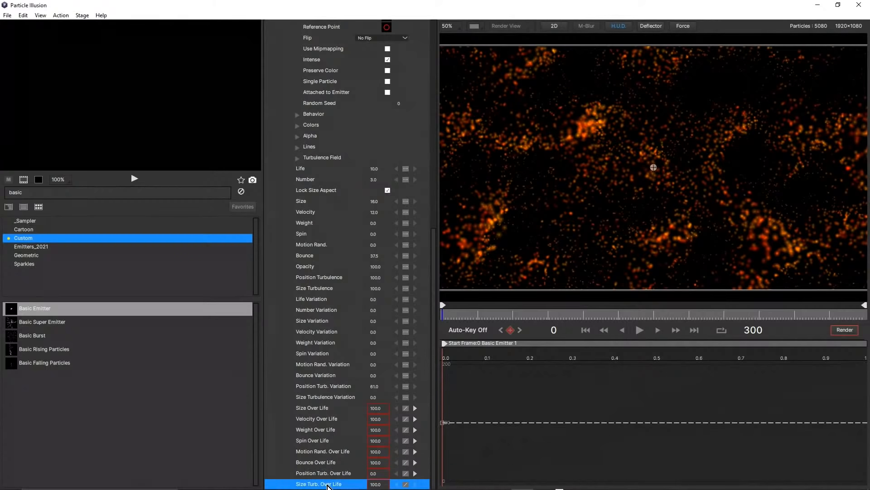
Ramp Size Turb. Over Life linearly from 0 at birth to 200 at the end of life.
click(492, 424)
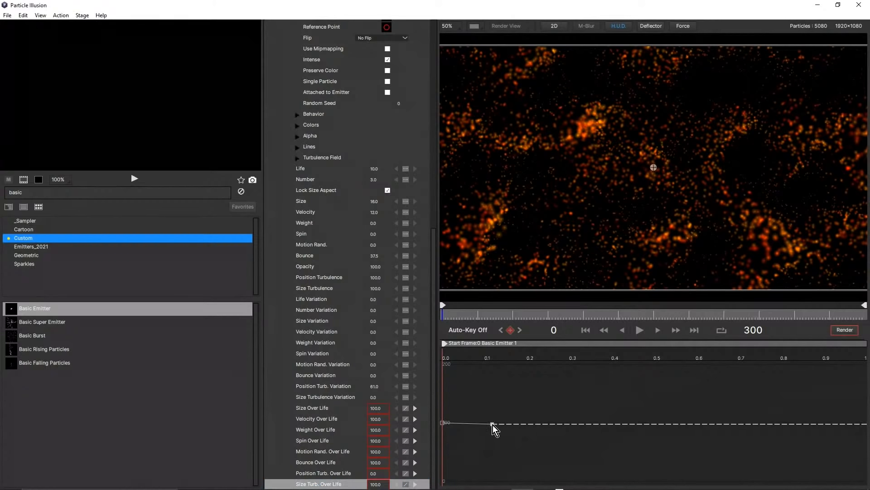
drag(443, 423, 442, 482)
drag(491, 423, 536, 407)
drag(792, 329, 869, 355)
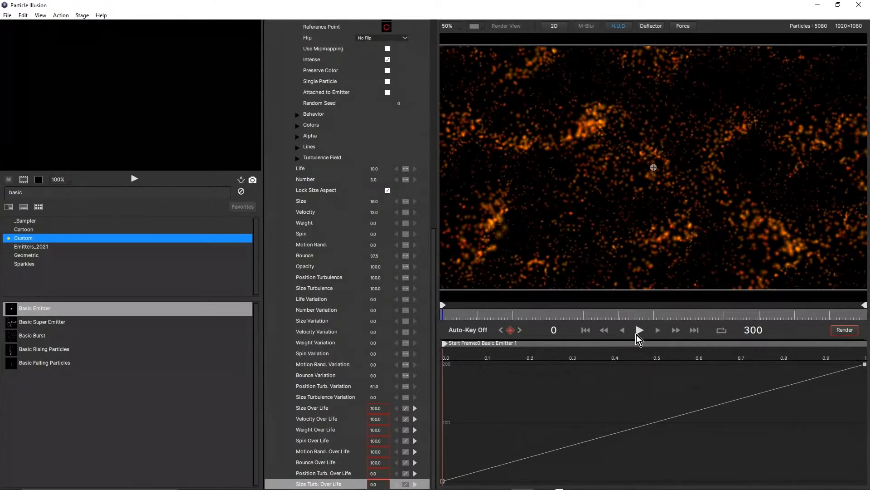
Preview the animation from the first frame and compare the Position Turb. and Size Turb. Over Life curves.
click(640, 330)
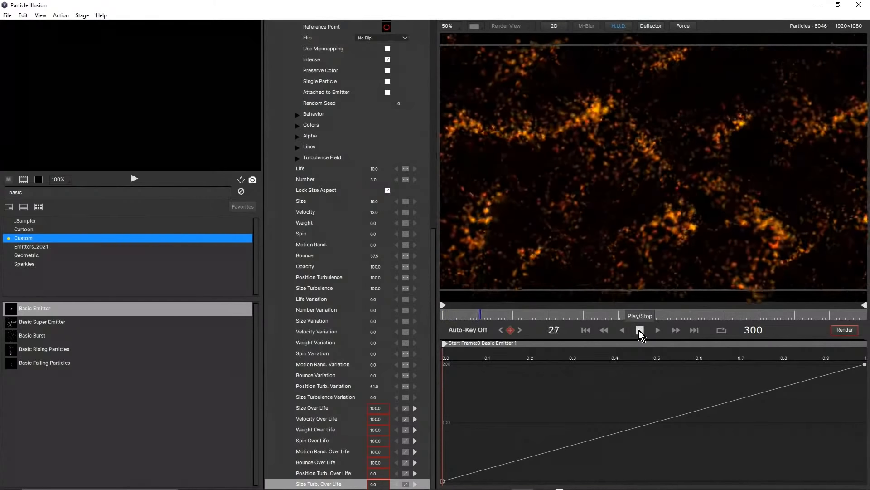
click(586, 330)
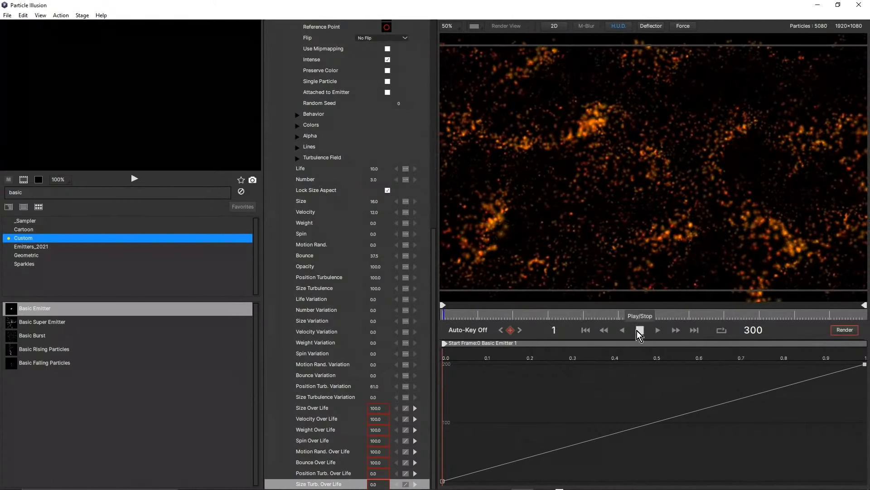
click(638, 331)
drag(477, 318, 399, 318)
click(319, 473)
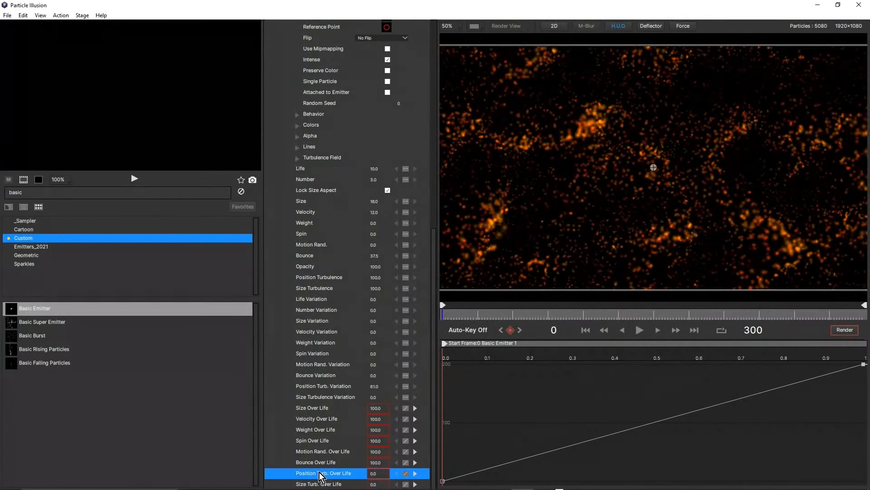
click(322, 484)
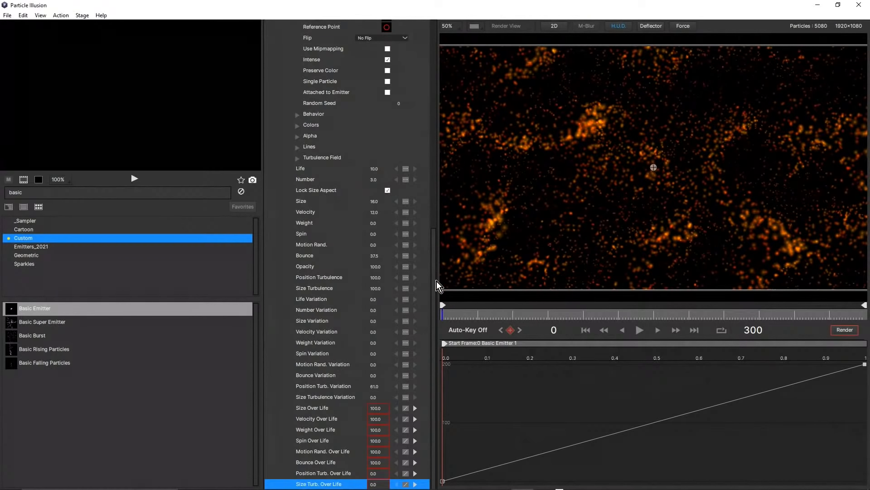
Review Basic Emitter 1's main settings, play the opening frames and return to frame 0.
drag(434, 284, 449, 29)
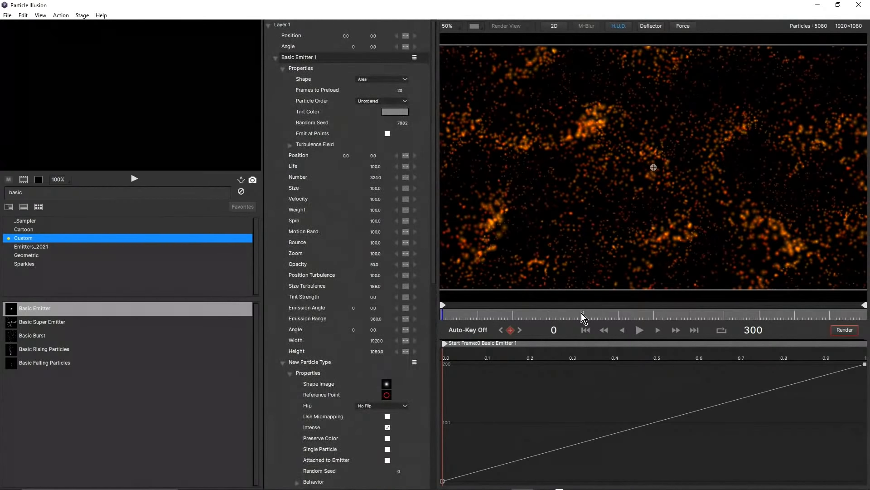
click(639, 330)
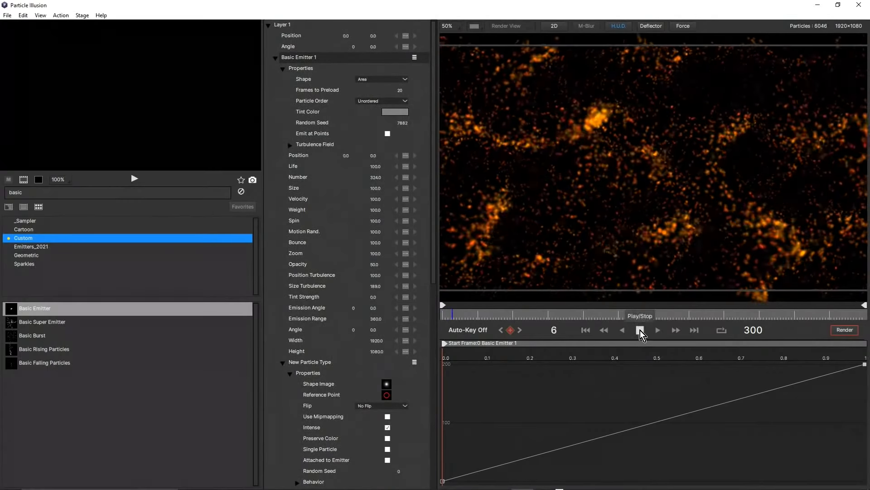
click(639, 330)
drag(485, 317, 420, 314)
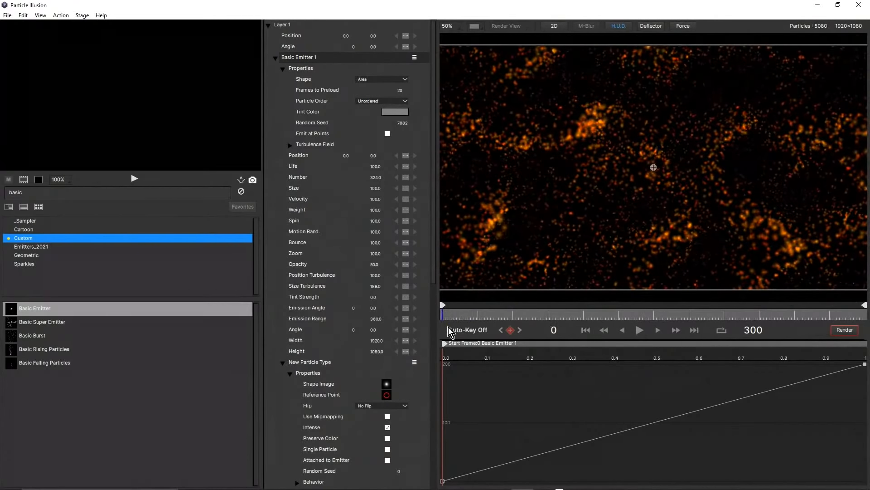
Recheck New Particle Type's Position Turb. and Size Turb. Over Life ramps, replay the opening frames and rewind to frame 0.
drag(432, 263, 439, 487)
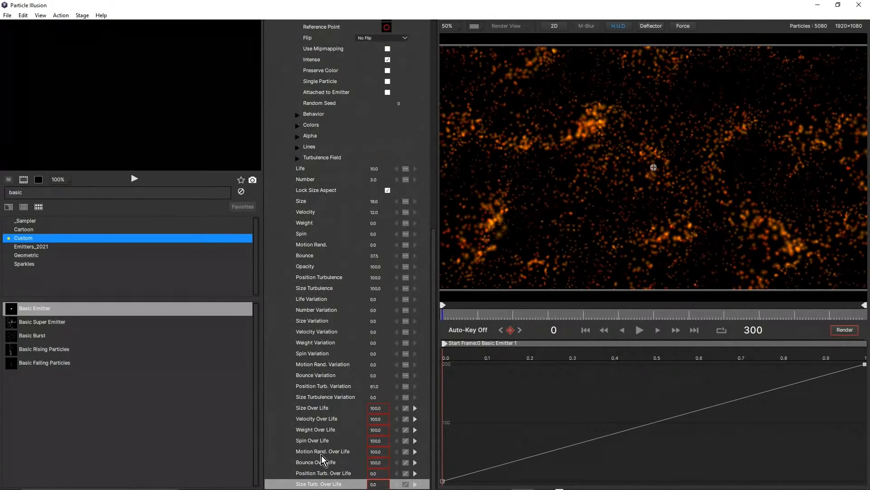
click(319, 473)
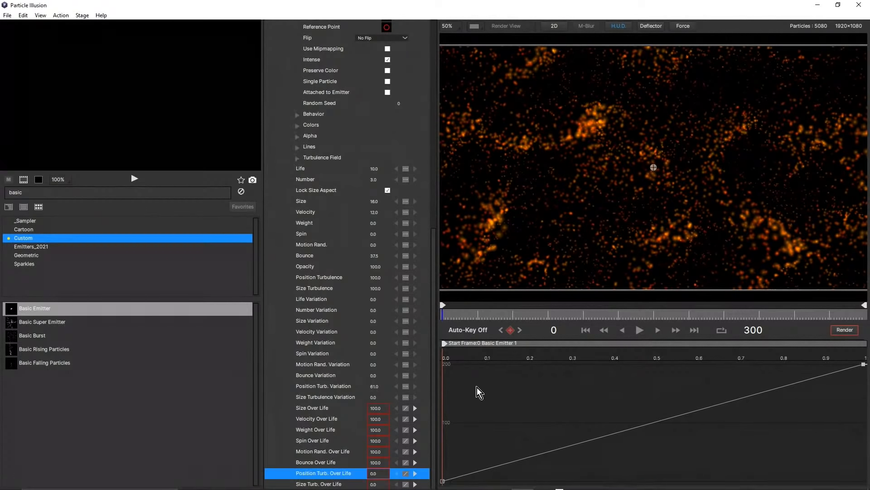
click(331, 484)
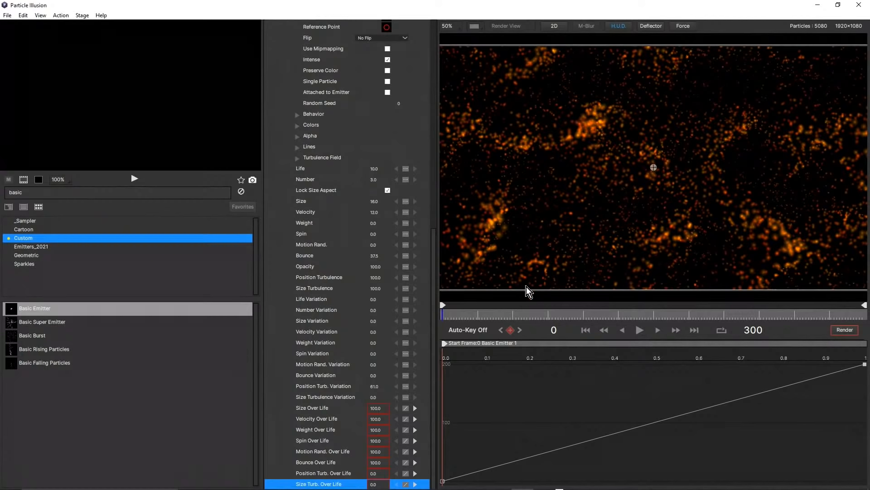
click(640, 331)
click(586, 330)
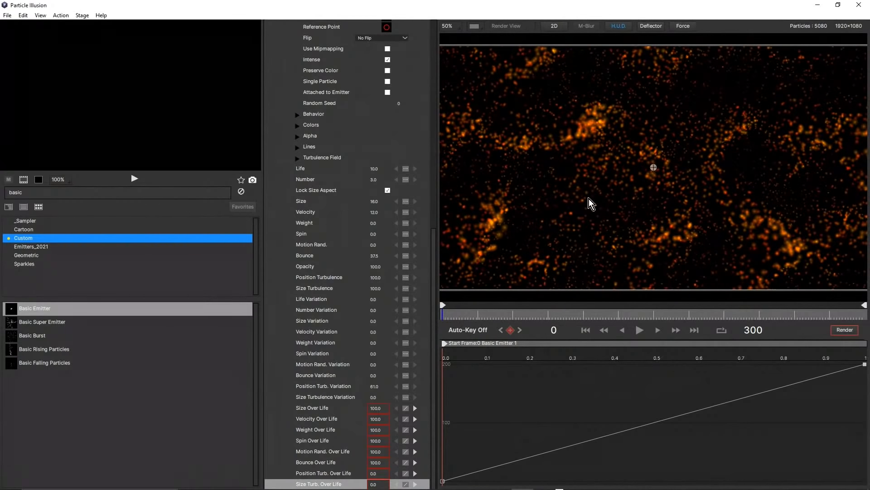
drag(461, 318, 428, 316)
Look over both turbulence Over Life curves and expand New Particle Type's Turbulence Field settings.
click(319, 473)
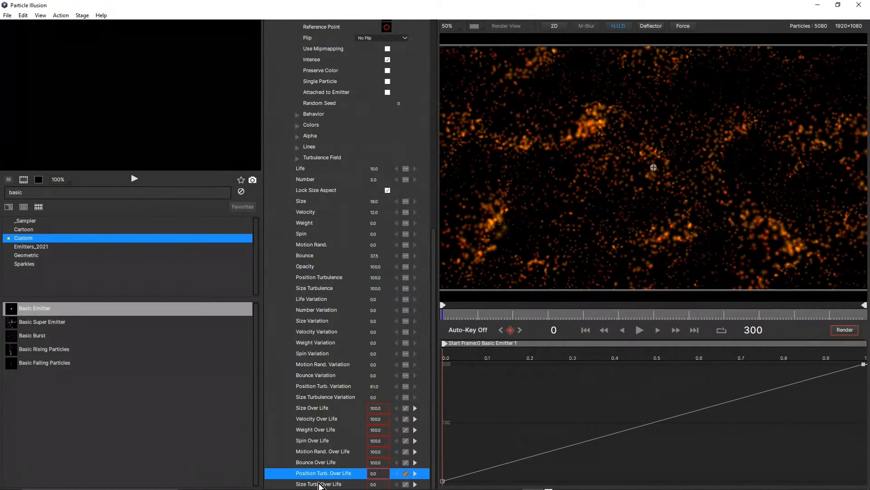
click(319, 484)
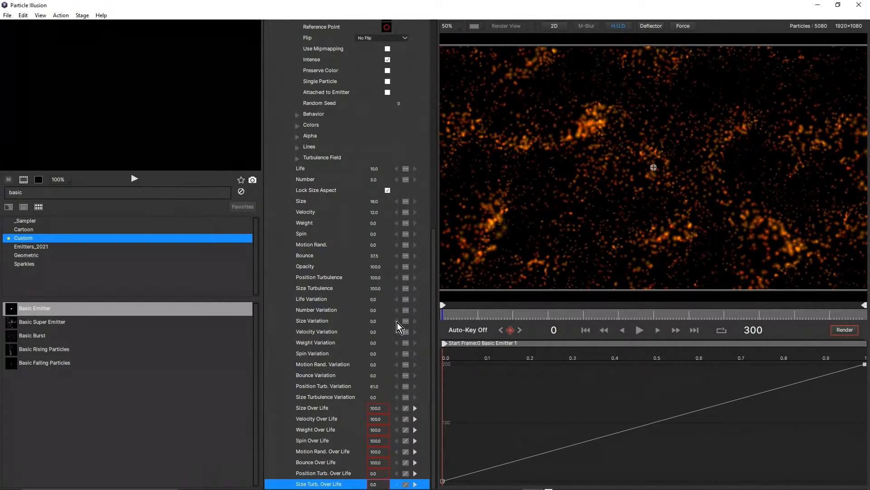
click(296, 162)
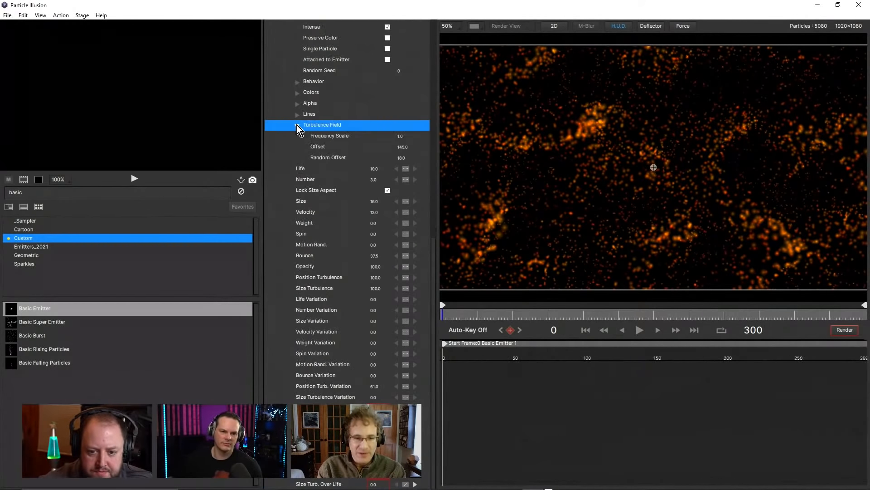
Set Basic Emitter 1's Frames to Preload to 0 and replay the opening frames from frame 0.
click(445, 315)
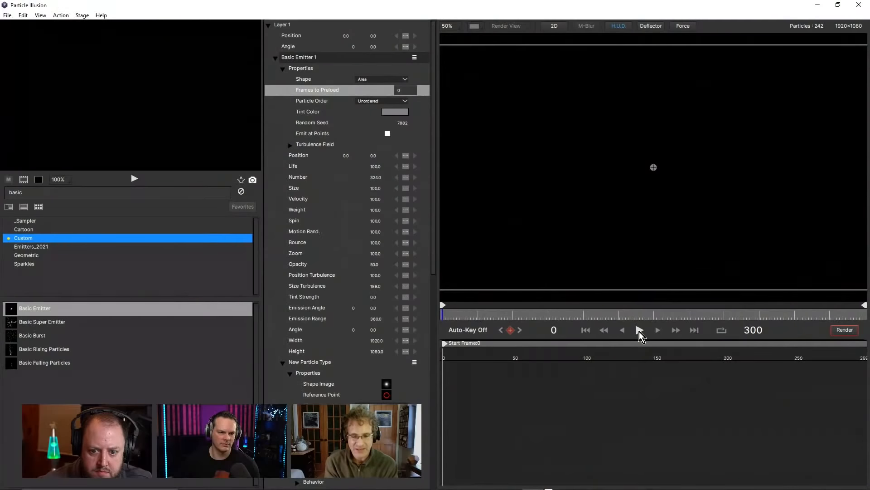
click(639, 330)
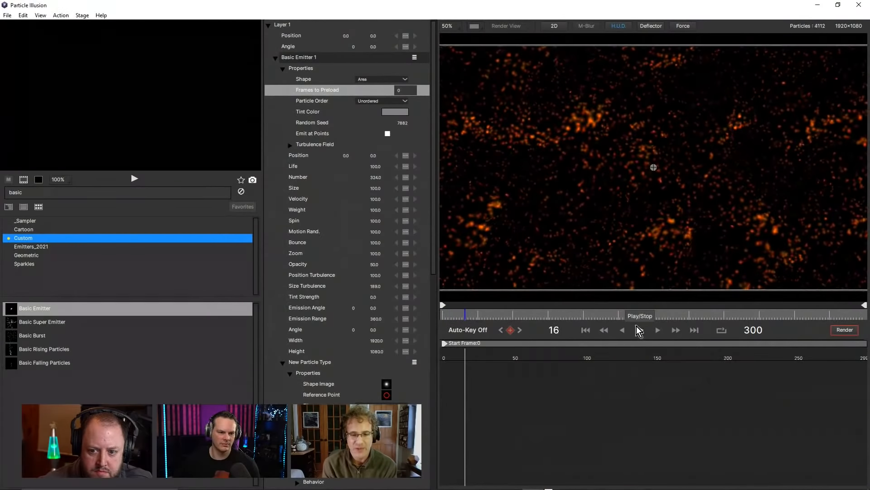
click(586, 329)
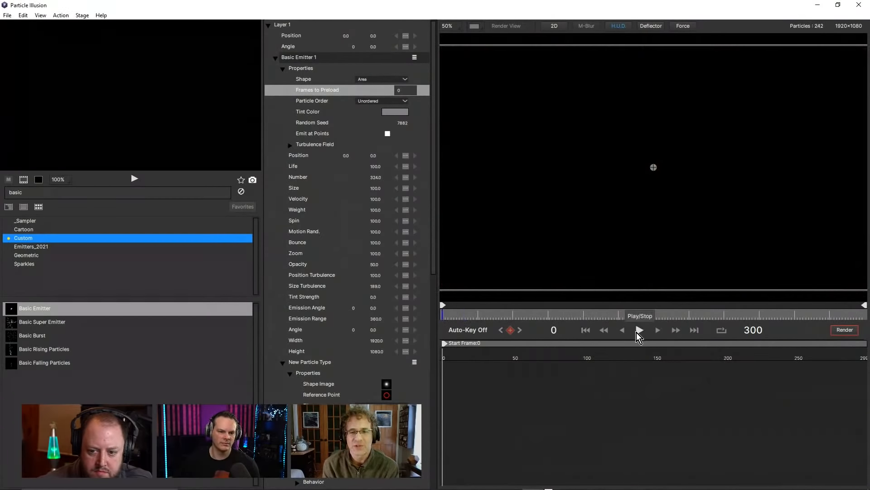
click(638, 330)
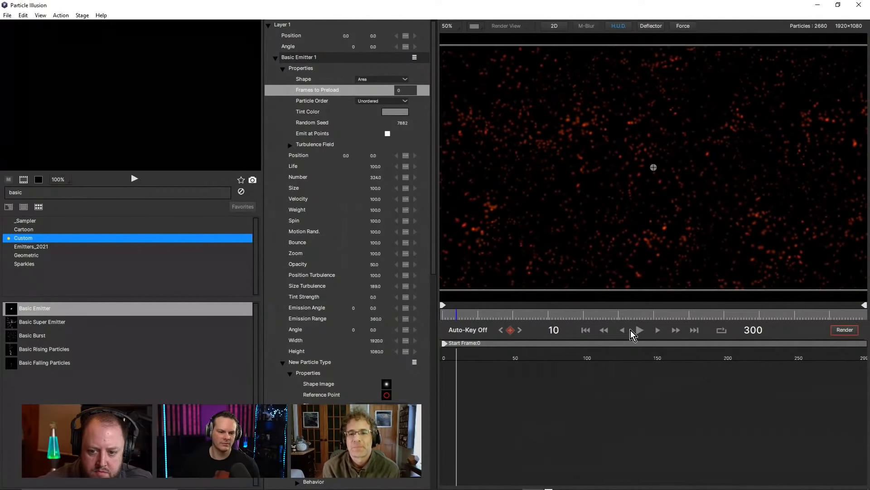
click(586, 329)
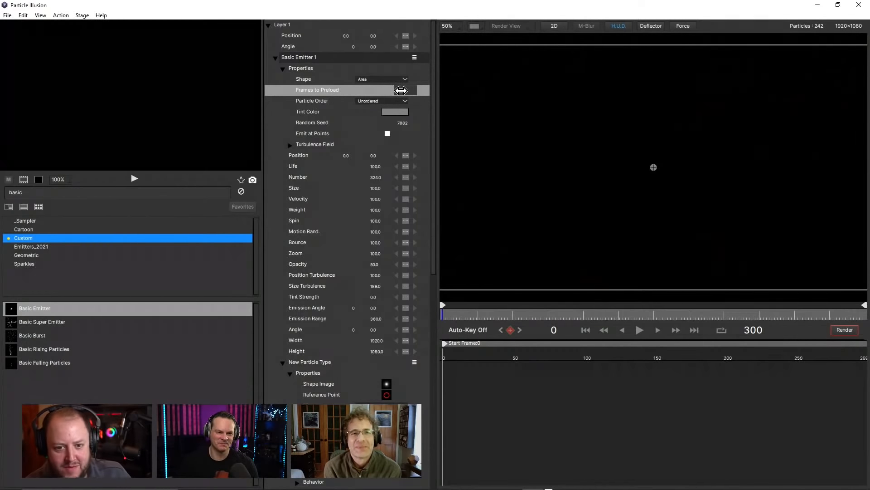
Play the opening frames again, return to the start and scrub the timeline to frame 53 to study the turbulence build-up.
click(640, 330)
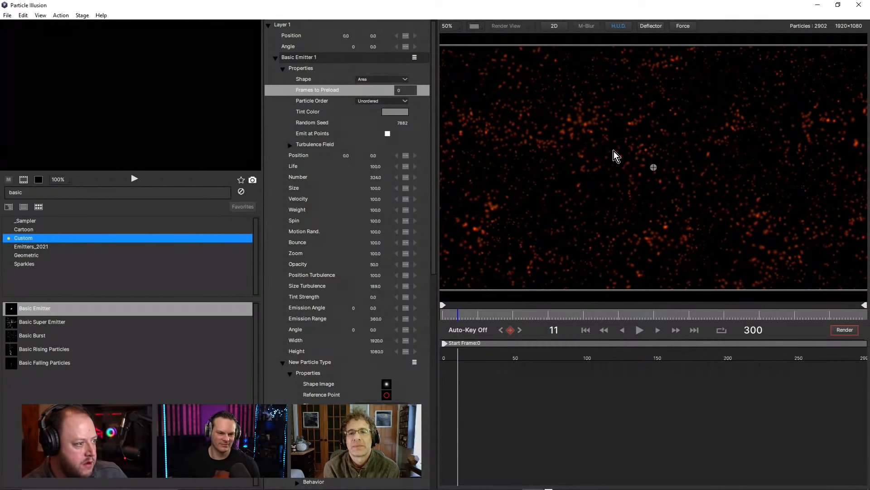
click(639, 330)
click(639, 330)
drag(458, 314, 432, 342)
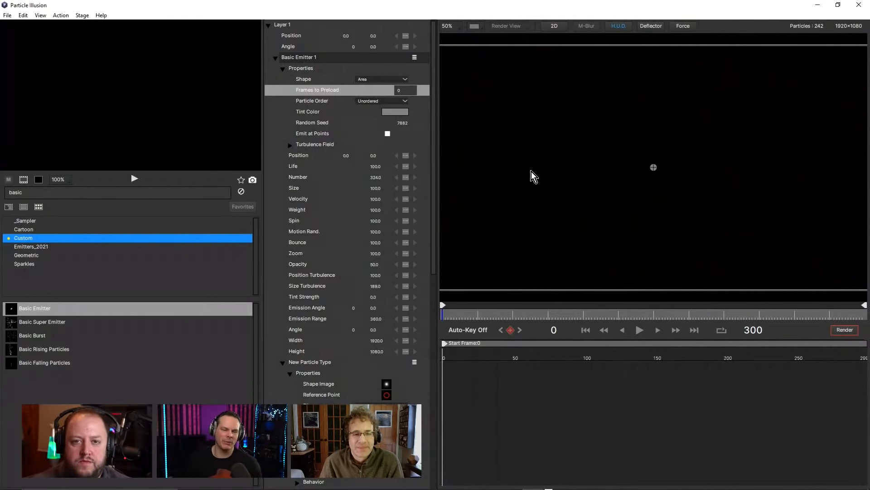
click(639, 330)
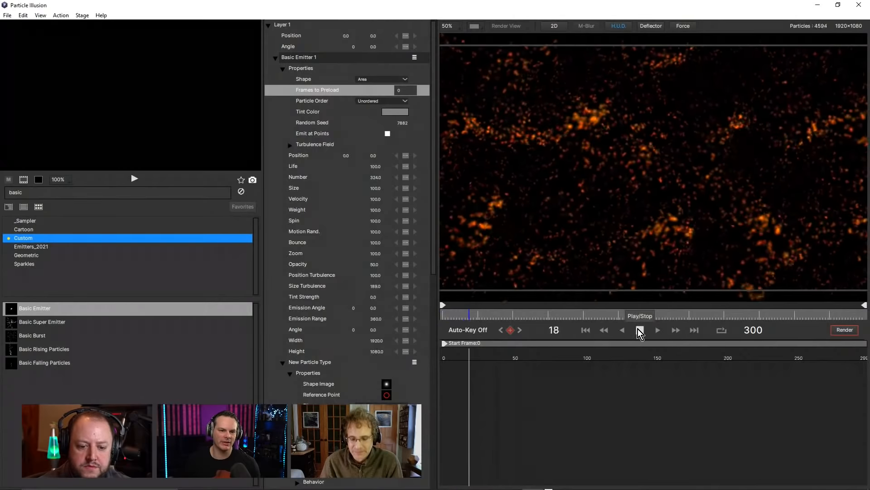
click(638, 330)
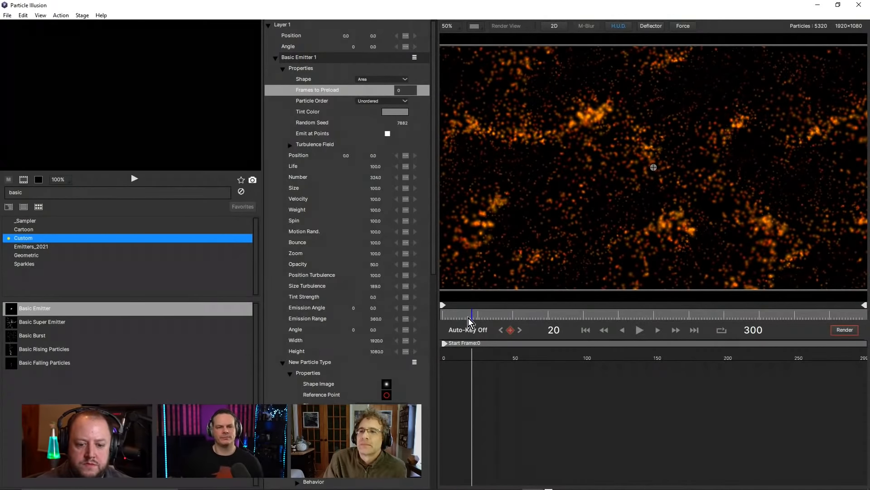
drag(460, 314, 436, 311)
drag(457, 316, 519, 317)
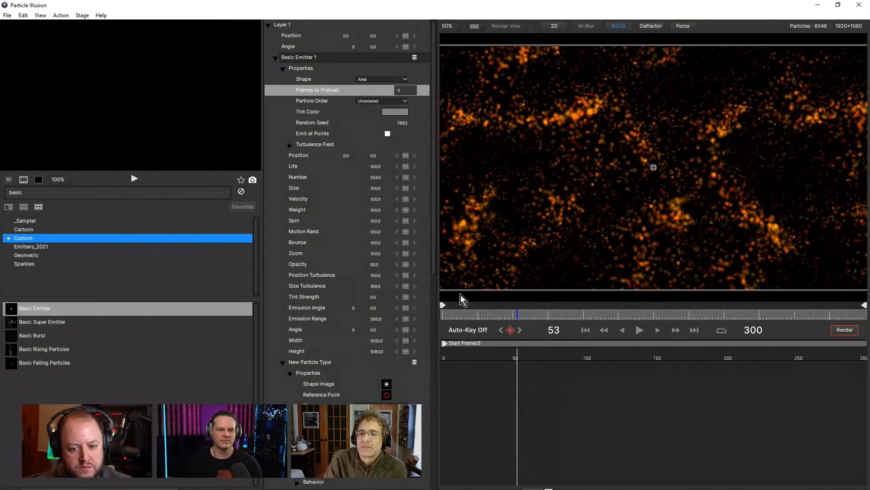
Add a point to New Particle Type's Position Turb. Over Life curve and place it at about 0.14 of life with a value of about 140.
drag(433, 243, 435, 486)
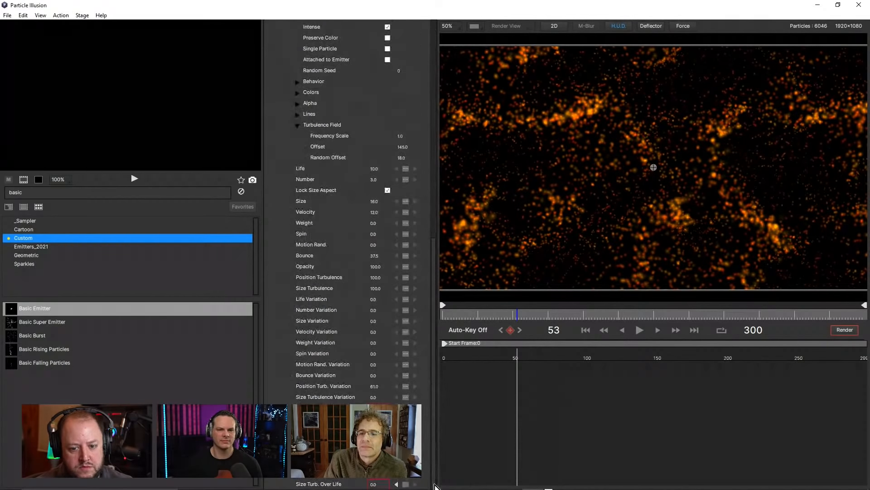
click(325, 453)
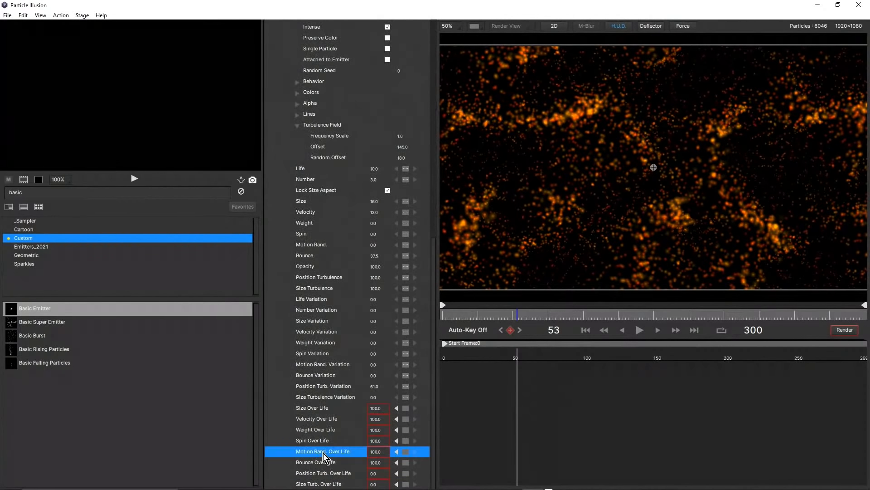
click(320, 475)
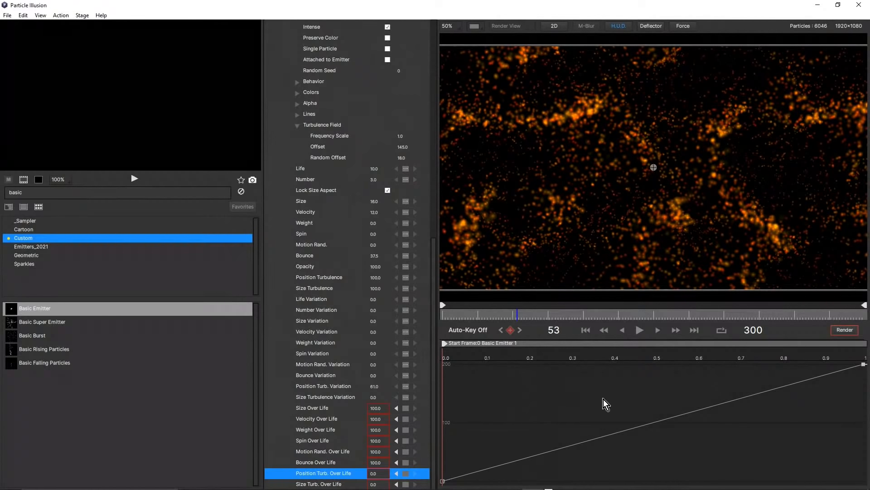
ctrl+click(653, 424)
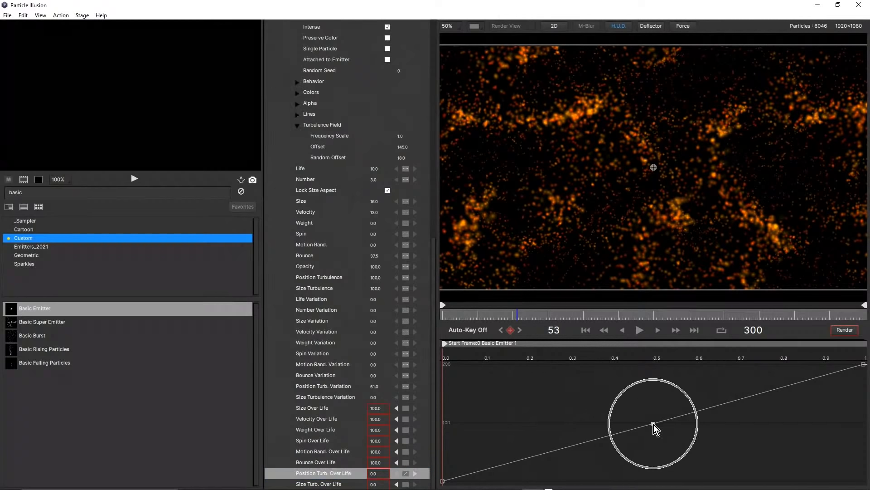
drag(654, 424, 501, 396)
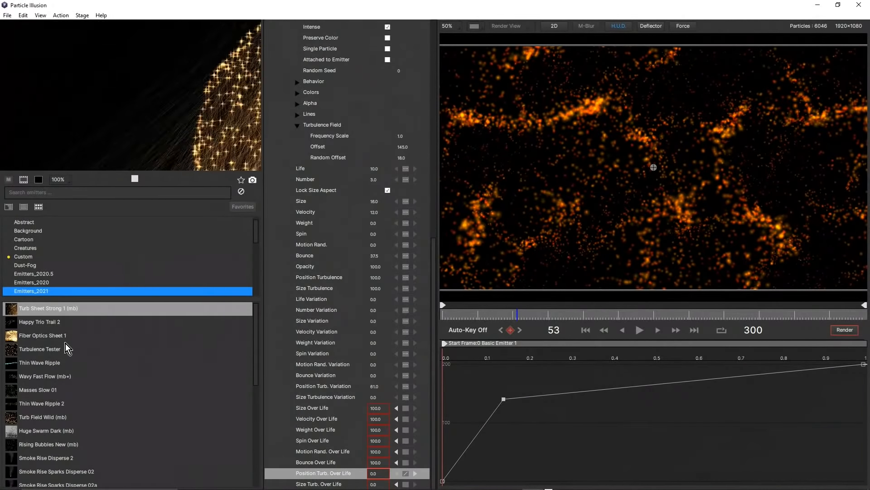
Look through the Emitters_2021 library and select Happy Trio Trail 2 for preview.
scroll(65, 344, down, 3)
scroll(64, 358, down, 3)
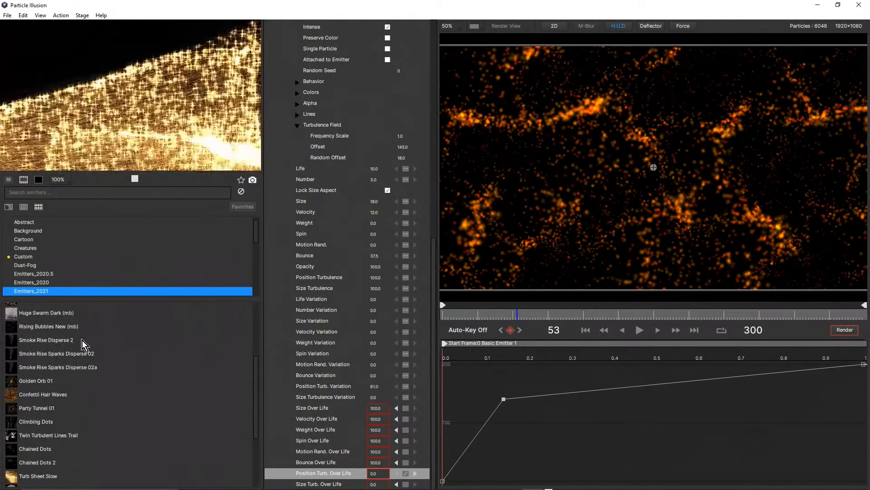
scroll(82, 340, up, 4)
scroll(82, 340, up, 2)
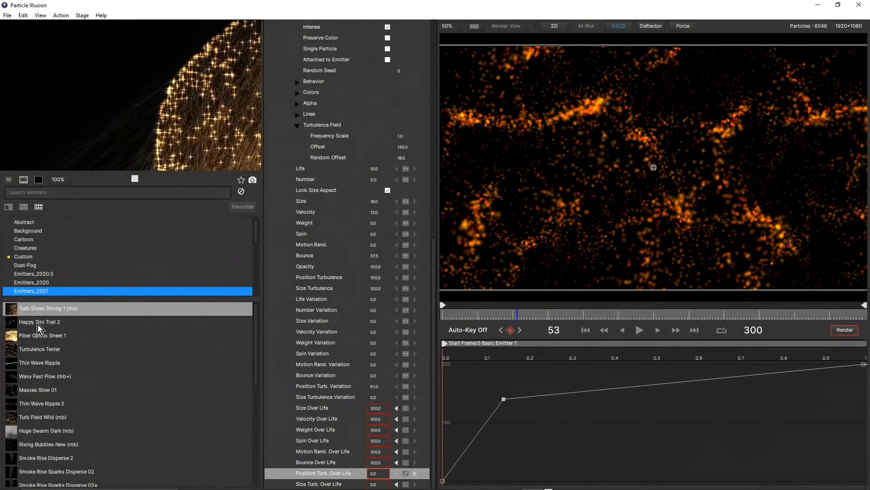
click(40, 323)
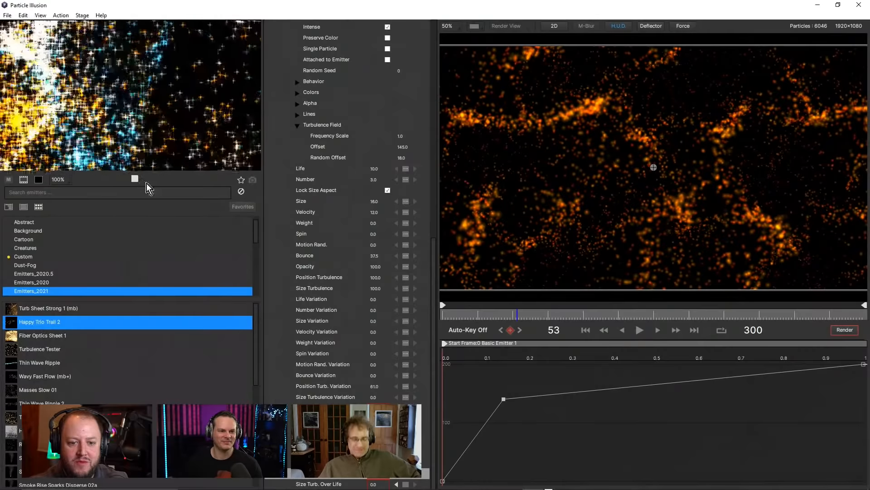
Enlarge the emitter preview area and move Happy Trio Trail 2 around in it to examine its motion.
drag(135, 178, 162, 273)
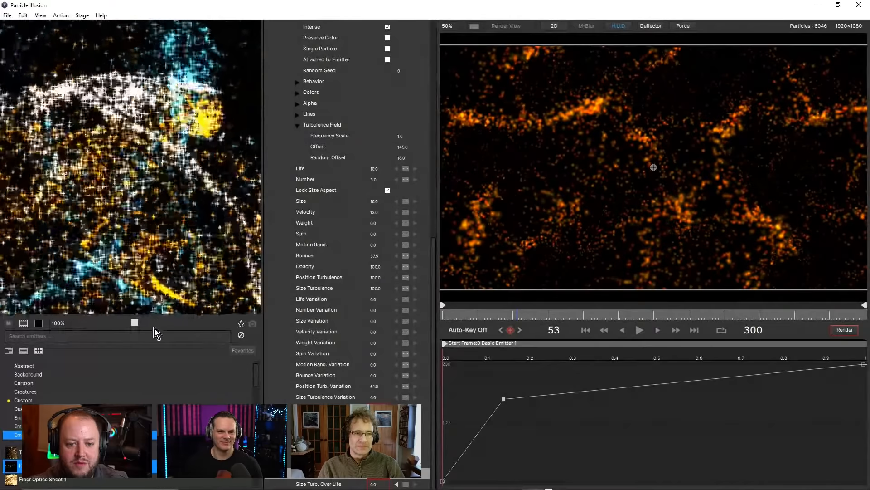
drag(167, 314, 165, 176)
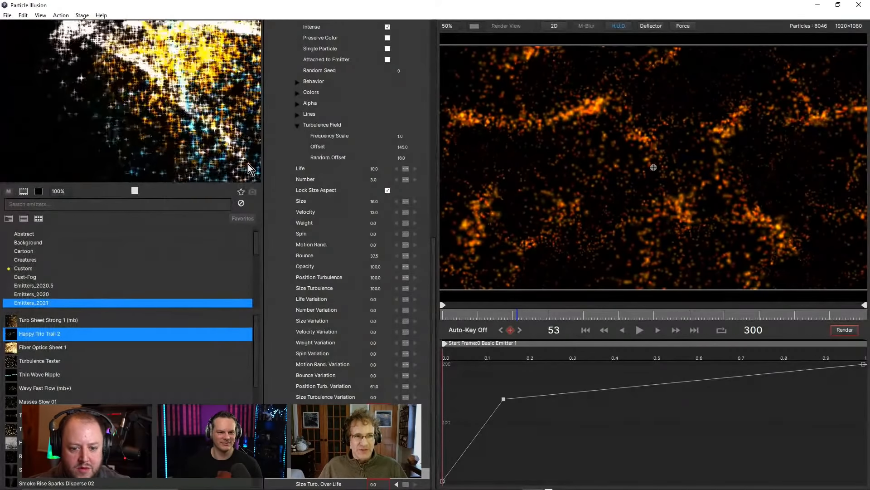
mouse_move(98, 117)
mouse_down()
mouse_move(182, 77)
mouse_move(78, 130)
mouse_move(149, 95)
mouse_up()
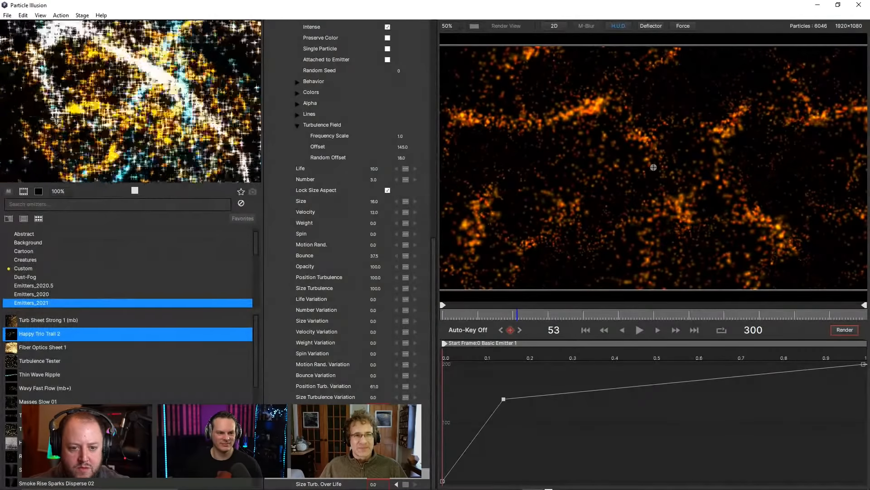
drag(169, 189, 165, 282)
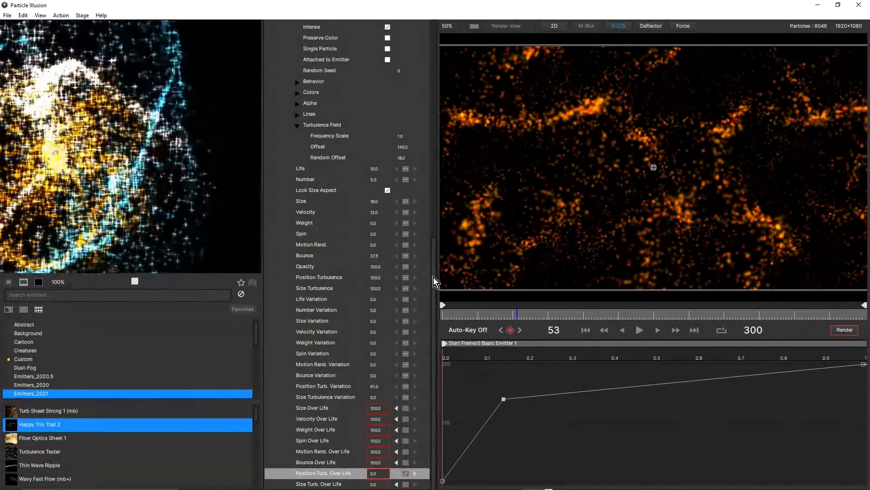
Collapse New Particle Type's settings and save the project to the Desktop as Base_02.
drag(435, 280, 448, 24)
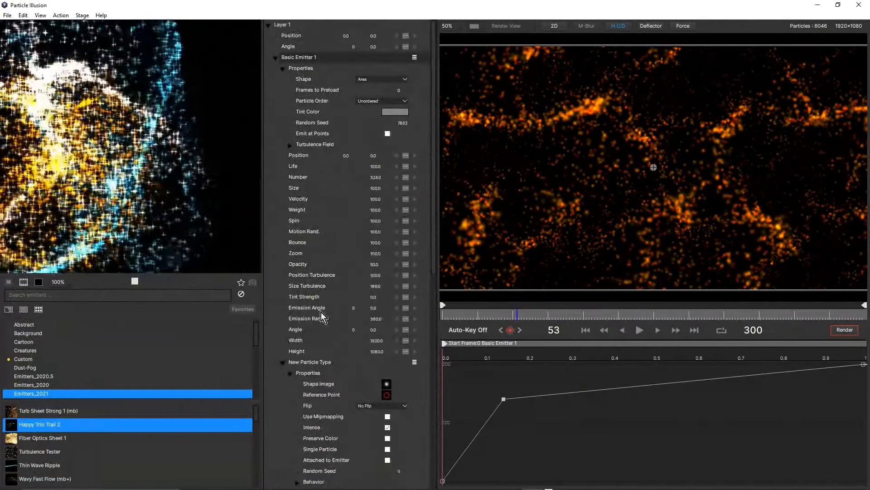
click(283, 363)
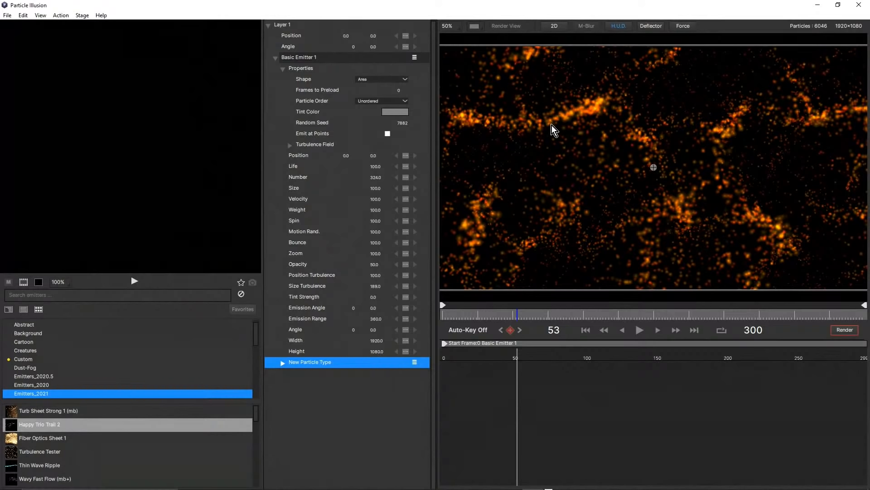
click(9, 16)
click(22, 46)
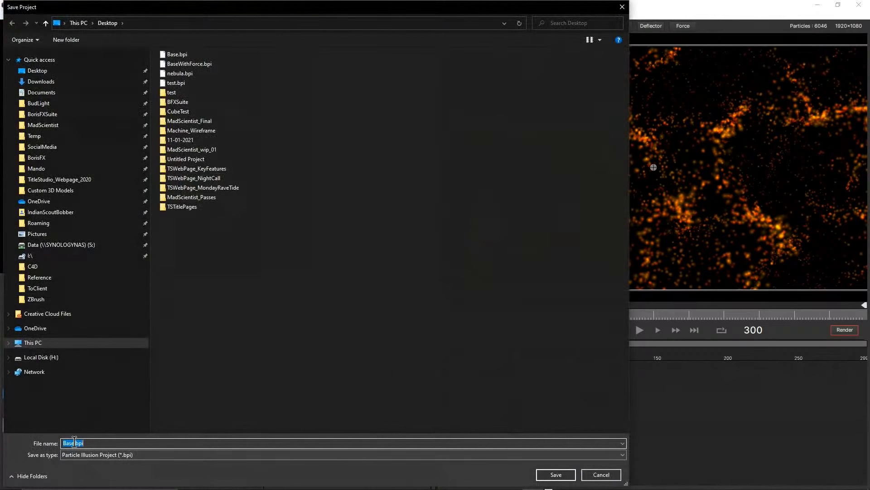
click(73, 443)
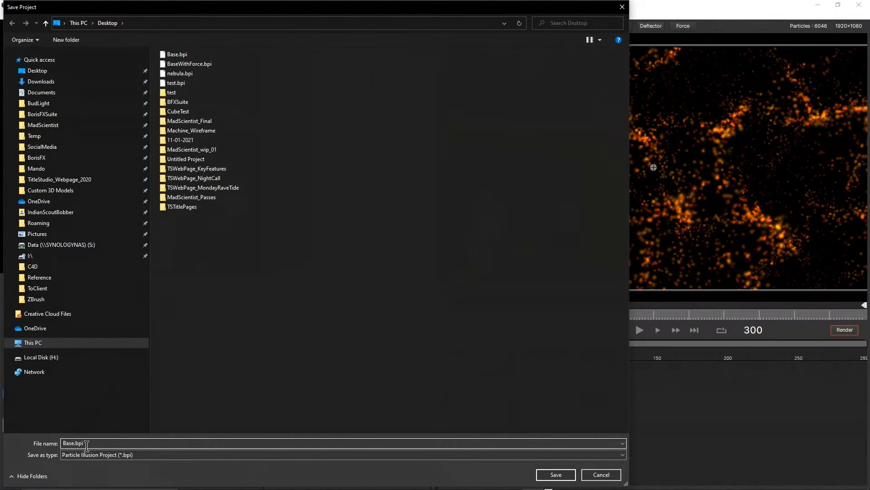
text(_02)
key(Return)
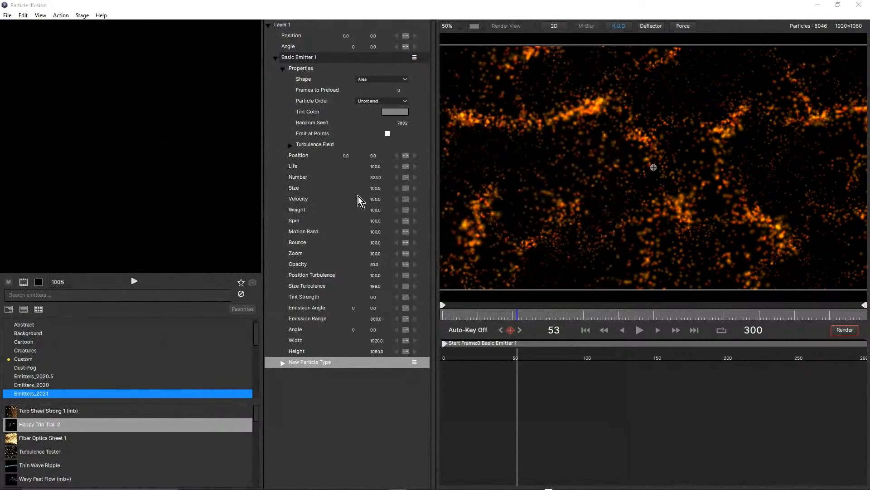
Go to frame 58, collapse Basic Emitter 1's settings and switch the project from 2D to 3D.
click(457, 314)
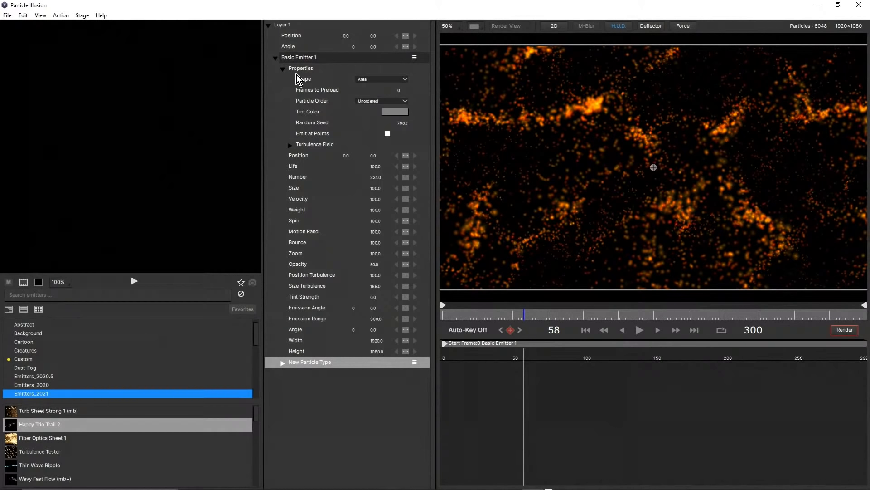
click(275, 59)
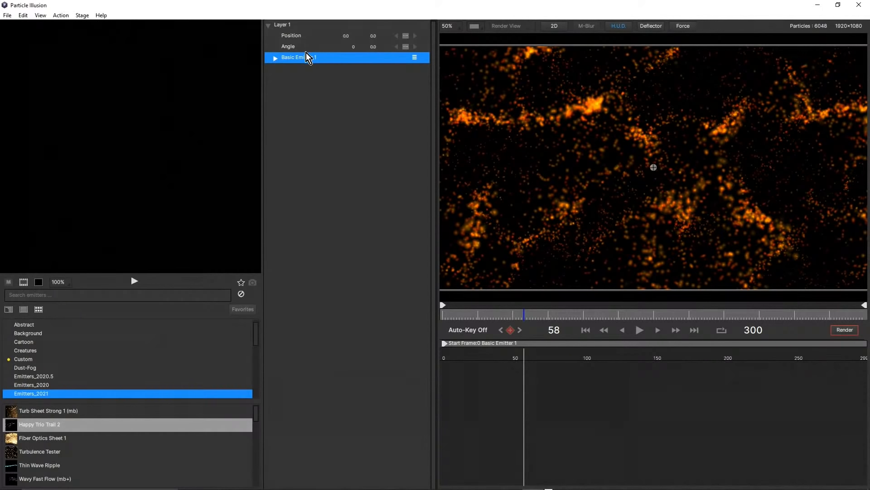
click(554, 25)
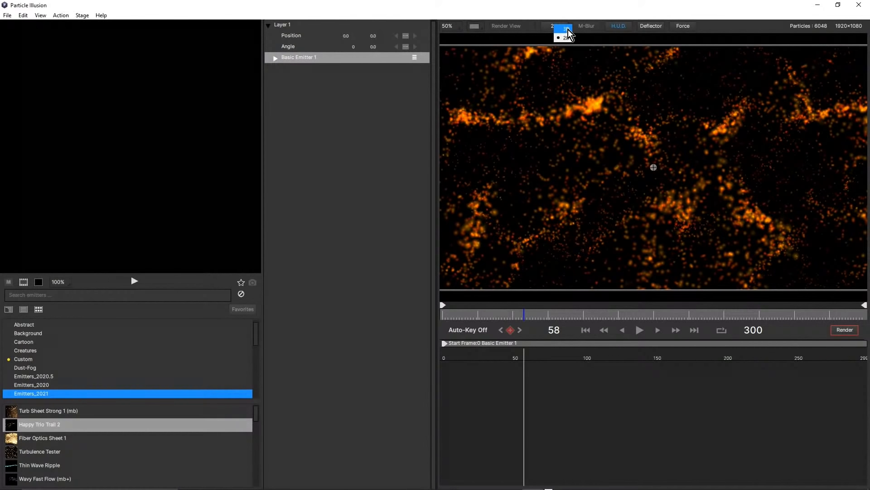
click(564, 29)
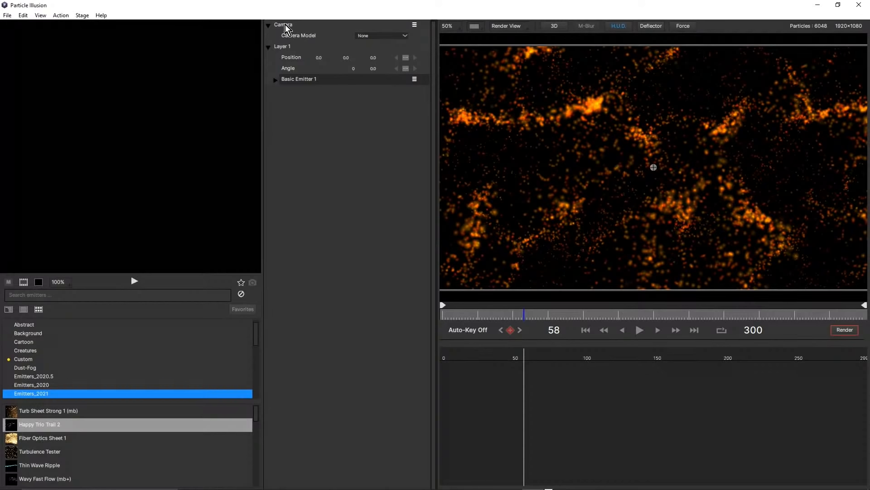
Check the Camera Model options, keeping None, and enable Emit in 3D for Basic Emitter 1.
click(396, 35)
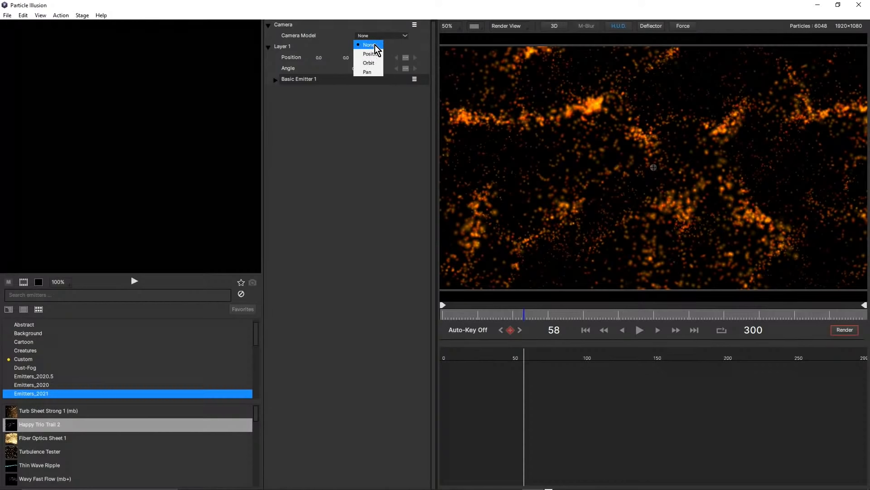
click(368, 128)
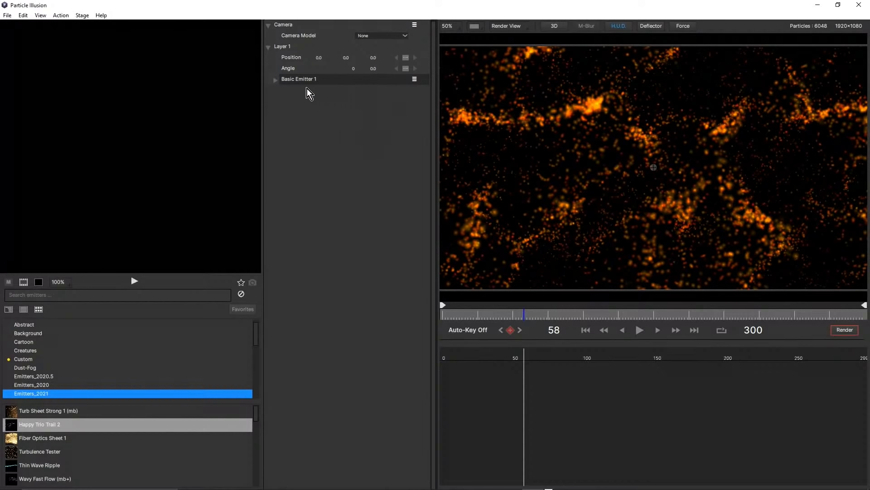
click(274, 79)
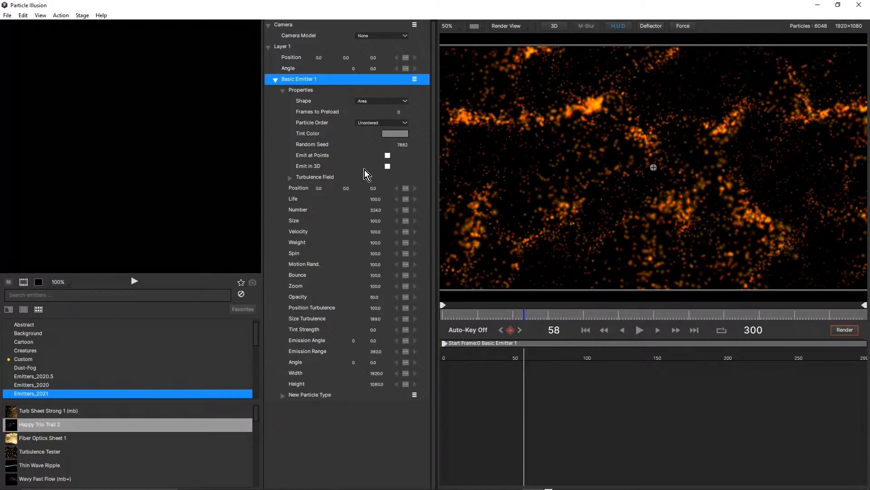
click(387, 166)
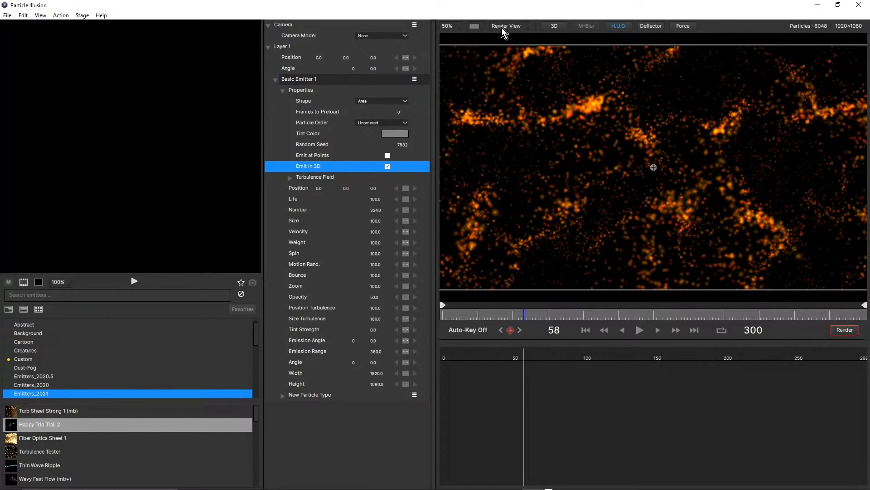
Examine the depth of Basic Emitter 1's particles from Top View, zoomed out and close up.
click(525, 27)
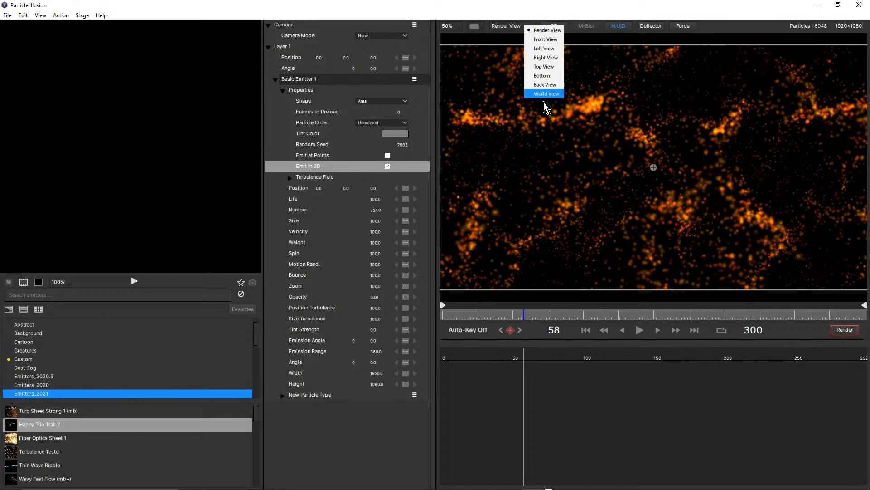
click(550, 67)
scroll(622, 127, down, 2)
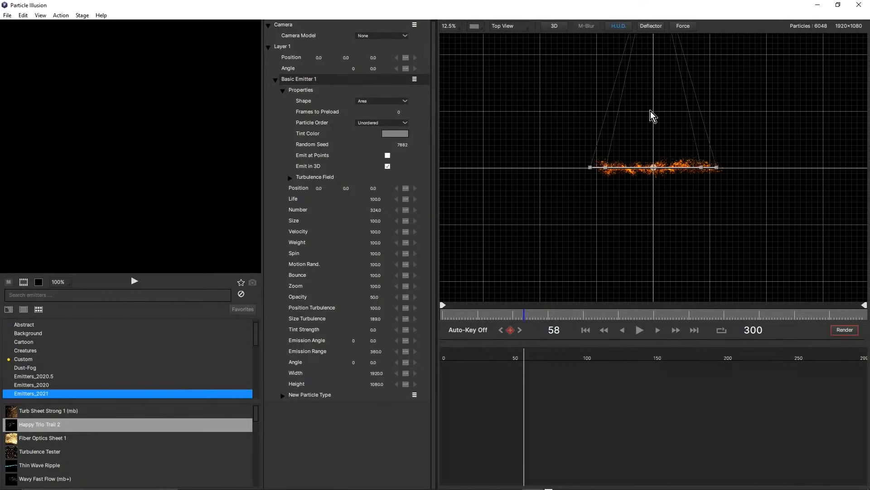
scroll(661, 117, up, 2)
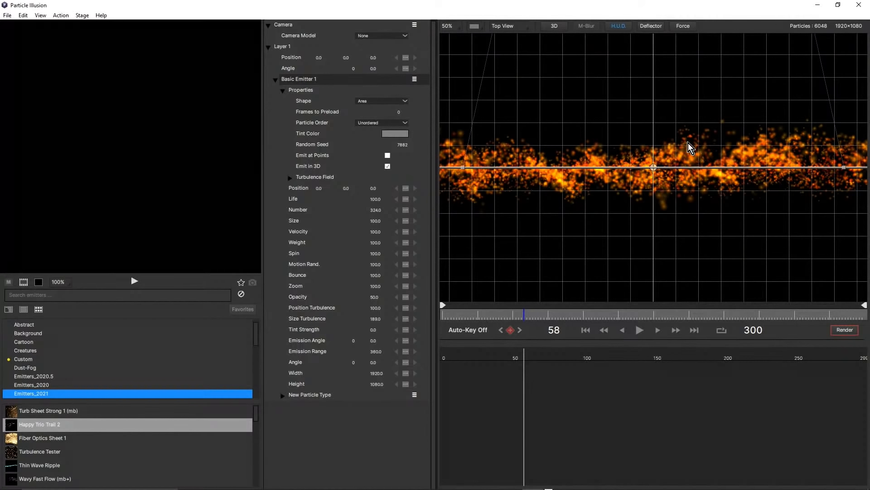
Examine the emitter plane and its particles in World View at several zoom levels, and return to Render View at 50%.
click(497, 26)
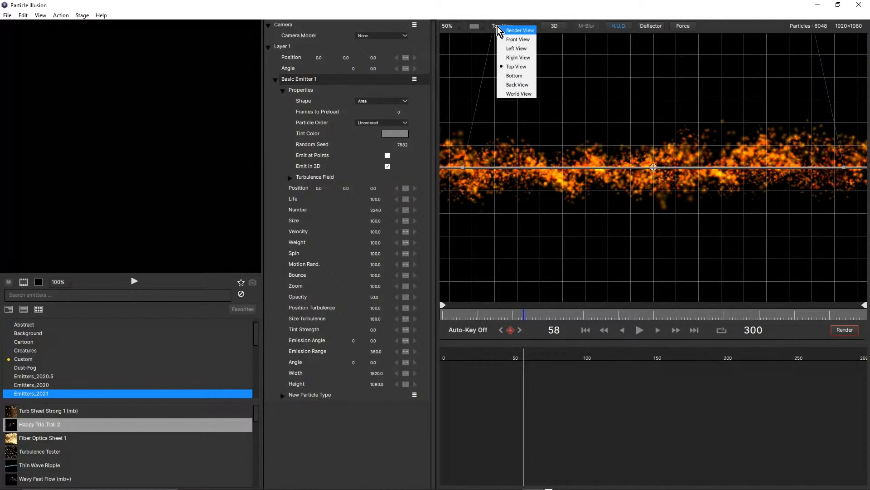
click(519, 94)
scroll(610, 137, down, 1)
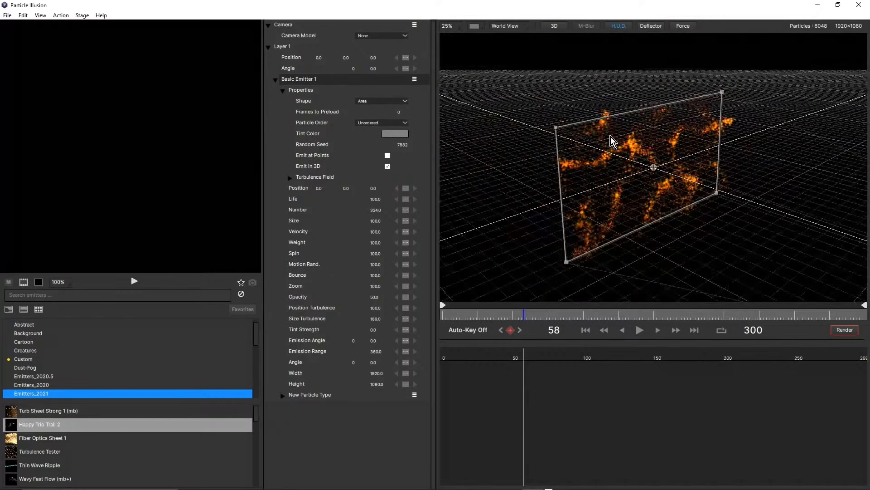
scroll(688, 134, down, 1)
scroll(681, 166, up, 1)
scroll(639, 132, down, 1)
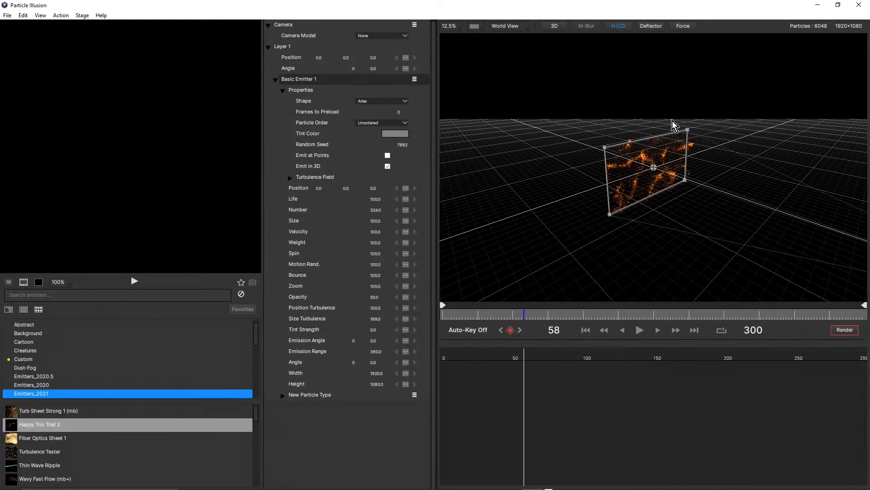
scroll(665, 156, up, 1)
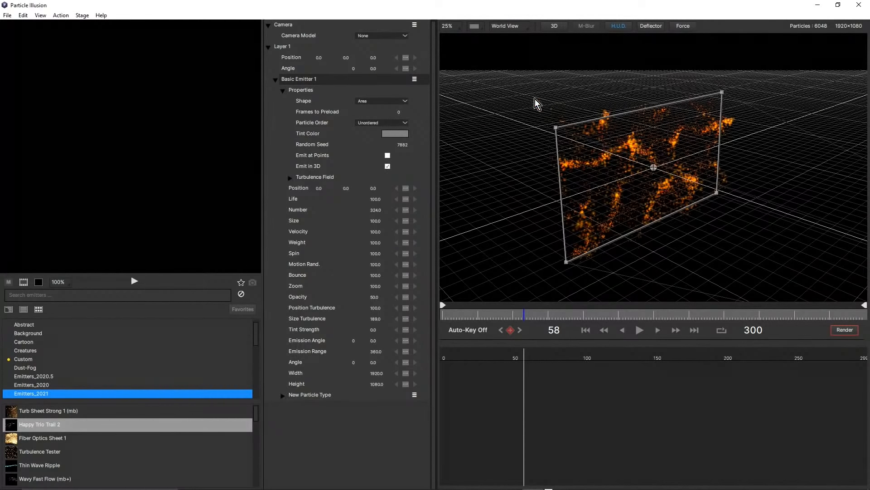
click(505, 26)
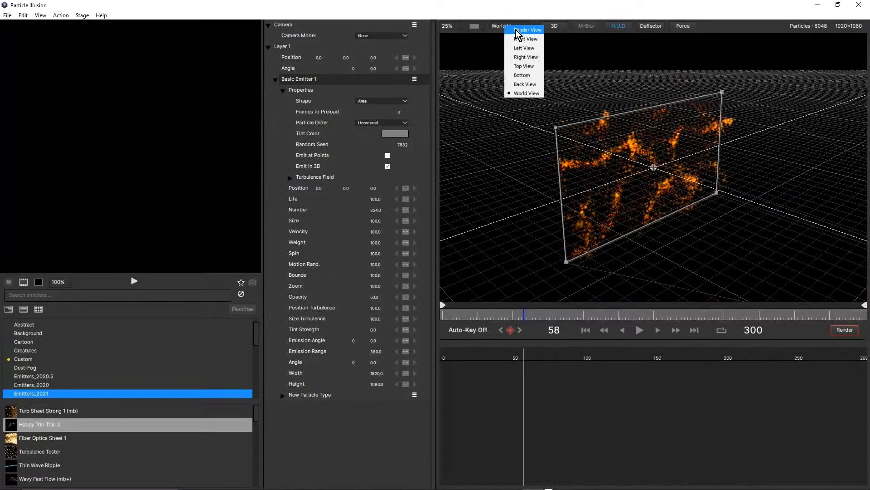
click(517, 30)
scroll(666, 153, up, 1)
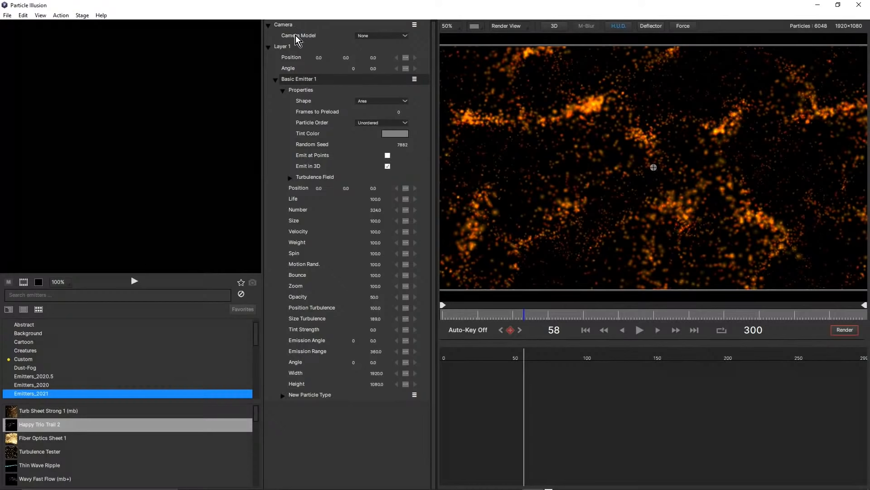
Set the Camera Model to Position, try shifting the camera's Y position, and undo that shift.
click(381, 37)
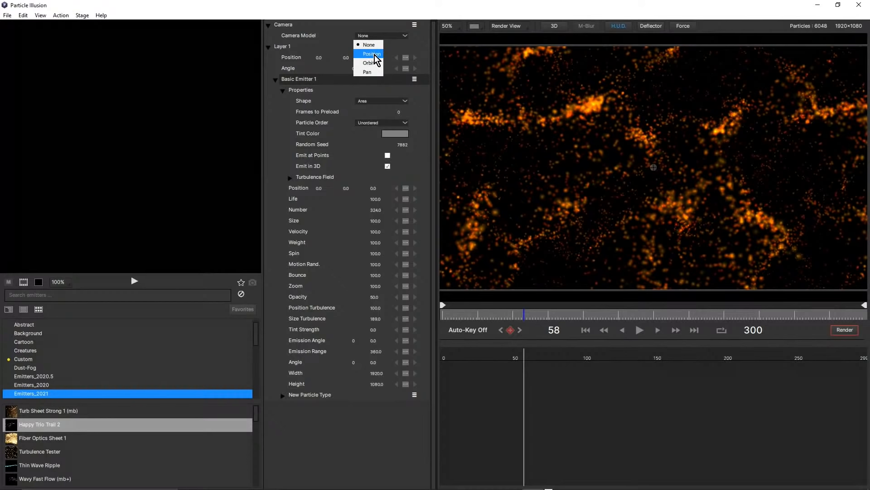
click(372, 54)
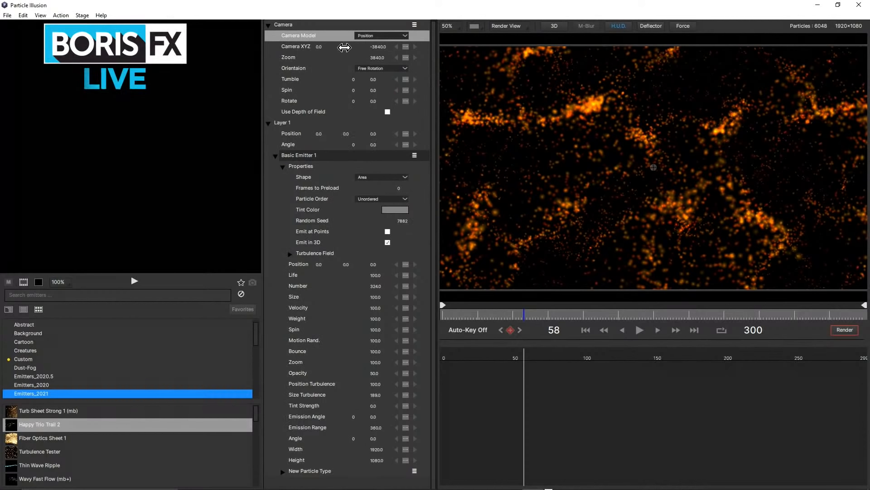
drag(344, 47, 667, 169)
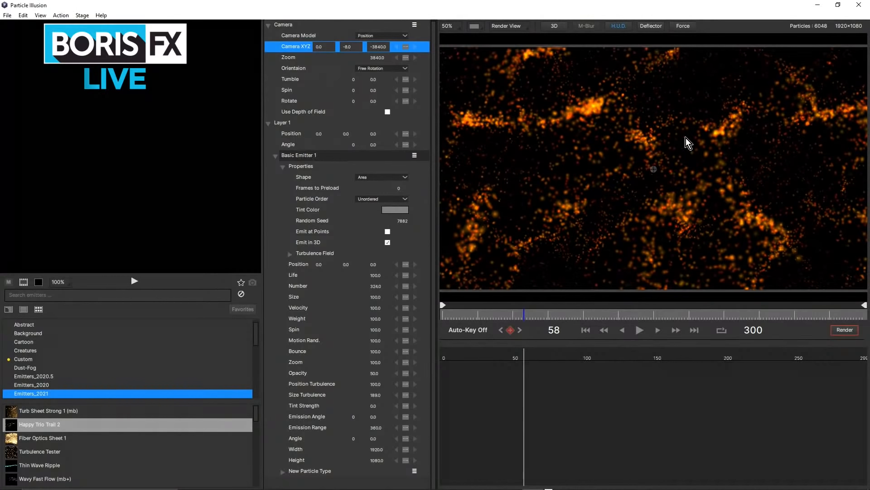
key(ctrl+z)
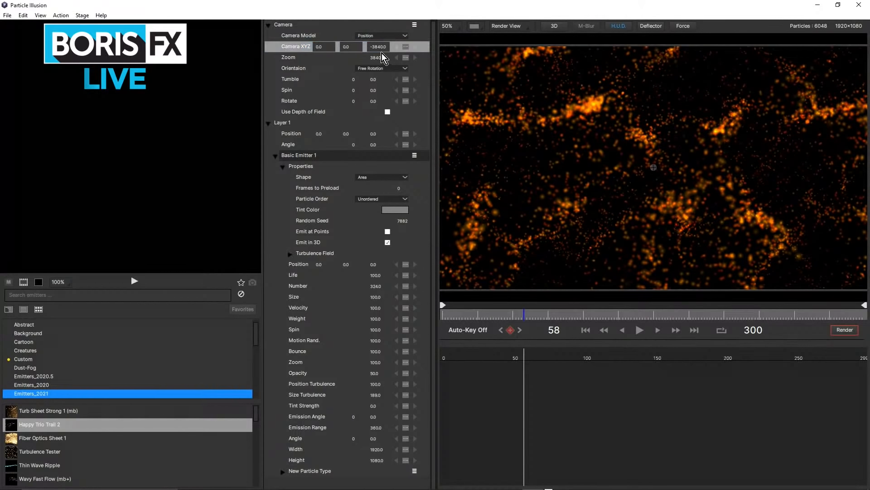
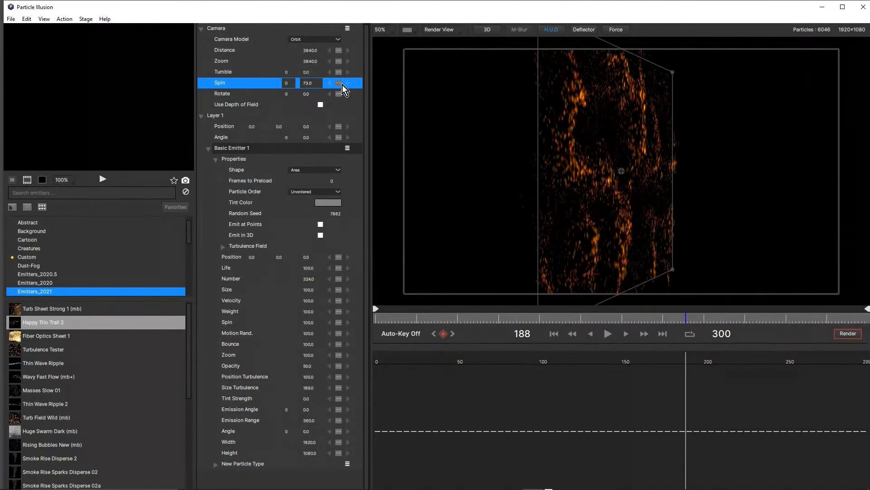
Enable Emit in 3D for Basic Emitter 1 and set the camera's Spin to 69 degrees, leaving Tumble at 0.
click(322, 236)
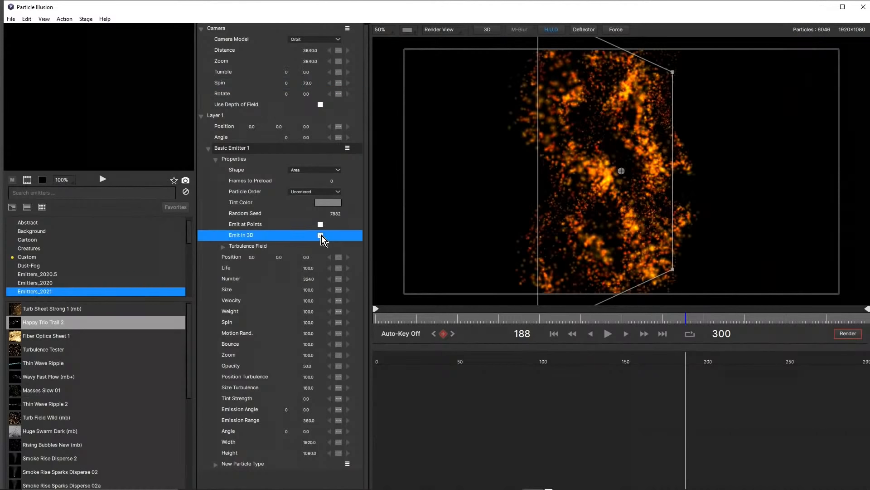
mouse_move(312, 84)
mouse_down()
mouse_move(322, 85)
mouse_move(298, 94)
mouse_move(336, 92)
mouse_move(299, 102)
mouse_move(349, 88)
mouse_move(301, 99)
mouse_move(313, 73)
mouse_move(341, 75)
mouse_move(305, 86)
mouse_up()
click(307, 74)
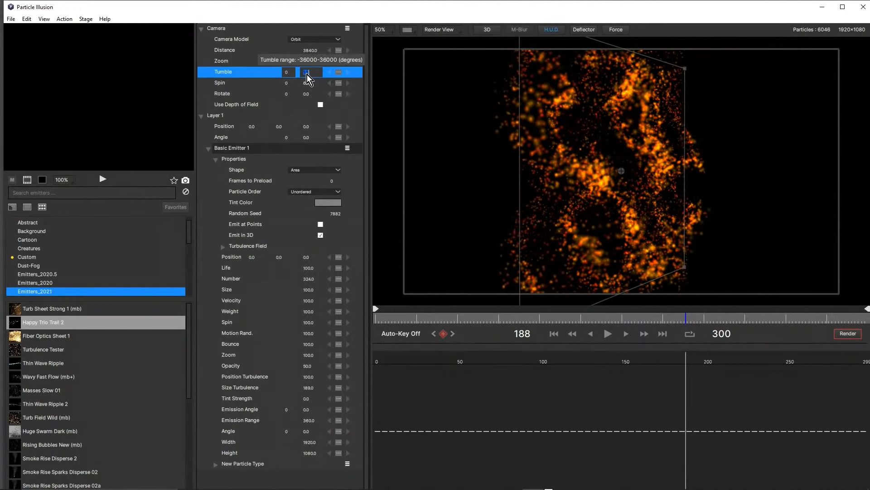
drag(306, 70, 306, 71)
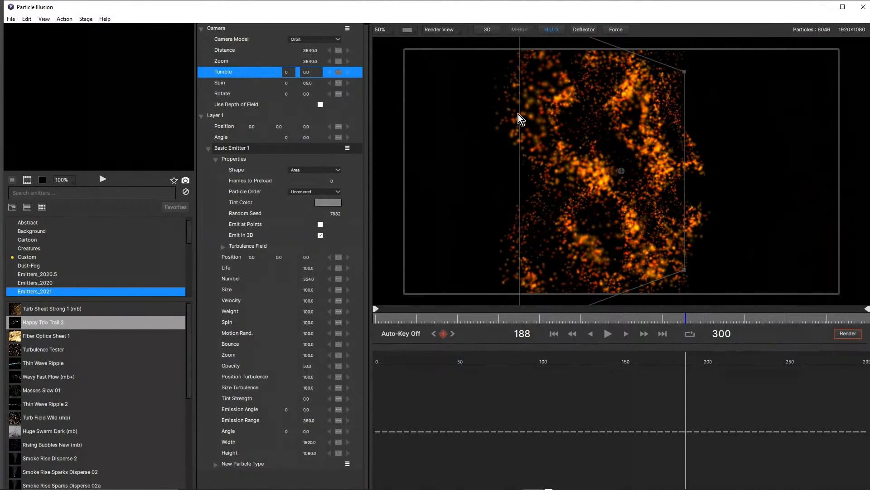
Keyframe the camera's Rotate from 0 at frame 0 to one full rotation at frame 299.
drag(415, 310, 364, 320)
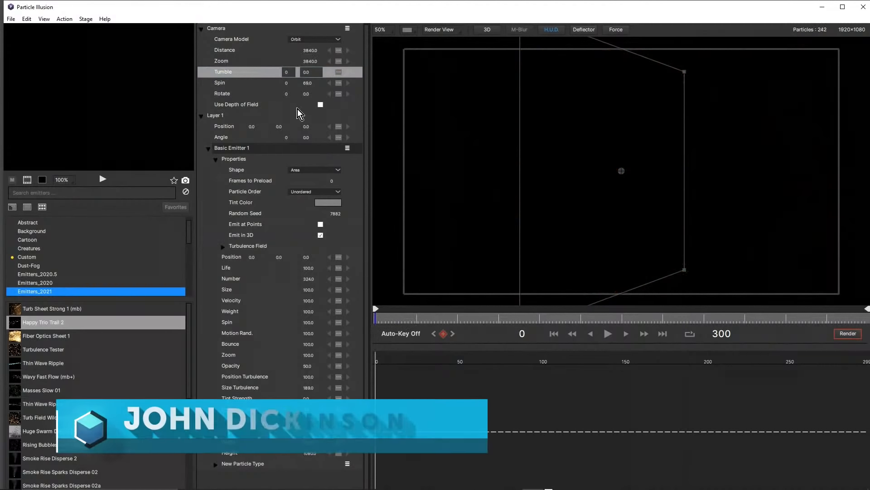
click(338, 96)
click(337, 103)
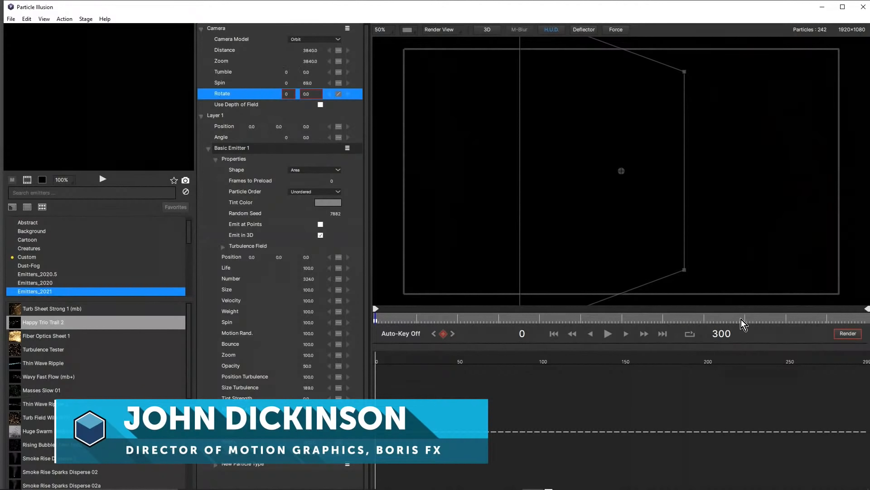
drag(741, 319, 865, 319)
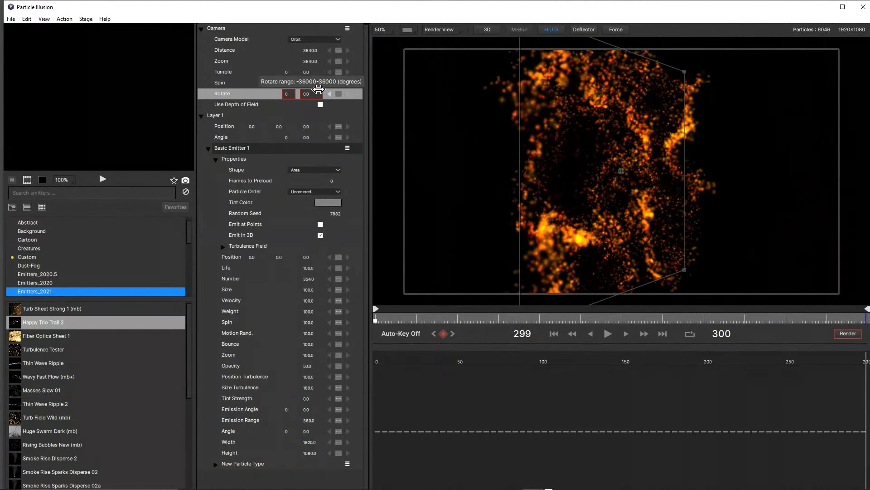
click(288, 95)
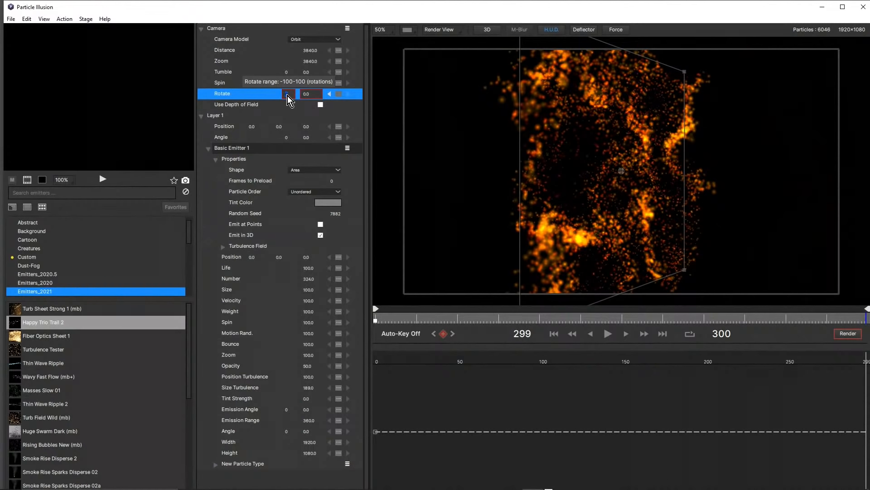
text(1)
key(Return)
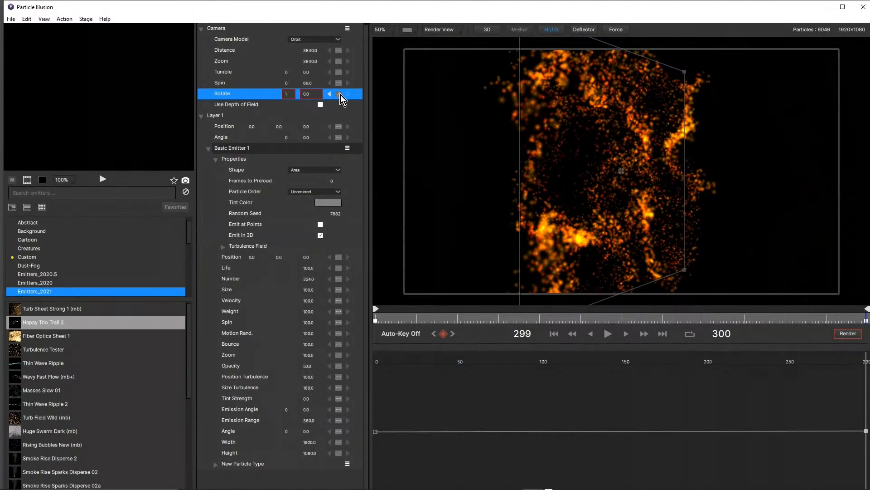
Play the camera's Rotate animation from the first frame and stop it at frame 81.
click(555, 334)
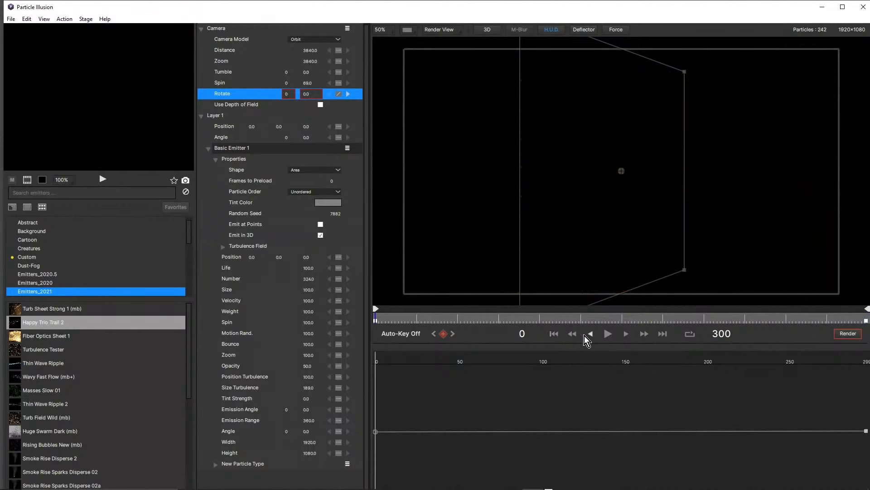
click(608, 334)
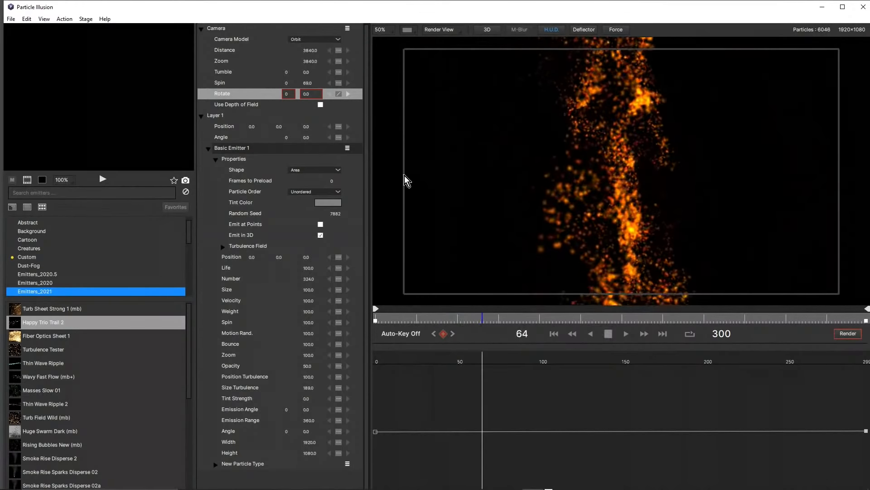
click(607, 334)
Remove the camera's Rotate animation and reset Rotate to 0.
drag(311, 94, 336, 102)
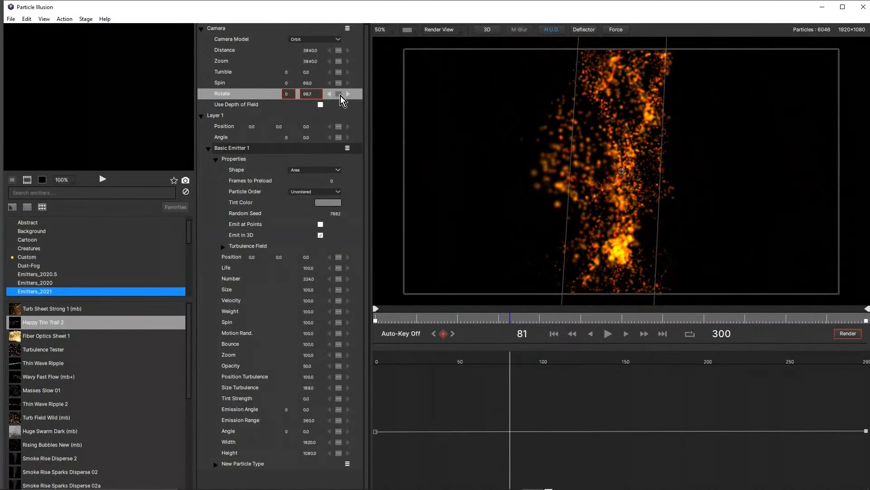
click(341, 97)
click(341, 99)
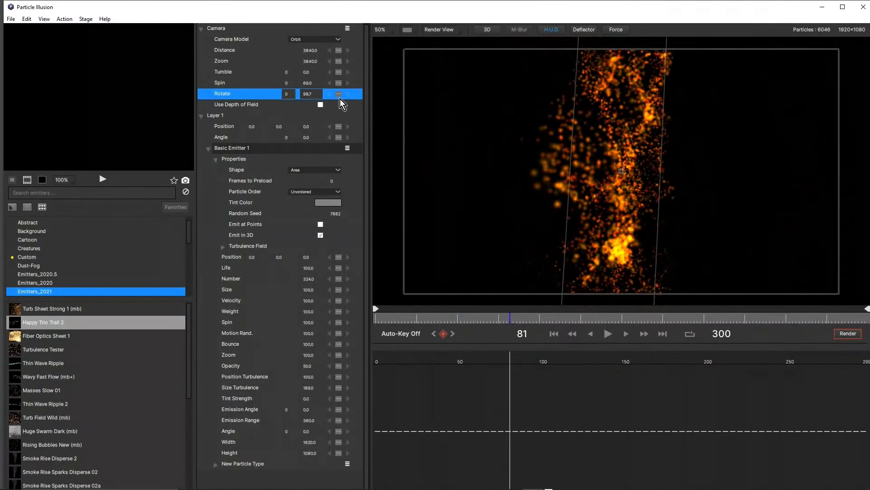
click(305, 93)
text(0)
key(Return)
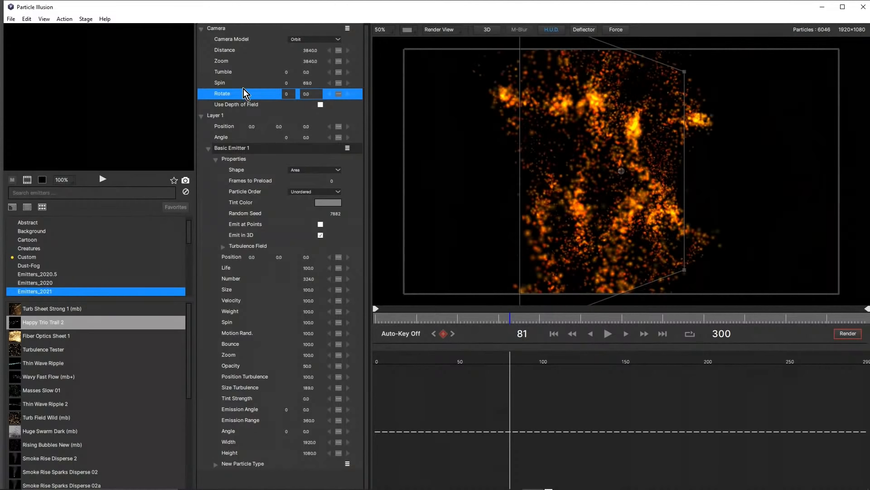
Keyframe the camera's Spin from 0 at frame 0 to one full rotation at frame 299.
click(553, 334)
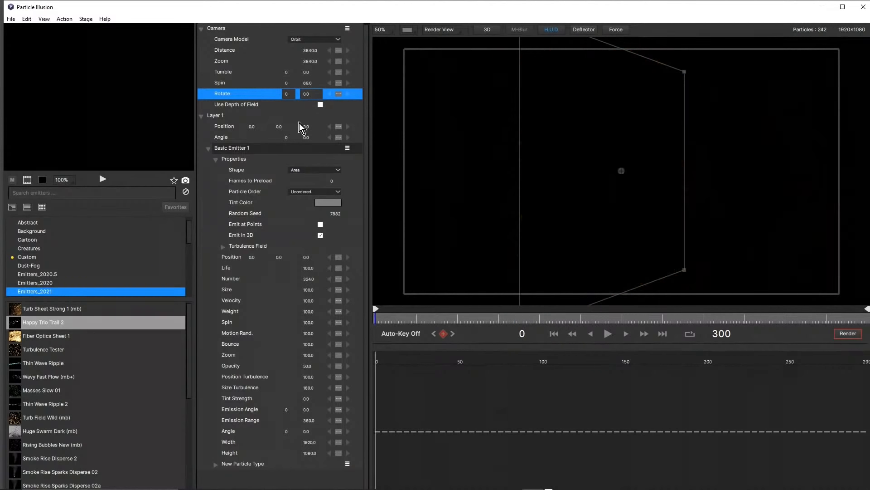
drag(302, 85, 344, 85)
click(338, 84)
click(337, 94)
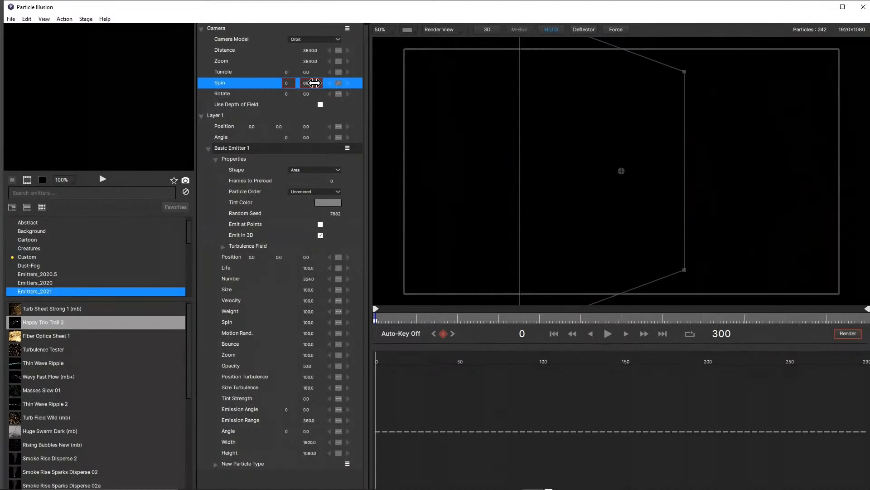
double_click(313, 83)
text(0)
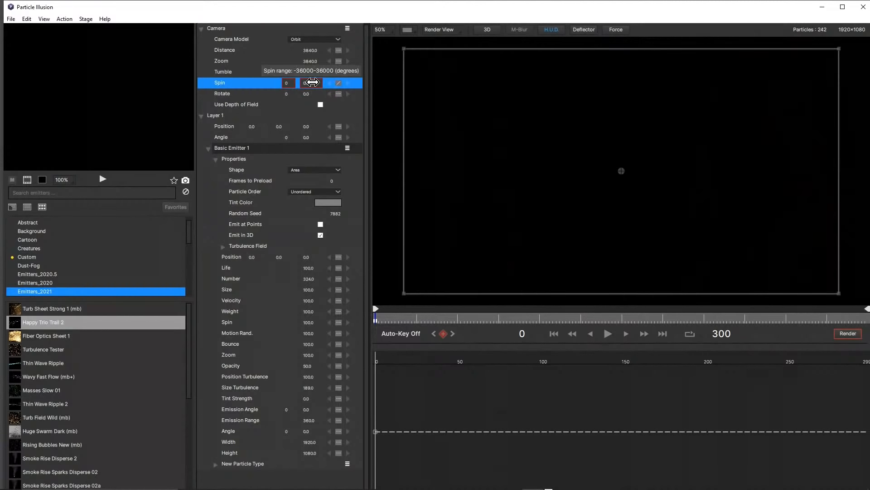
key(Return)
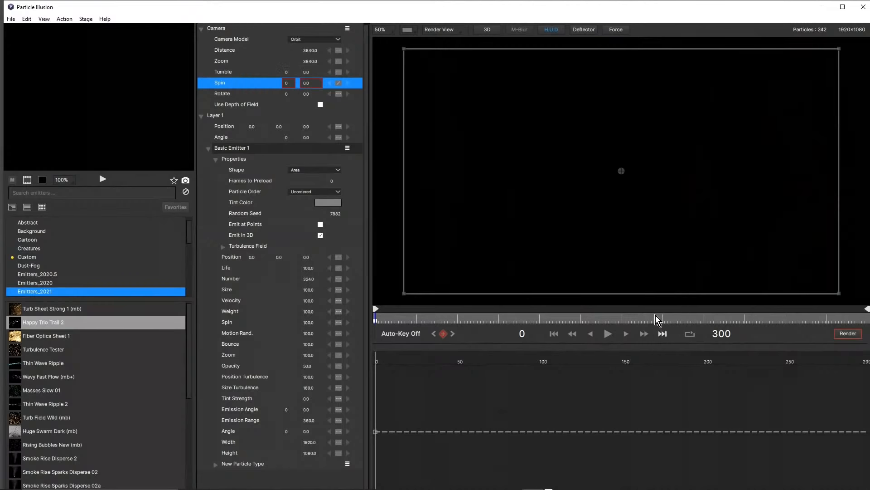
drag(655, 316, 866, 320)
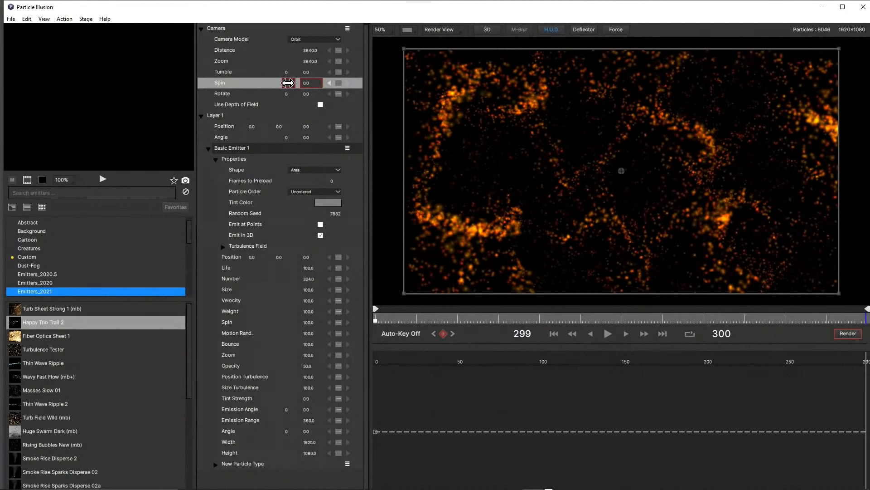
drag(288, 83, 301, 75)
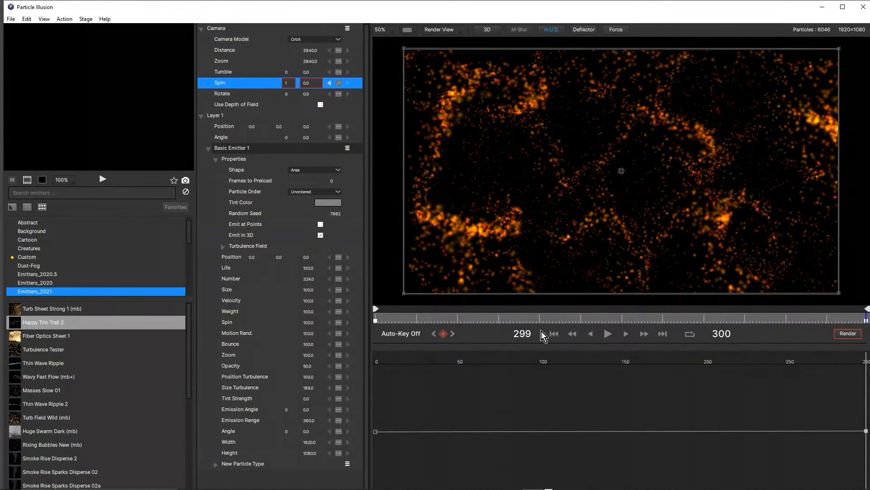
Play the camera's Spin animation from the first frame and stop it at frame 156.
click(554, 333)
click(607, 335)
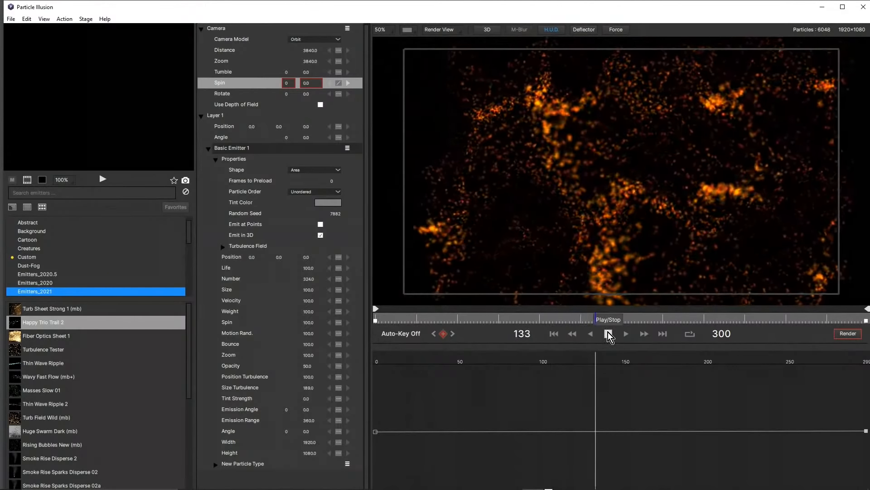
click(612, 333)
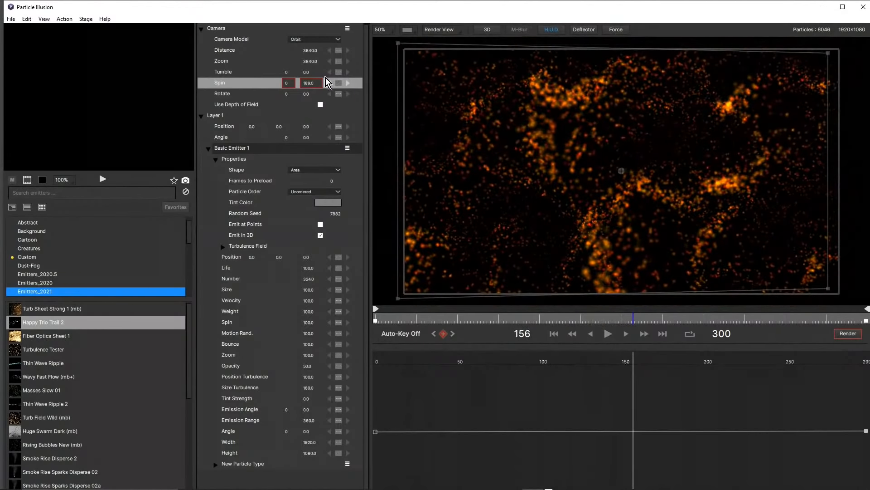
Switch the camera model to Pan, try an Advance value of 69, and undo the Advance change.
click(312, 40)
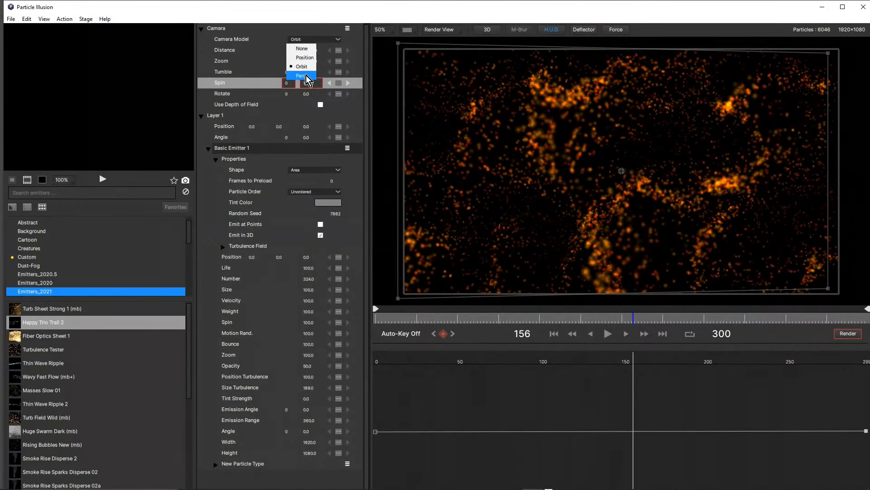
click(309, 78)
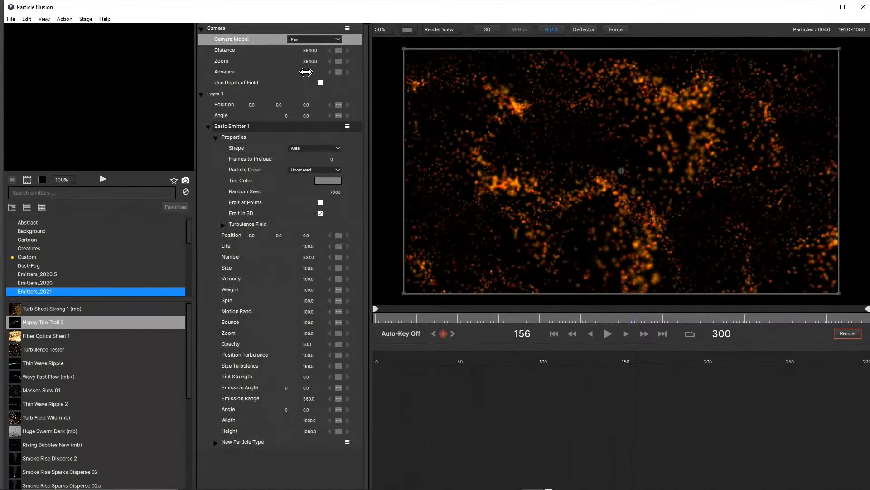
drag(300, 74, 346, 100)
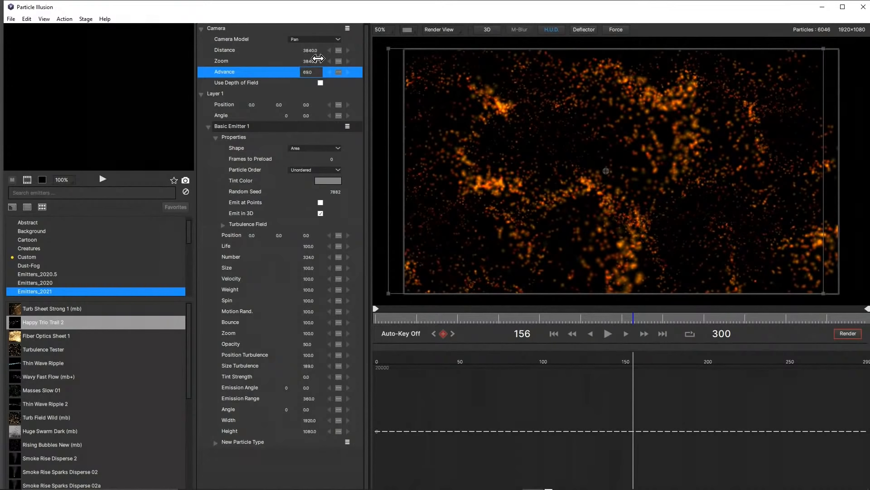
key(ctrl+z)
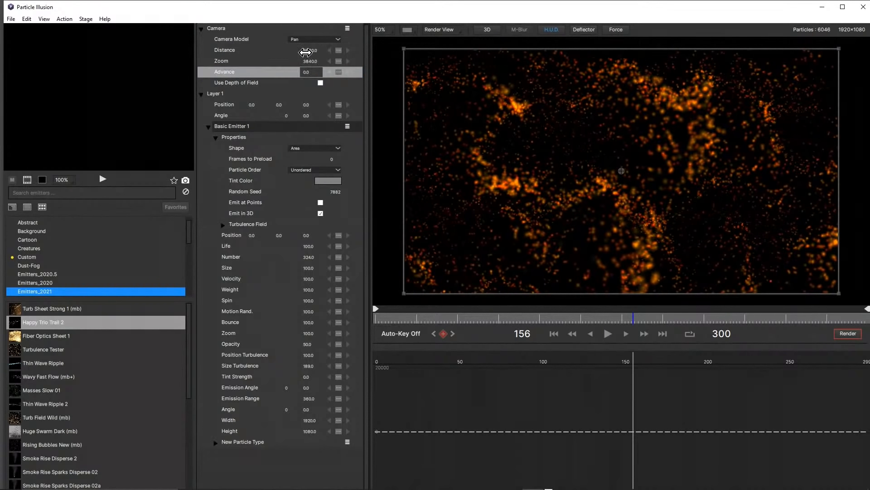
Move the playhead to frame 44 and set the camera model back to Orbit.
click(304, 39)
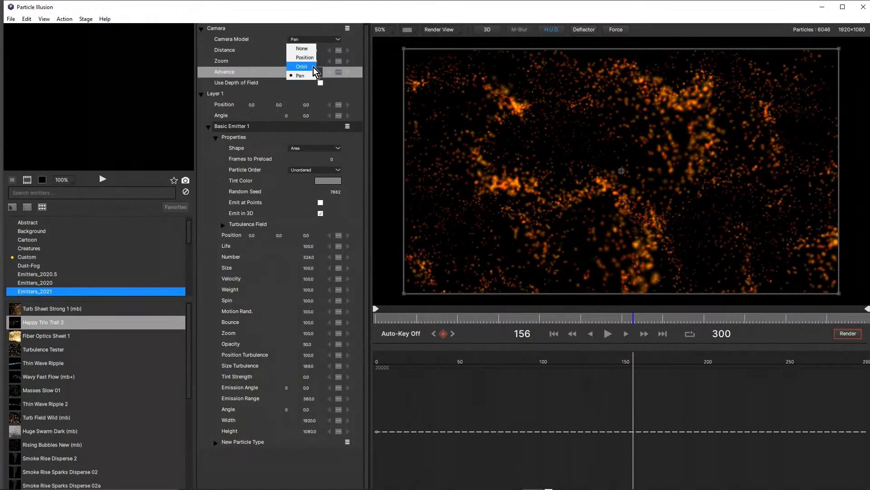
click(369, 46)
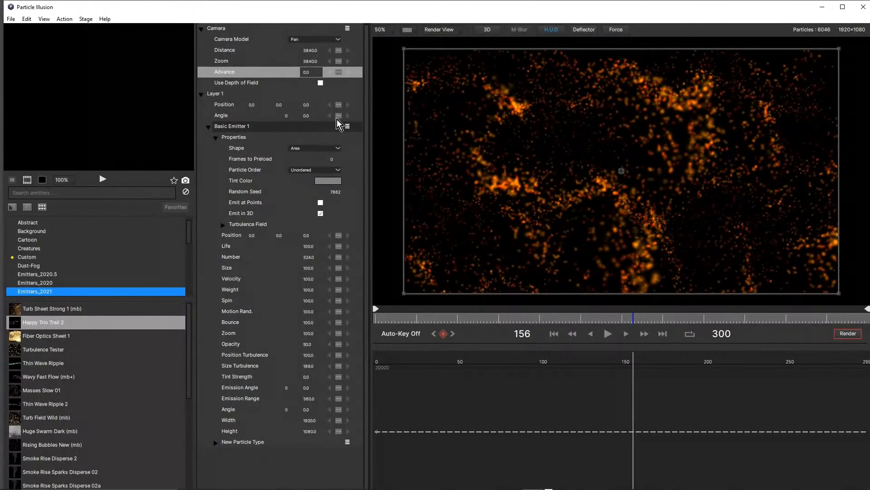
drag(563, 316, 447, 318)
click(322, 40)
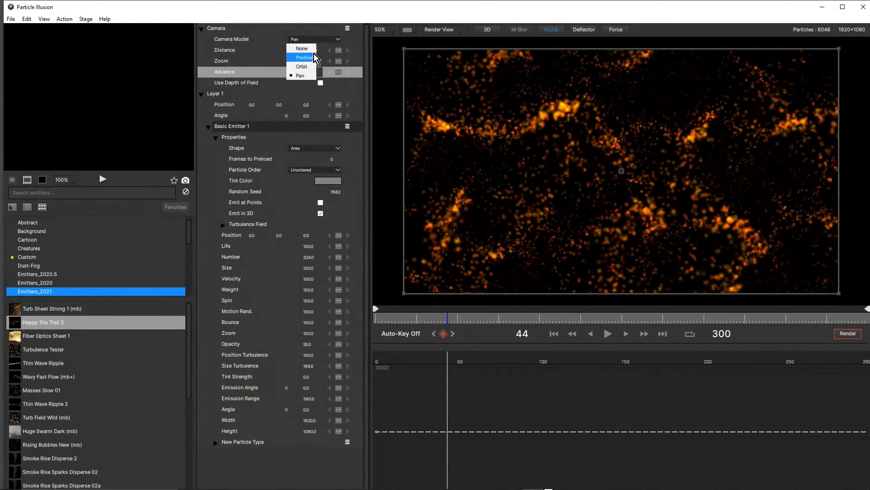
click(308, 66)
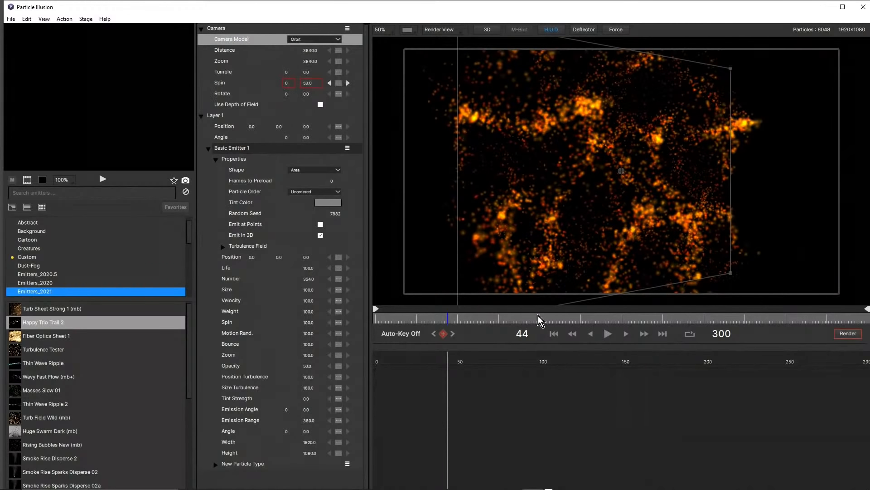
At frame 108, enable the camera's depth of field and set its Focus Length to 500, lowering it further to about 352.
mouse_move(538, 316)
mouse_down()
mouse_move(572, 319)
mouse_move(552, 323)
mouse_up()
click(320, 105)
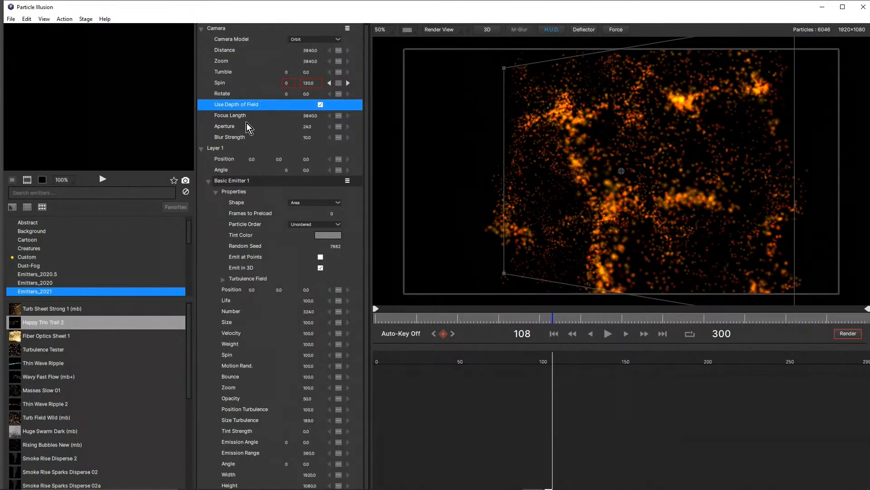
double_click(303, 115)
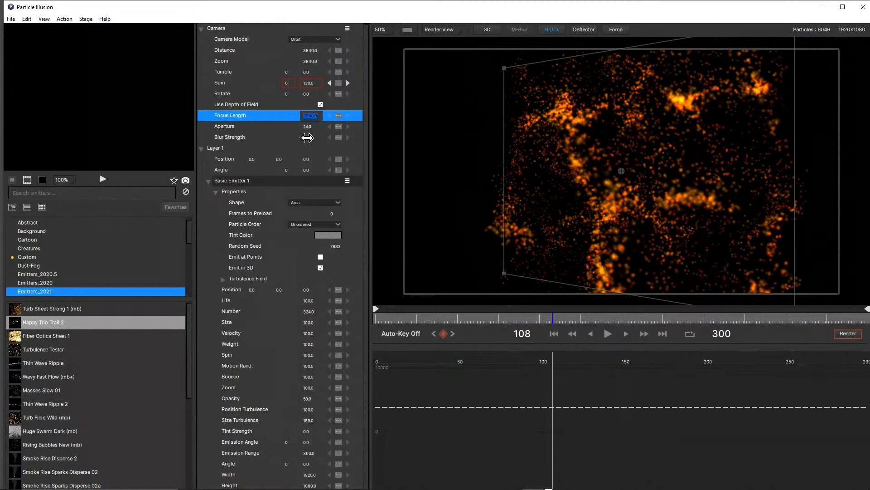
text(50)
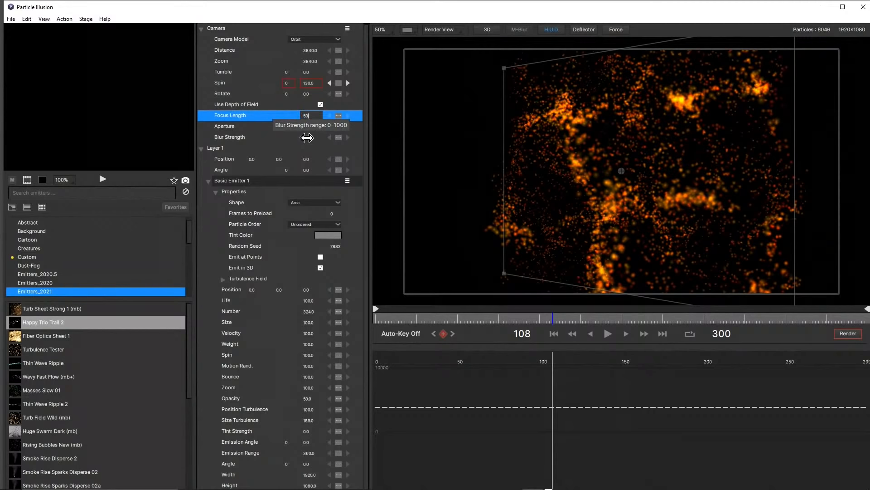
text(0)
key(Return)
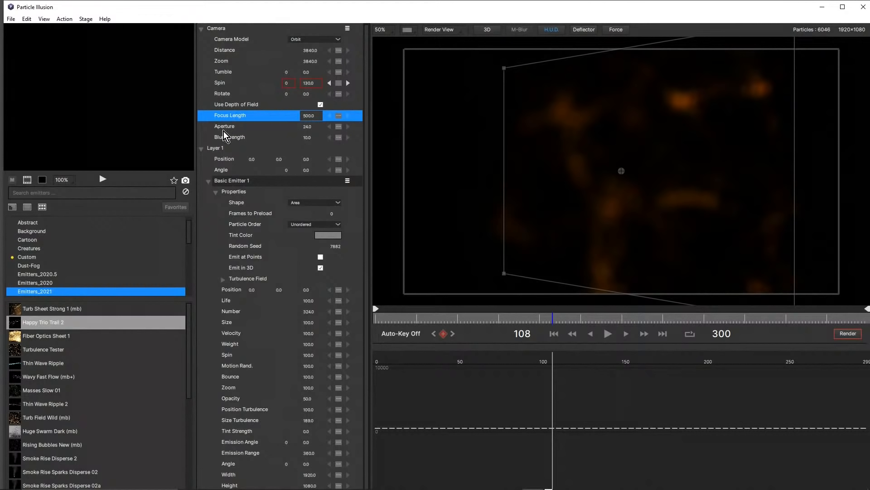
drag(303, 117, 252, 121)
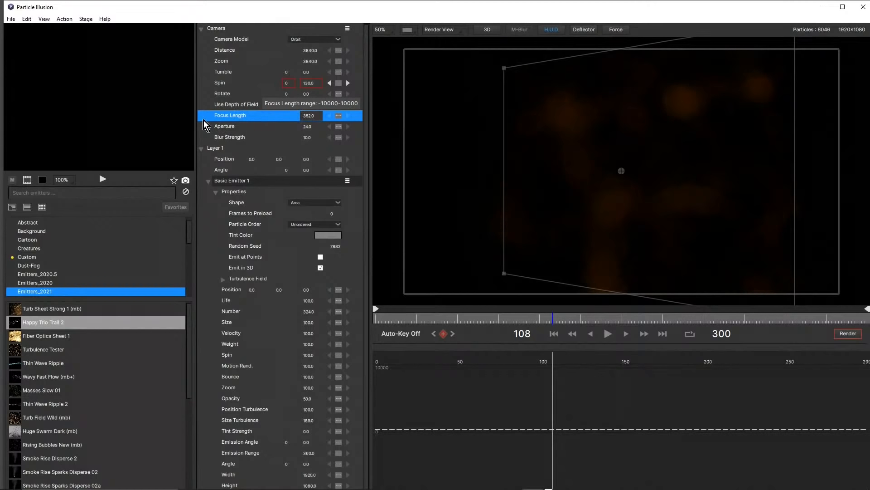
Set the camera's Focus Length to 1000.
drag(141, 121, 404, 124)
click(309, 116)
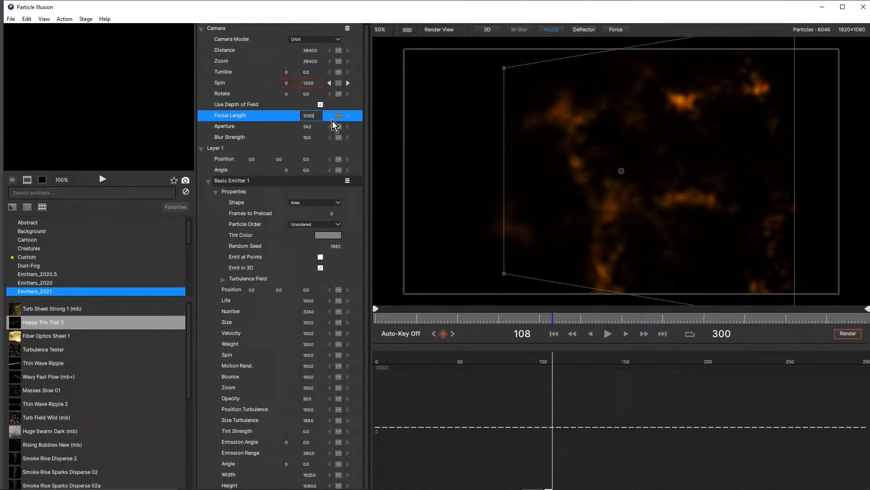
text(1000)
key(Return)
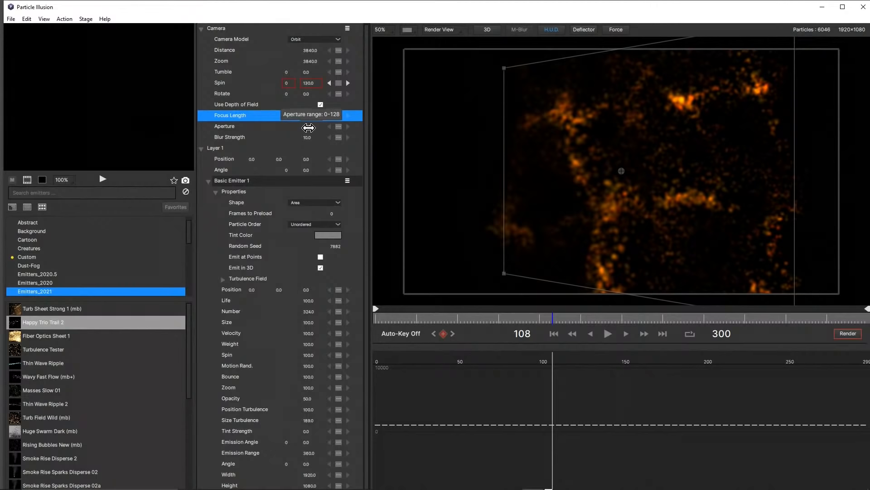
Set the camera's Aperture to 51 and play the animation to preview the depth-of-field blur.
mouse_move(308, 128)
mouse_down()
mouse_move(294, 127)
mouse_move(316, 122)
mouse_up()
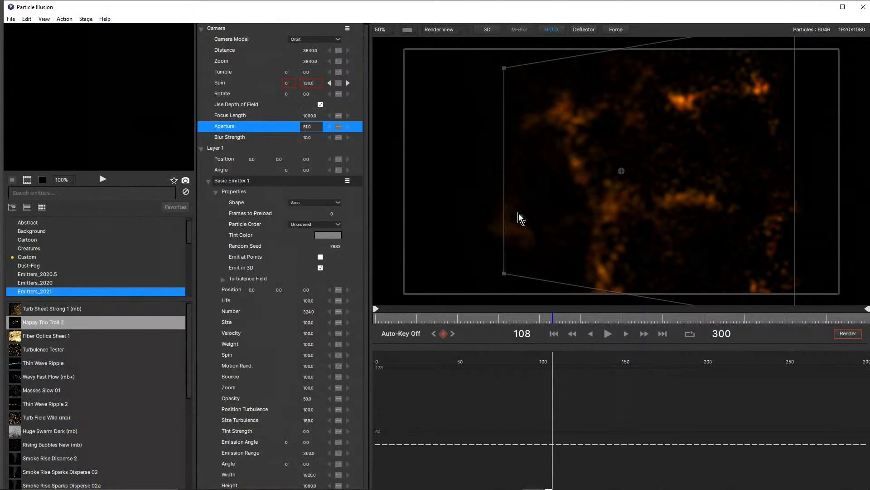
click(609, 335)
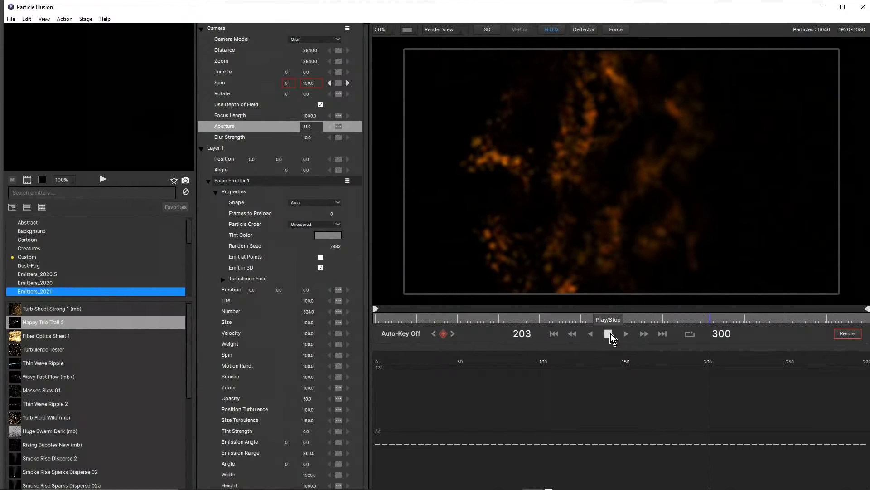
click(610, 334)
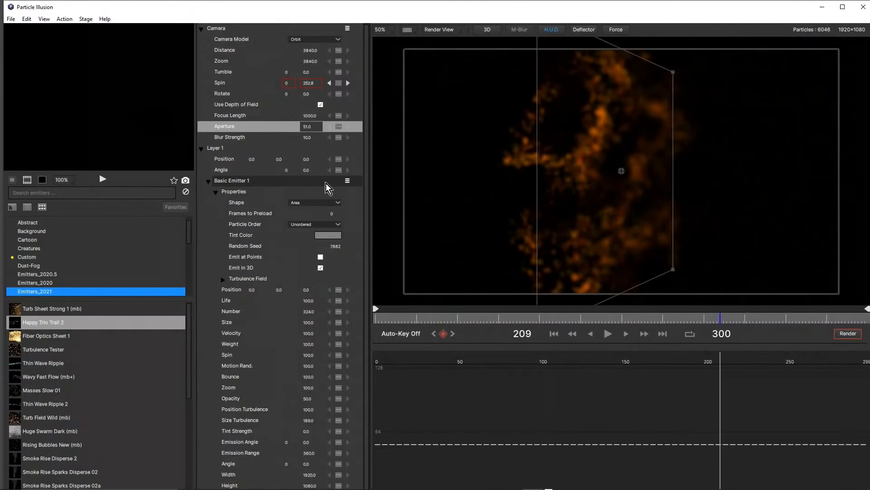
Turn off the camera's depth of field and save the project after checking the playback.
click(320, 105)
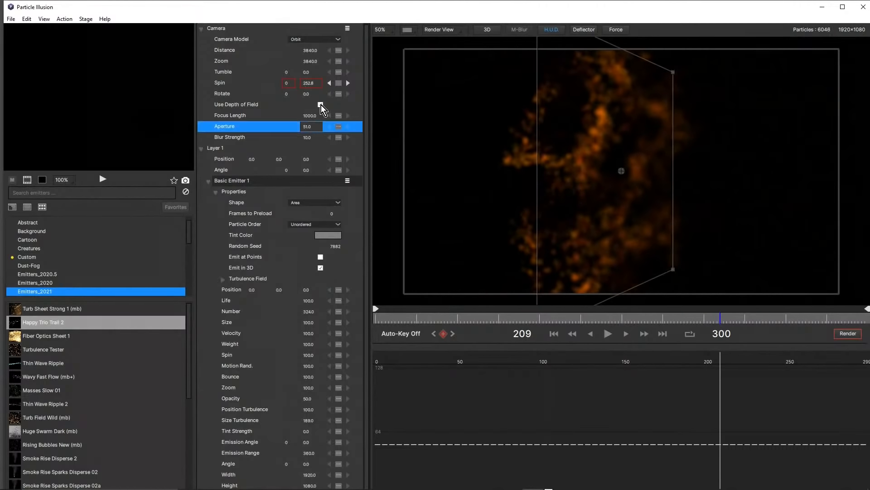
click(607, 334)
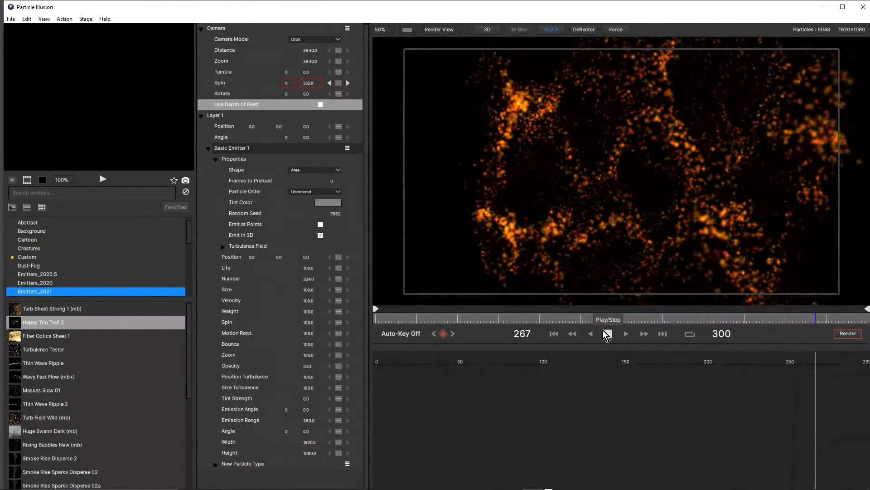
click(603, 331)
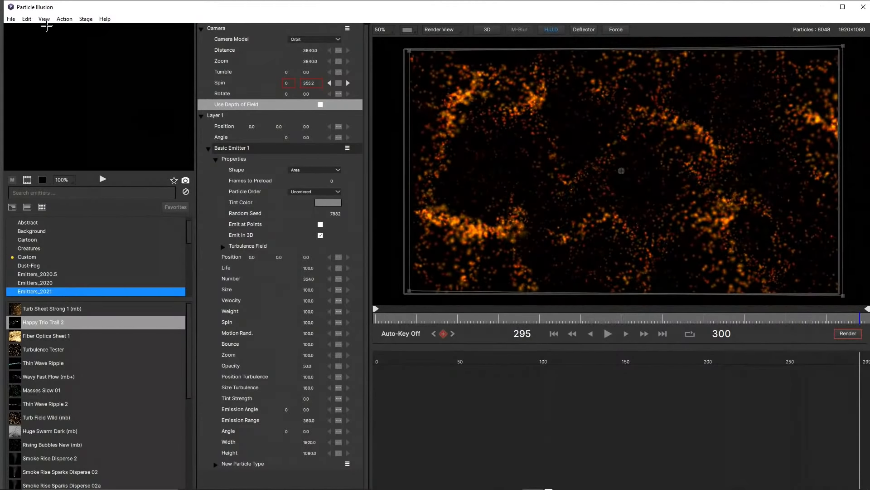
click(11, 19)
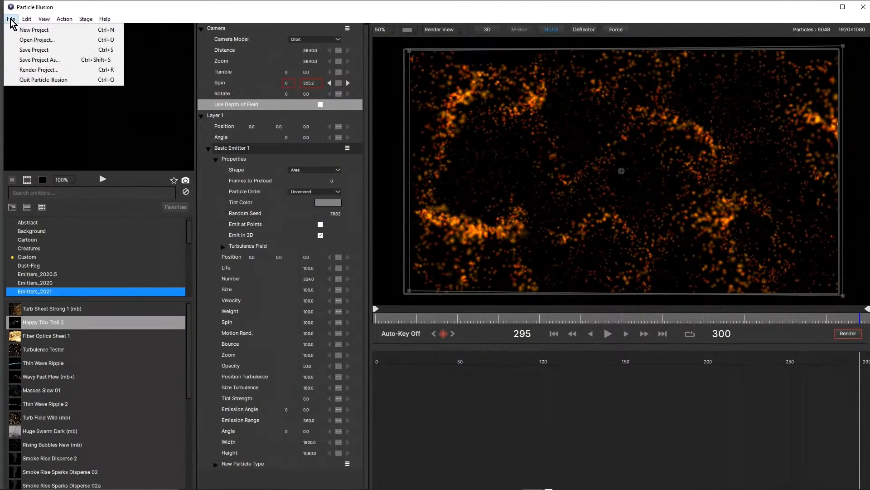
click(29, 50)
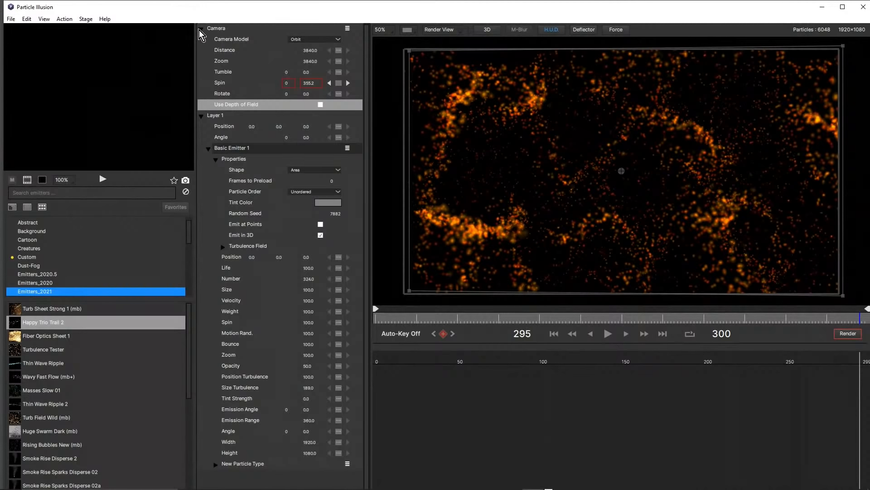
Collapse Basic Emitter 1 in Layer 1 and disable it.
click(201, 117)
click(201, 117)
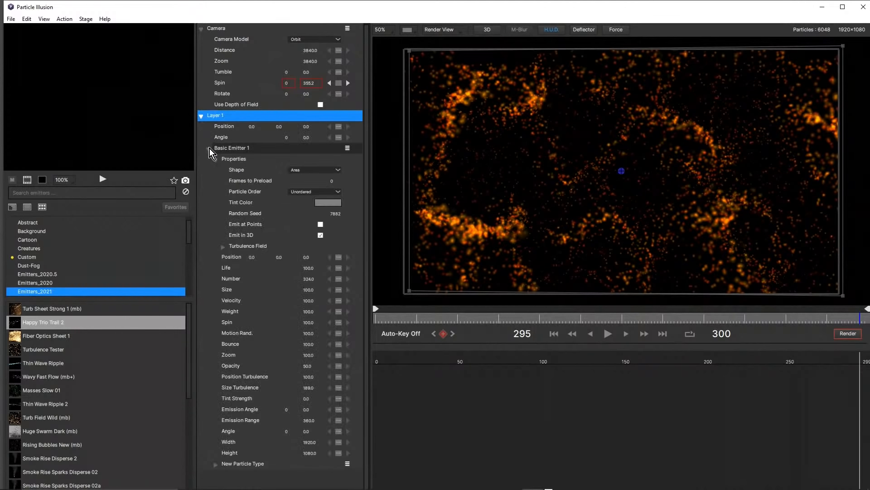
click(209, 148)
click(347, 148)
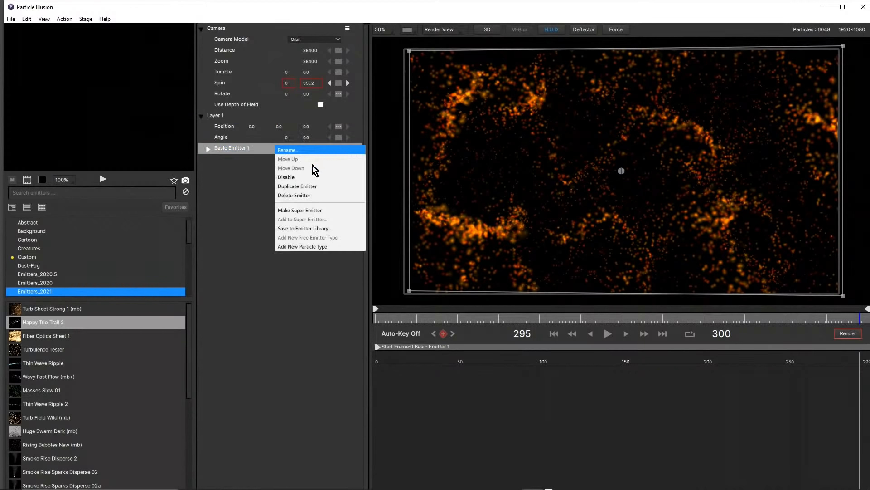
click(303, 178)
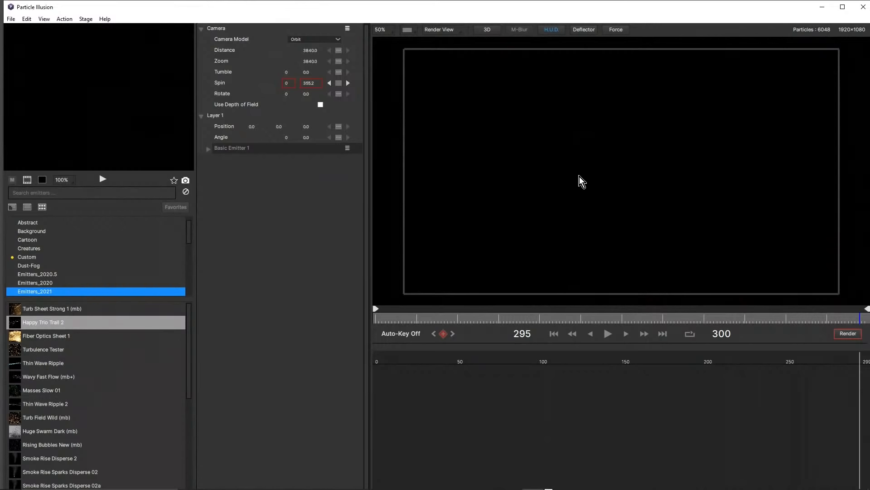
Search the emitter library for "boom" and add the Boom 3 emitter to the centre of the stage.
click(73, 193)
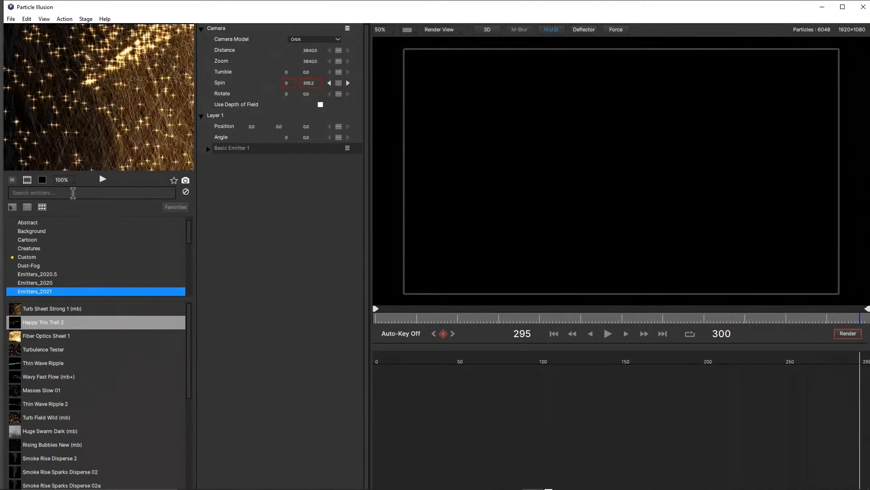
text(boo)
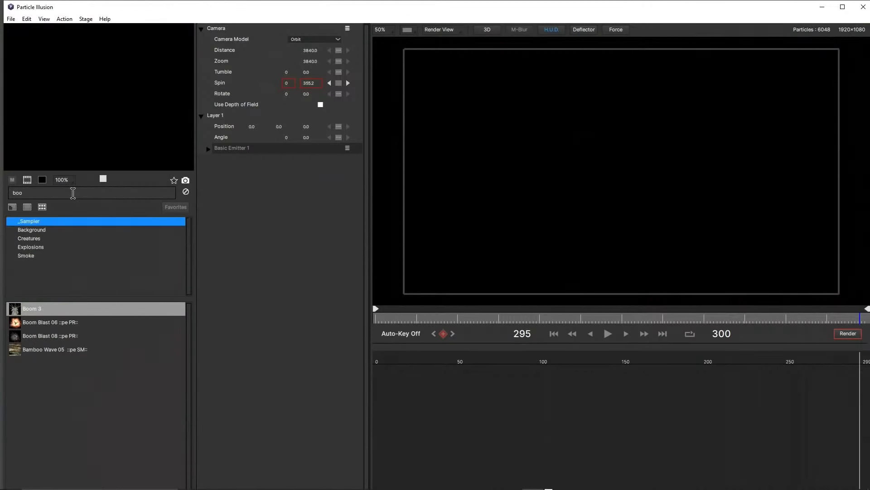
text(m)
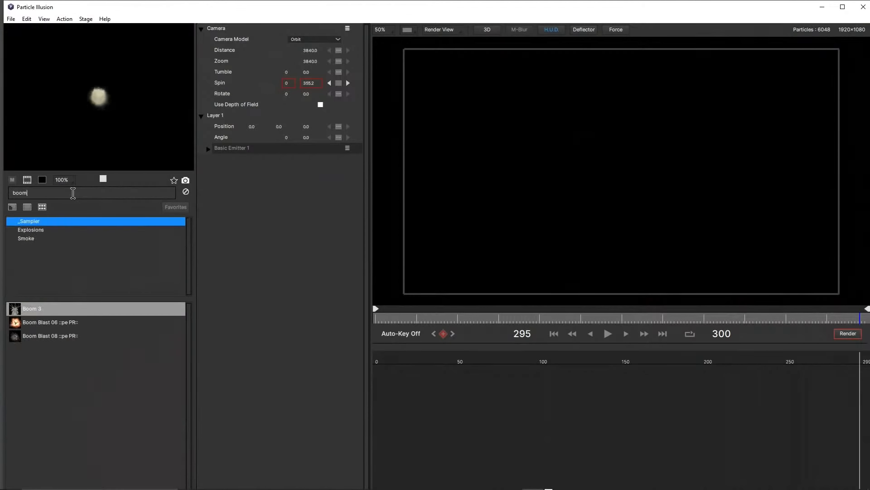
click(16, 306)
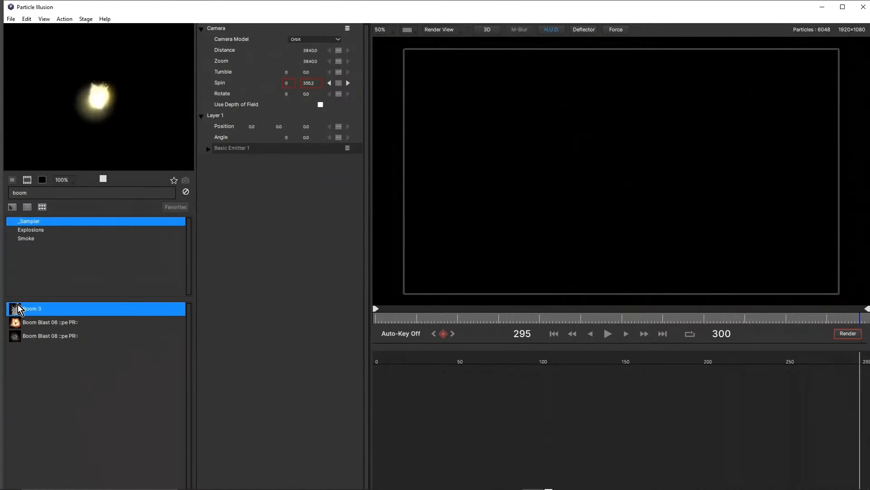
Play the animation with the Boom 3 emitter and expand the emitter's properties to examine its 3D settings.
click(607, 336)
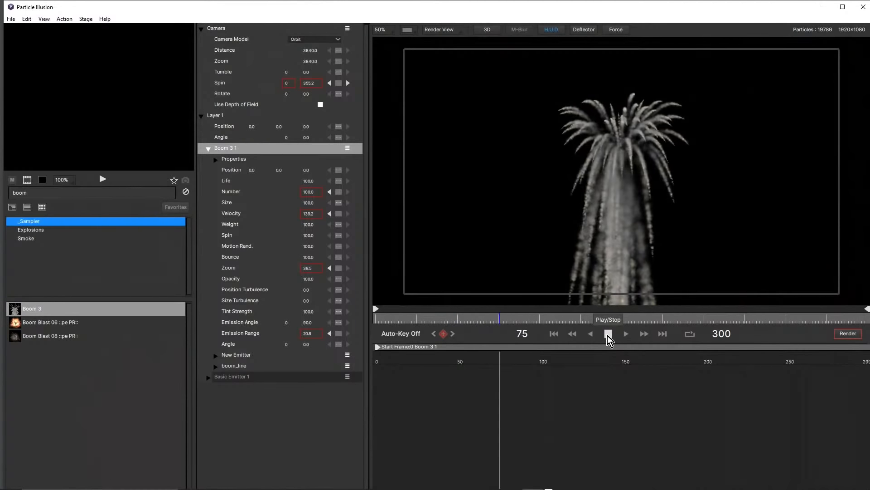
click(607, 336)
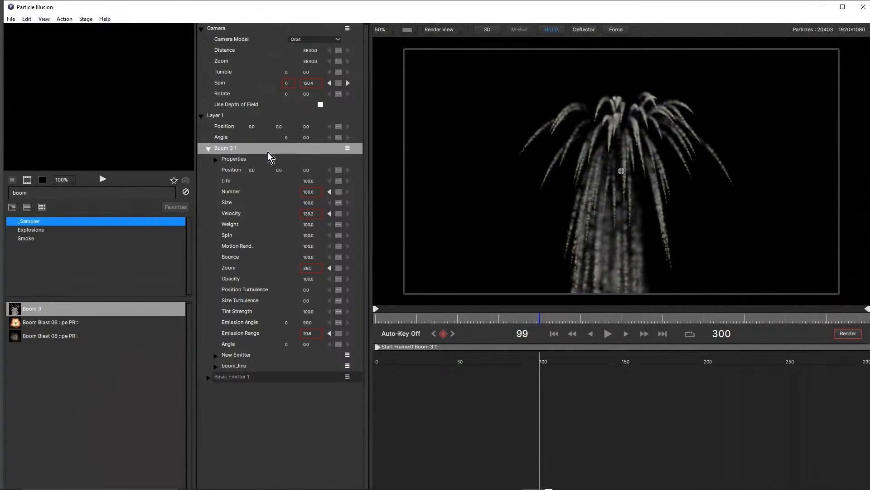
click(216, 159)
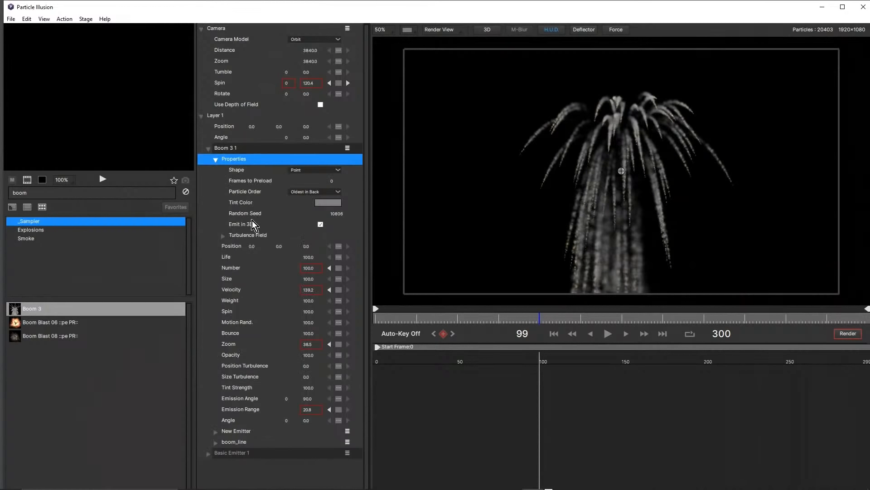
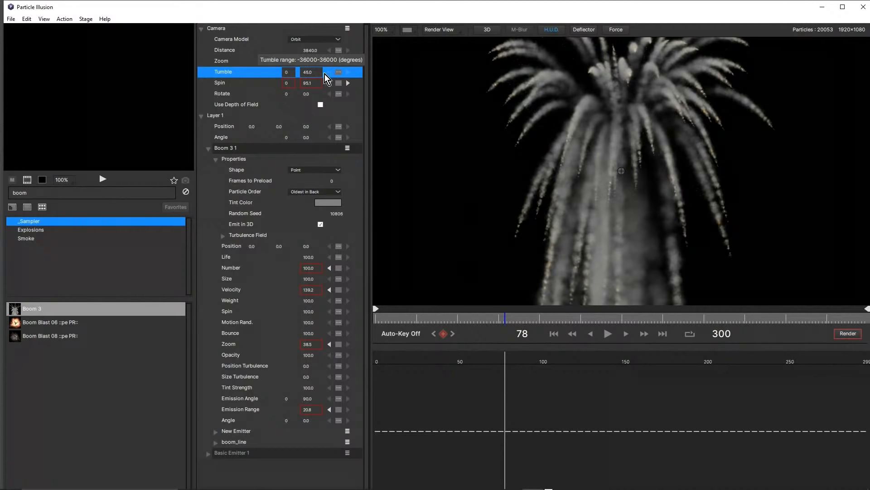
Set the camera's Tumble to 29 degrees and play the animation to preview the tilted view.
drag(324, 73, 319, 74)
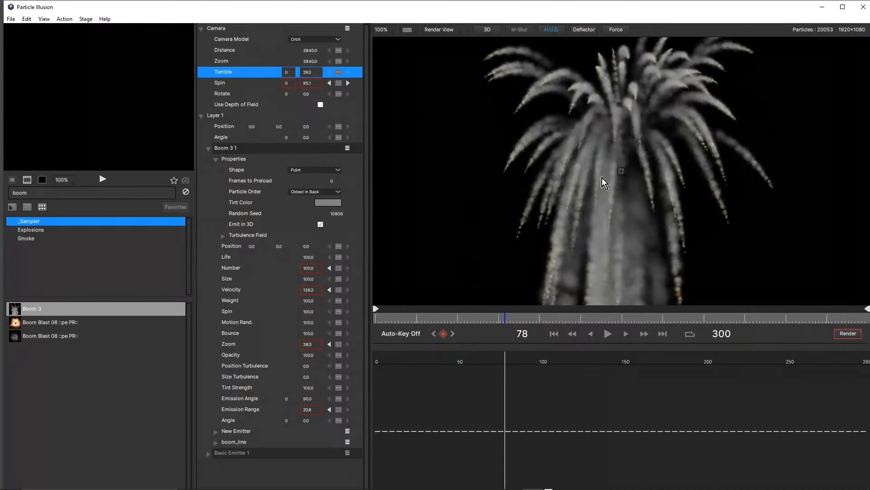
click(608, 334)
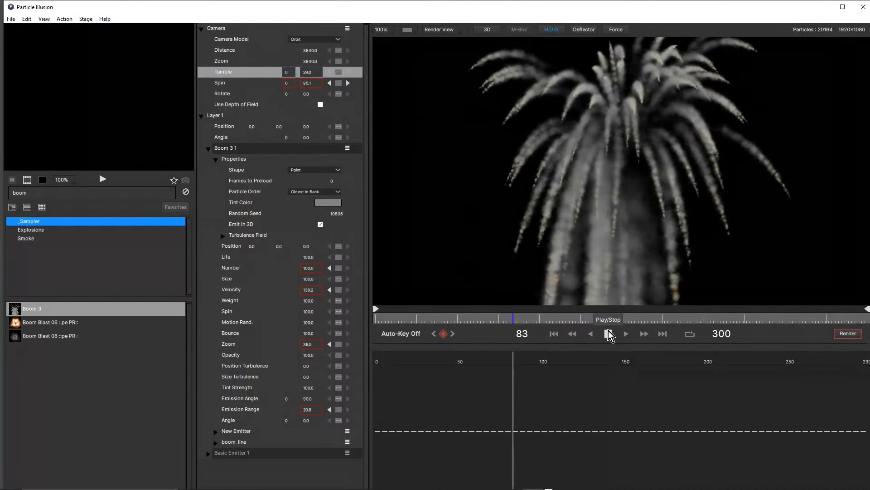
click(609, 333)
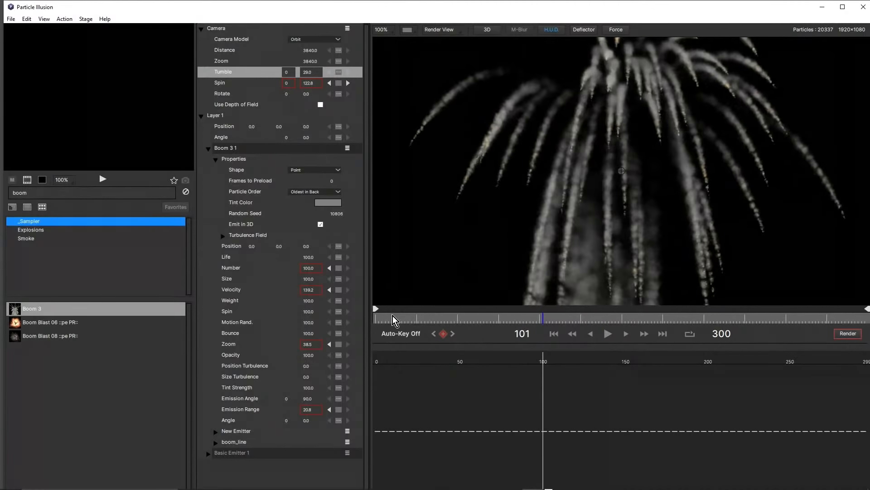
From frame 0, delete the Boom 3 emitter from Layer 1 and enable Basic Emitter 1.
drag(393, 316, 259, 326)
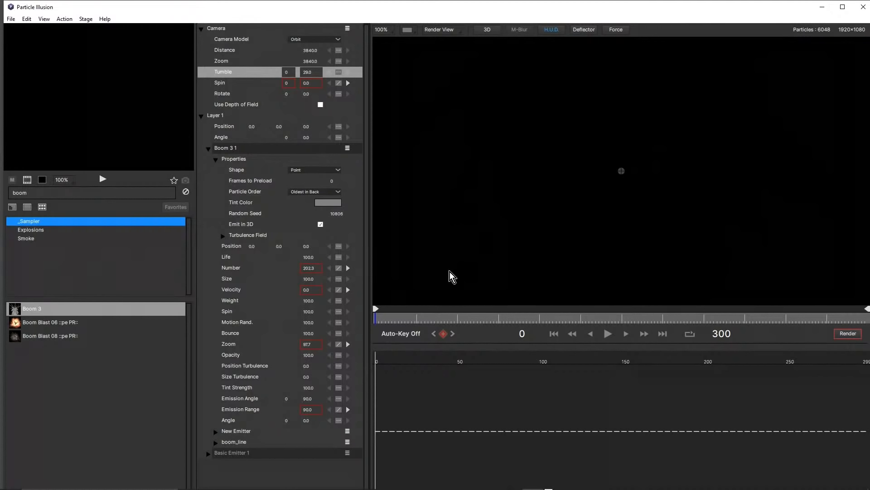
click(225, 148)
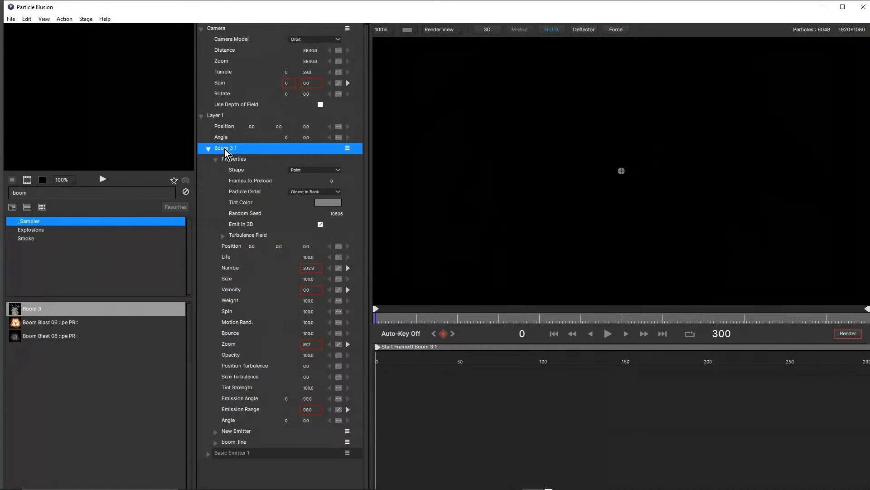
key(Delete)
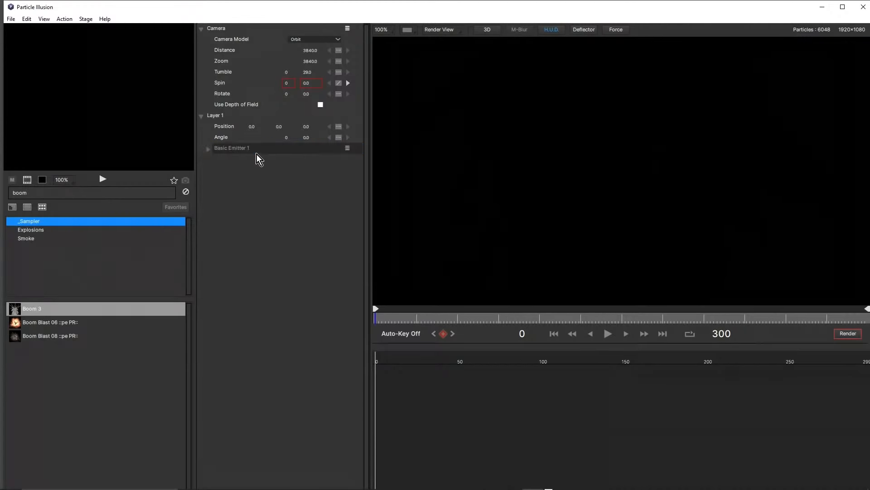
click(348, 148)
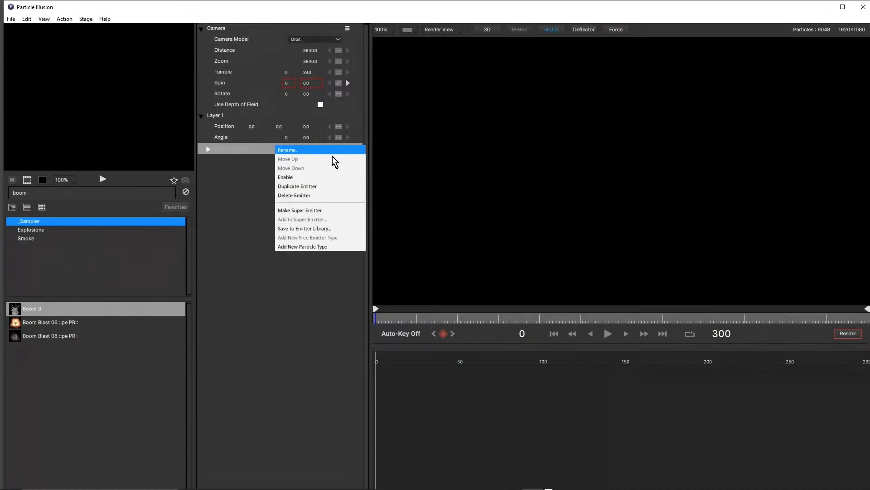
click(304, 177)
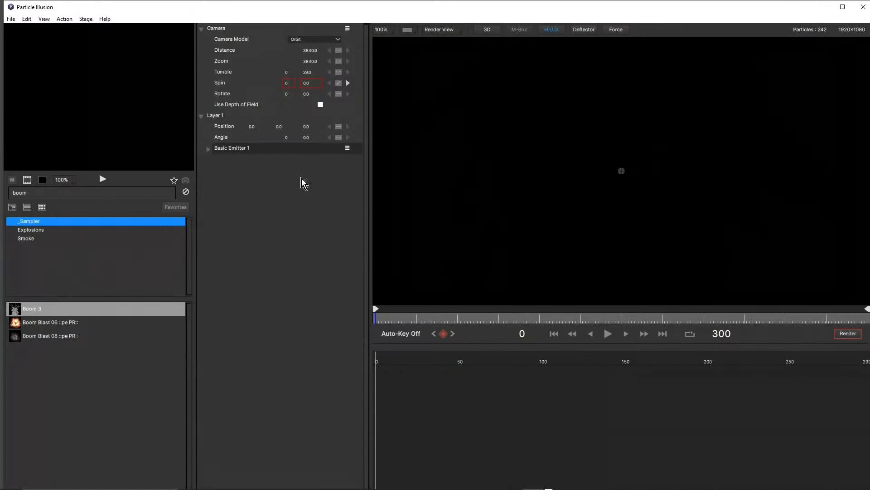
Play the animation to review Basic Emitter 1 from the tilted orbiting camera, and expand the emitter's settings.
click(608, 334)
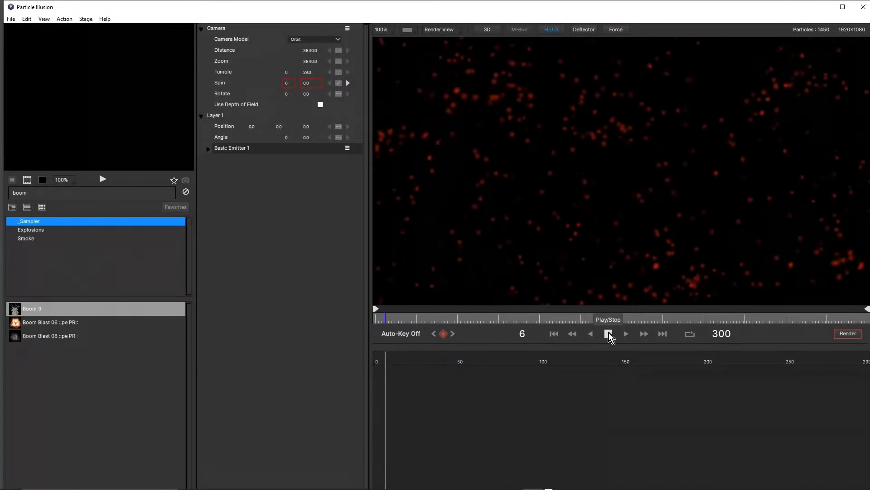
click(608, 333)
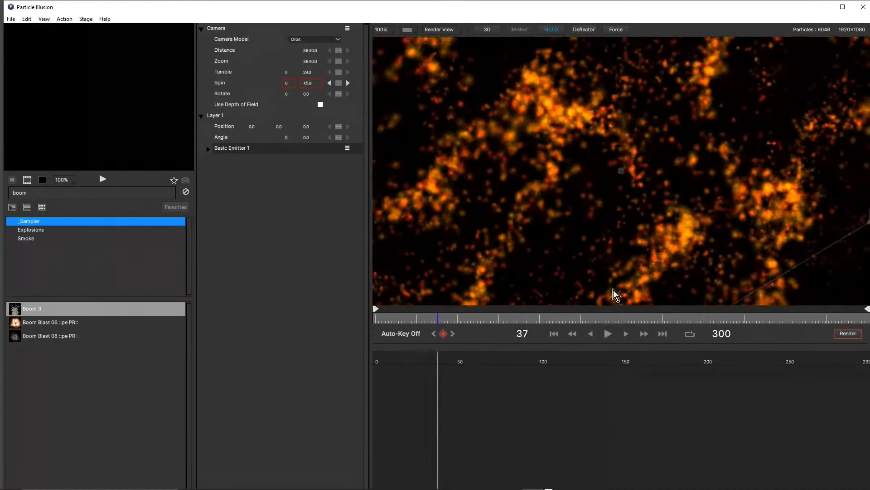
scroll(587, 185, down, 2)
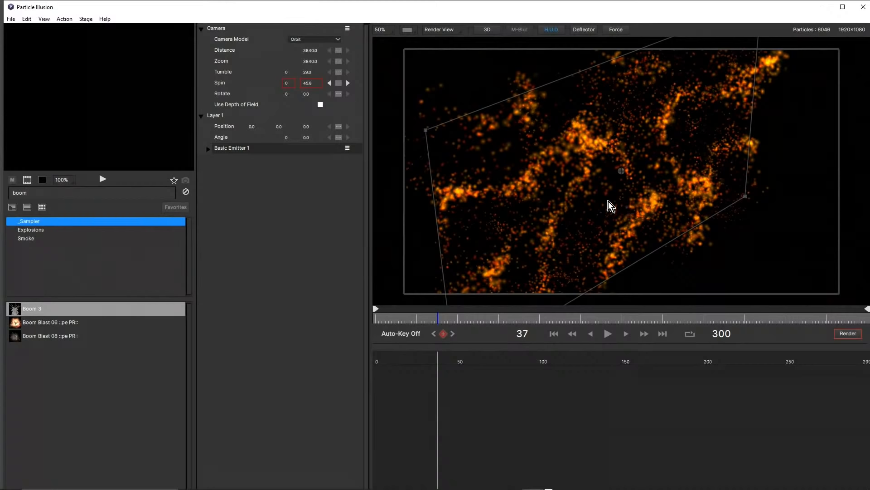
click(209, 148)
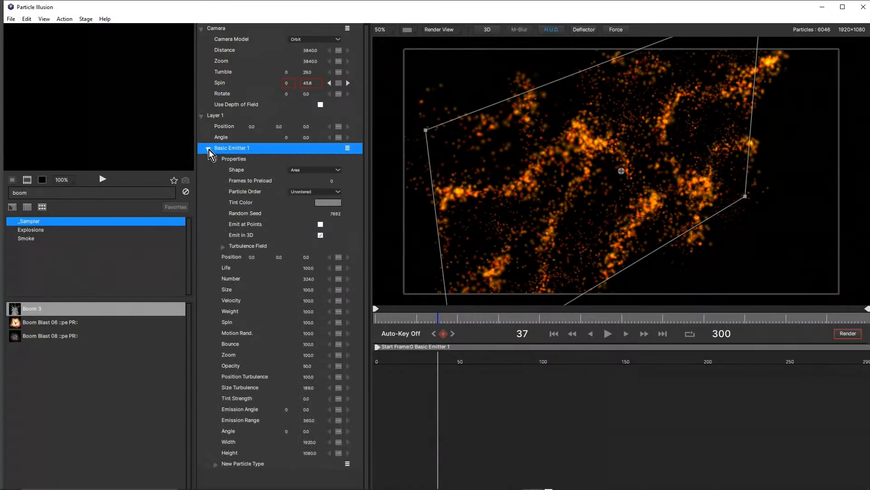
click(608, 334)
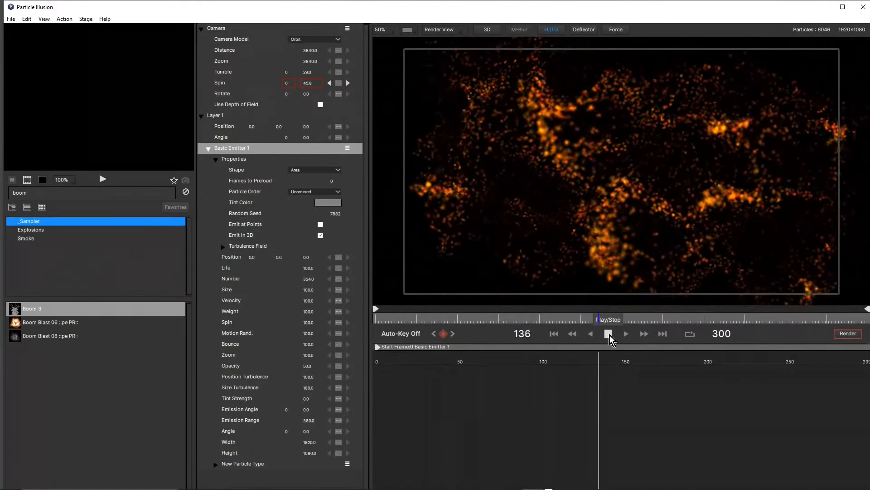
click(610, 334)
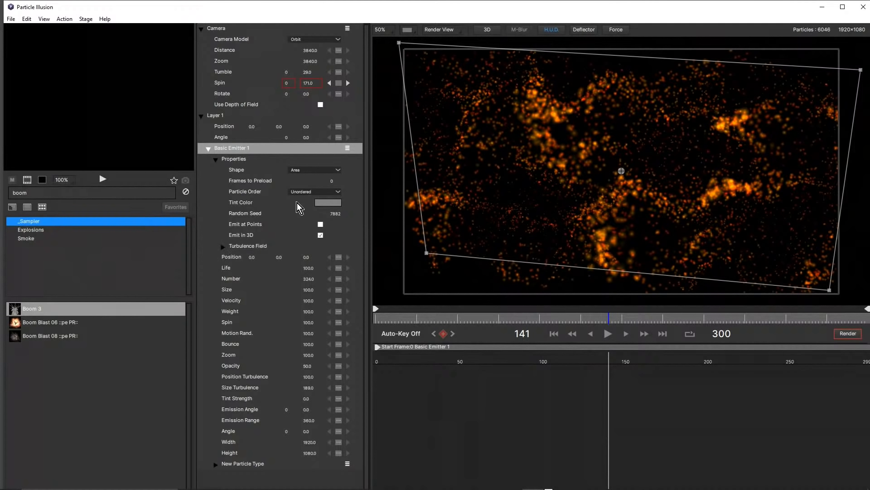
Collapse Basic Emitter 1's Properties and expand its New Particle Type down to the Lines settings.
click(216, 161)
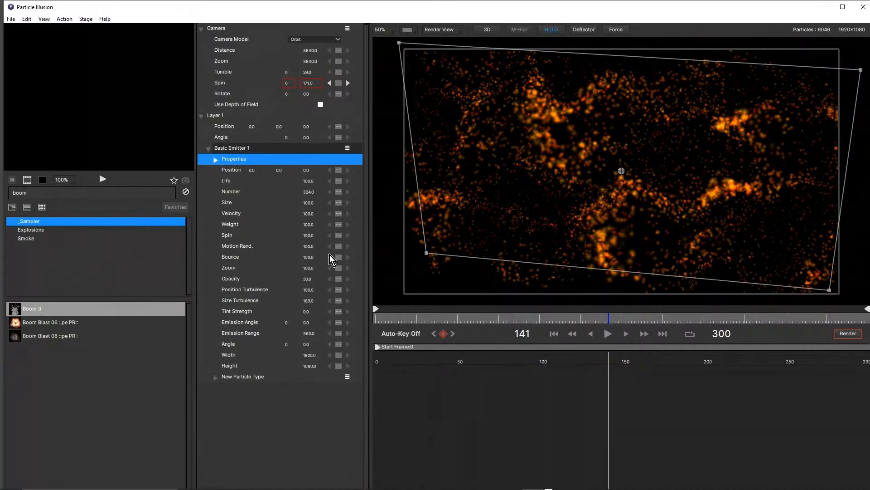
click(216, 378)
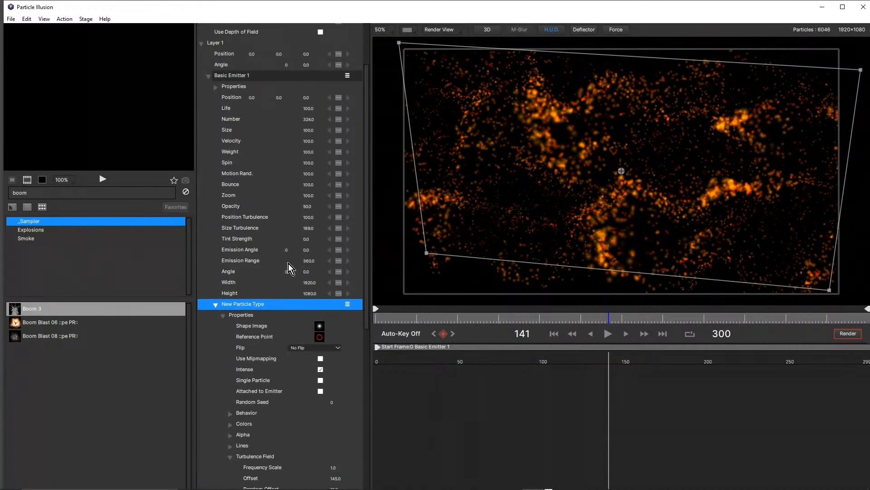
scroll(290, 260, down, 3)
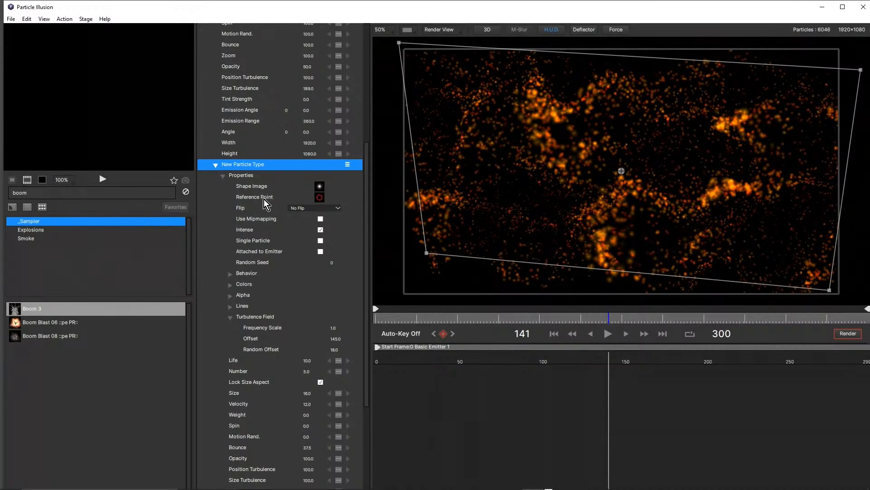
click(223, 176)
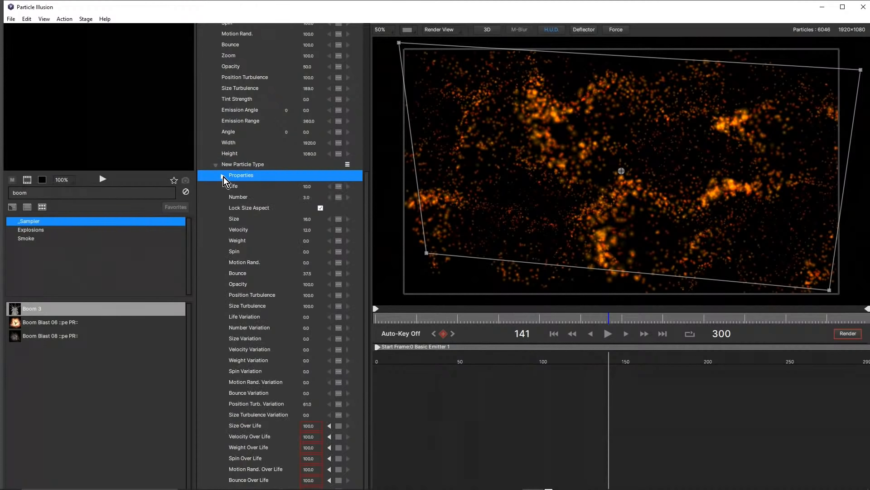
click(223, 176)
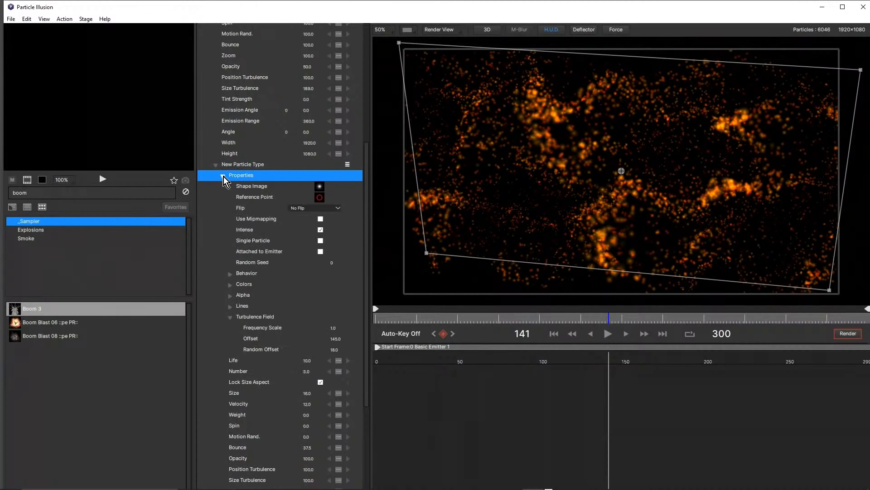
click(230, 317)
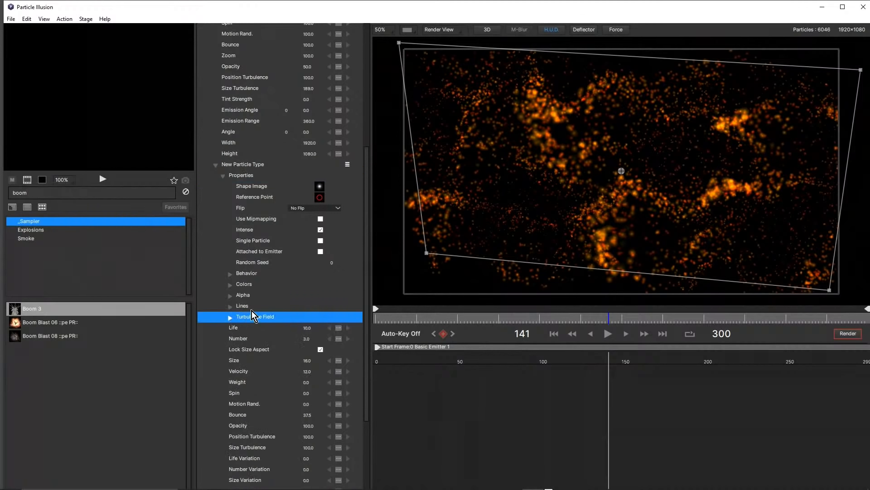
click(231, 307)
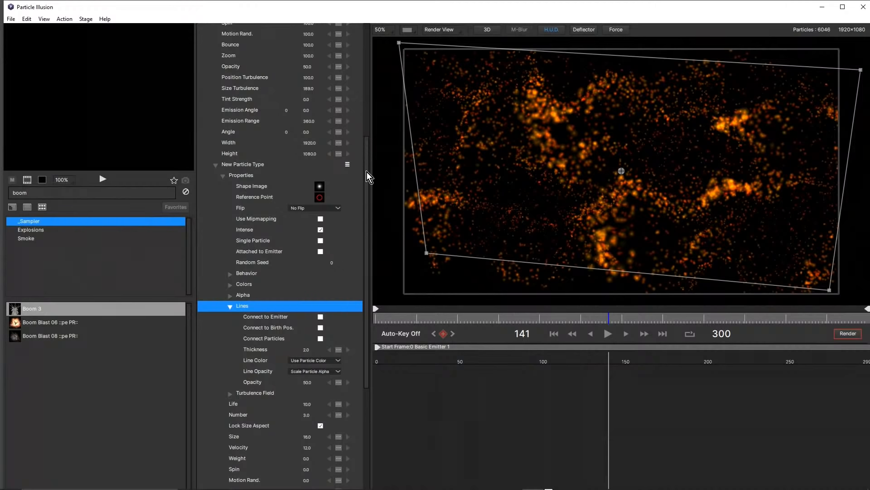
Set the camera's Tumble to 0 degrees.
drag(366, 172, 369, 55)
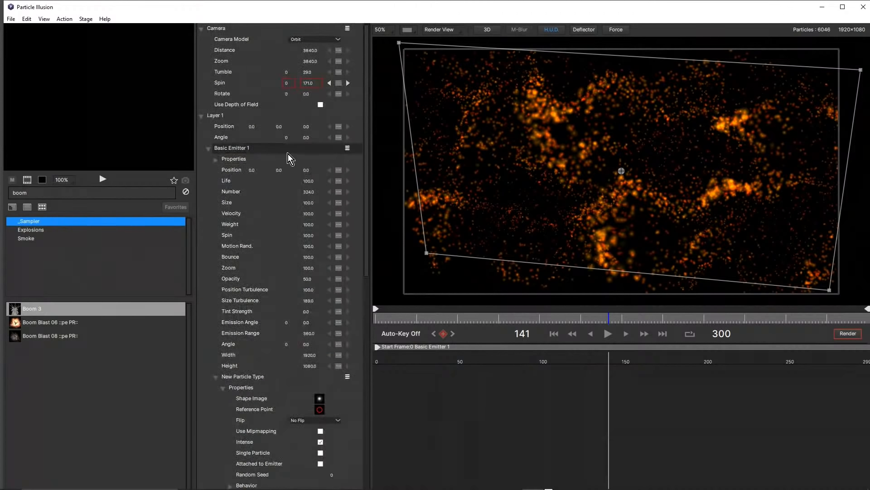
double_click(308, 73)
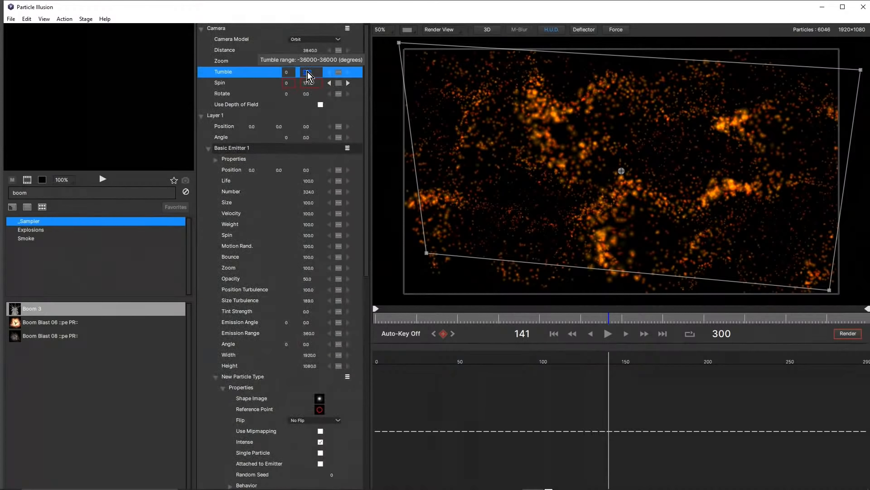
text(0)
key(Return)
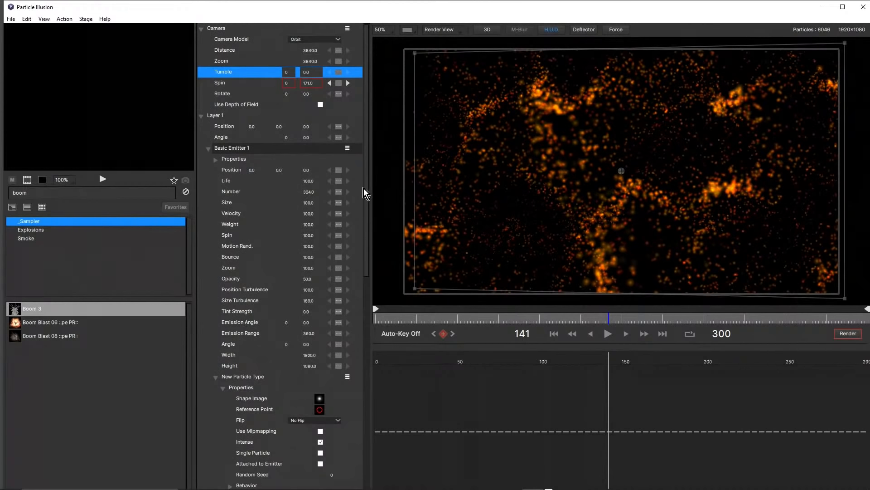
Enable Connect to Emitter for the particle type's lines at an Opacity of 5 and play the animation to preview them.
drag(368, 190, 371, 341)
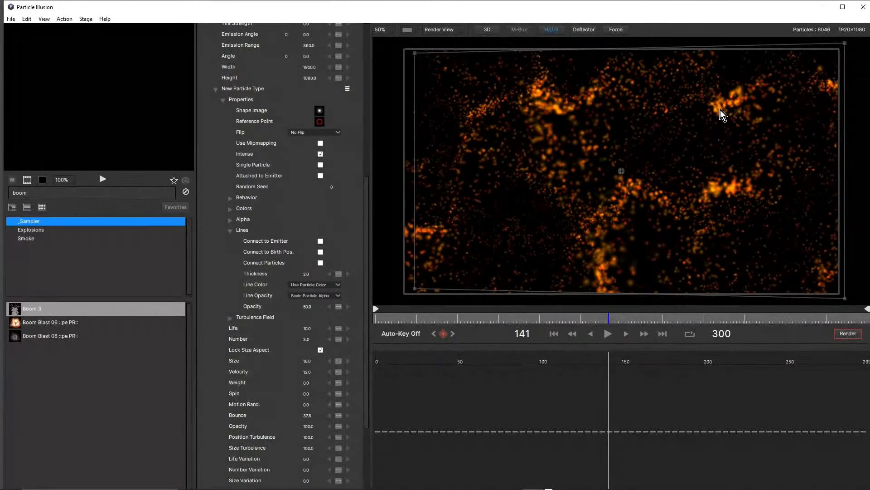
scroll(621, 171, up, 2)
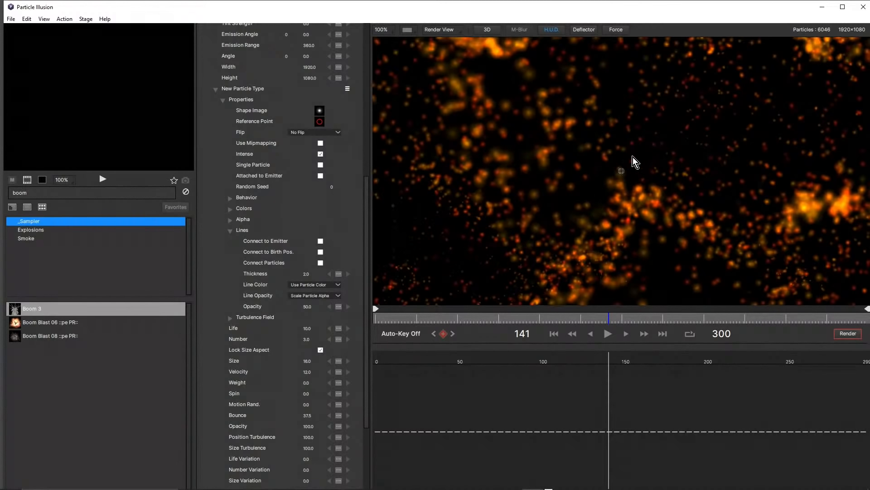
click(320, 241)
scroll(663, 173, down, 2)
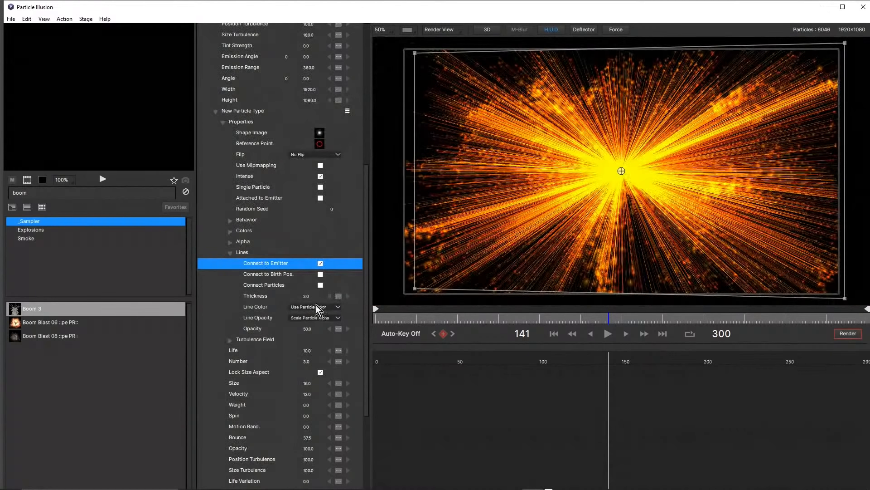
drag(308, 330, 288, 332)
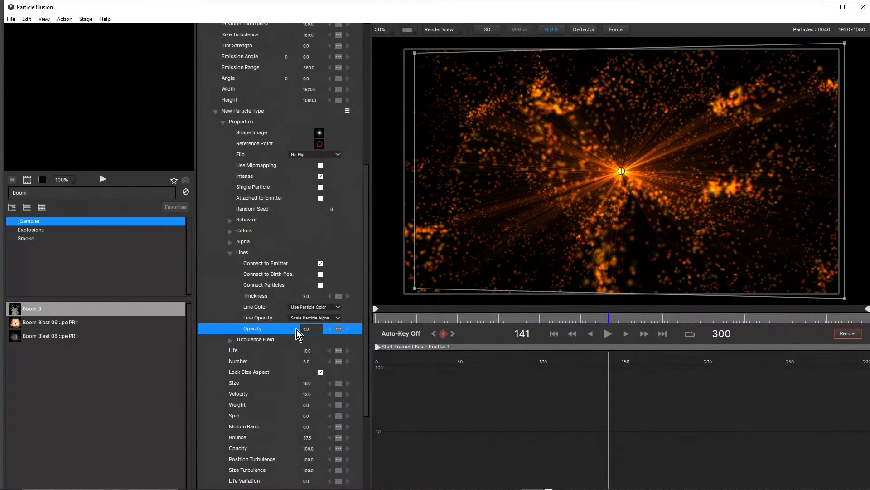
click(606, 334)
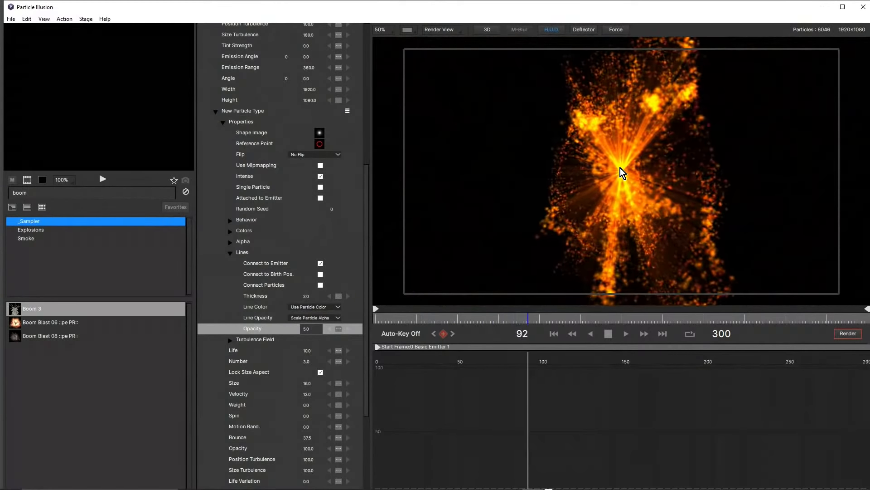
click(610, 333)
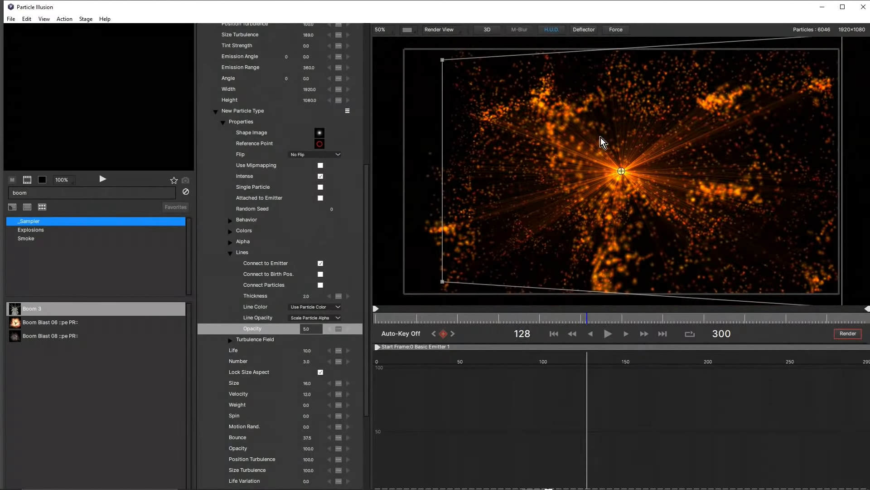
Switch the particle lines from Connect to Emitter to Connect Particles and set the line Opacity to about 78.
click(321, 263)
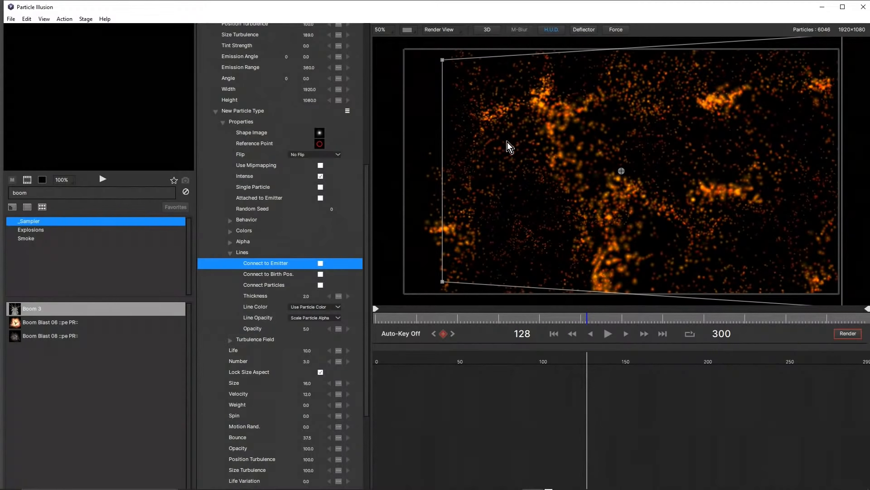
click(320, 285)
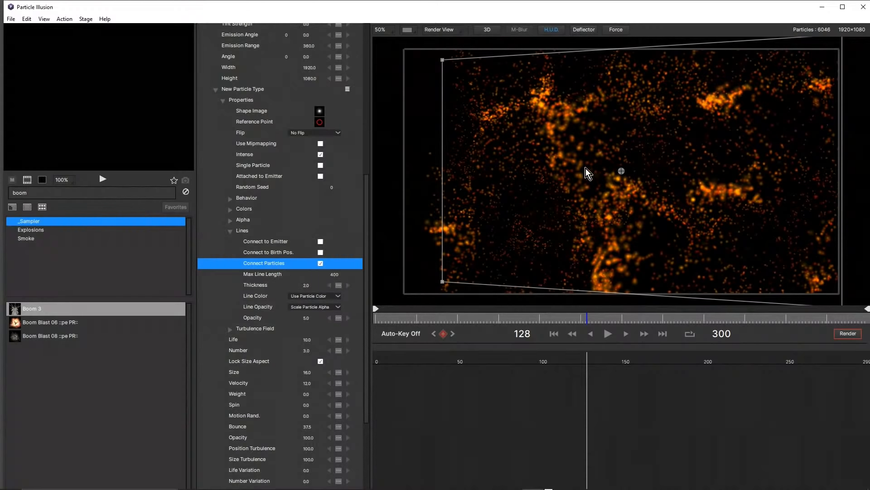
drag(312, 318, 342, 313)
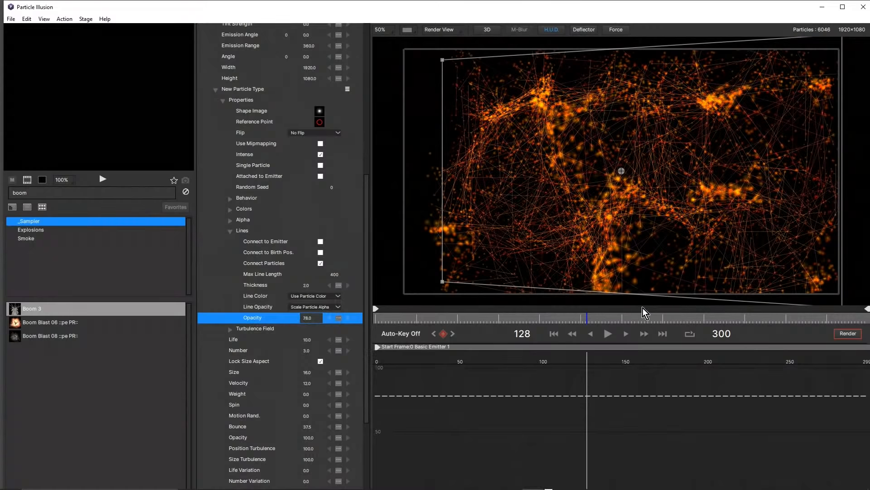
Play the animation to preview the particle-to-particle lines, stop near the end and examine them up close.
click(606, 334)
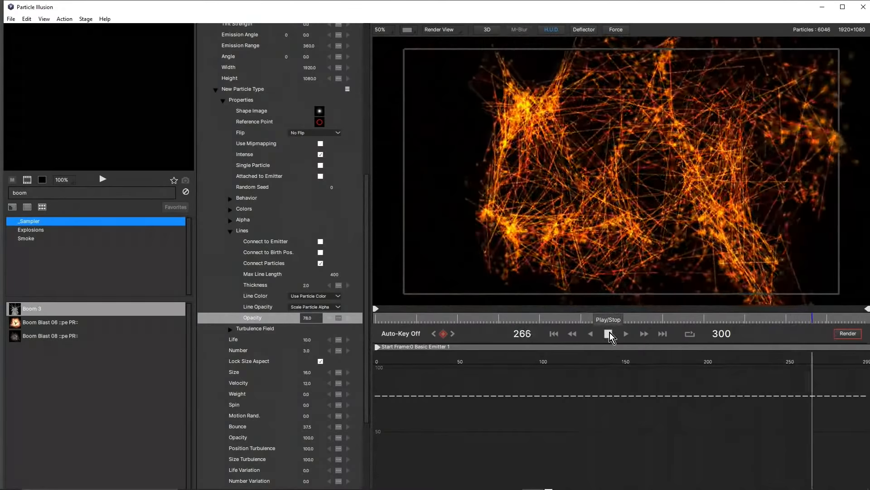
click(608, 333)
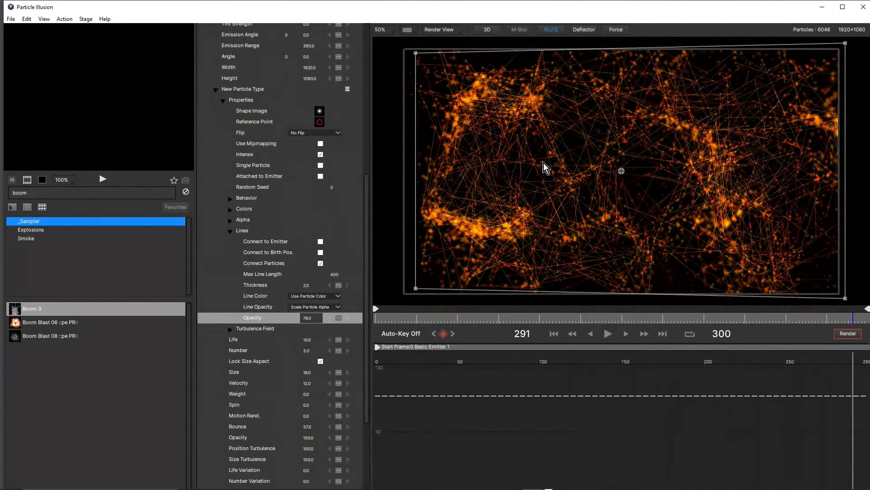
scroll(547, 164, up, 1)
scroll(515, 165, down, 1)
scroll(521, 156, up, 1)
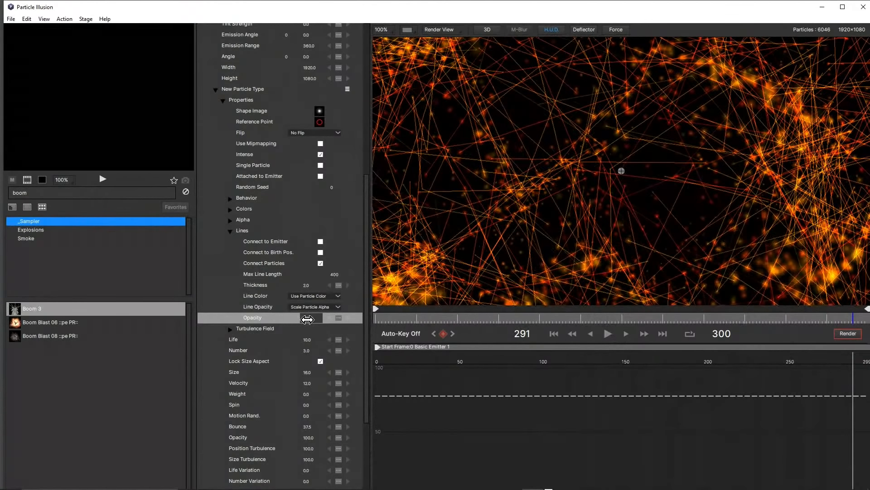
Set the line Opacity to about 68 and the Max Line Length to 138.
click(305, 319)
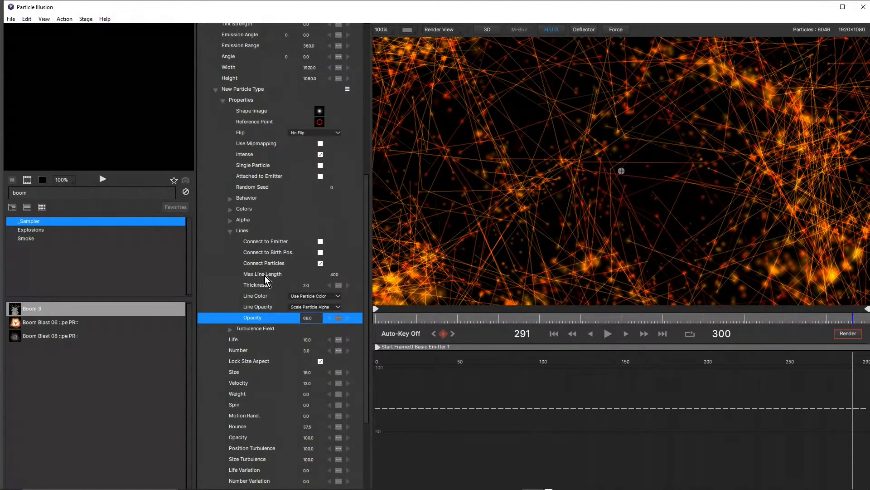
click(332, 275)
drag(332, 276, 319, 284)
drag(299, 282, 219, 306)
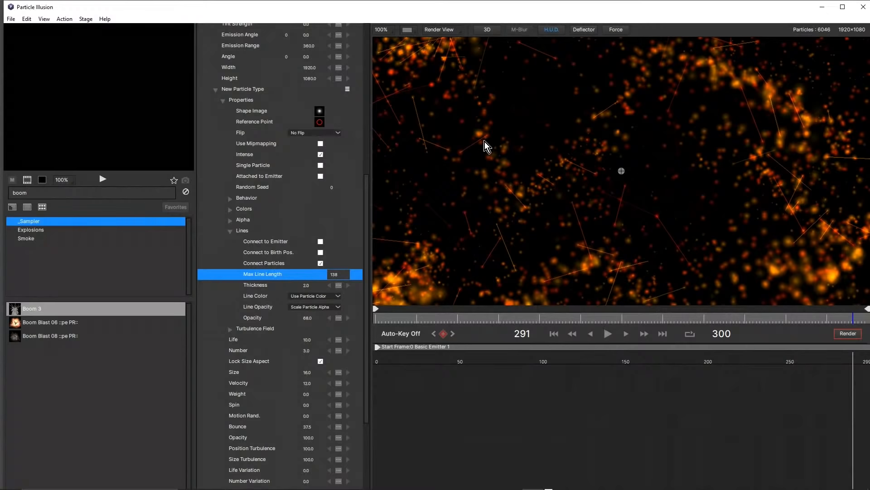
Play the animation to review the short connecting lines across the full frame.
click(606, 334)
scroll(584, 189, down, 1)
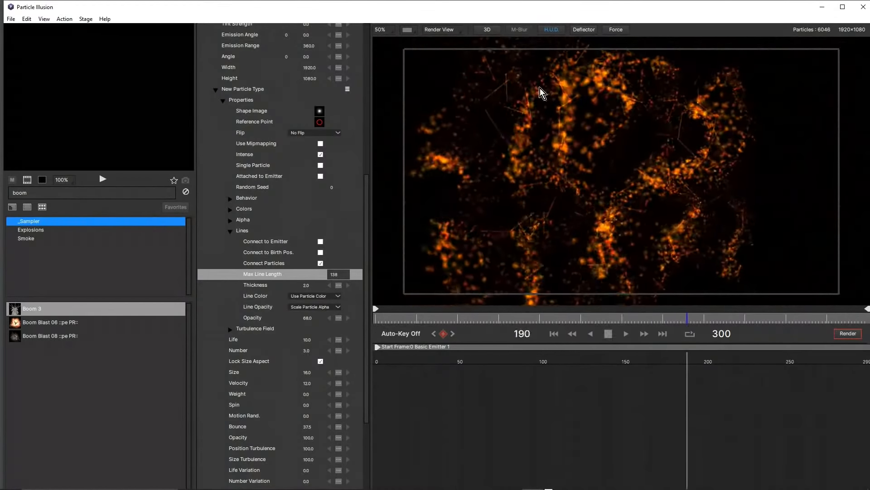
click(611, 335)
Set the Max Line Length to 327 and play the animation to preview the longer connecting lines.
drag(335, 273, 449, 271)
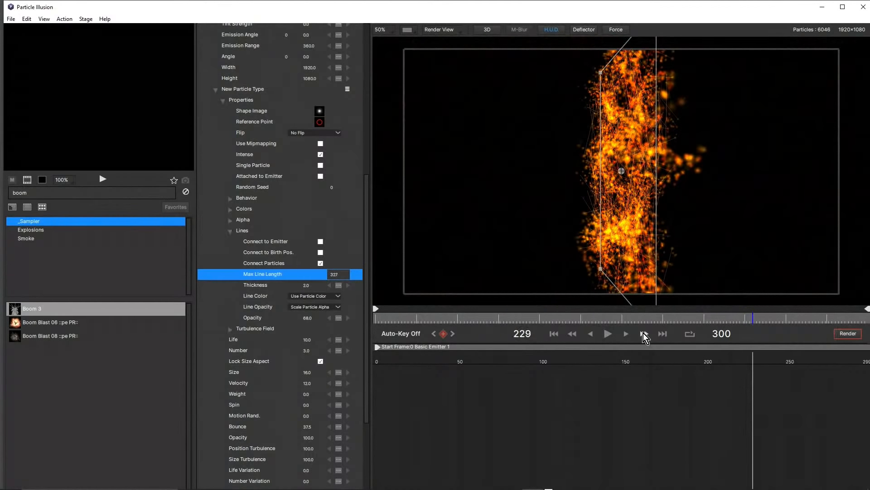
click(608, 334)
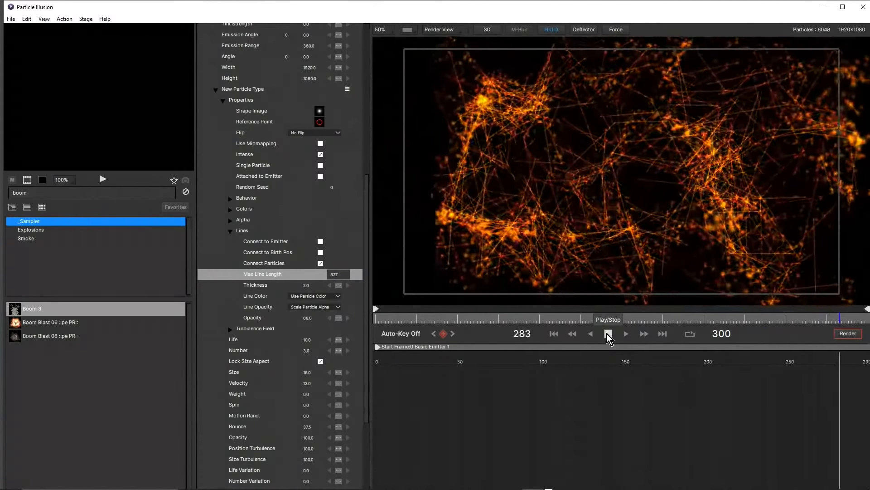
click(607, 334)
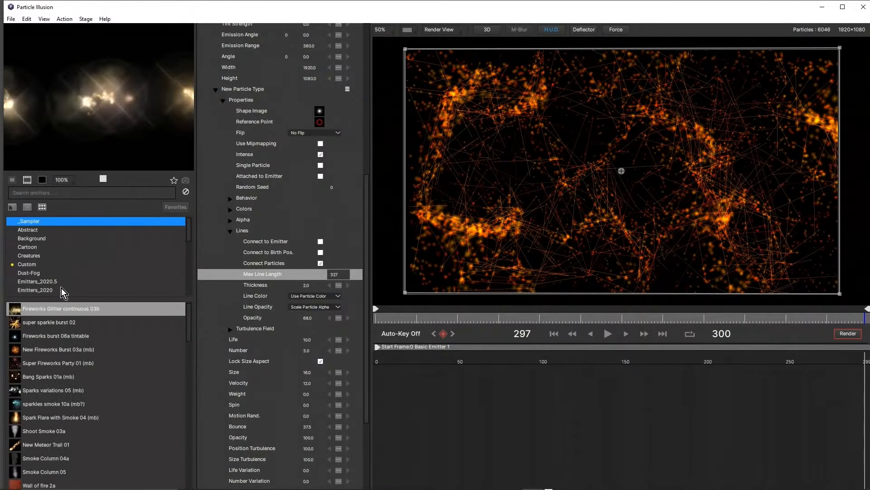
Browse the Emitters_2021 library category and preview the Chained Dots emitter.
scroll(64, 274, down, 2)
click(50, 239)
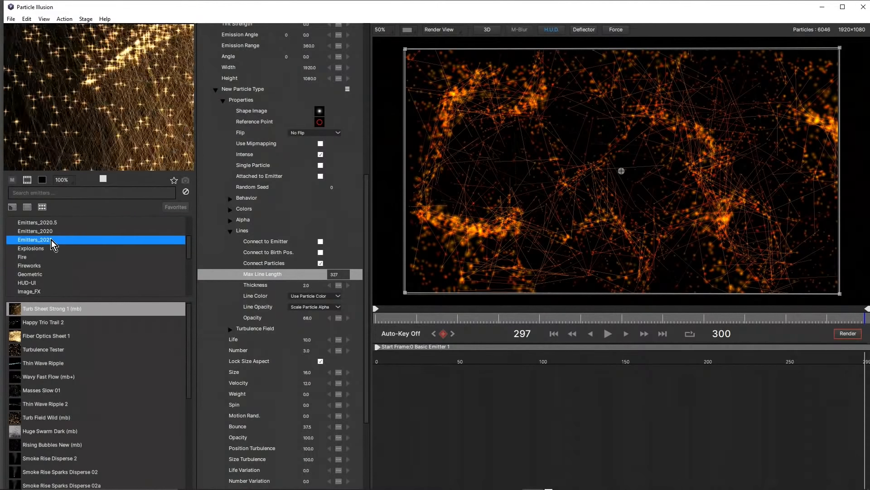
scroll(89, 336, down, 3)
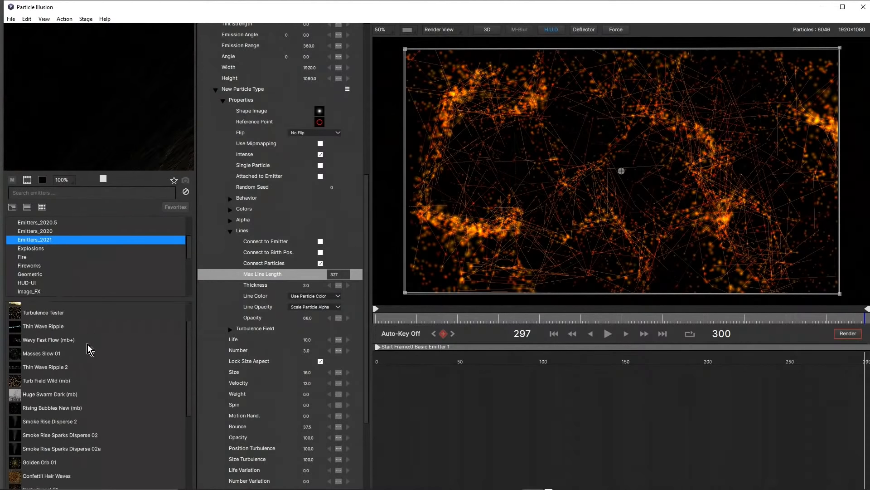
scroll(88, 363, down, 3)
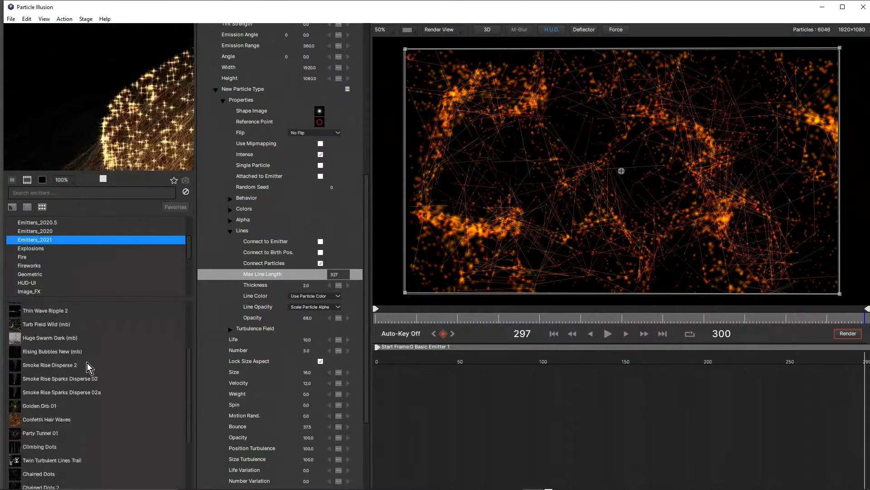
click(51, 401)
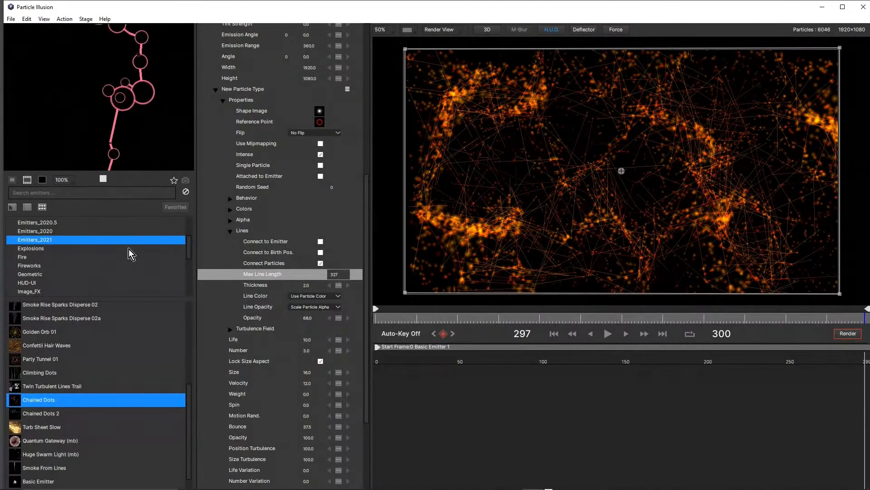
click(104, 179)
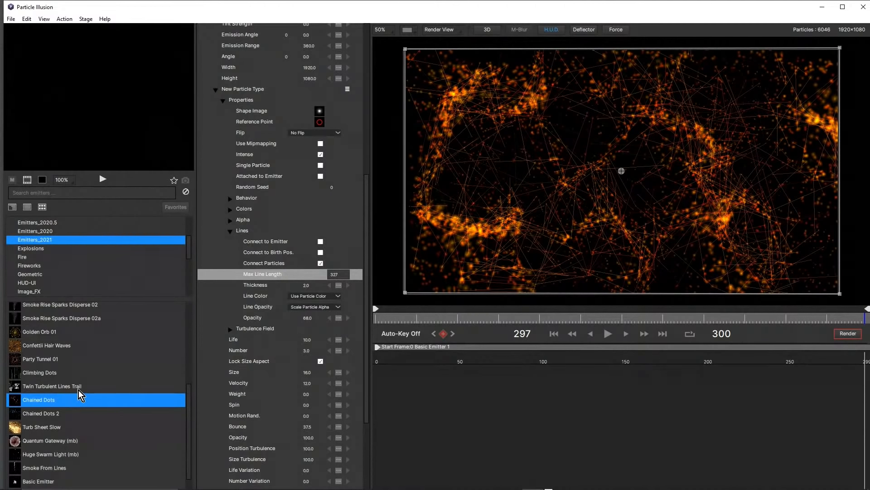
Preview the Party Tunnel 01 emitter from the library and stop its playback.
click(48, 359)
click(98, 106)
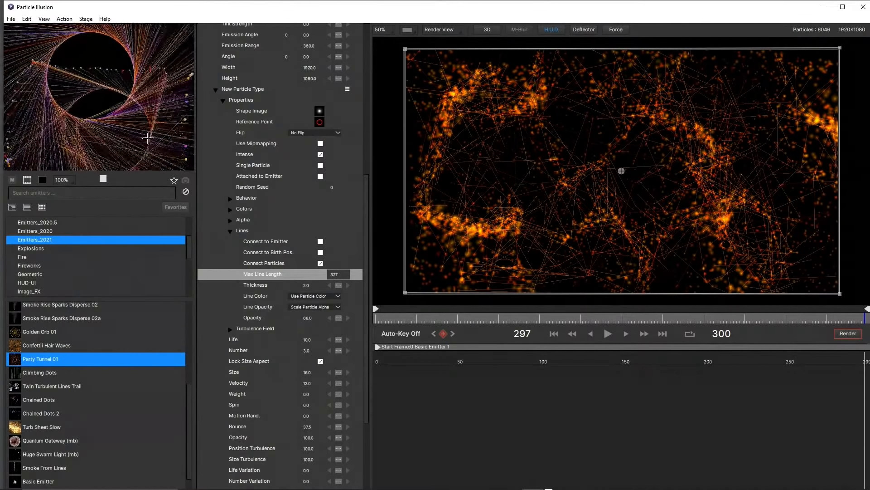
click(103, 180)
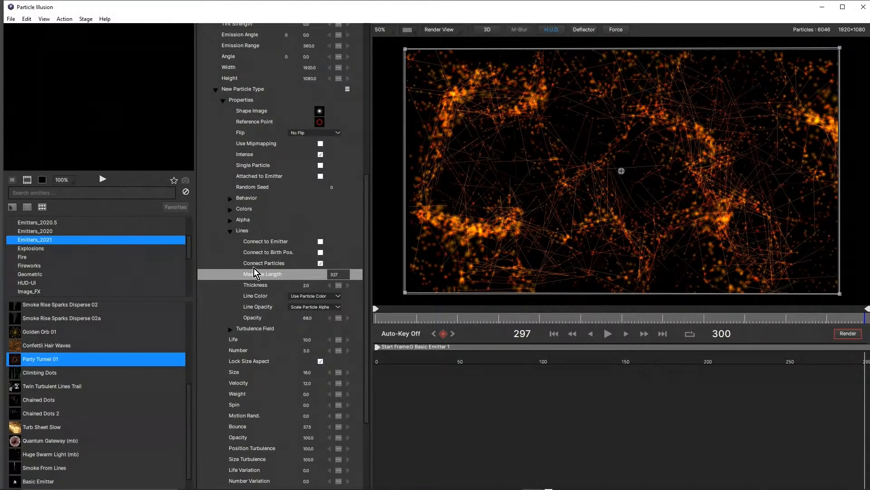
Turn off Connect Particles, enable Connect to Birth Pos. in the Lines settings, and play the animation to preview the result.
click(320, 264)
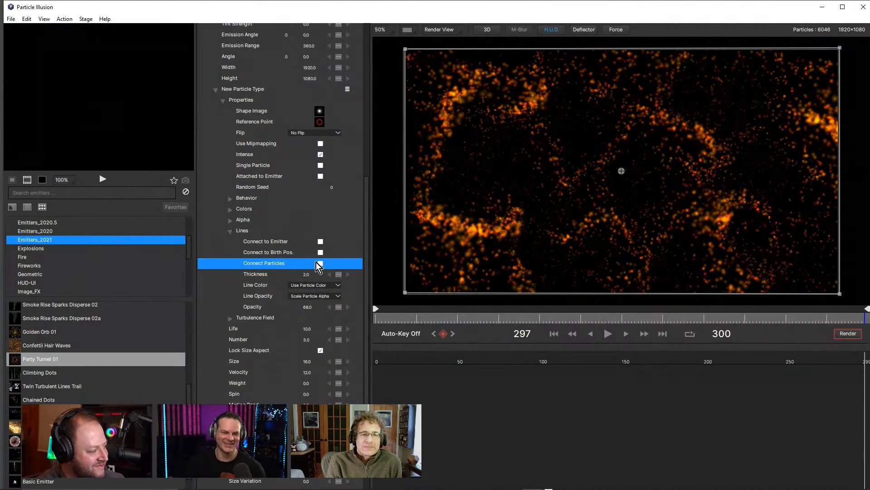
click(272, 252)
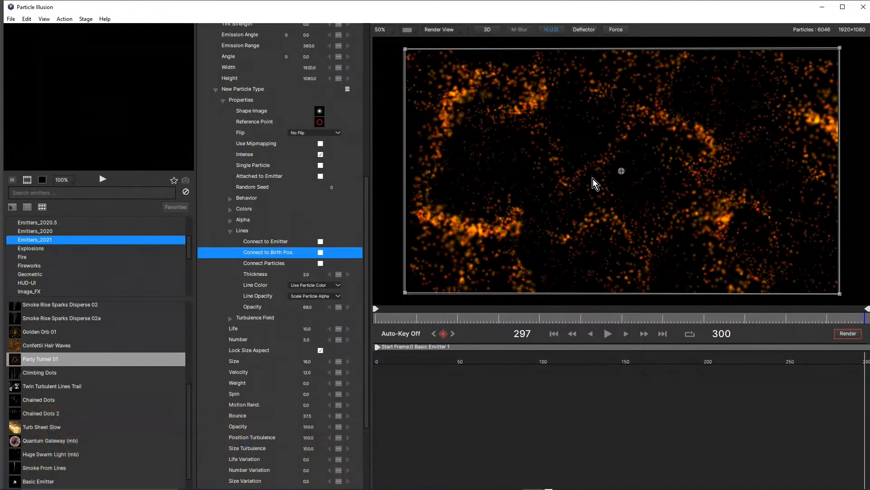
scroll(593, 179, up, 1)
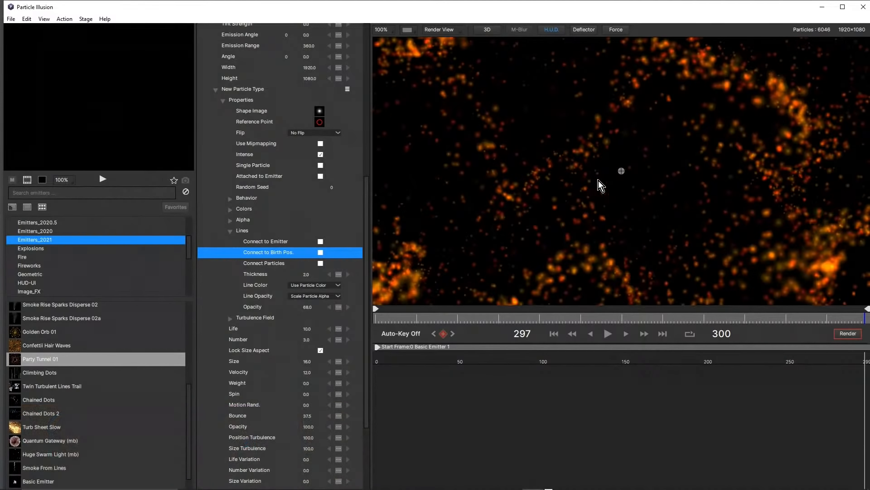
click(320, 252)
scroll(551, 165, down, 1)
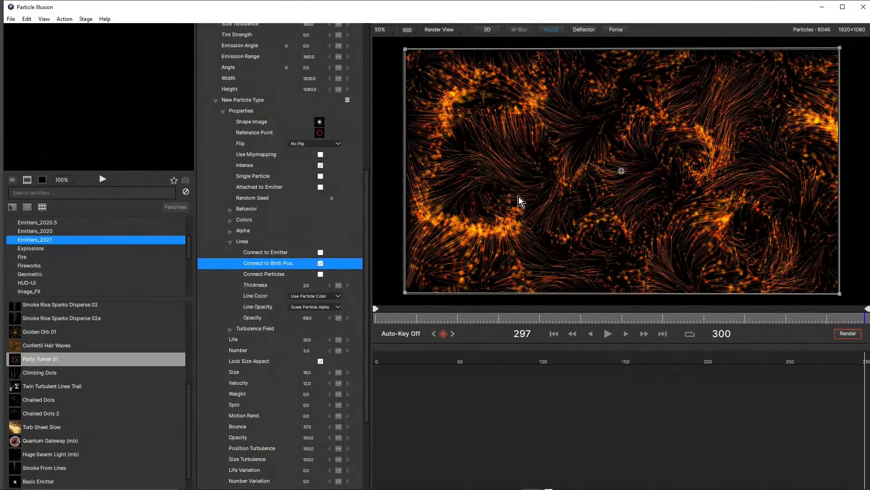
click(610, 334)
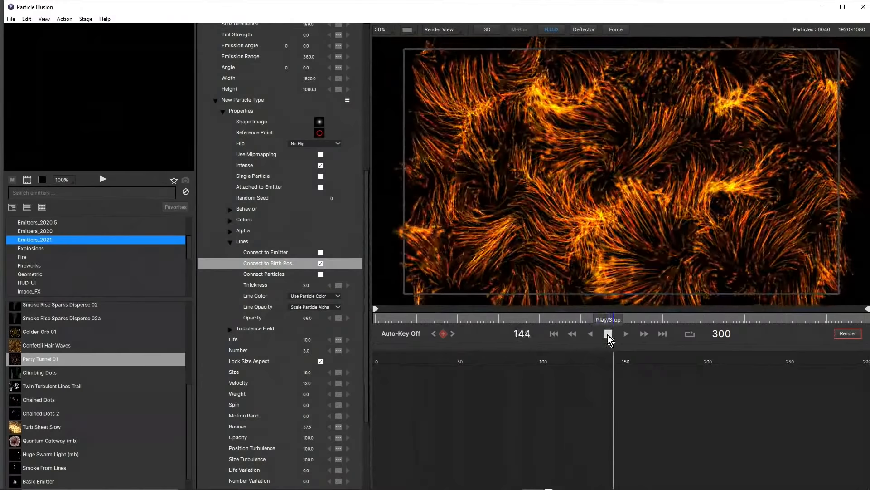
click(608, 335)
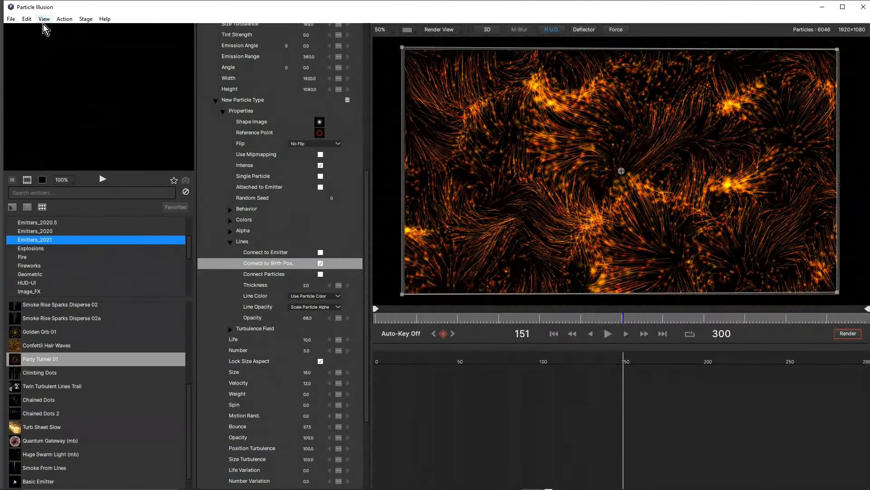
Enable Use High Quality Playback in the preferences and replay the animation.
click(45, 22)
click(67, 83)
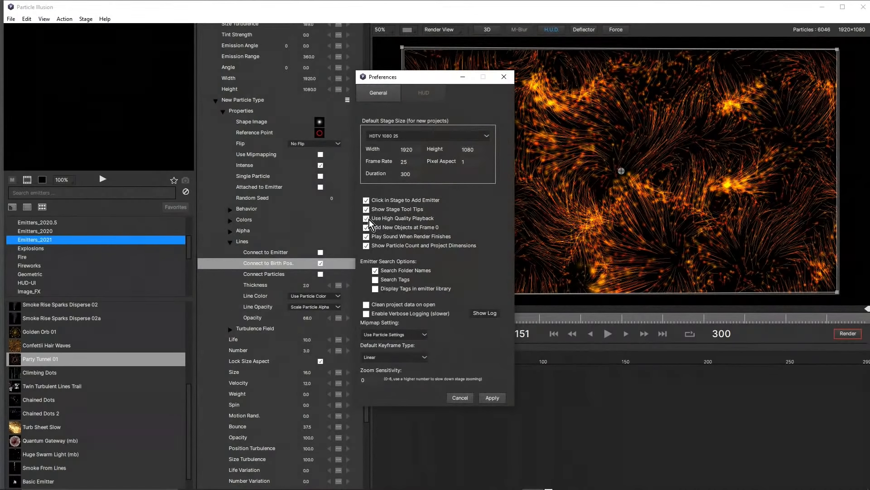
click(491, 397)
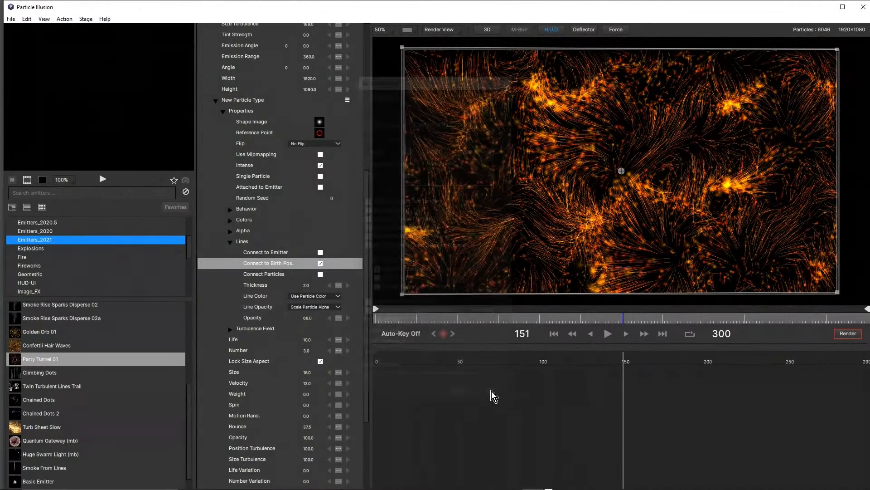
click(607, 334)
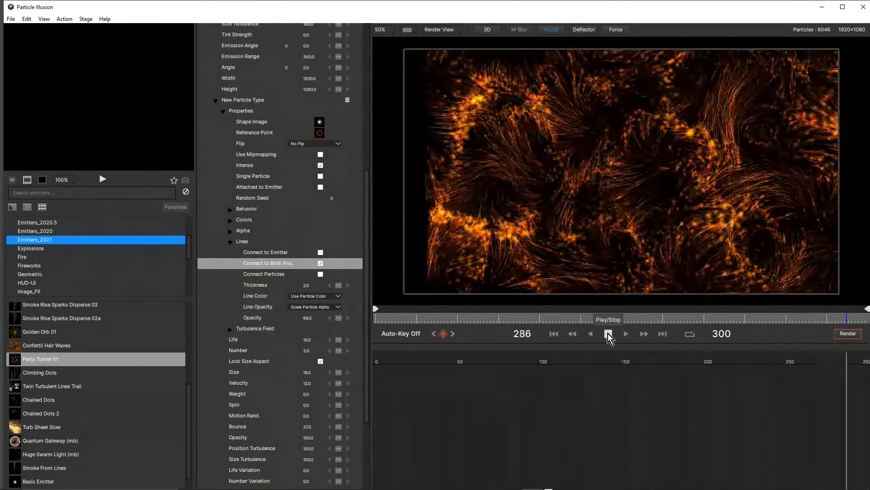
click(608, 331)
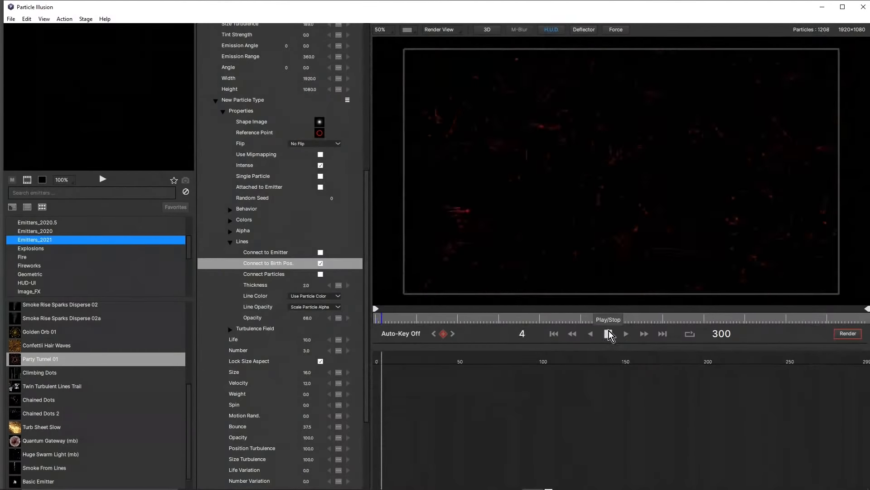
click(608, 333)
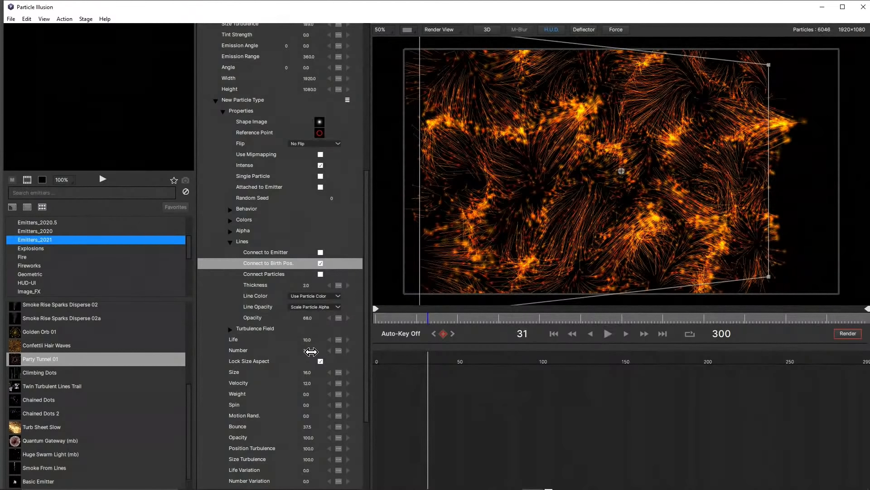
Raise the particle type's Number to 10, preview the animation, and move to frame 169.
drag(311, 351, 312, 350)
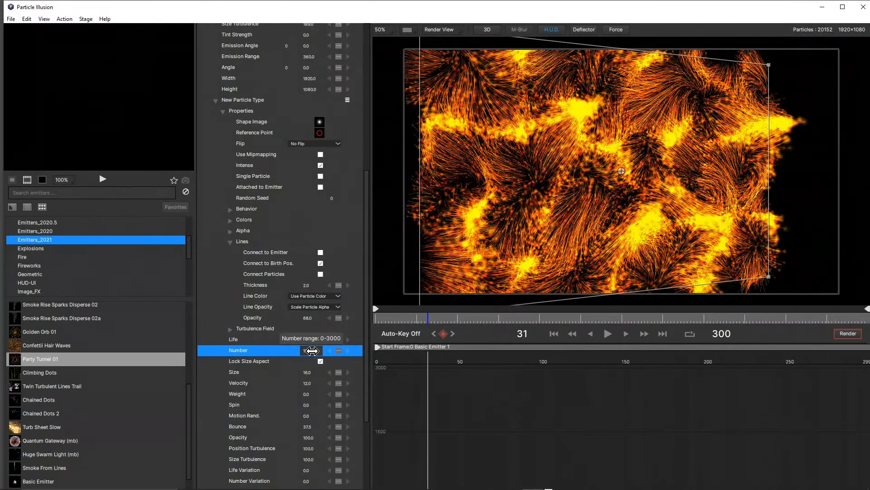
click(607, 337)
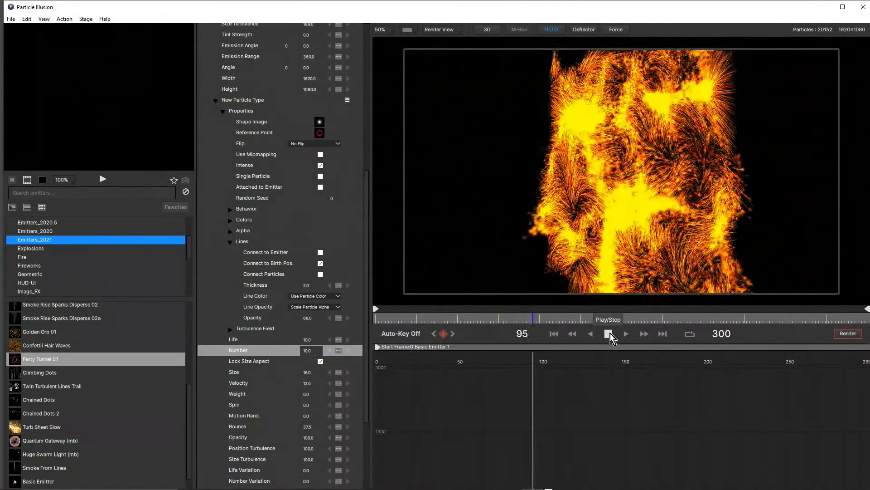
click(610, 333)
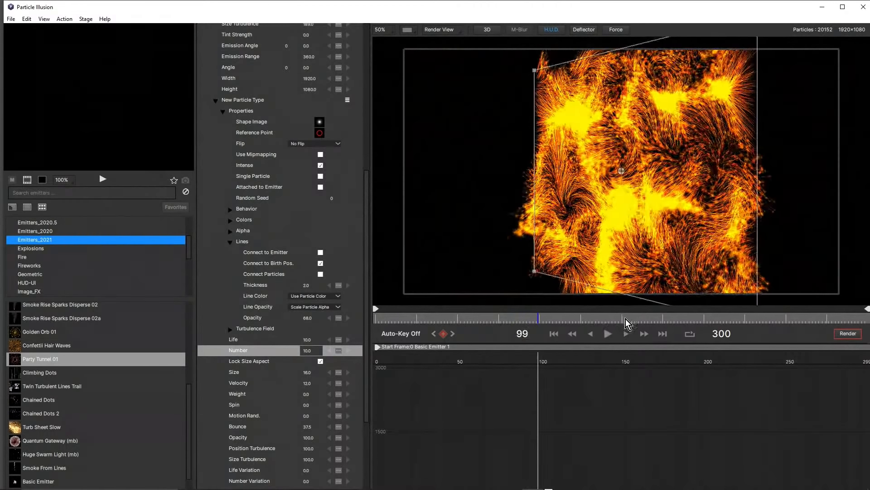
click(654, 317)
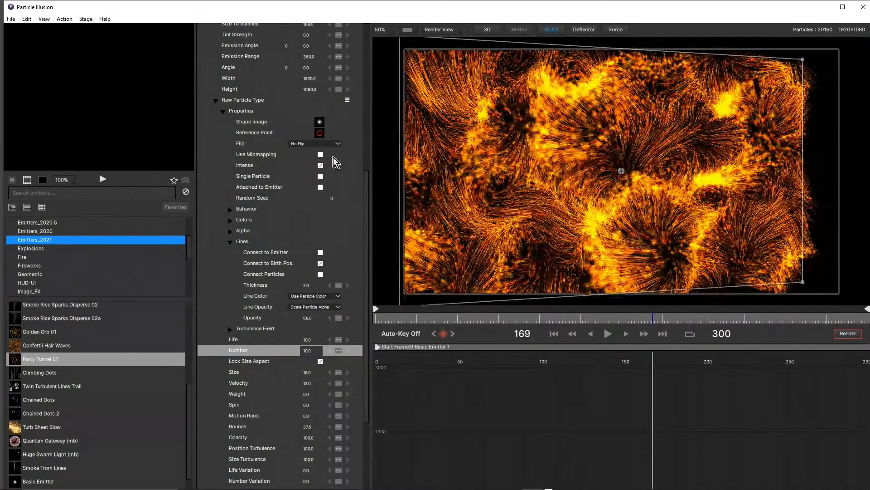
Set Basic Emitter 1's Size Turbulence to 39 and the Opacity of its particle lines to 47.
drag(368, 197, 355, 36)
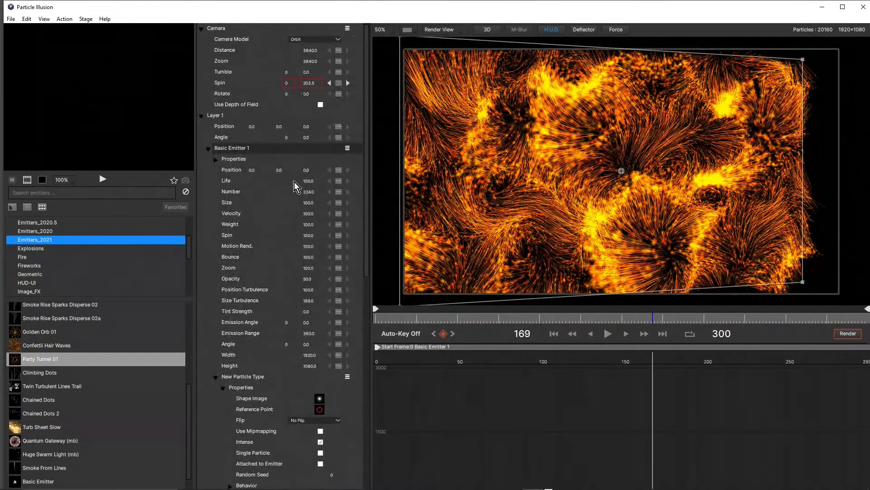
drag(314, 305, 251, 309)
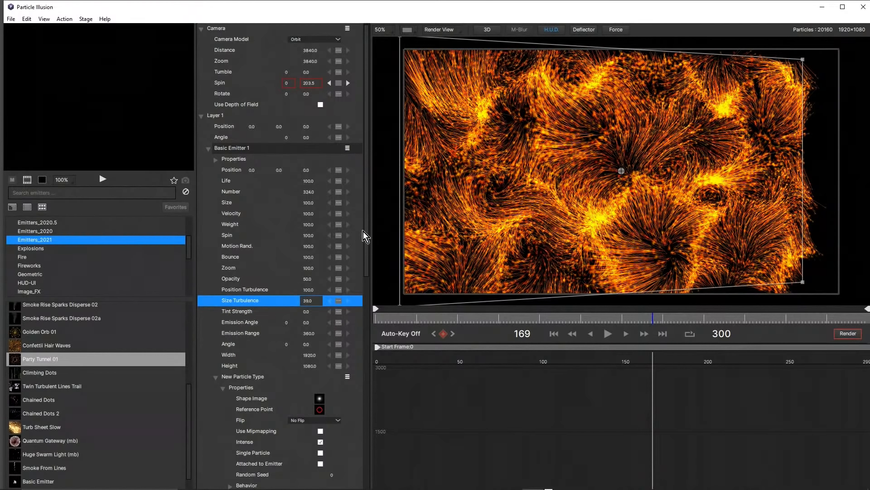
scroll(365, 233, down, 10)
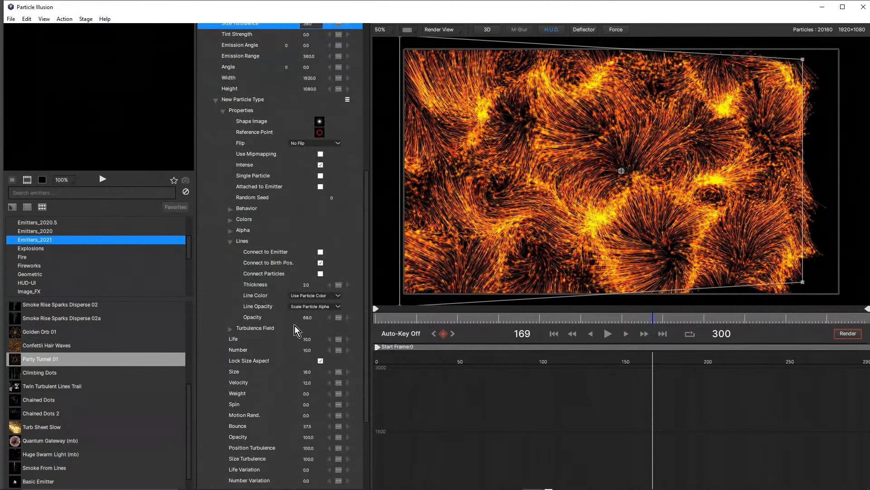
drag(309, 318, 298, 325)
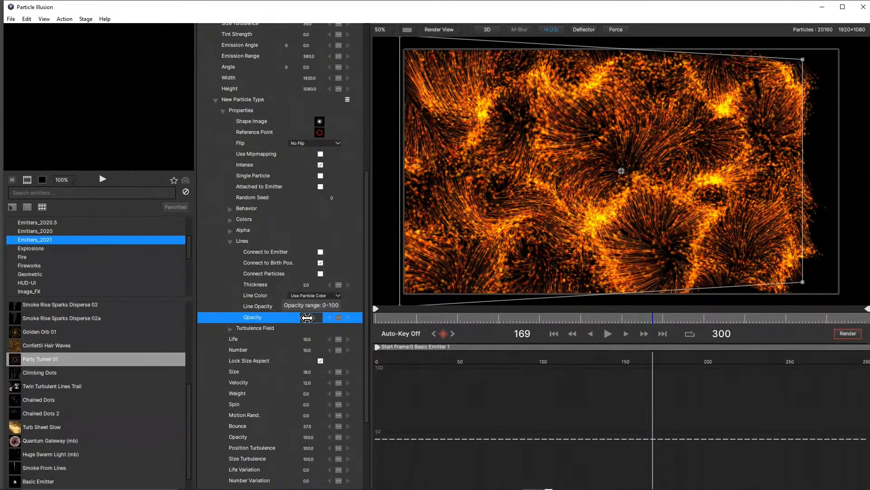
drag(308, 317, 311, 320)
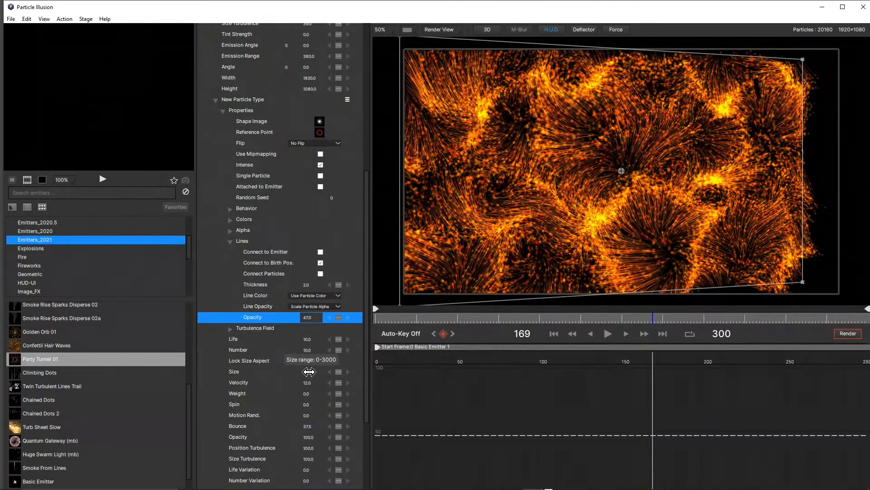
Set the particle type's Size to 0 and play the animation, including a replay from near the start.
click(304, 372)
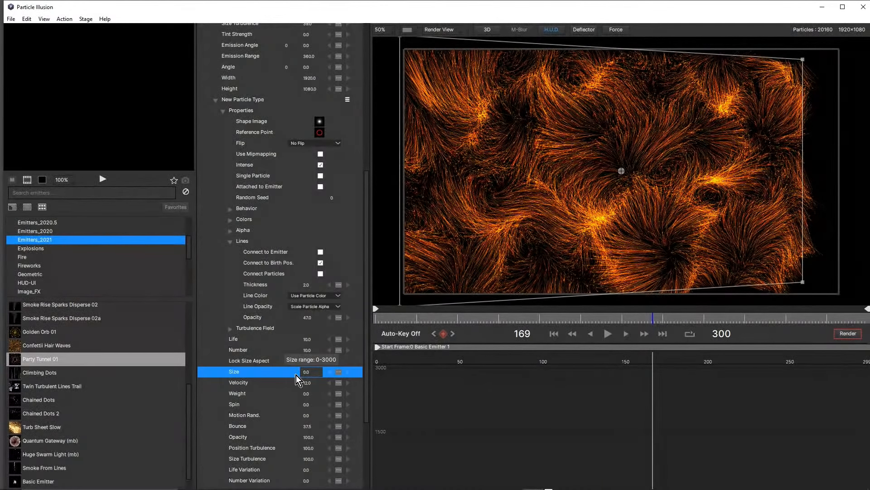
click(608, 333)
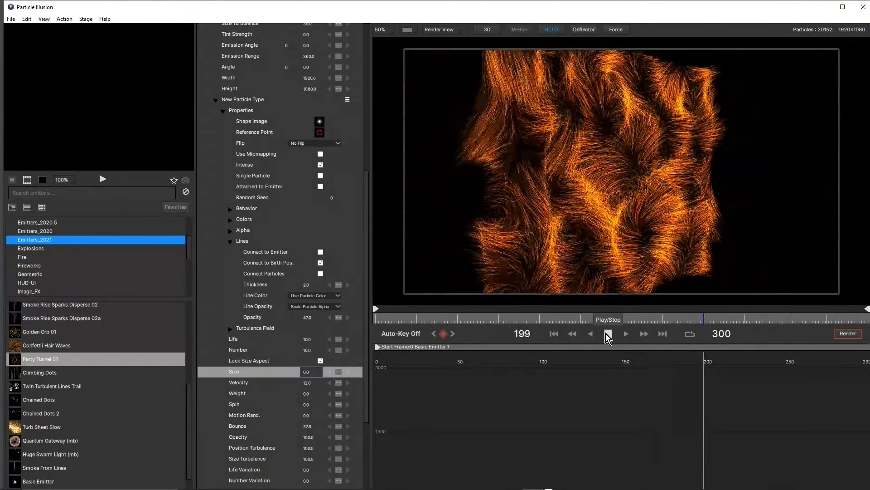
click(607, 334)
click(396, 317)
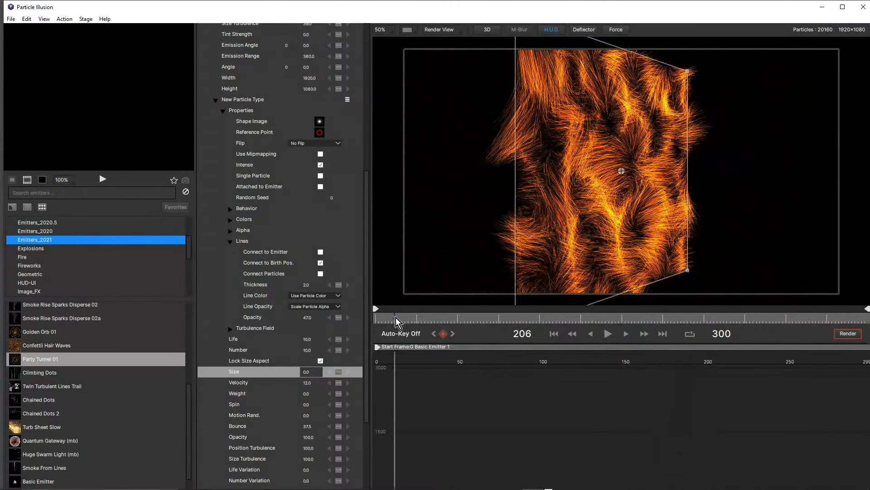
click(607, 333)
click(607, 333)
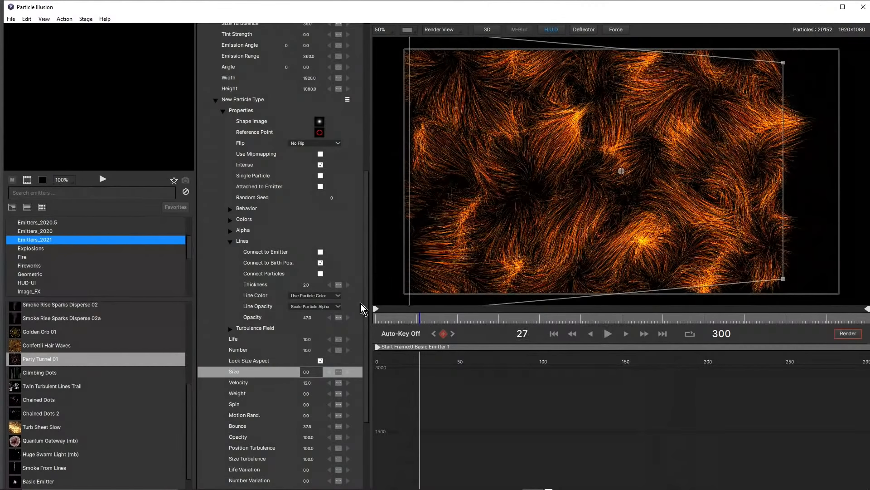
Collapse Basic Emitter 1's parameters and deactivate the emitter so it is hidden on the stage.
drag(367, 292, 368, 388)
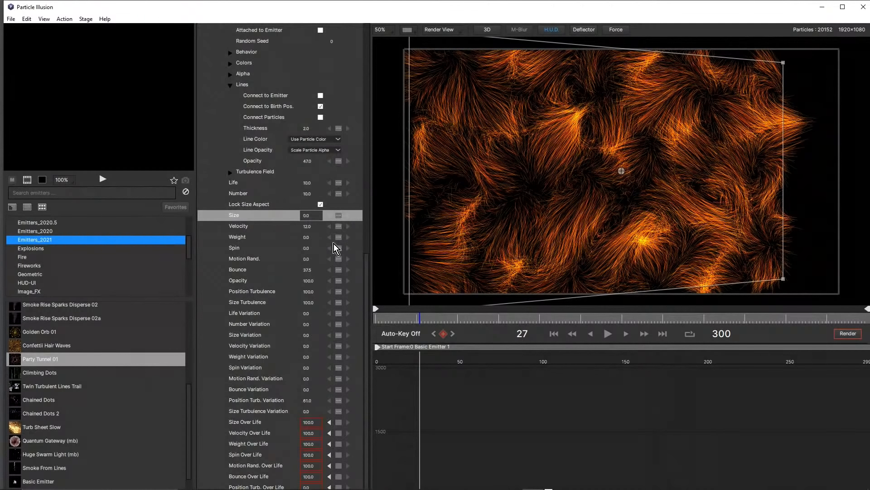
drag(366, 268, 365, 286)
drag(368, 316, 349, 50)
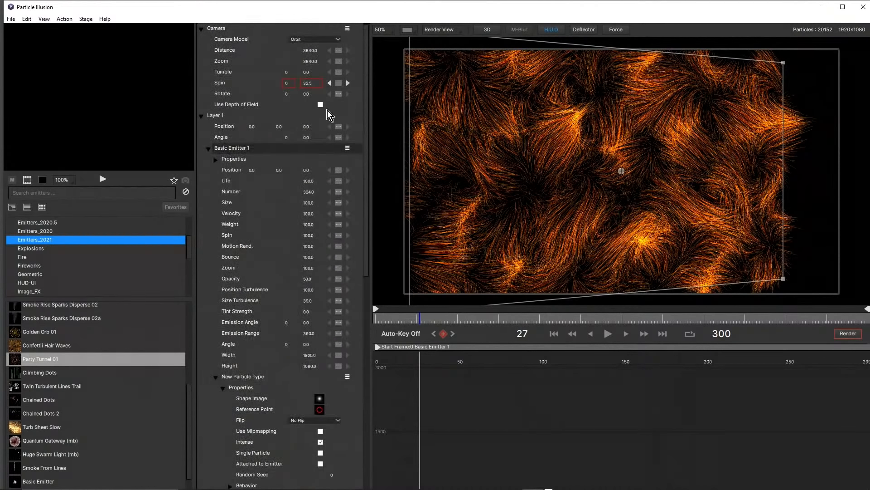
click(208, 148)
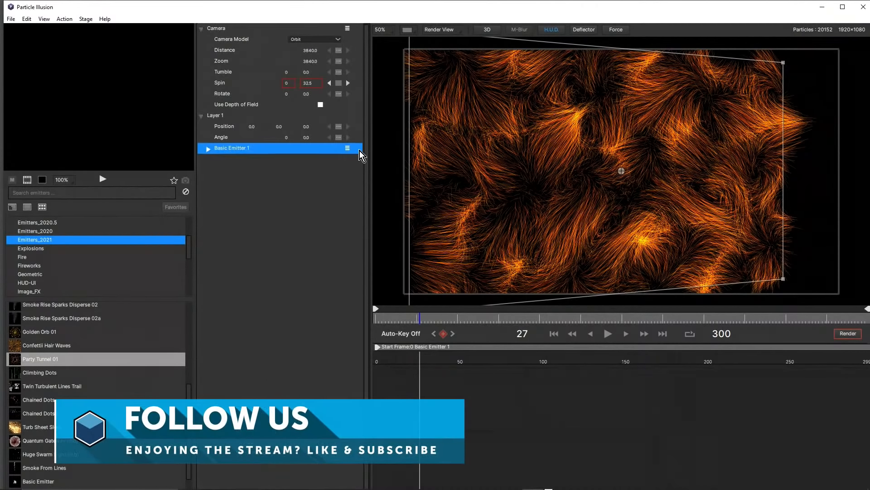
click(347, 148)
click(317, 175)
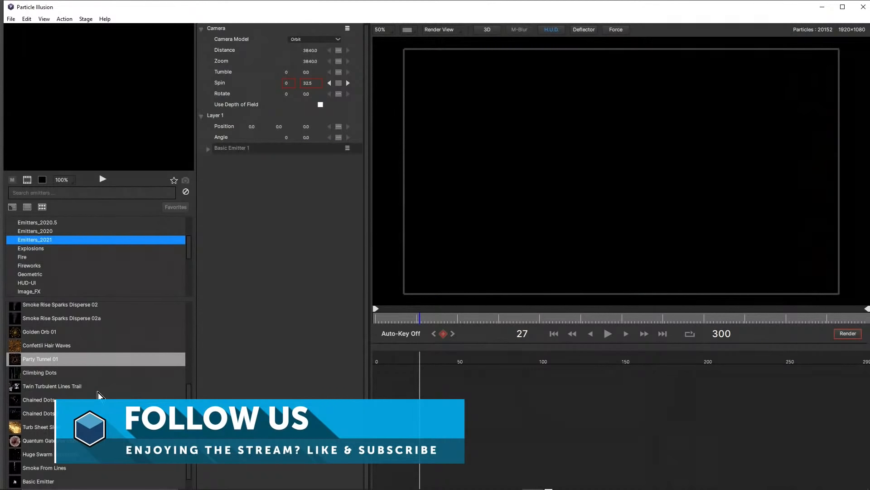
Preview the Chained Dots and Party Tunnel 01 library emitters, widening the preview for the tunnel.
click(44, 402)
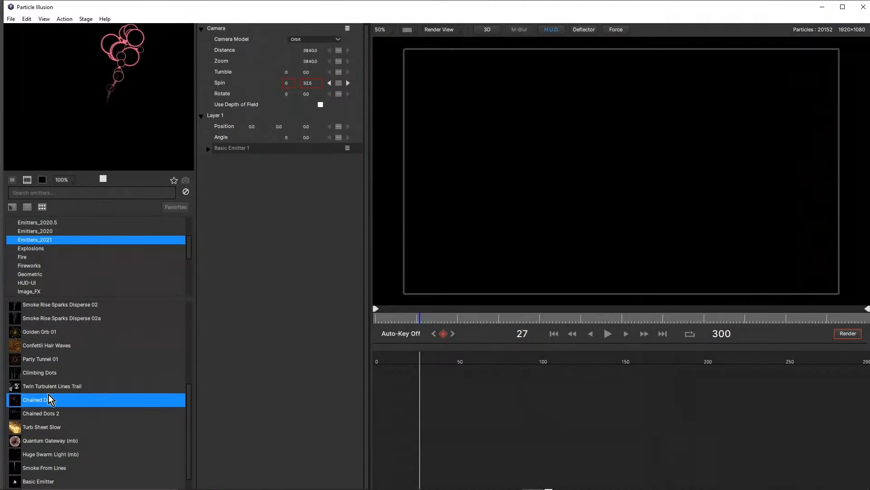
click(37, 360)
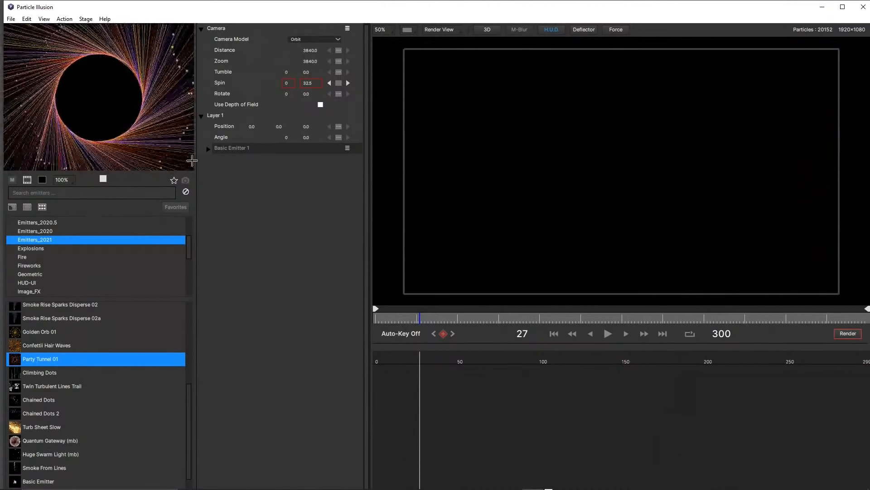
drag(197, 162, 418, 206)
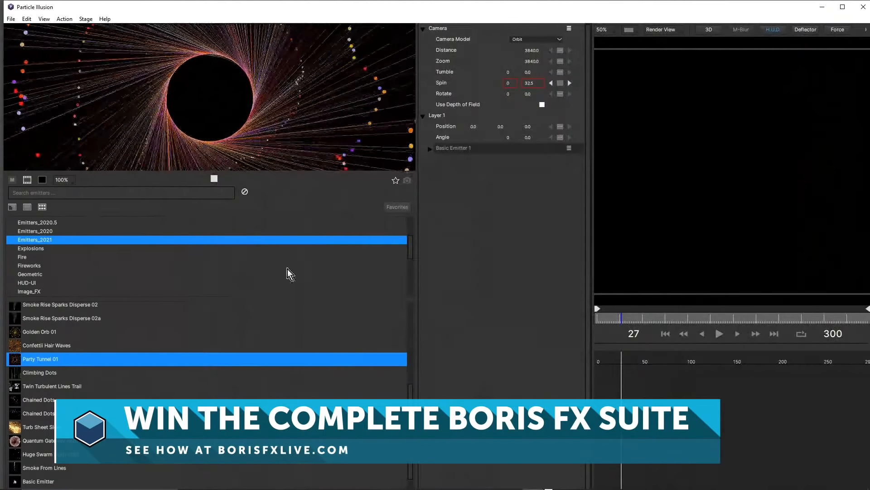
Add the super sparkle burst 01 emitter from the Explosions category to the scene and narrow the library area again.
click(38, 251)
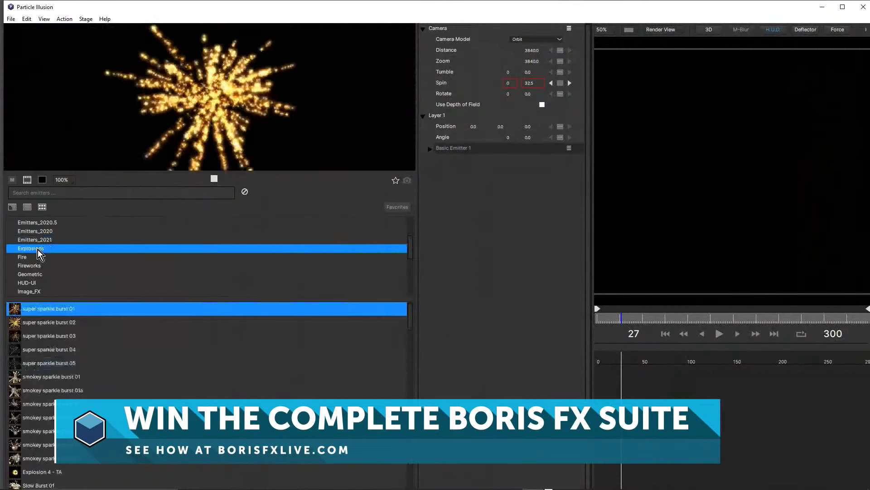
double_click(36, 309)
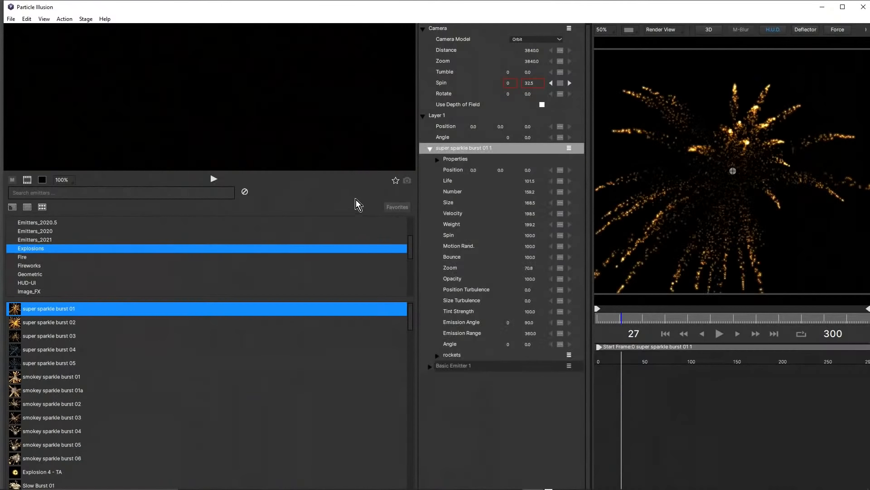
drag(418, 176, 171, 176)
Play the sparkle burst with the spinning orbit camera, return to the start, and replay it.
click(597, 333)
click(597, 333)
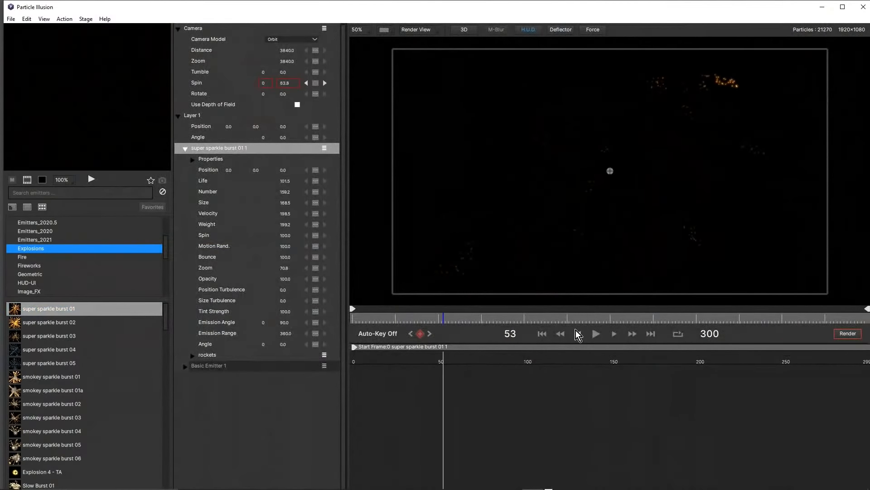
drag(387, 318, 320, 317)
click(596, 333)
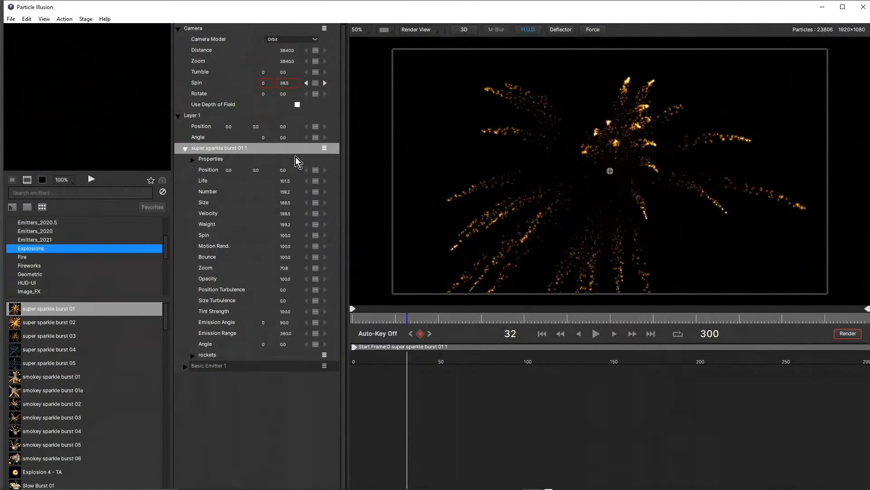
Set the super sparkle burst's Life to 205.5 and play the burst from the first frame.
click(287, 181)
drag(288, 181, 339, 183)
click(542, 333)
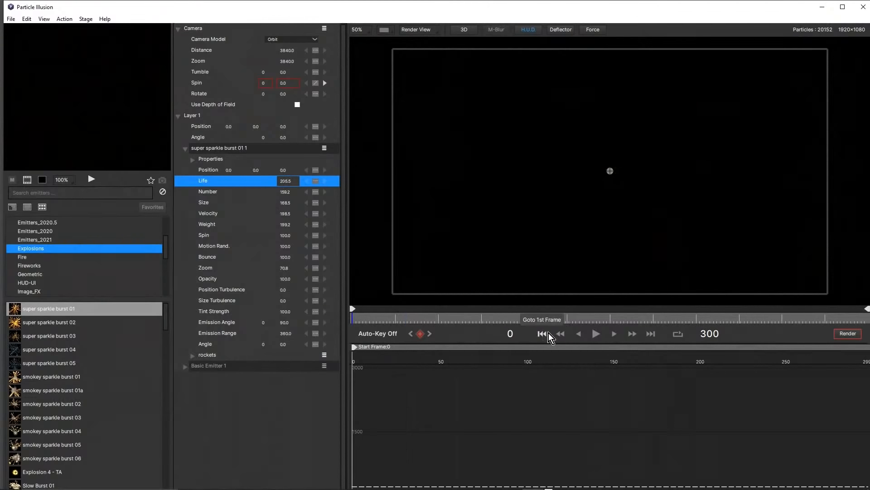
click(595, 334)
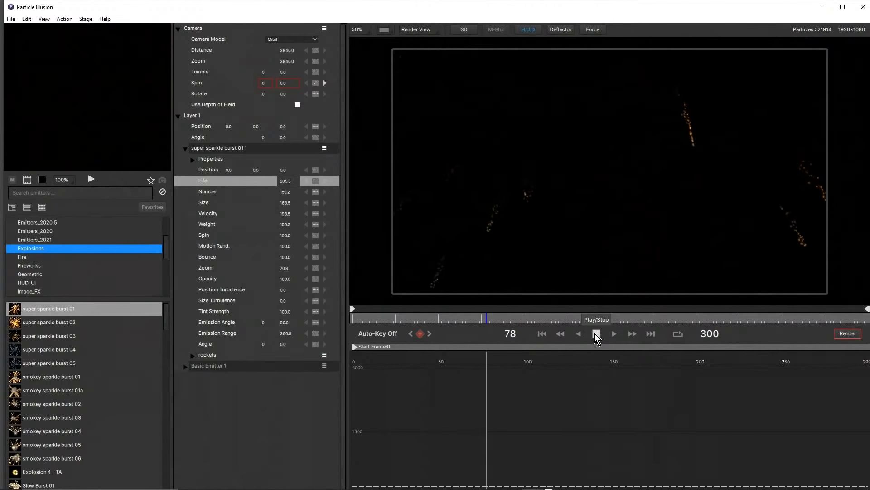
click(595, 333)
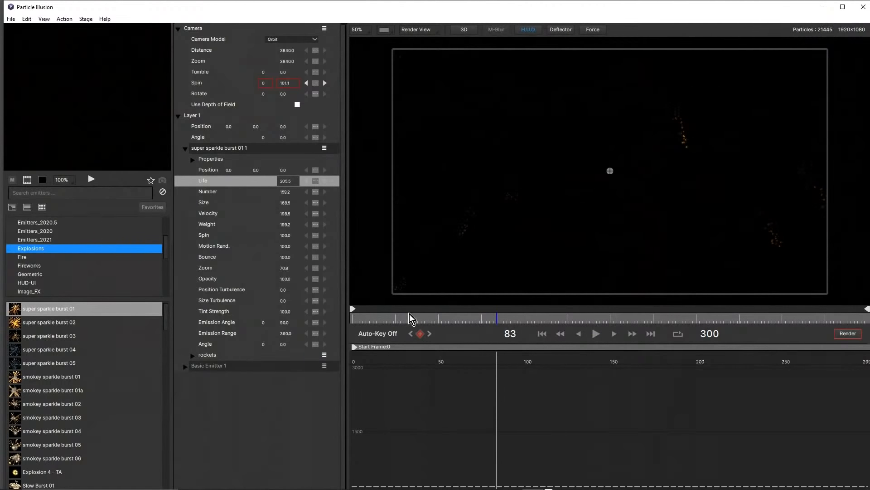
Rewind to frame 0, replay the longer-lived sparkle burst, and stop it partway through the explosion.
drag(409, 313, 337, 318)
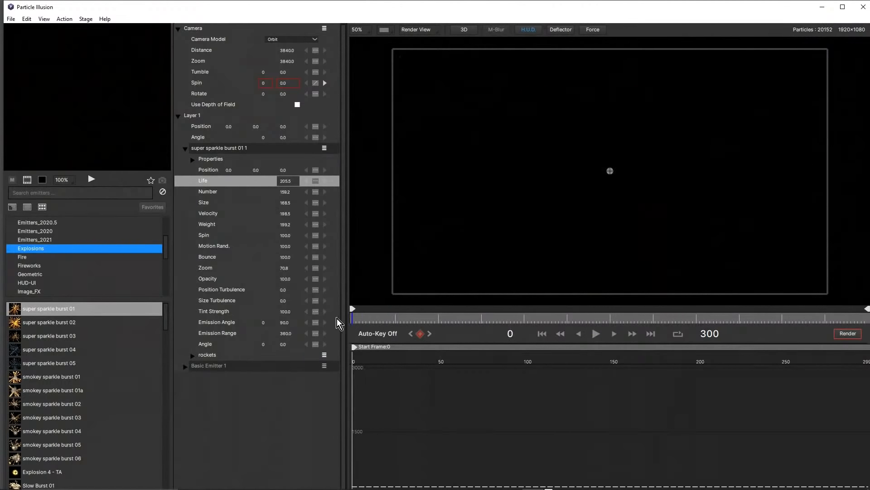
click(597, 333)
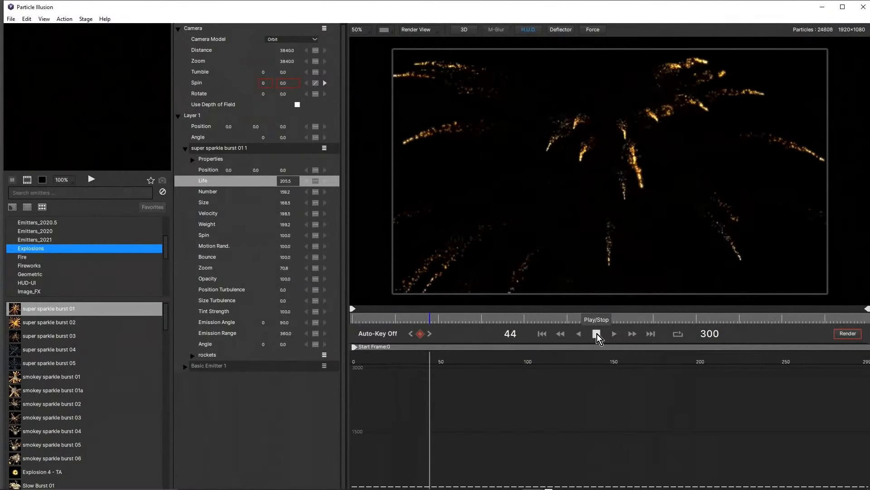
click(597, 334)
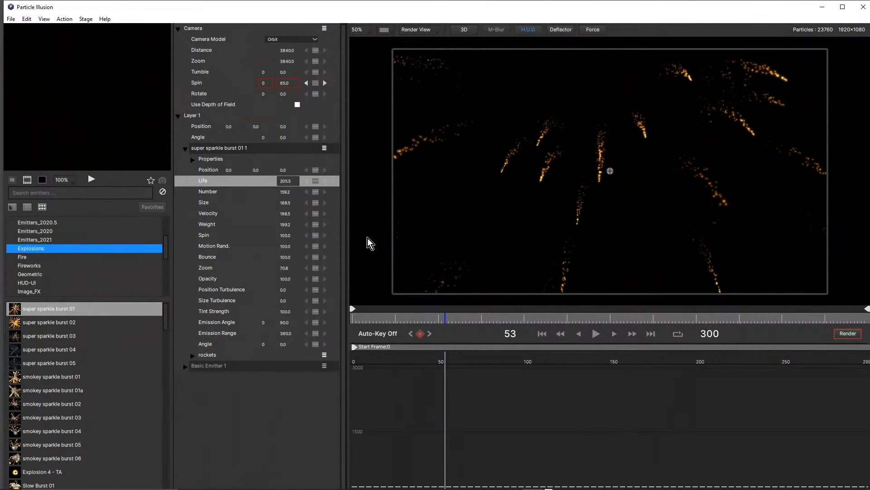
click(542, 333)
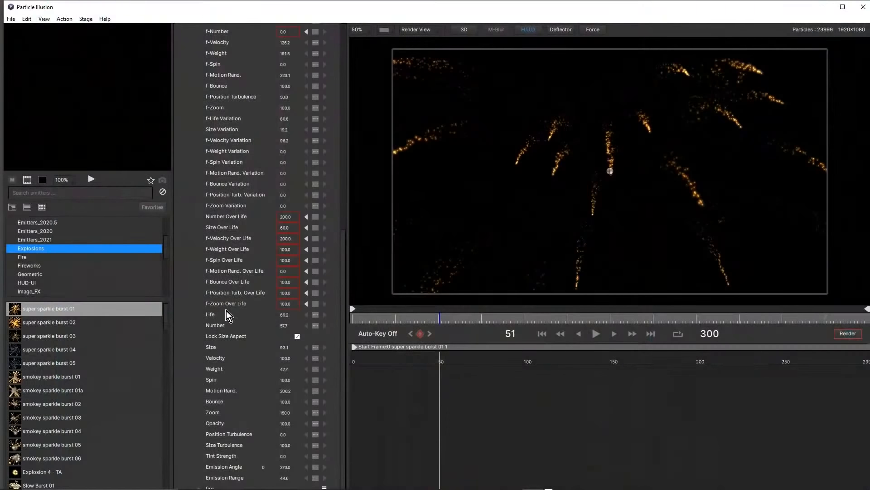
Try Connect to Emitter in the rockets' Lines properties, turn it off again, and collapse the Lines group.
drag(343, 253, 336, 127)
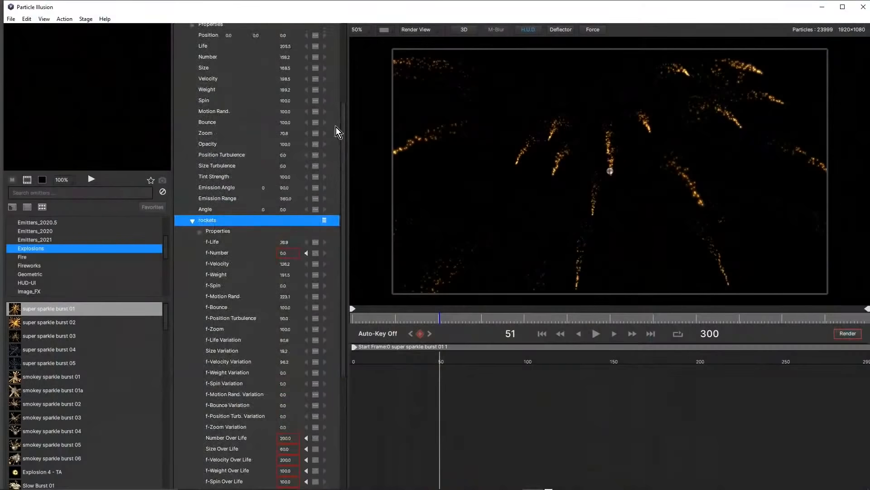
click(199, 231)
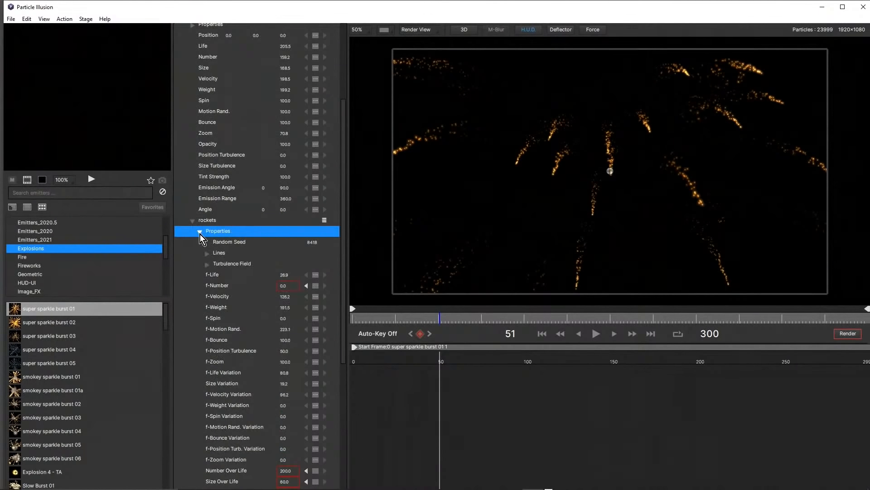
click(207, 253)
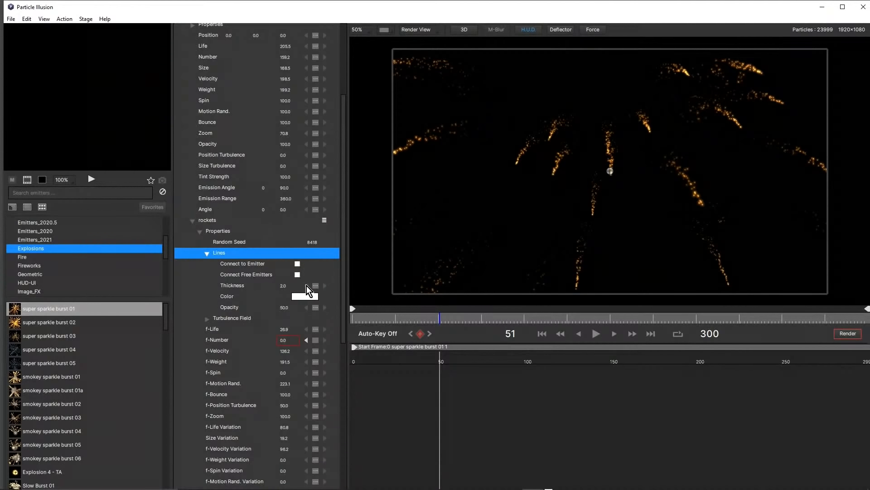
click(298, 264)
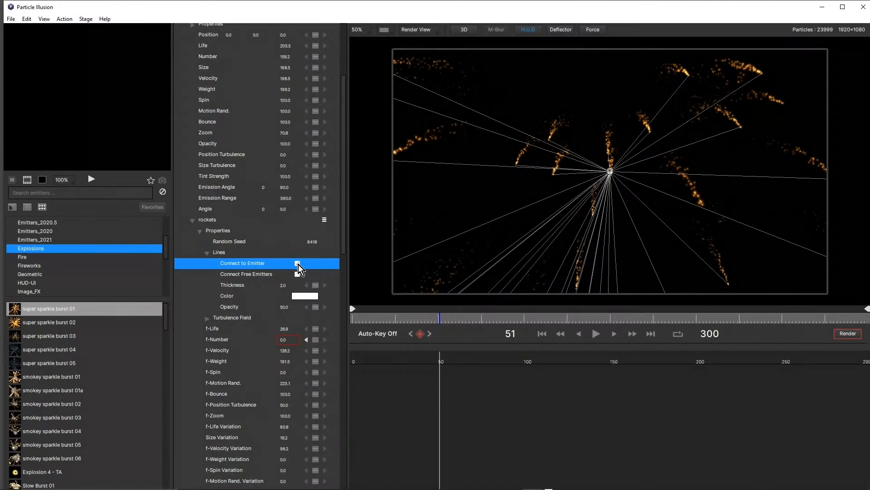
click(298, 264)
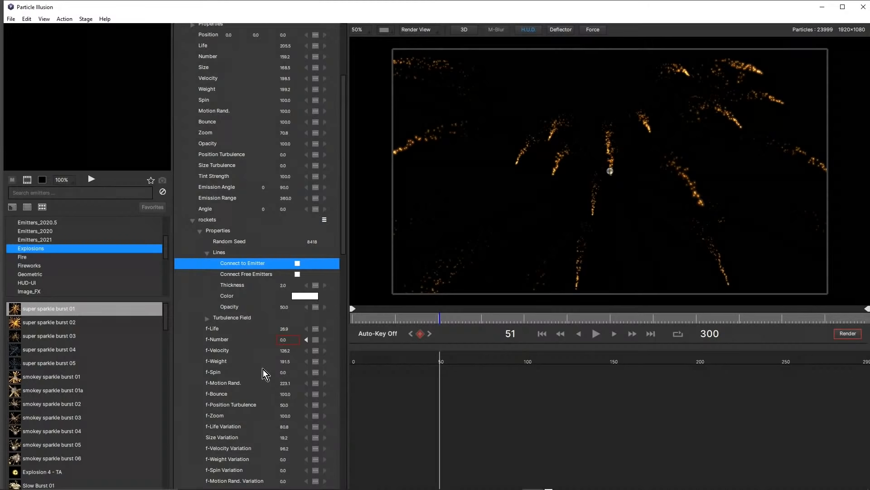
click(208, 255)
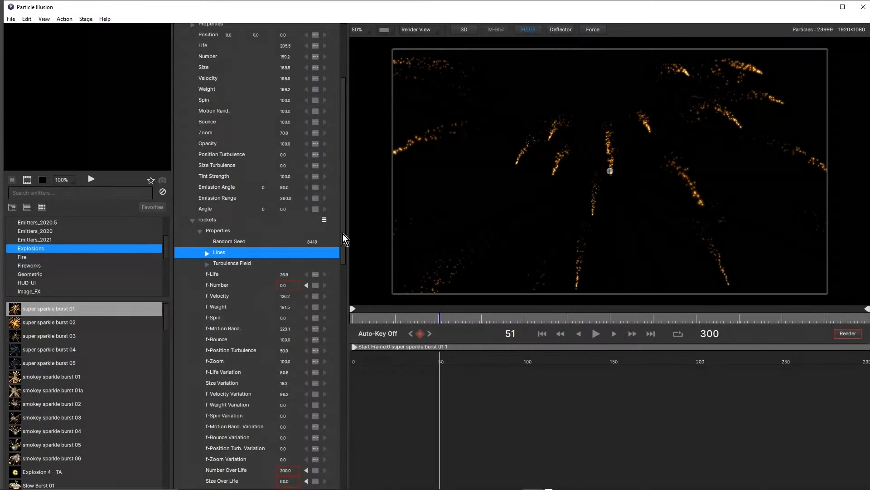
Enable Connect to Main Emitter in the fire particle's Lines properties and set the line opacity to 7.0.
drag(343, 234, 344, 474)
scroll(344, 474, up, 3)
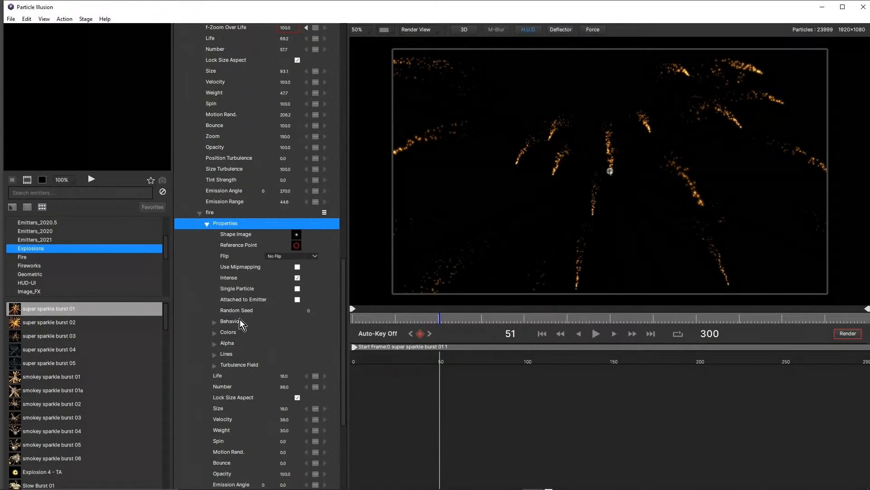
click(214, 354)
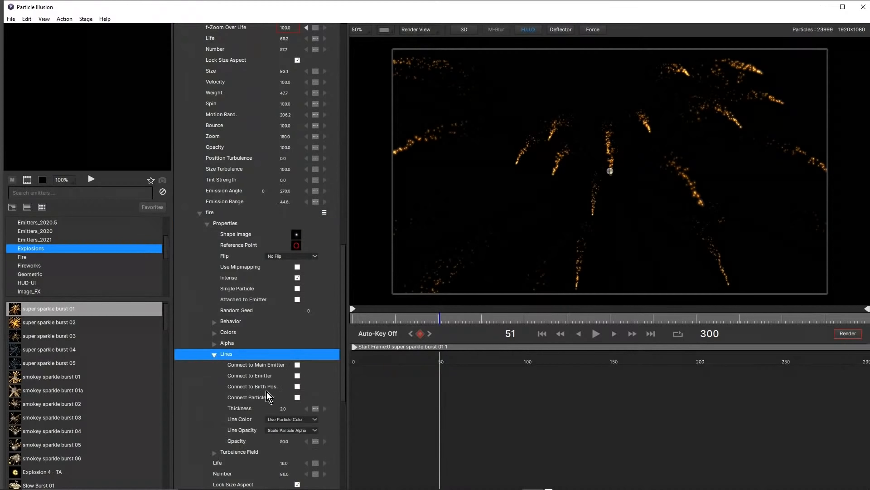
click(297, 364)
scroll(299, 364, down, 3)
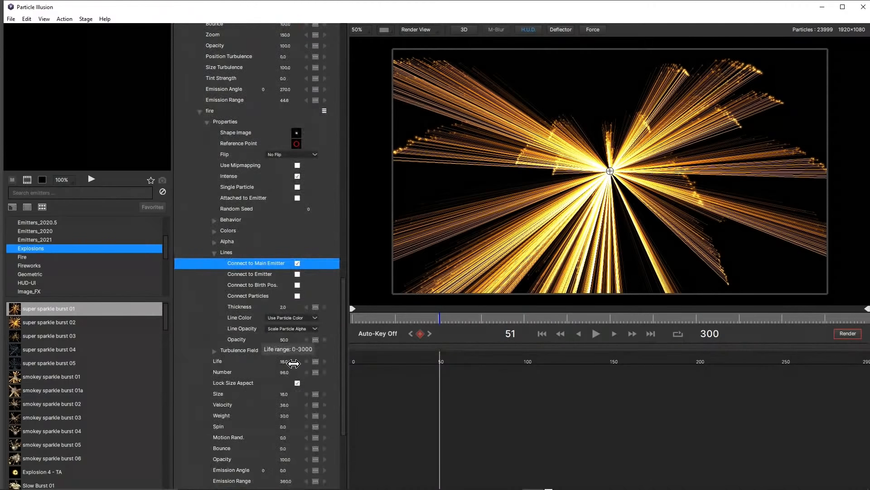
click(286, 340)
drag(286, 341, 269, 343)
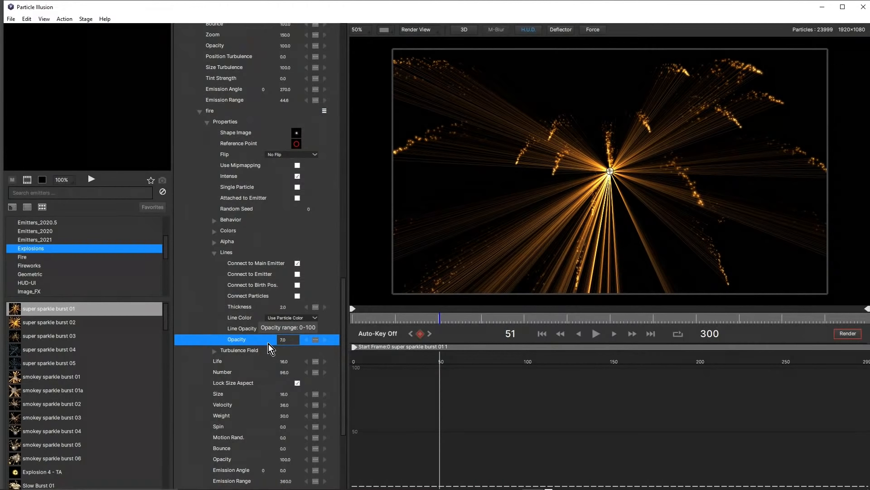
Play the burst repeatedly from frame 0 to examine the faint lines connecting the fire particles to the main emitter.
click(596, 333)
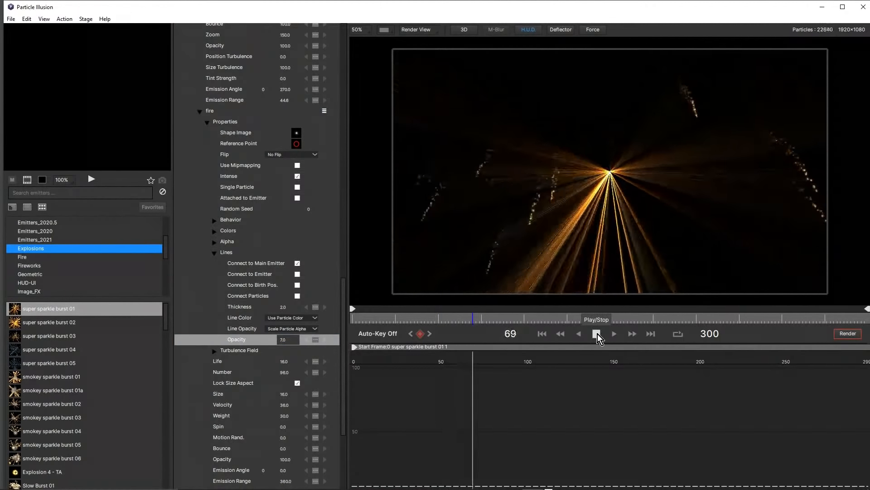
drag(385, 322, 352, 318)
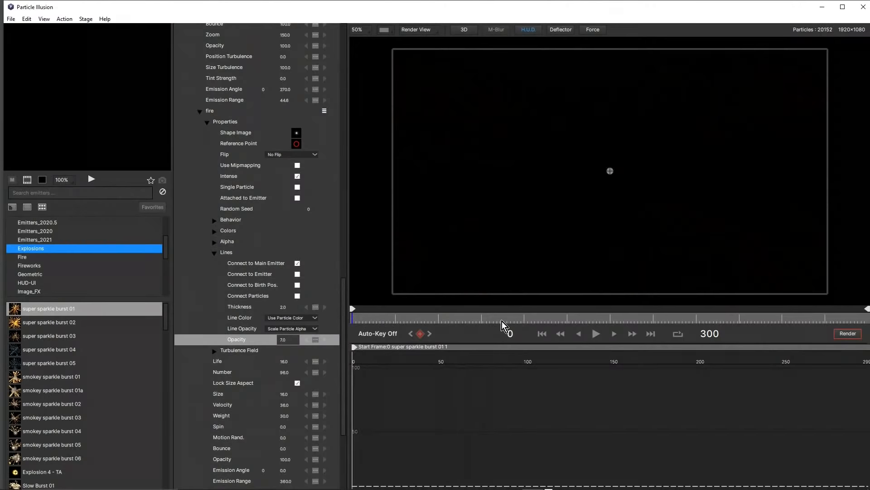
click(594, 334)
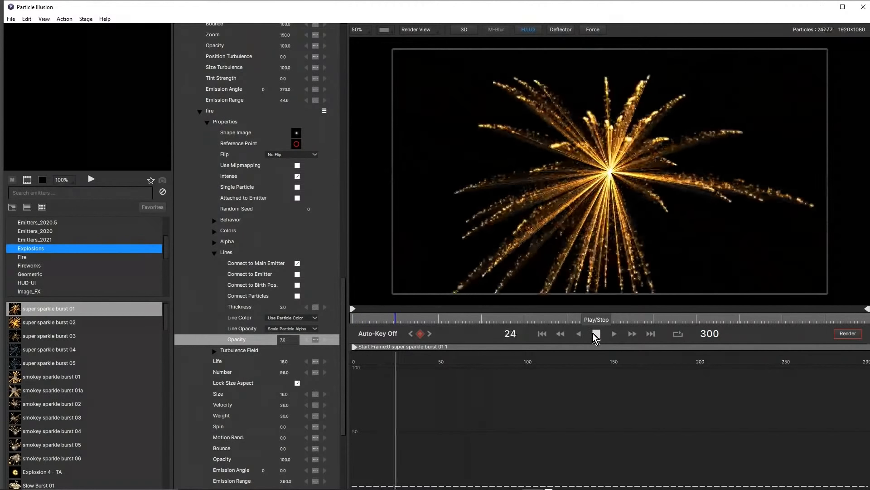
drag(387, 317, 336, 318)
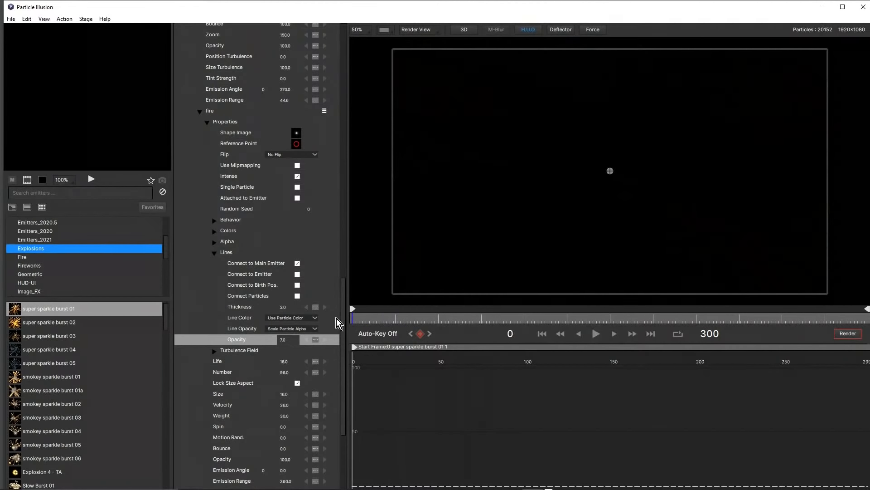
click(594, 333)
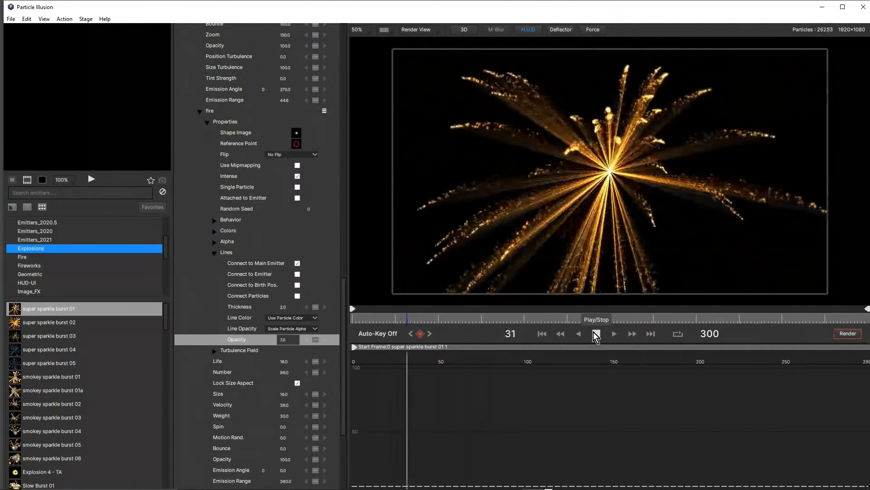
click(595, 334)
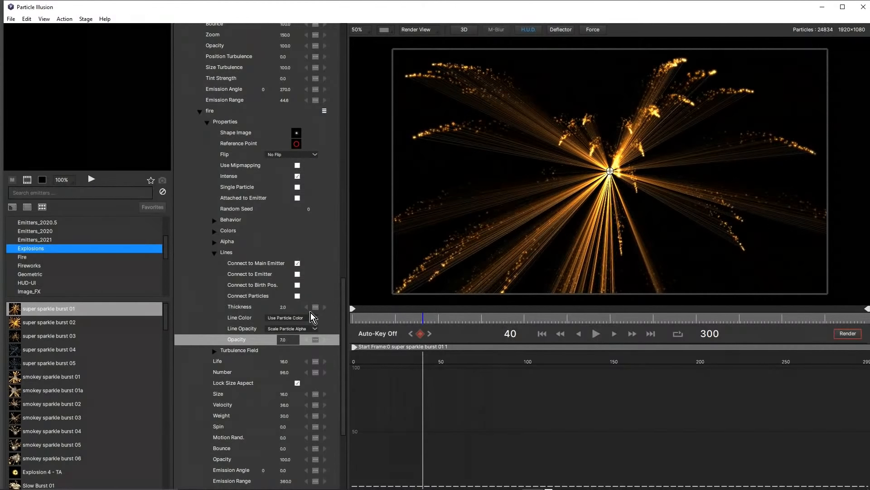
Switch the fire particle's lines from Connect to Main Emitter to Connect to Emitter and inspect the trails up close.
click(299, 262)
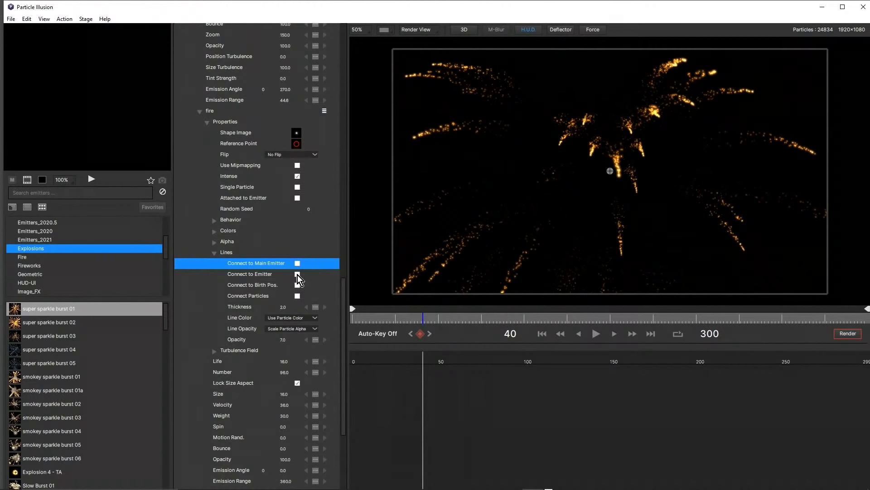
click(297, 274)
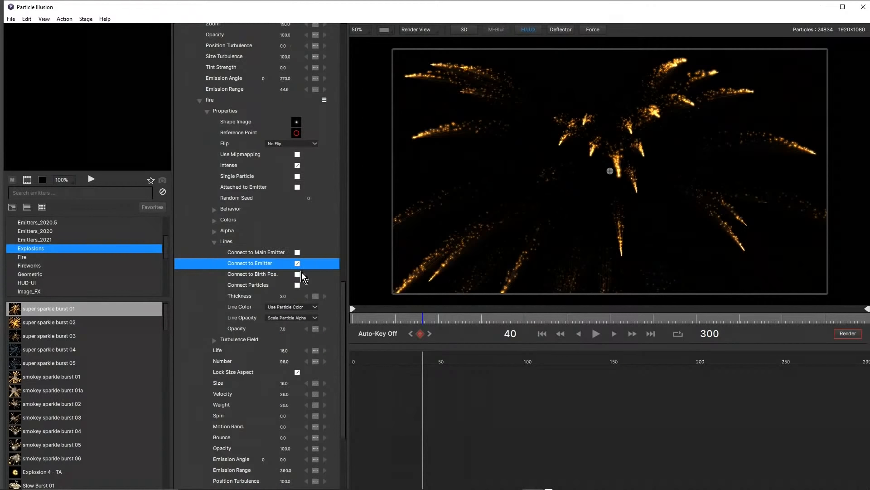
scroll(625, 165, up, 2)
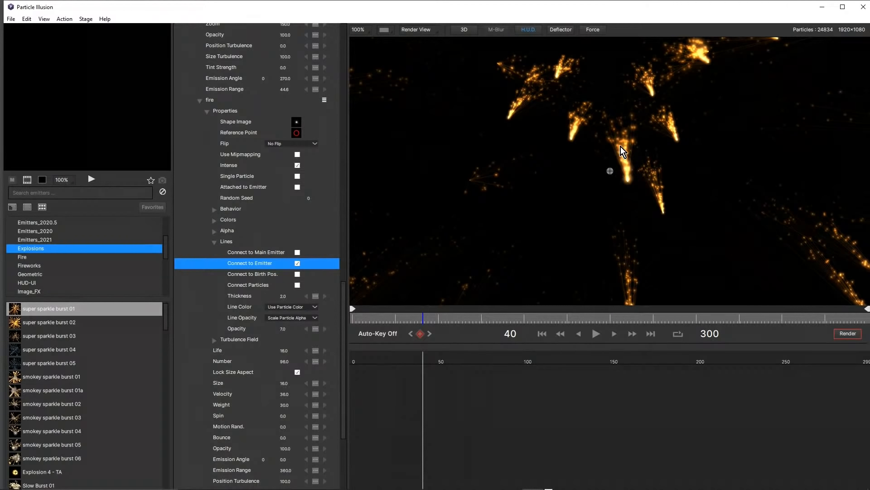
scroll(634, 159, up, 1)
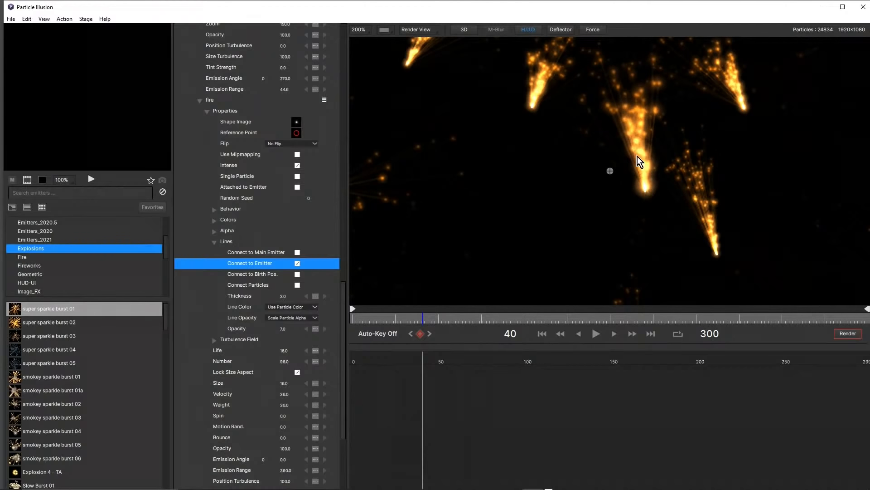
scroll(643, 193, down, 1)
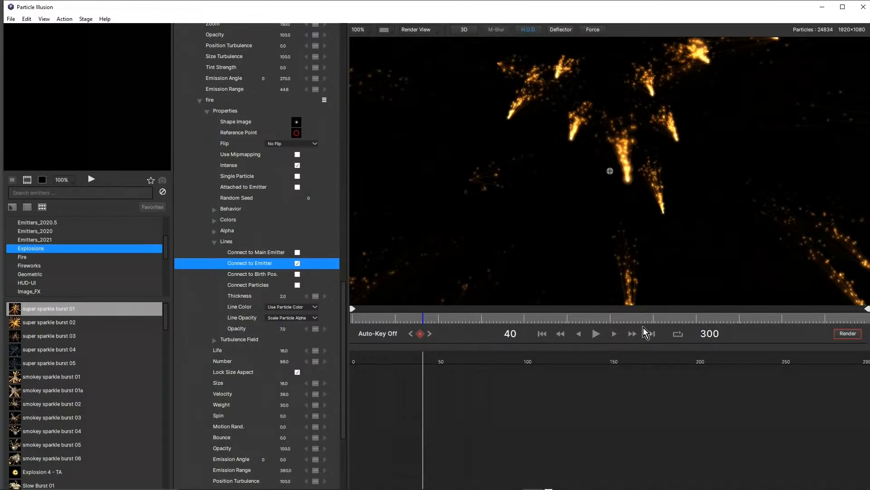
Play the enlarged burst several times from frame 0 to examine the lines joining fire particles to their rockets.
click(597, 333)
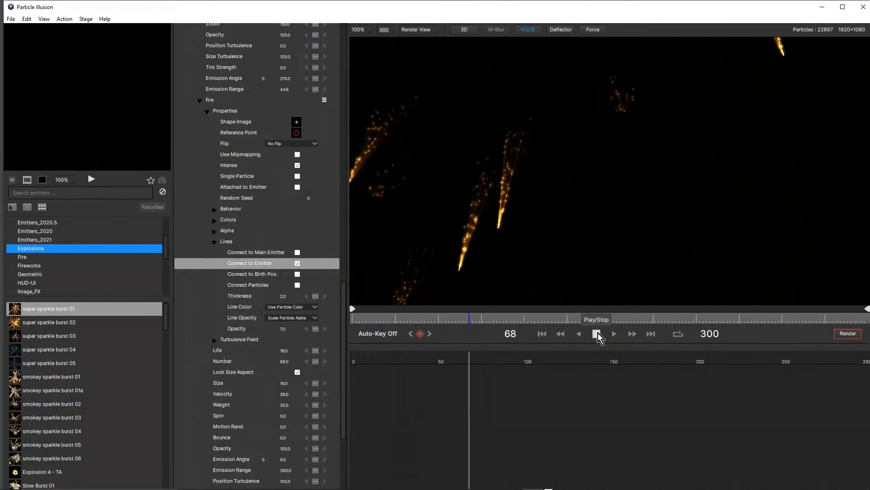
click(597, 333)
drag(416, 320, 326, 320)
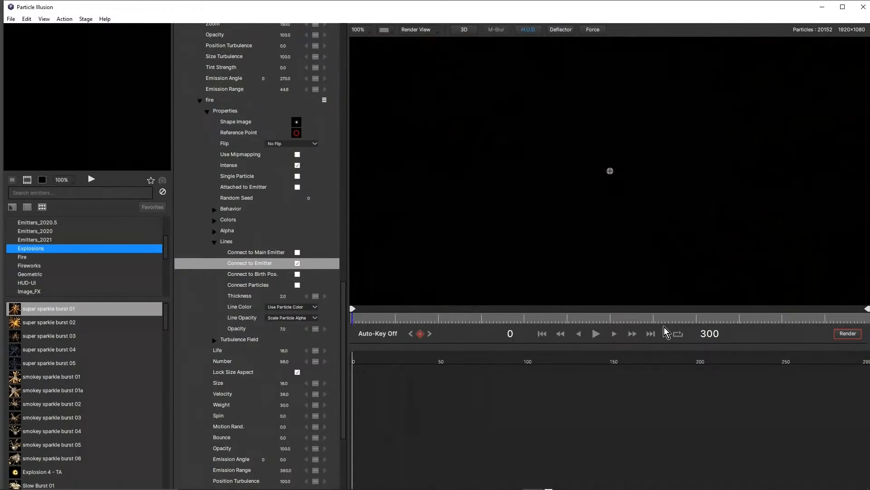
click(597, 334)
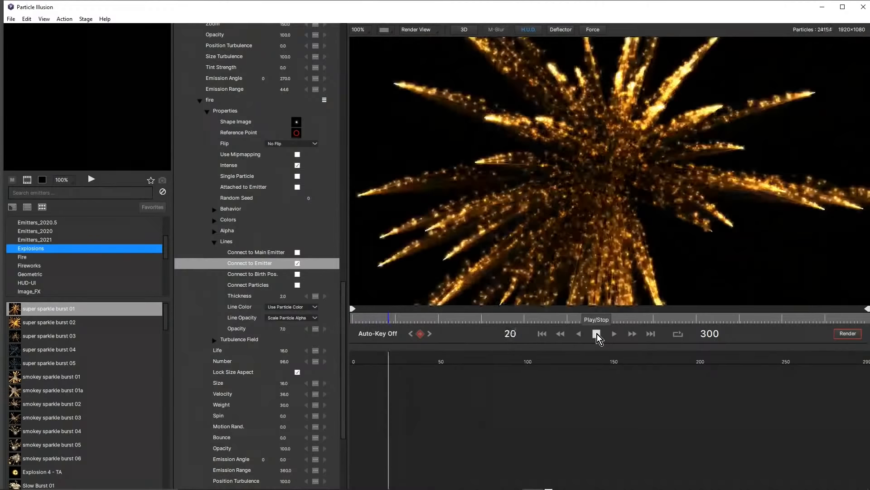
click(597, 333)
drag(415, 323, 353, 320)
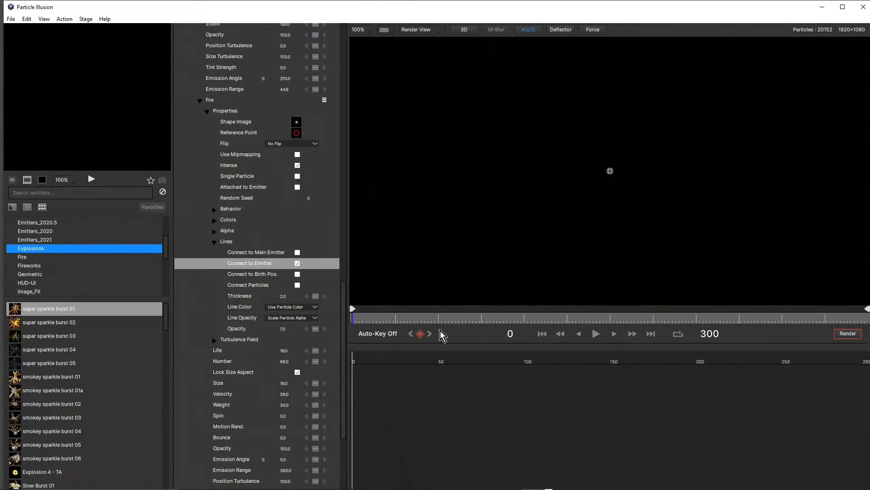
click(597, 333)
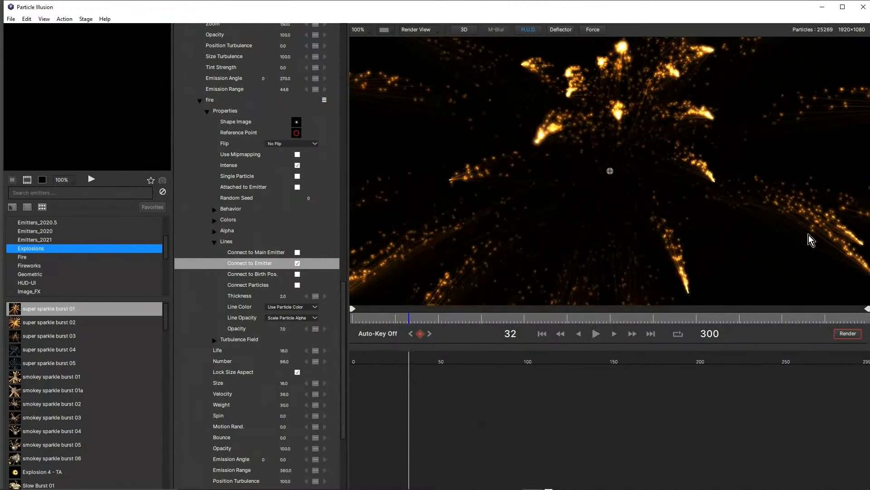
Switch the fire particle's lines from Connect to Emitter to Connect to Birth Pos.
click(297, 264)
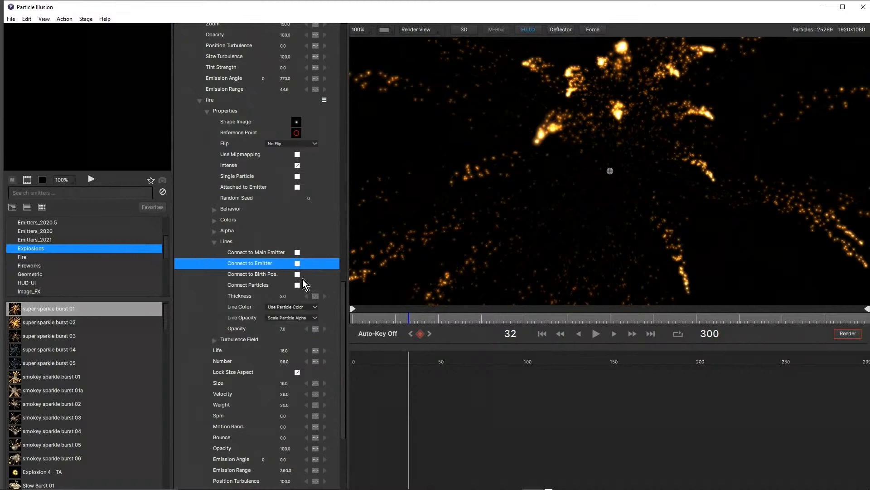
click(297, 274)
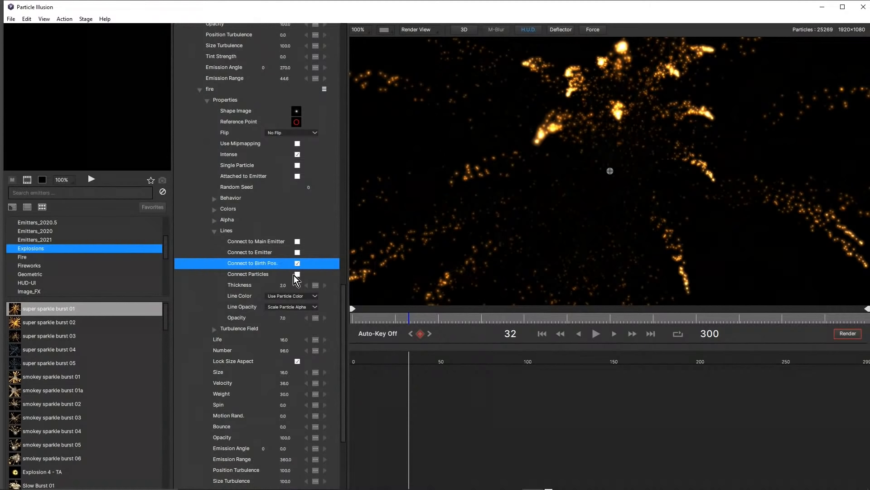
Preview the burst from frame 0 and switch the fire particle's lines from Connect to Birth Pos to Connect Particles.
click(543, 333)
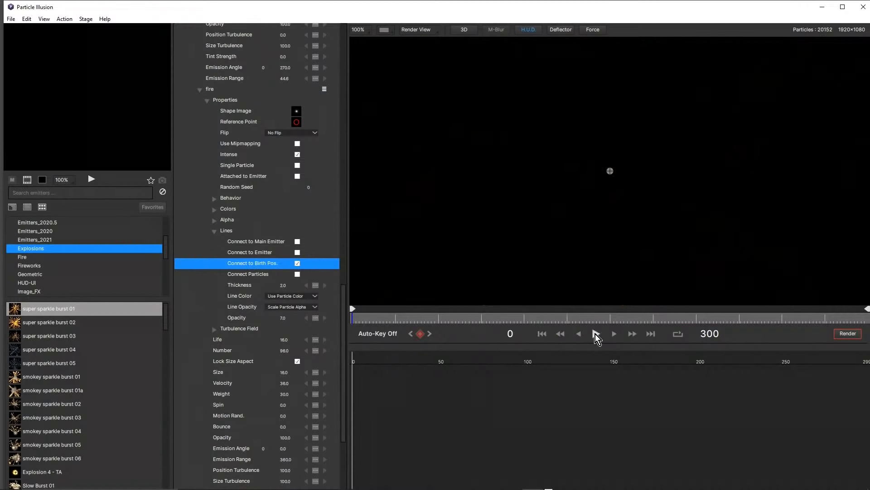
click(596, 334)
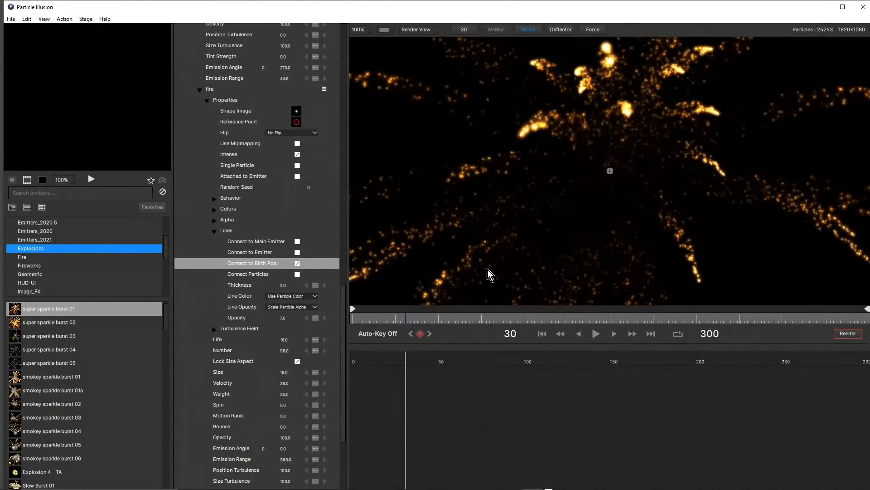
click(298, 265)
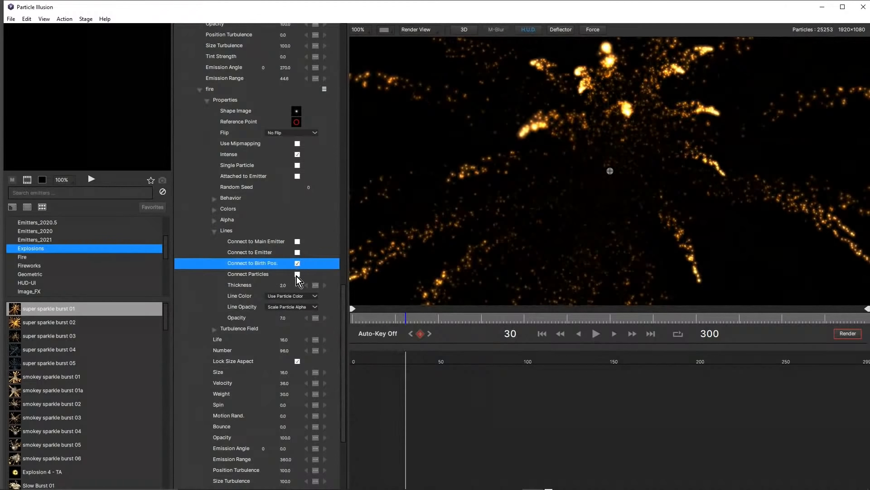
click(298, 274)
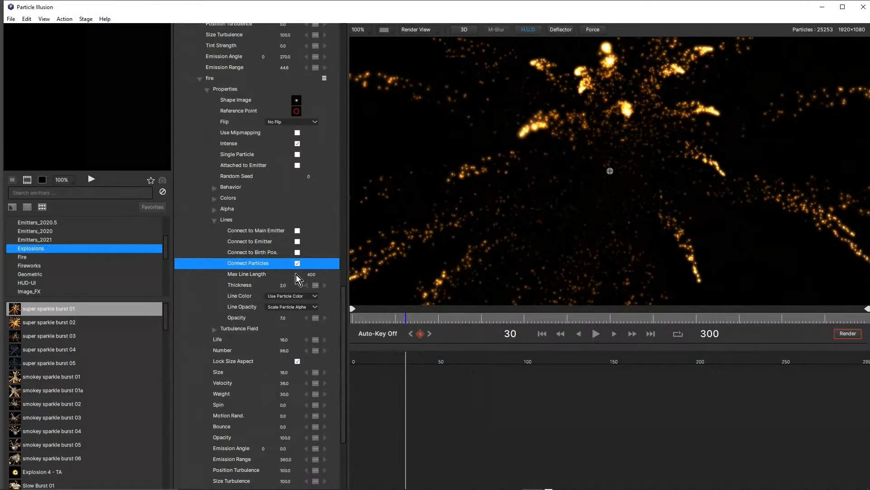
Set the fire particle's line opacity to 29 and play the burst from frame 0 to examine the particle-to-particle lines.
drag(285, 318, 295, 317)
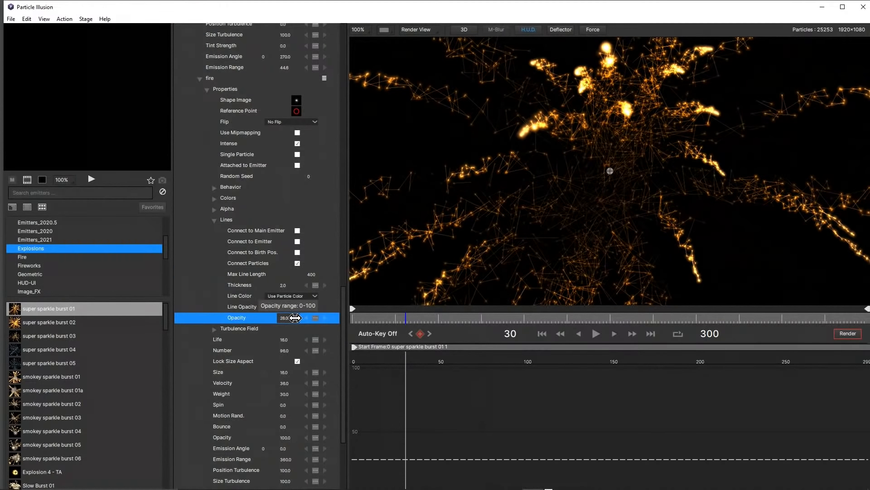
click(543, 334)
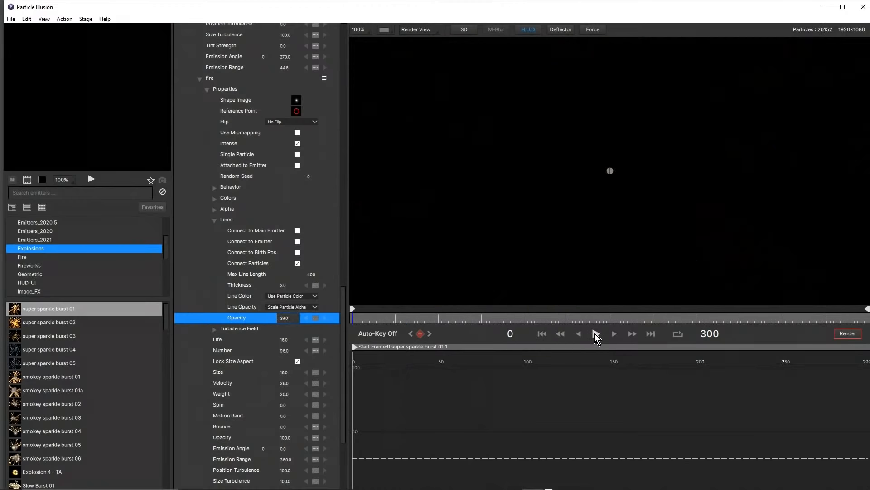
click(595, 334)
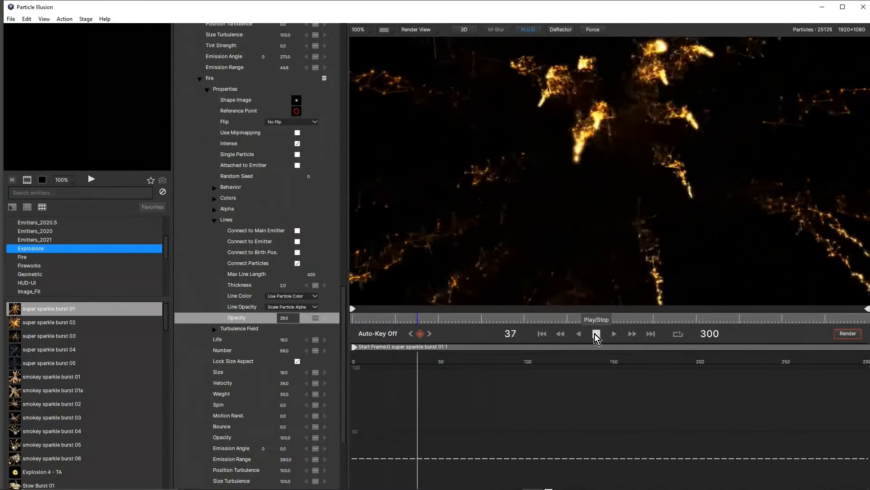
click(595, 334)
click(543, 334)
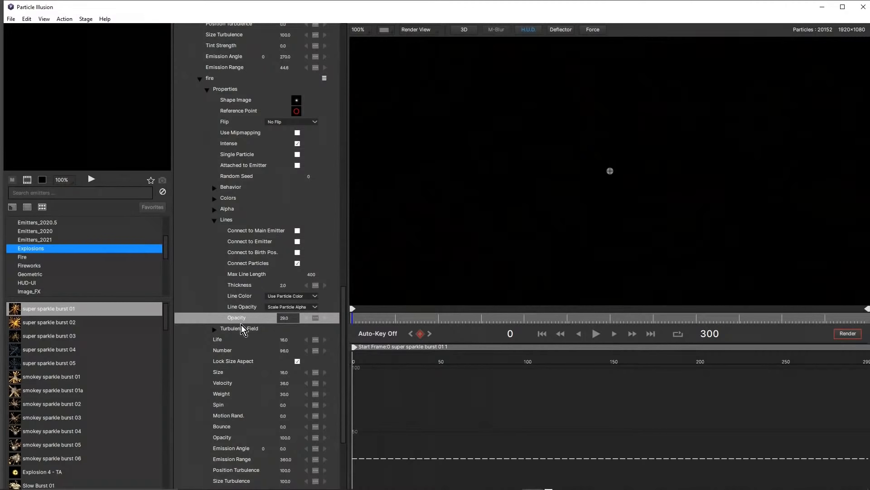
click(214, 221)
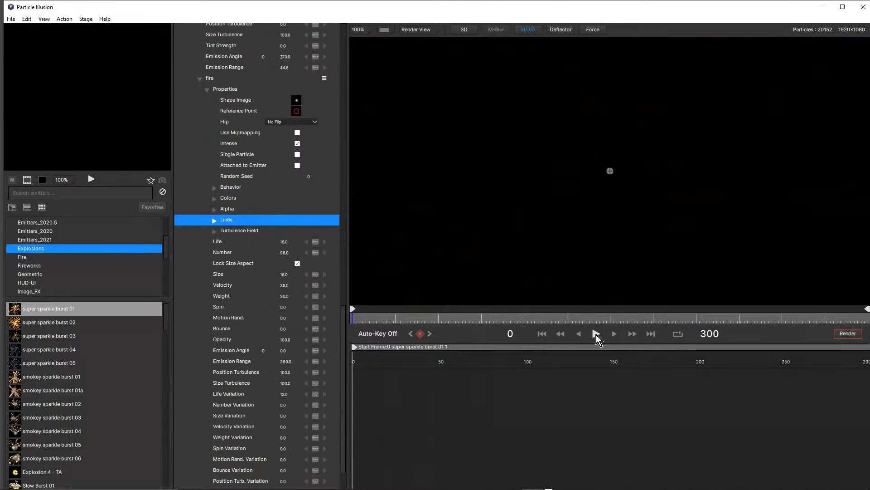
click(596, 334)
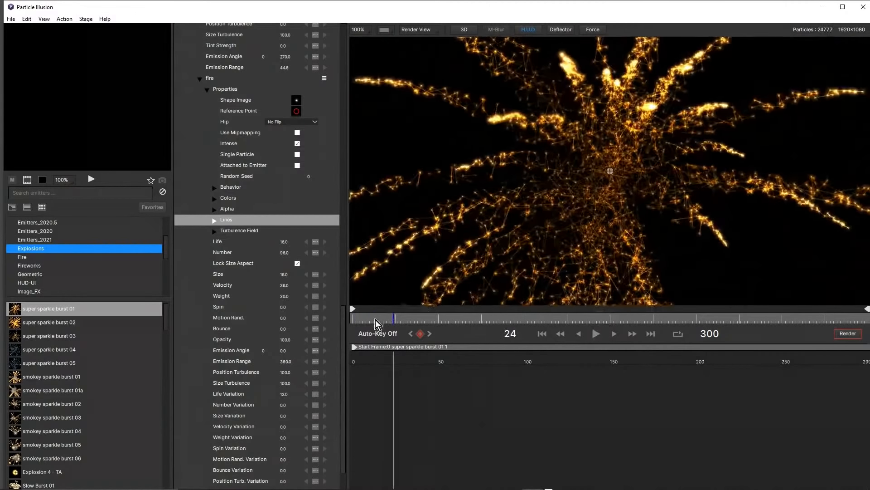
drag(375, 319, 332, 324)
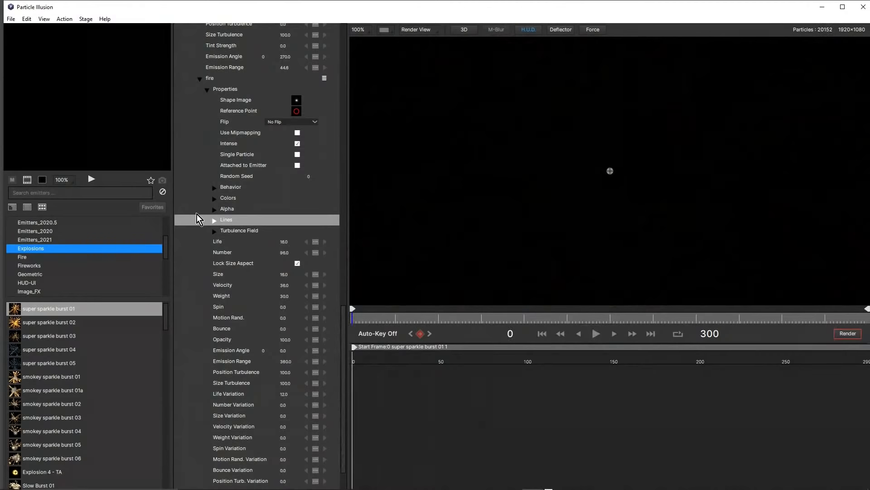
Delete the super sparkle burst 01 emitter and the Basic Emitter from Layer 1.
click(199, 81)
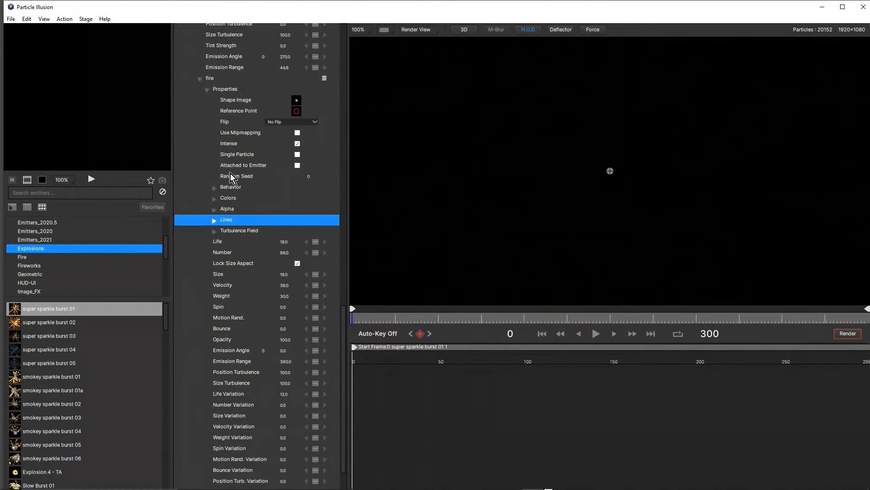
scroll(231, 176, down, 10)
click(195, 175)
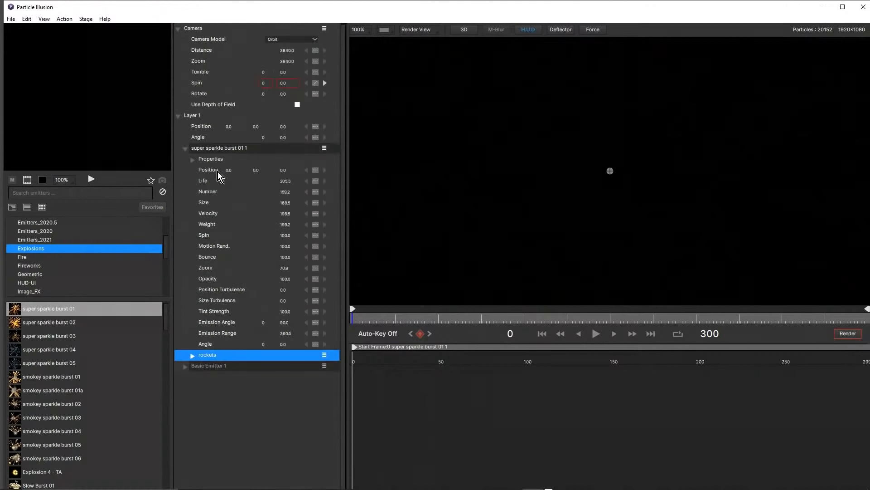
click(228, 150)
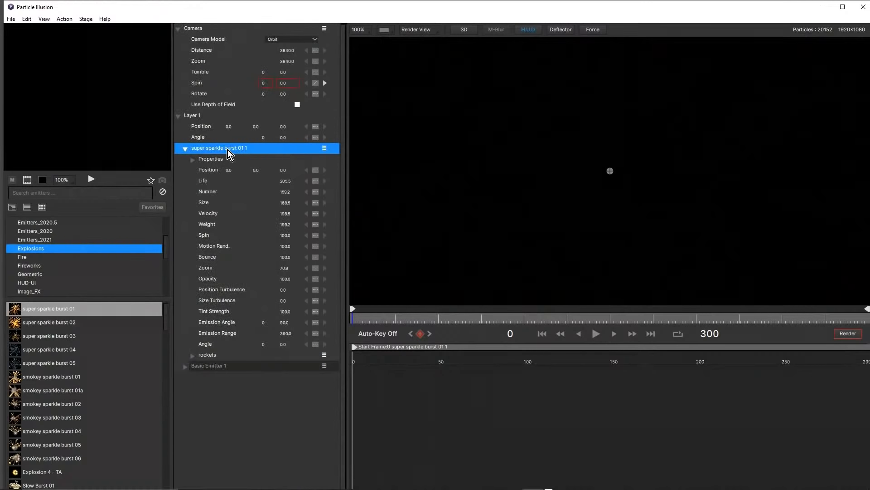
key(Delete)
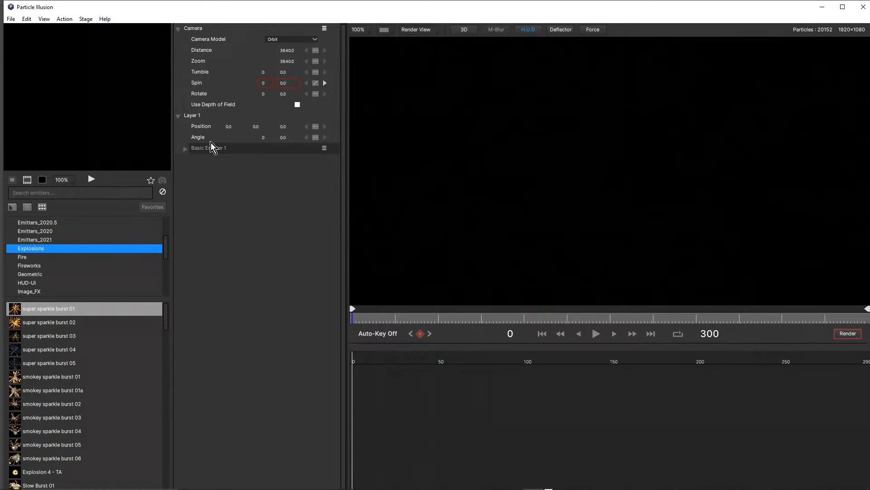
click(213, 148)
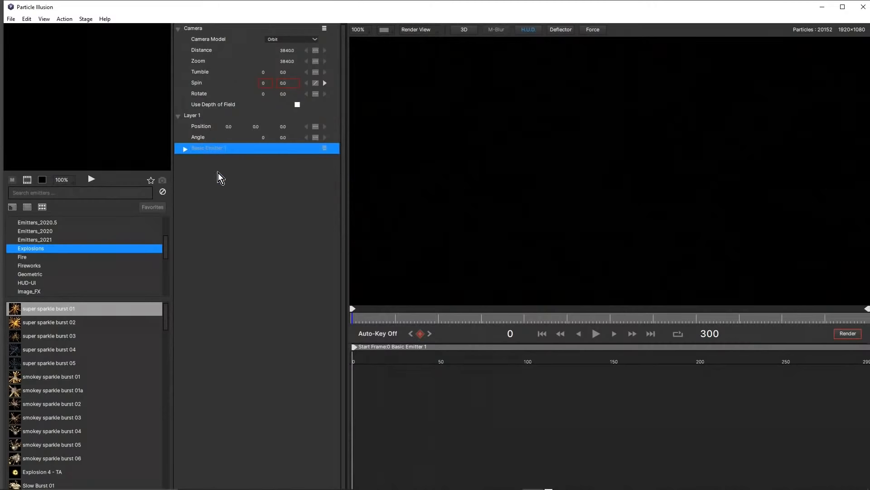
key(Delete)
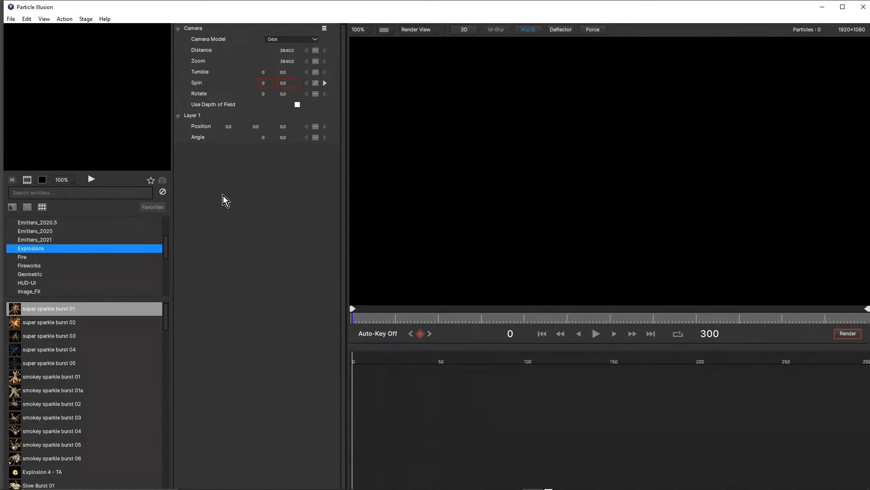
Search the emitter library for "continu" and add INTOTHECONTINUUM_SPARKS from the IntoTheContinuumSparks category to the scene.
click(58, 194)
text(co)
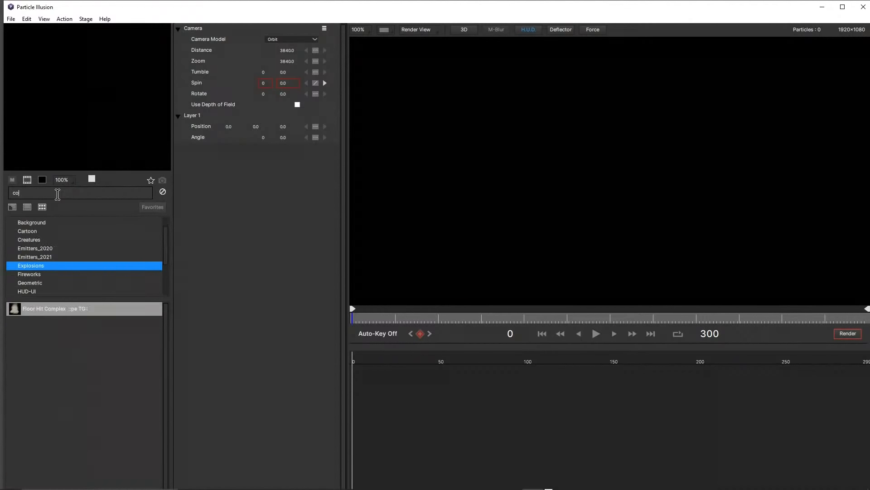
text(ntinu)
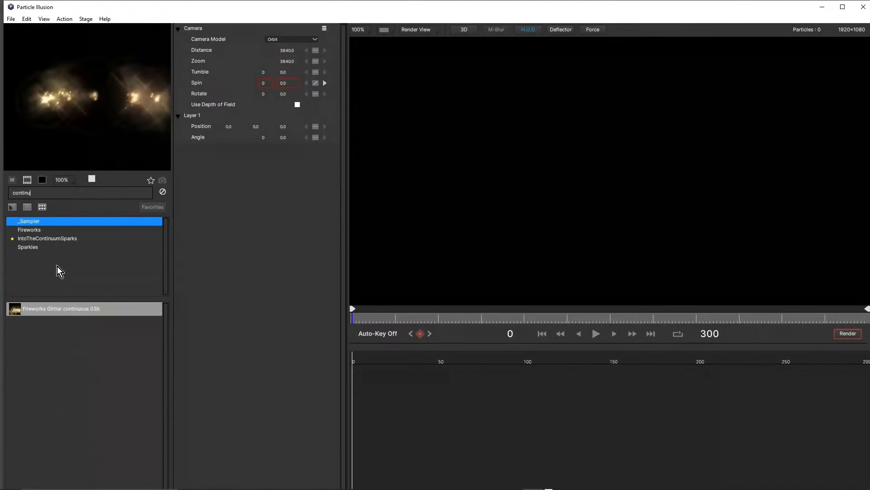
click(59, 238)
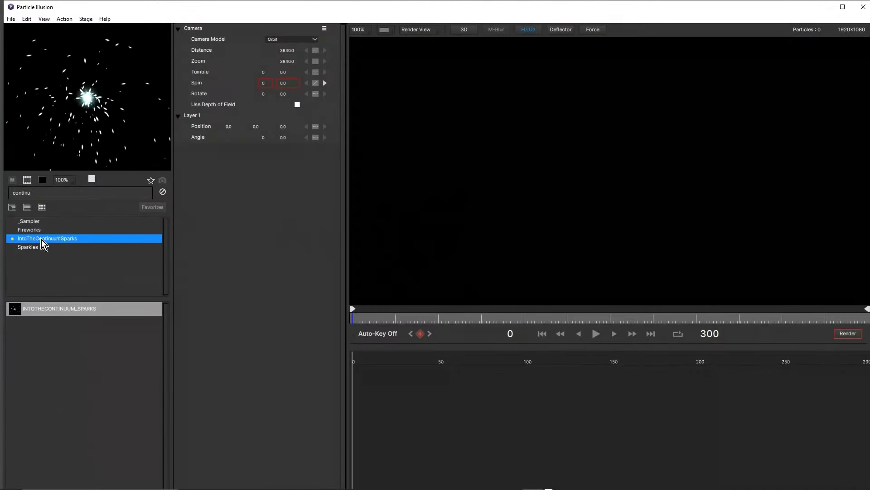
double_click(40, 310)
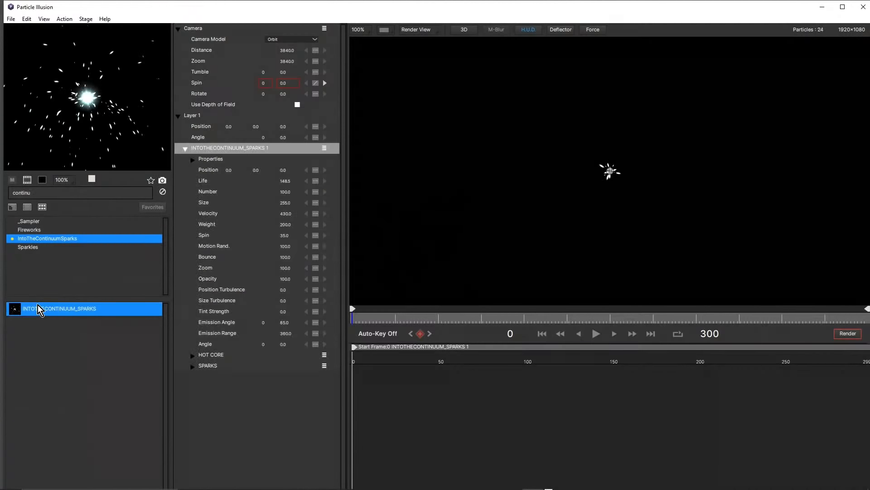
Play the new sparks emitter to examine how its particles fall while the camera spins.
click(596, 333)
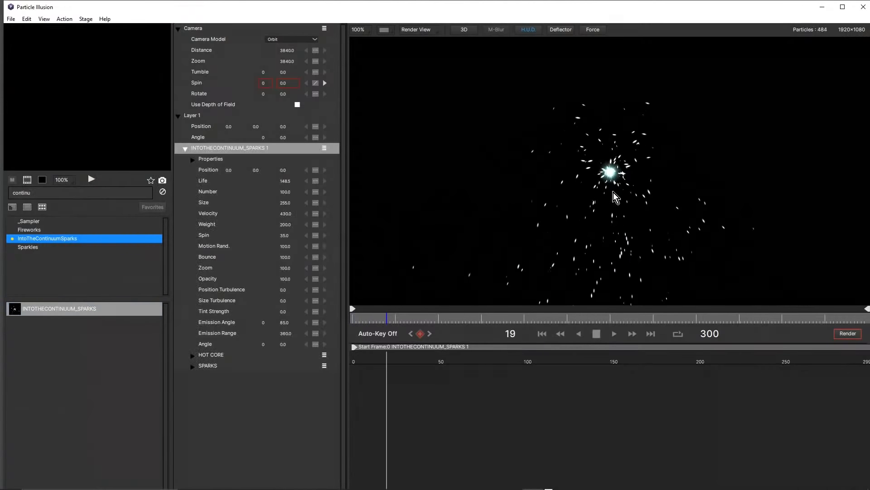
scroll(613, 192, down, 1)
scroll(613, 192, up, 1)
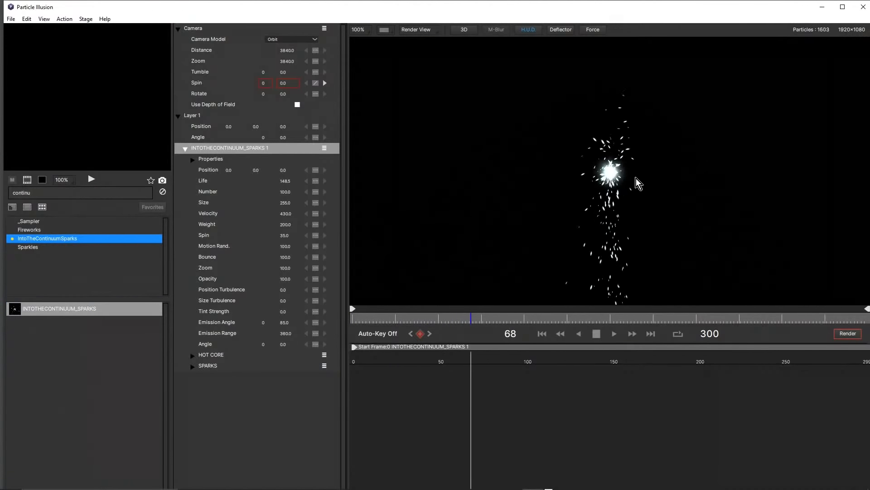
click(596, 334)
Add a deflector and stretch it into a diagonal line descending to the right from the sparks emitter.
scroll(625, 272, down, 1)
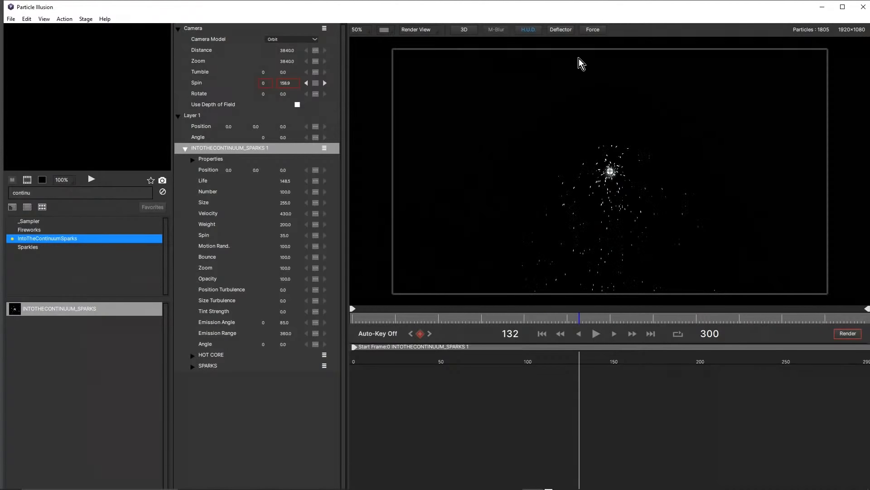
click(561, 30)
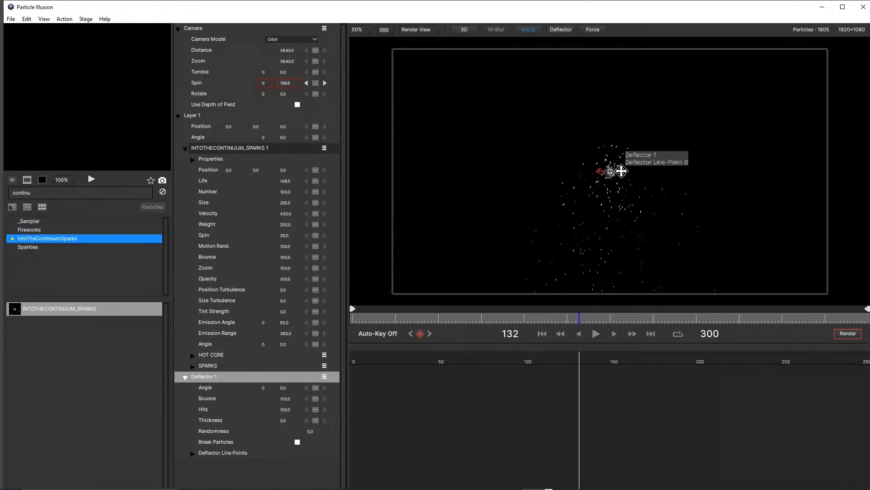
drag(622, 171, 724, 264)
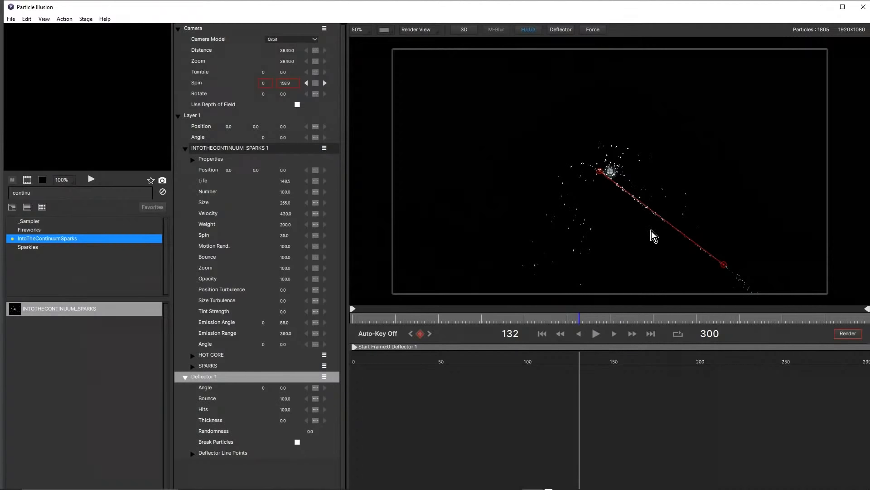
Play the deflected sparks from frame 0 and remove the animation from the camera's Spin.
click(543, 333)
click(596, 334)
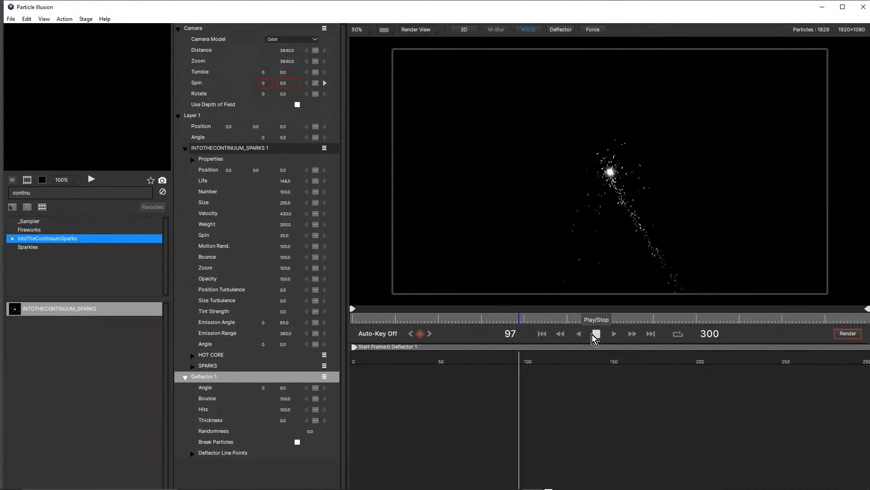
click(592, 333)
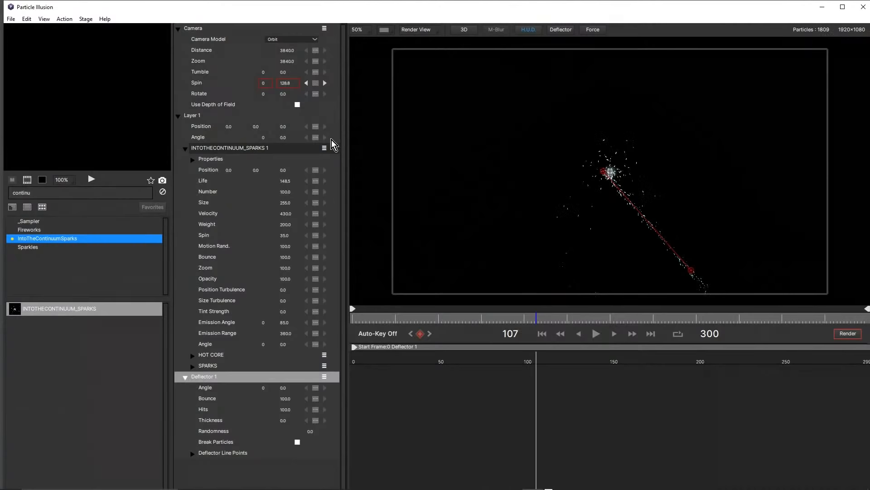
click(317, 85)
click(317, 94)
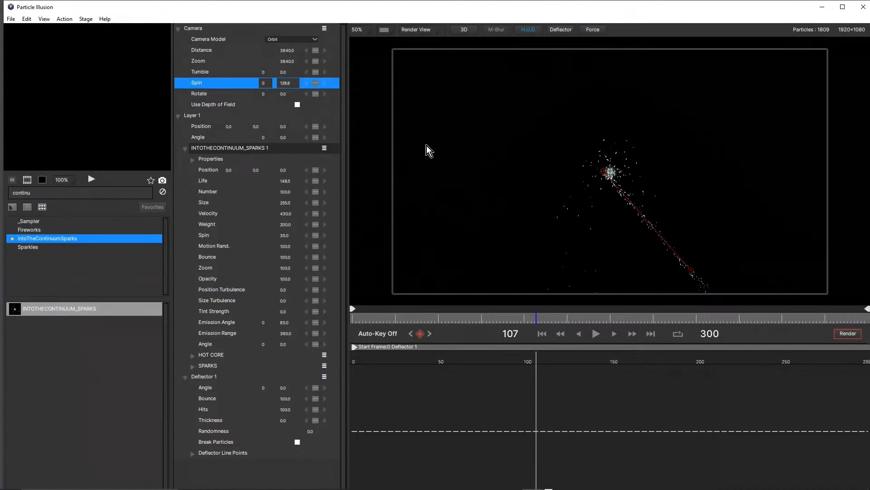
Reposition both deflector endpoints to form a wide, nearly horizontal floor beneath the sparks emitter, and play the result.
drag(606, 171, 464, 266)
drag(691, 270, 736, 264)
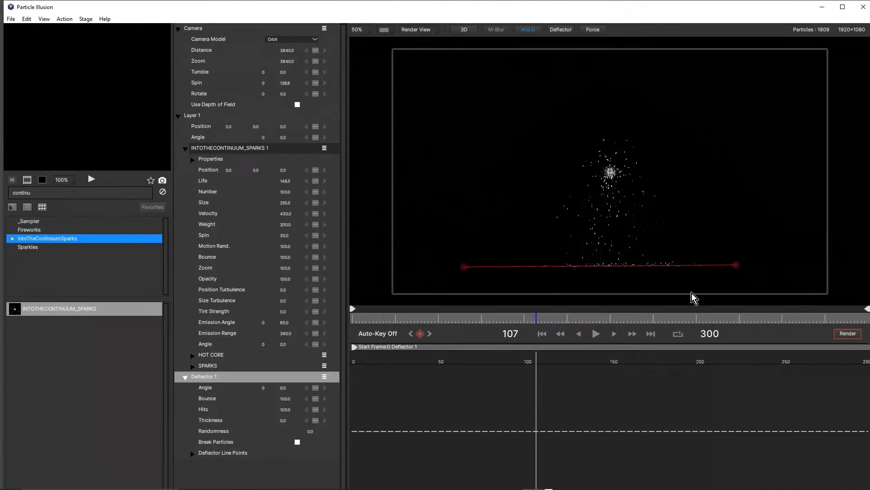
click(596, 334)
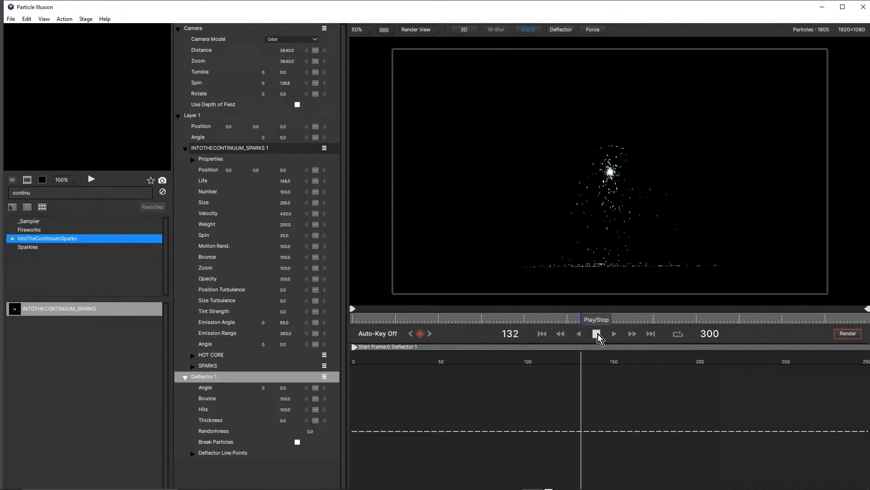
click(598, 333)
Enlarge the viewport around the emitter and floor deflector, and play the sparks to examine their bounces.
scroll(642, 281, up, 1)
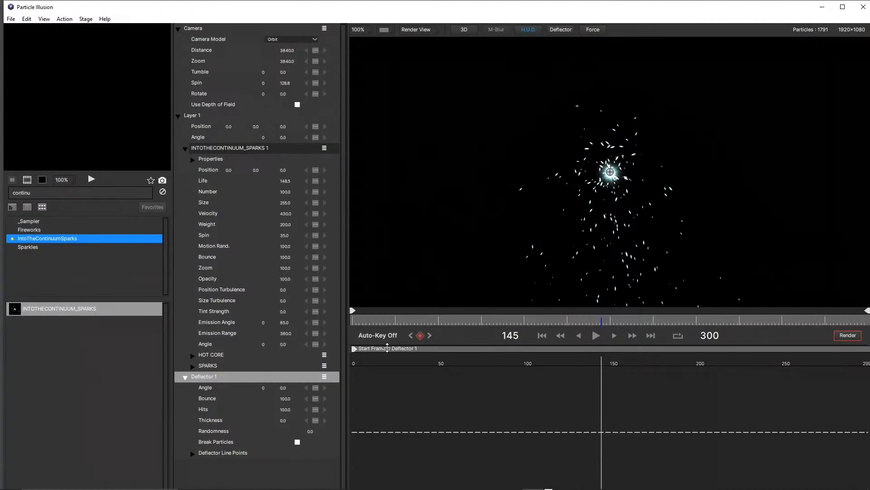
drag(386, 341, 386, 451)
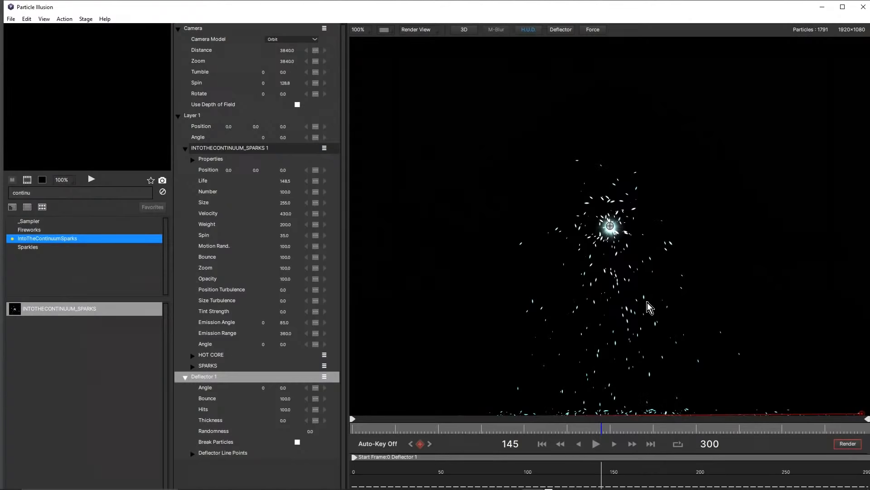
scroll(647, 303, down, 1)
scroll(621, 349, up, 1)
drag(631, 291, 663, 183)
click(598, 442)
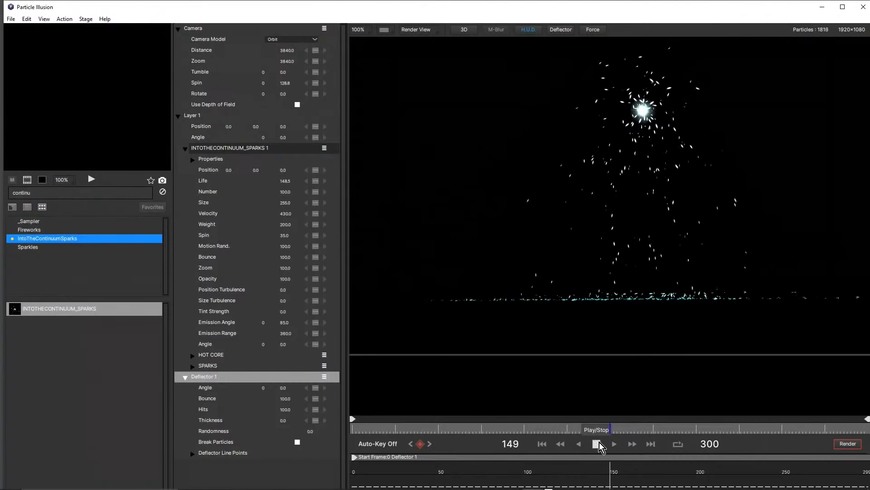
click(601, 443)
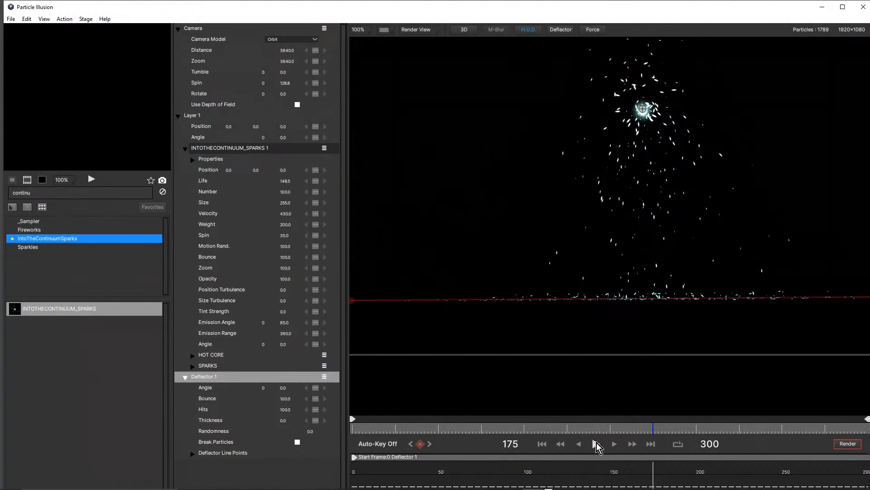
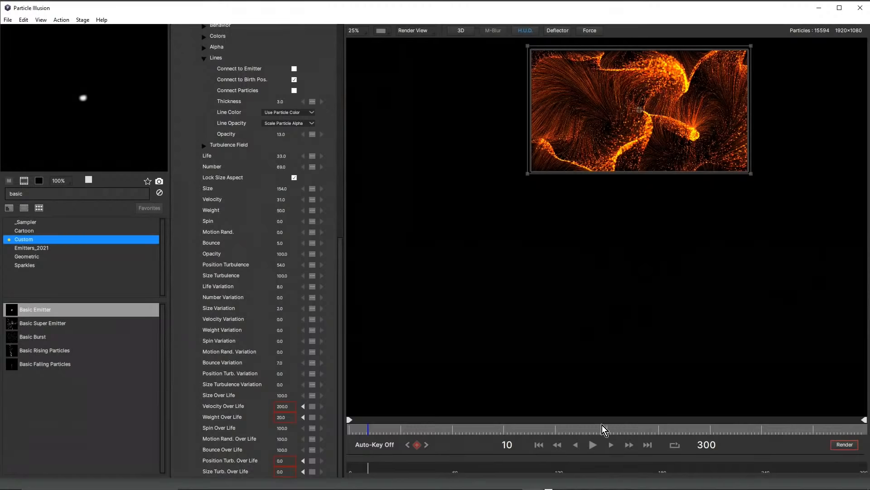
Play the glowing particle composition briefly and enlarge the stage view to 50%.
click(593, 443)
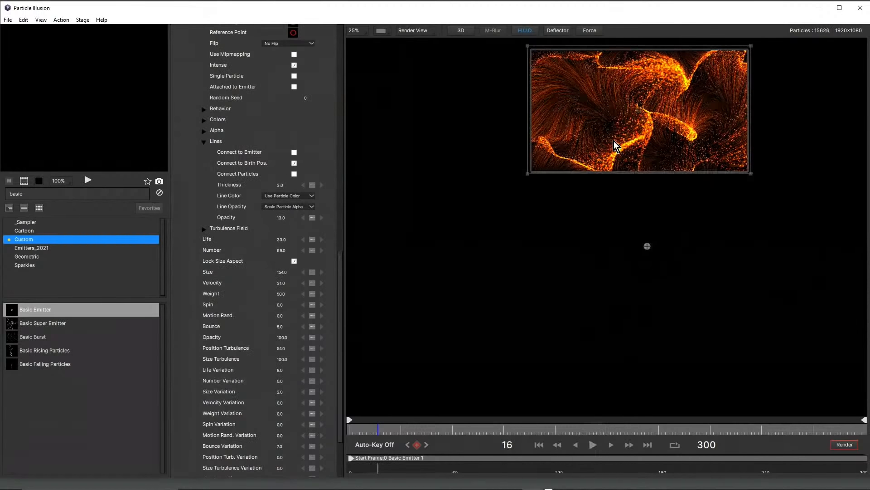
drag(614, 140, 573, 246)
scroll(595, 218, up, 1)
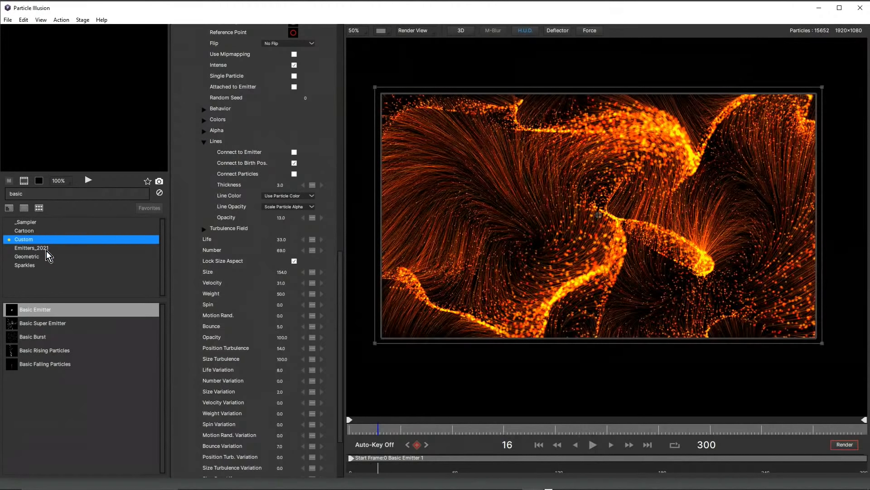
Preview the Basic Super Emitter, Basic Burst, Basic Rising Particles and Basic Falling Particles presets in the Custom library.
click(89, 180)
click(37, 324)
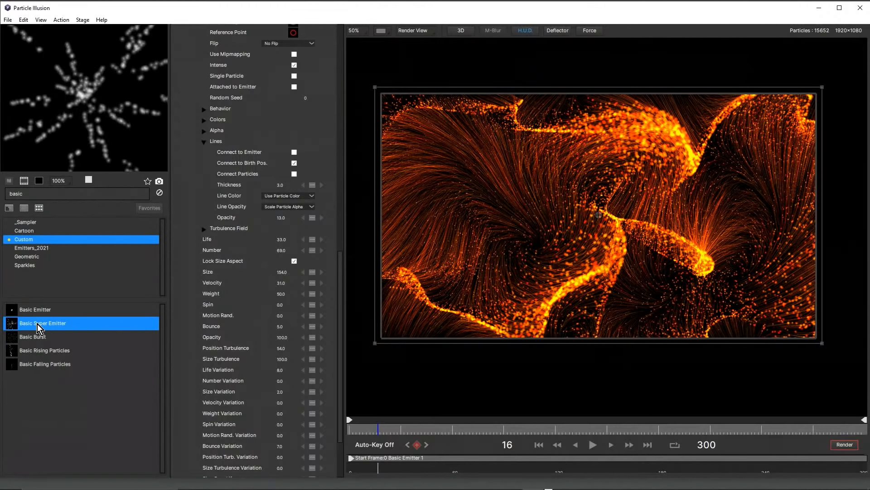
click(39, 338)
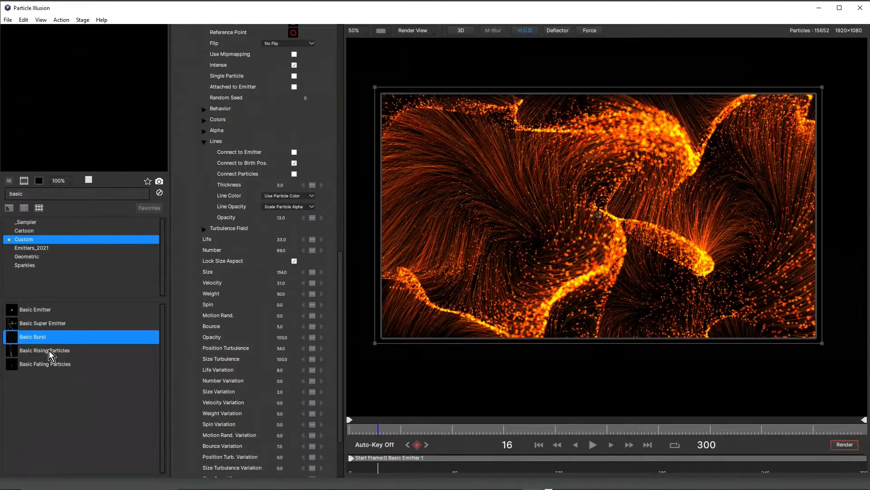
click(49, 352)
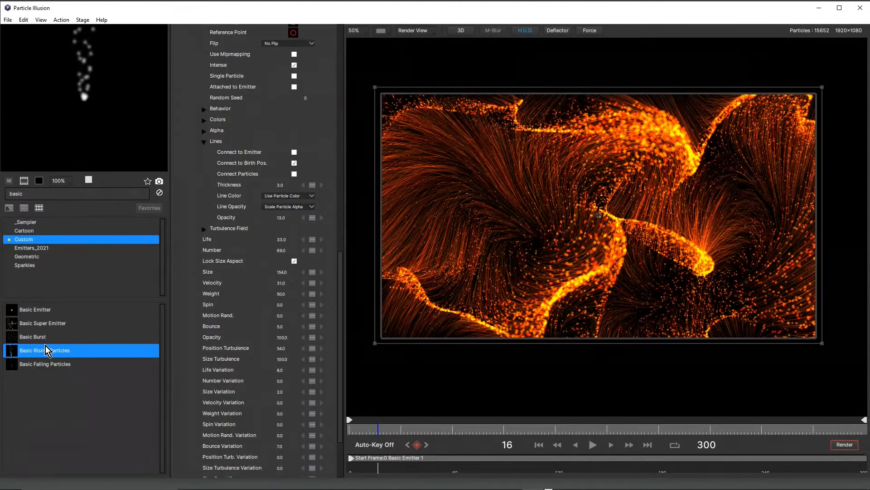
click(41, 364)
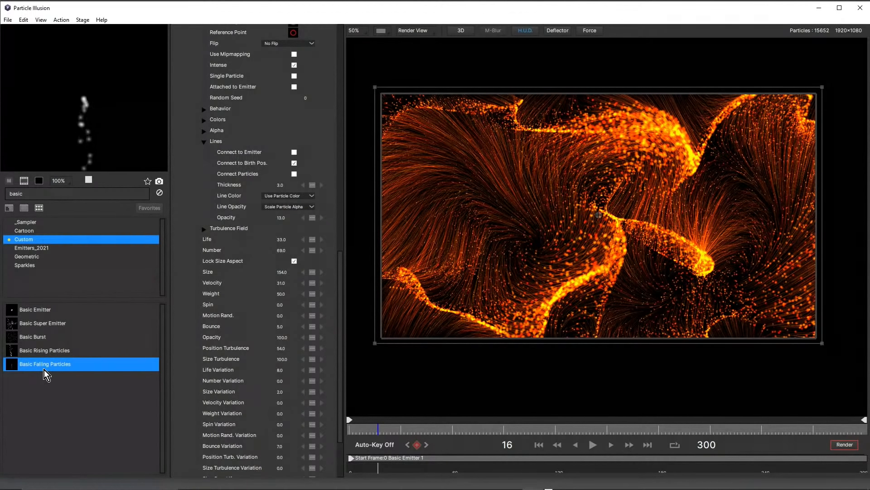
Play the line-connected particle composition through to frame 226 to examine its motion.
scroll(269, 175, down, 3)
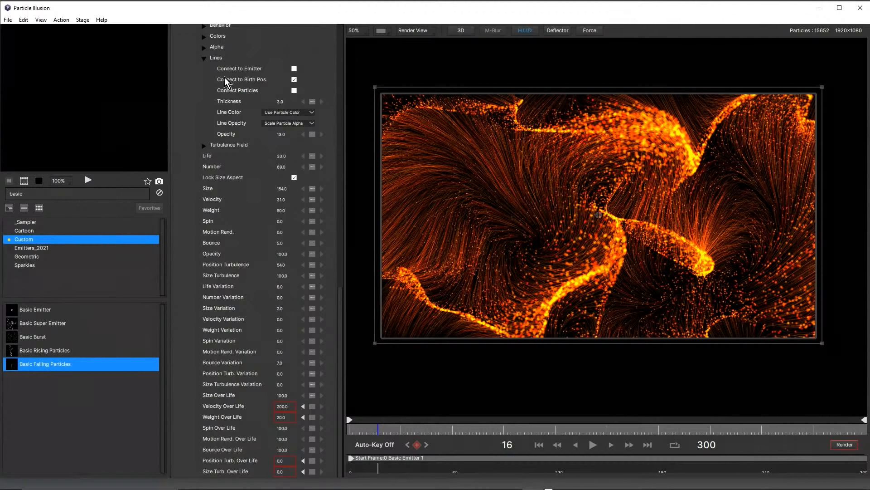
click(592, 444)
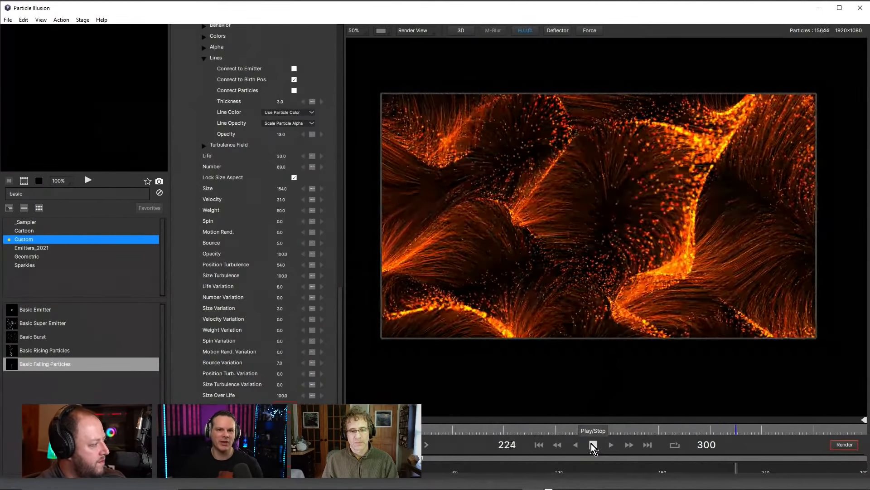
click(592, 445)
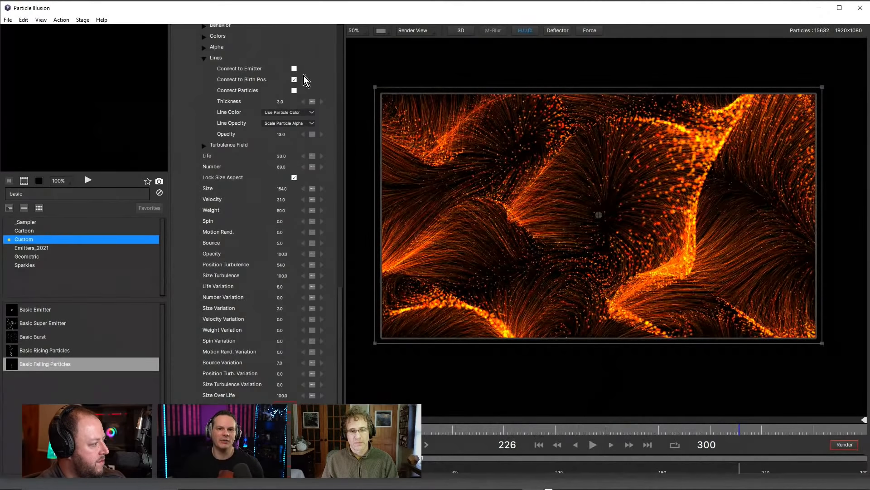
Disable the Basic Emitter 1 emitter in Layer 1.
drag(341, 301, 349, 27)
click(322, 83)
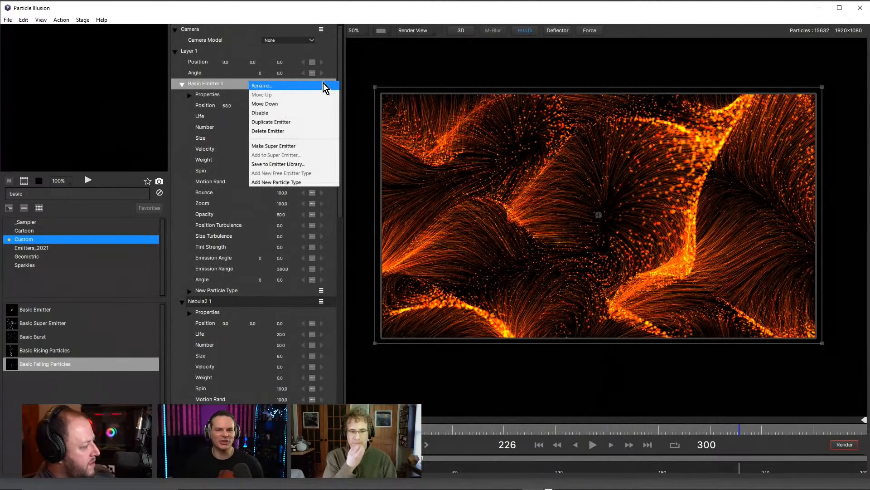
click(290, 113)
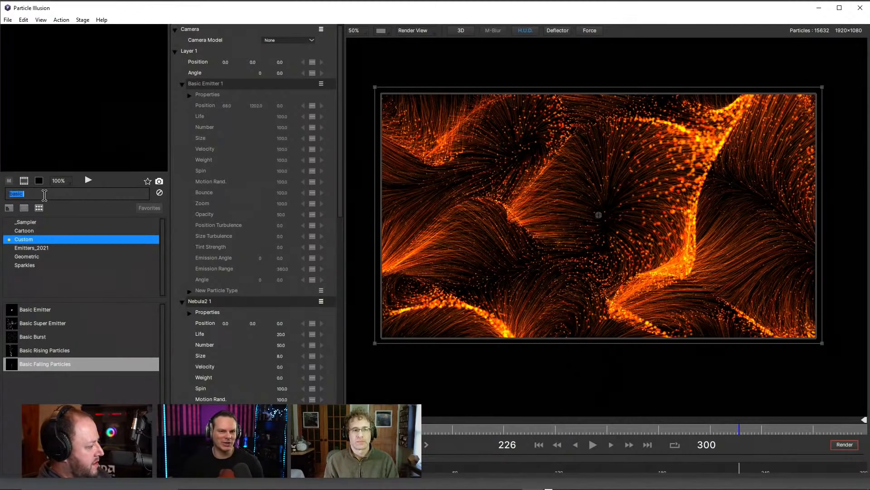
Clear the emitter search, select preset 03 in the Background library, and disable the Nebula2 1 emitter.
key(BackSpace)
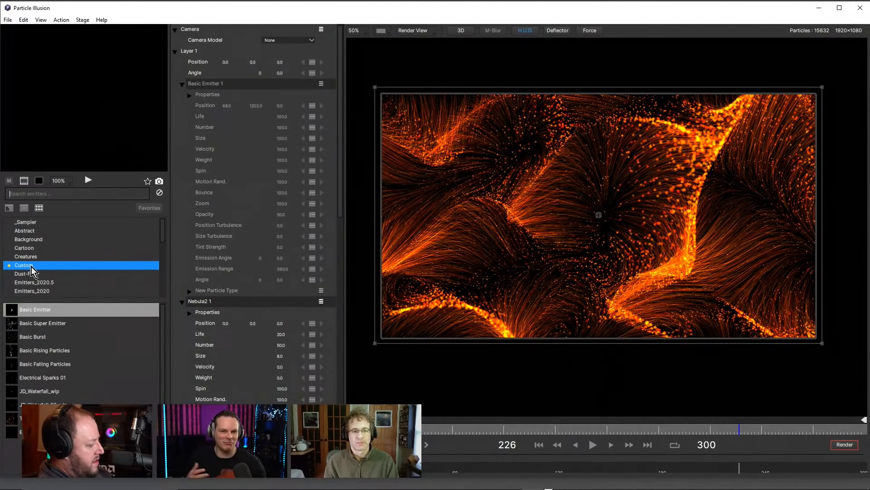
click(26, 241)
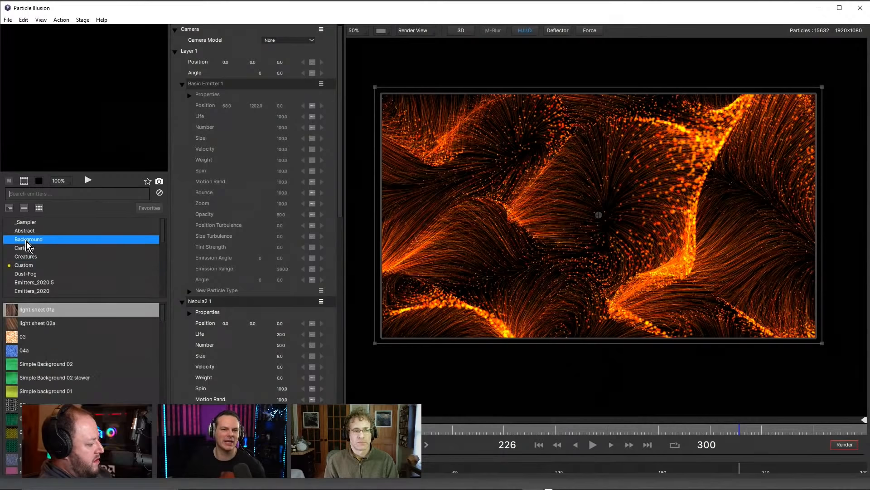
click(13, 338)
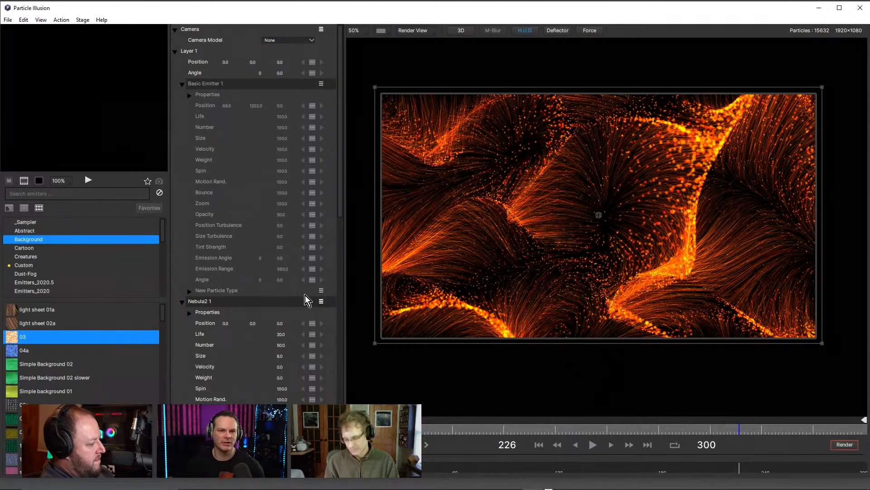
click(321, 302)
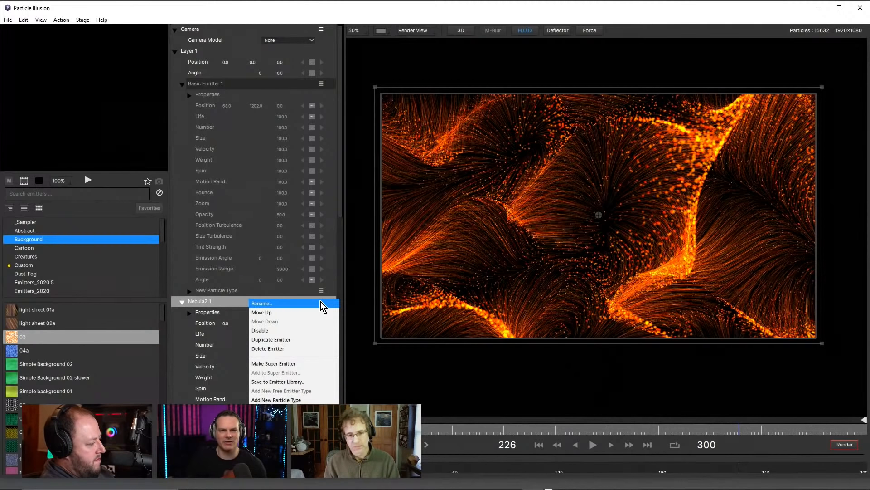
click(305, 331)
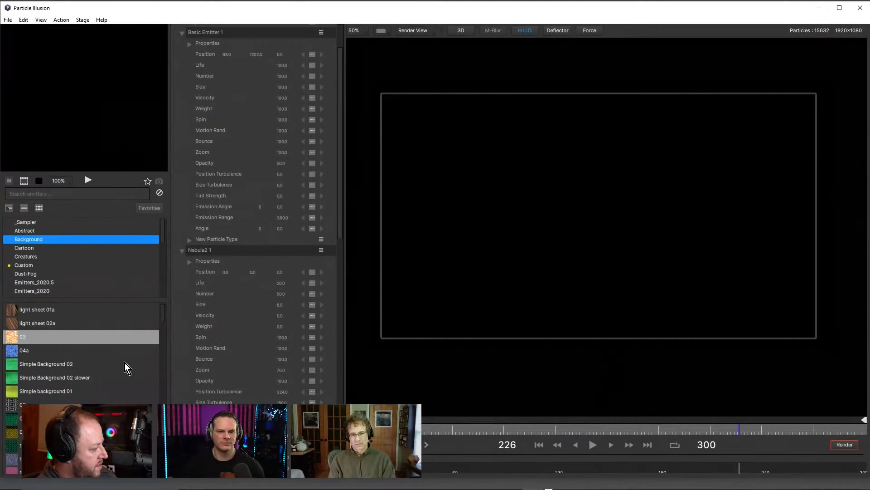
Add the Background preset 03 at the stage centre and stretch its area beyond the frame to about 4948 by 2310.
click(9, 338)
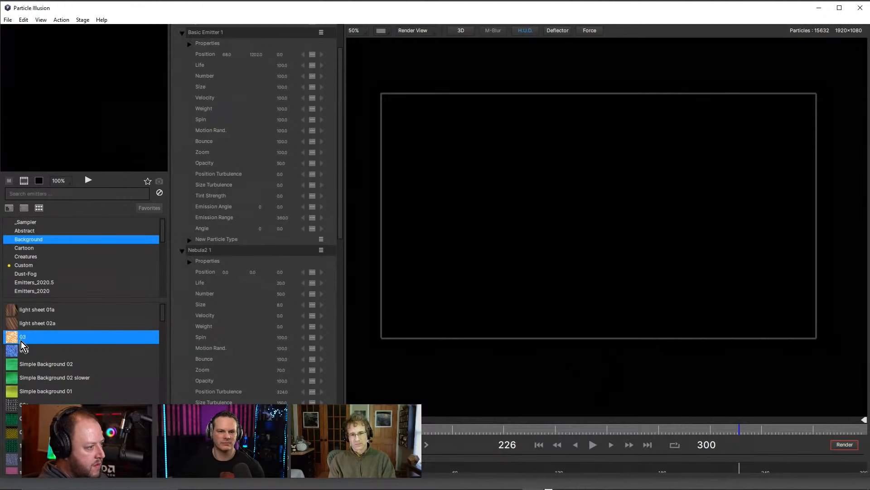
double_click(10, 340)
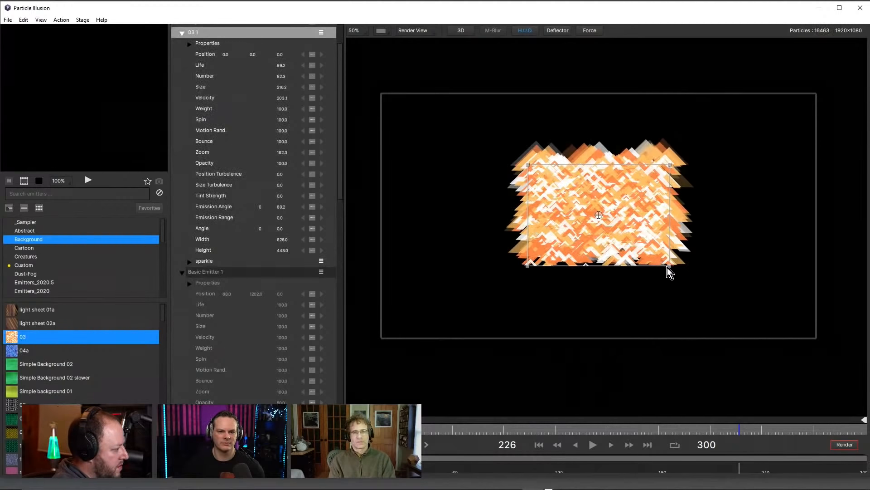
drag(670, 271, 729, 286)
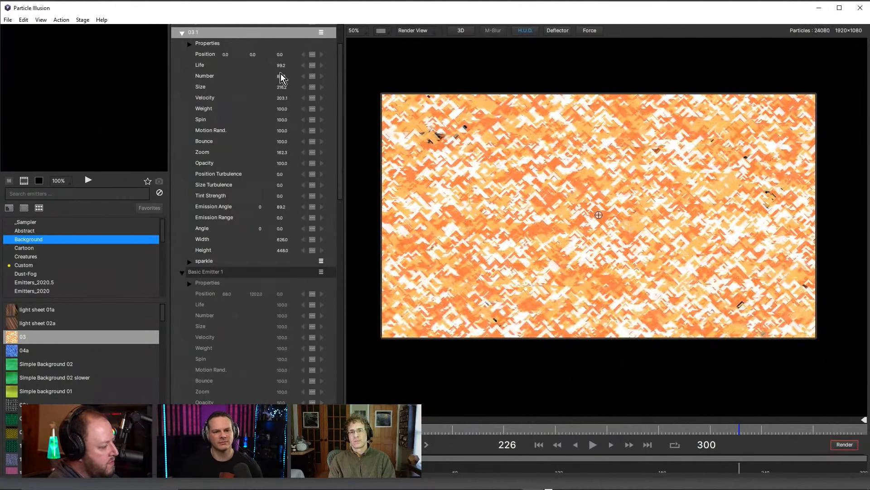
Reduce the 03 emitter's Number to 2.3 and play the thinned-out pattern.
drag(282, 79, 246, 82)
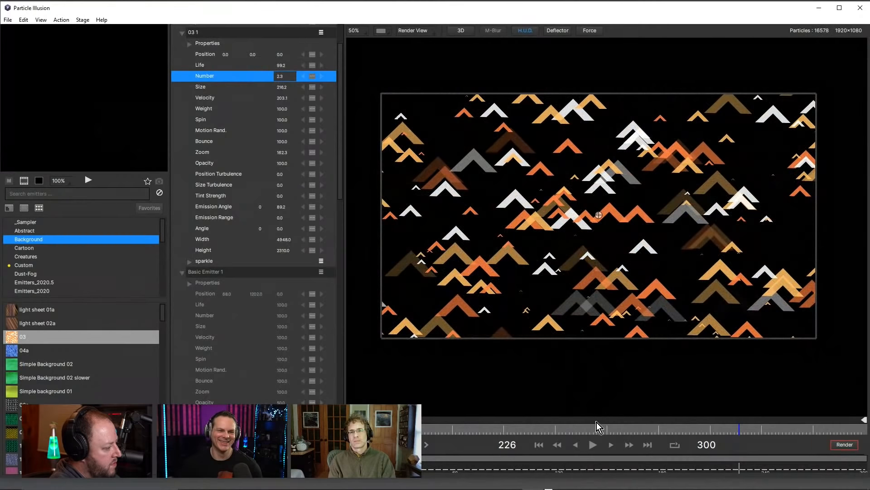
click(594, 444)
click(594, 444)
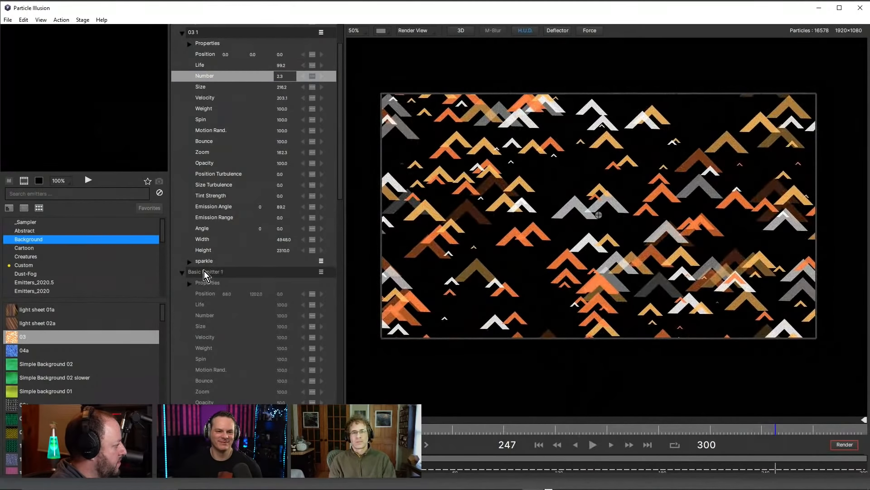
Collapse the two disabled emitters and open the shape image editor for the 03 emitter's sparkle particle.
click(181, 273)
click(182, 283)
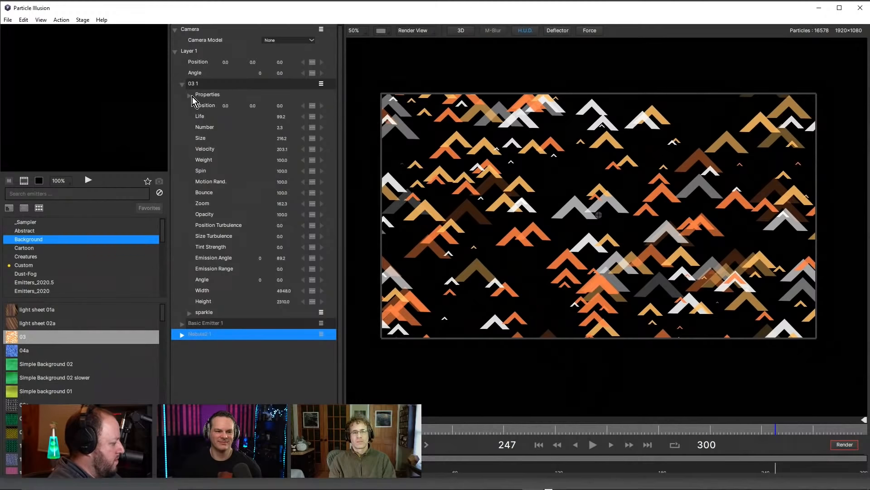
click(191, 311)
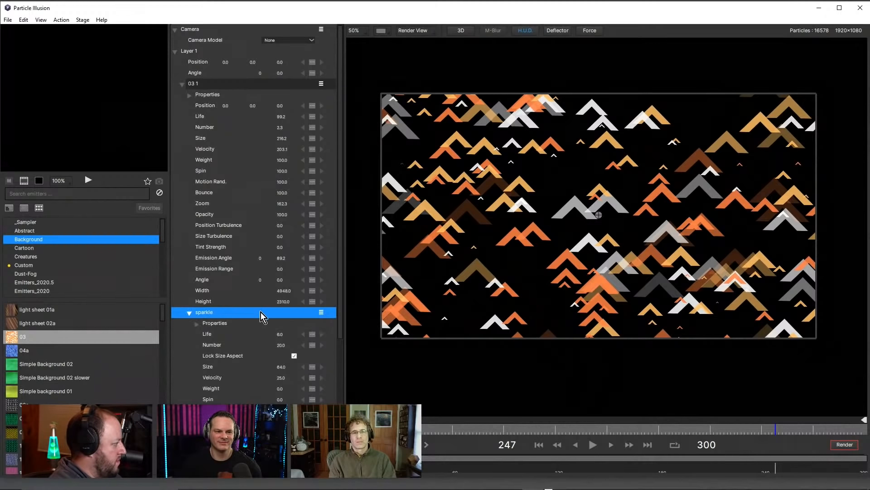
click(197, 324)
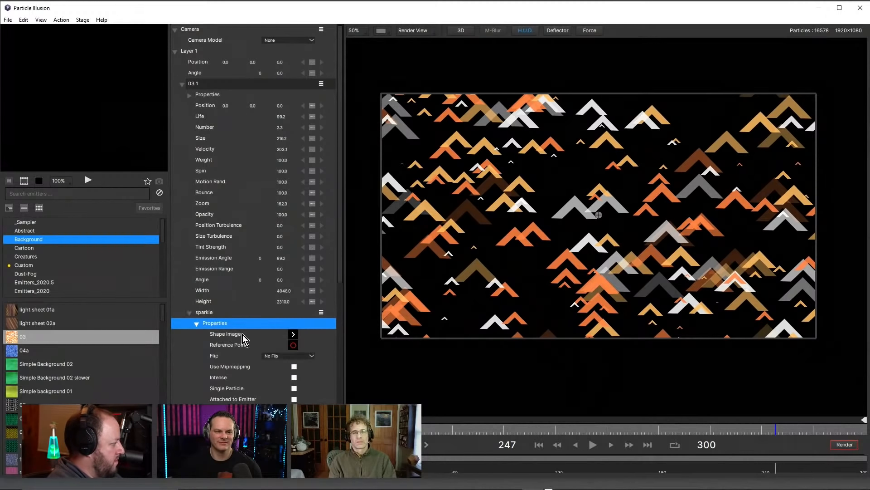
click(293, 336)
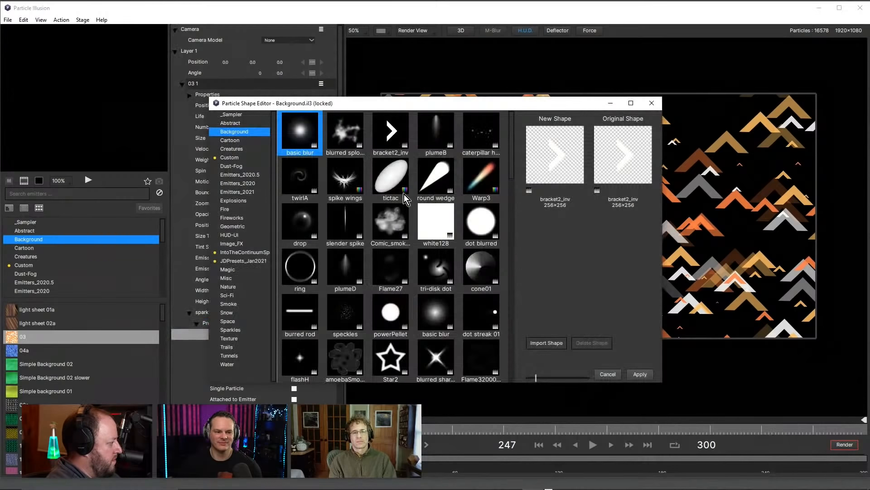
Try the tictac, round wedge, powerPellet, blurred sharp star and Star2 shapes from the Background library on the sparkle particle.
click(396, 173)
click(429, 177)
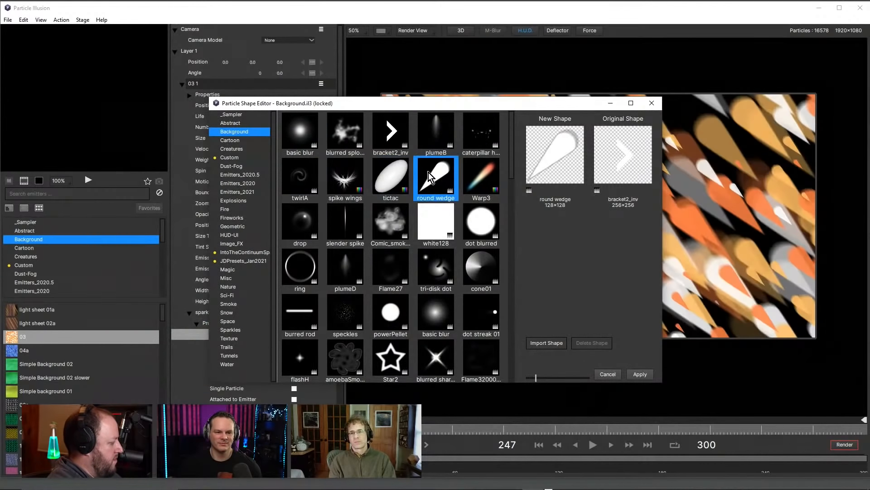
click(401, 314)
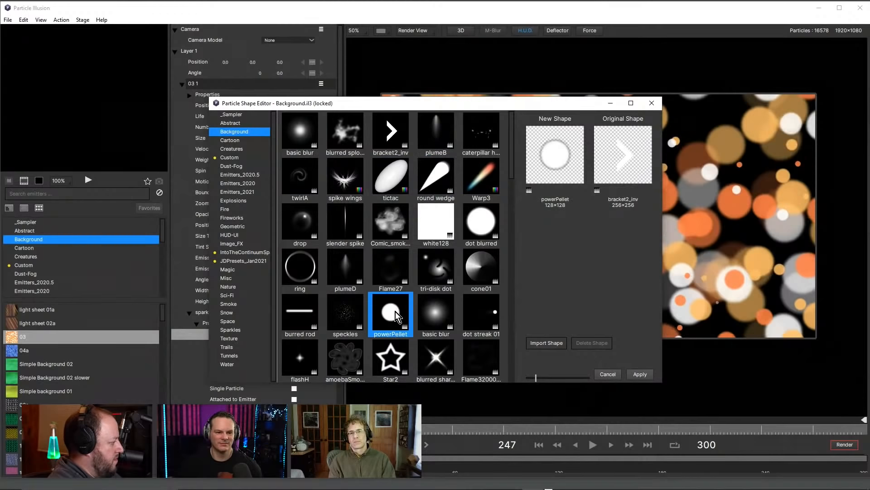
click(436, 363)
click(396, 360)
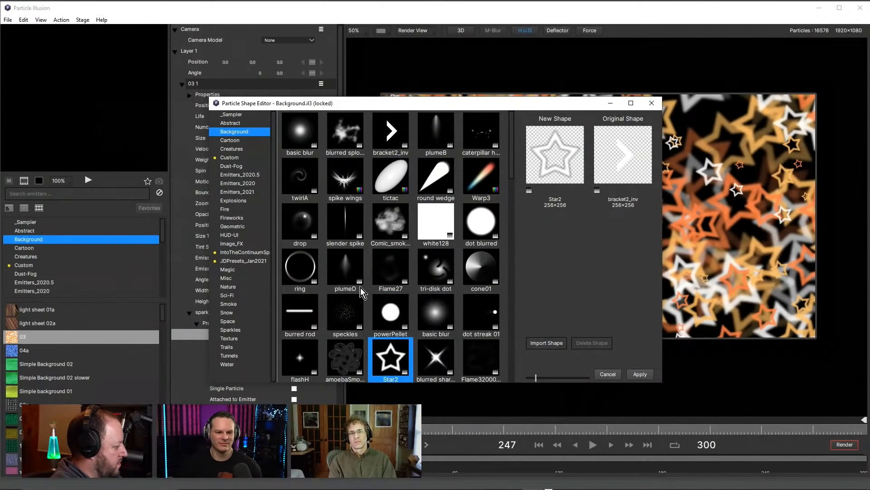
Try the fish_side and snake01_fc shapes from the Creatures library on the sparkle particle.
click(239, 150)
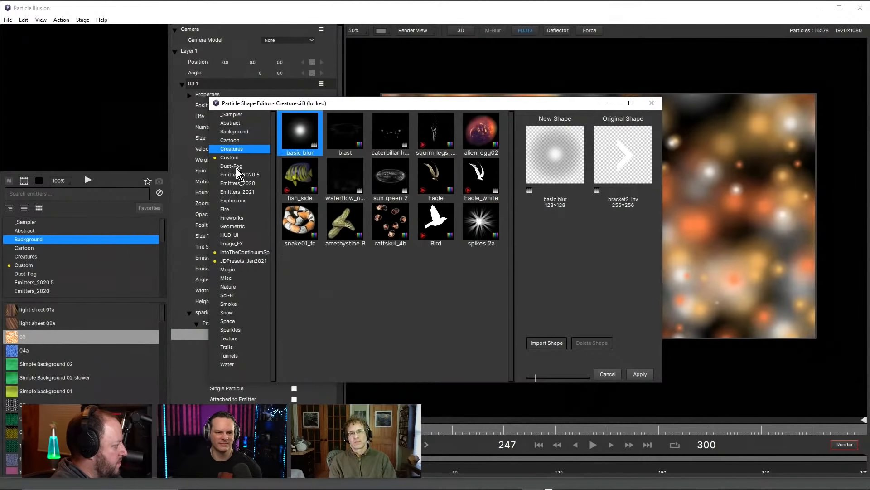
click(300, 177)
click(300, 222)
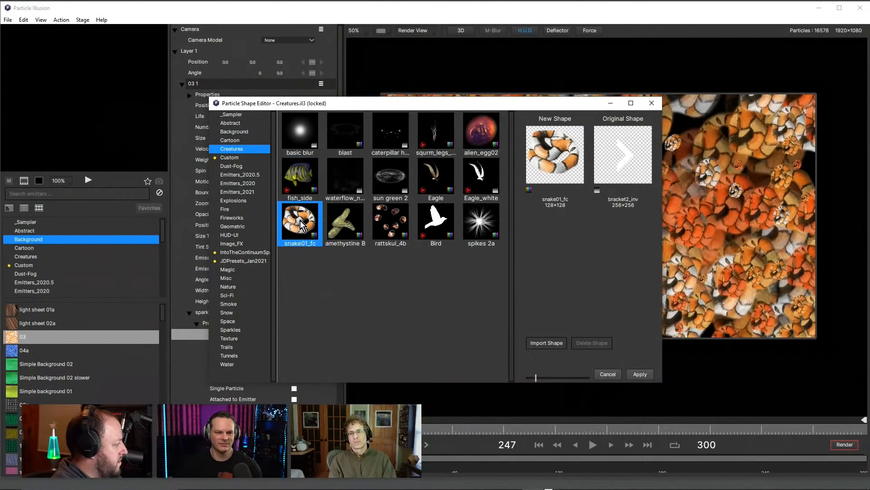
Apply the basic blur shape from the Fireworks library to the sparkle particle and play the result to frame 16.
click(230, 218)
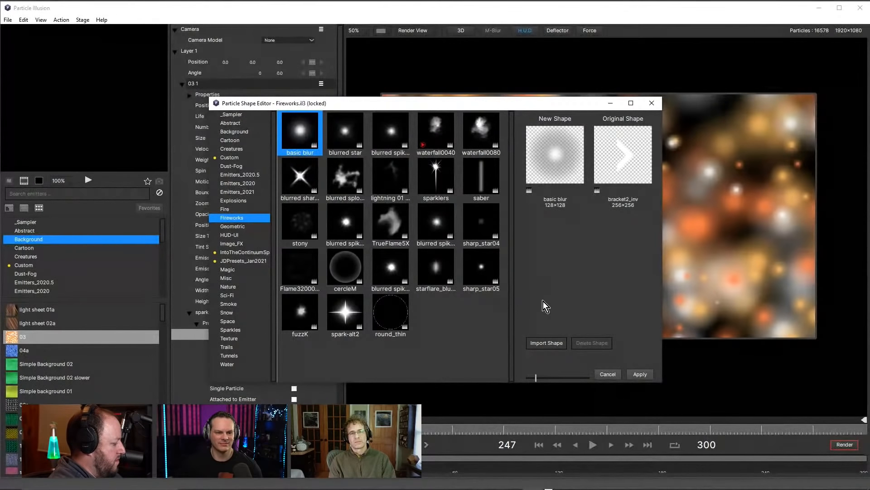
click(644, 376)
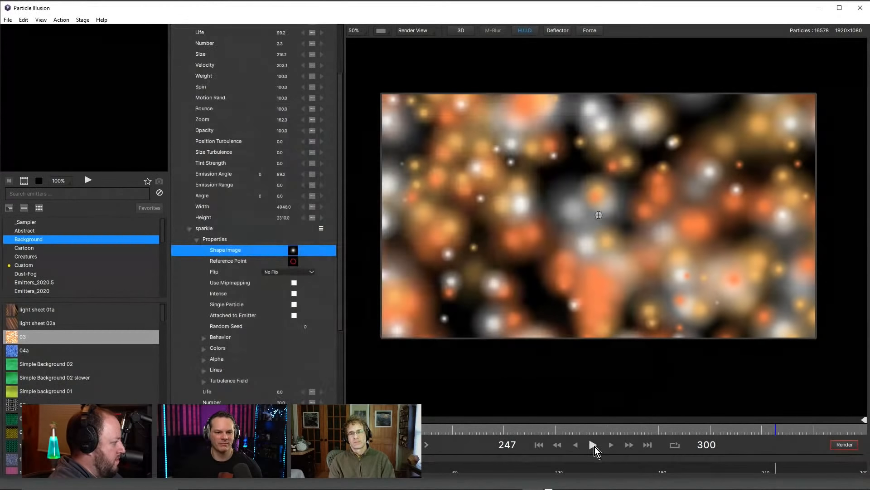
click(594, 445)
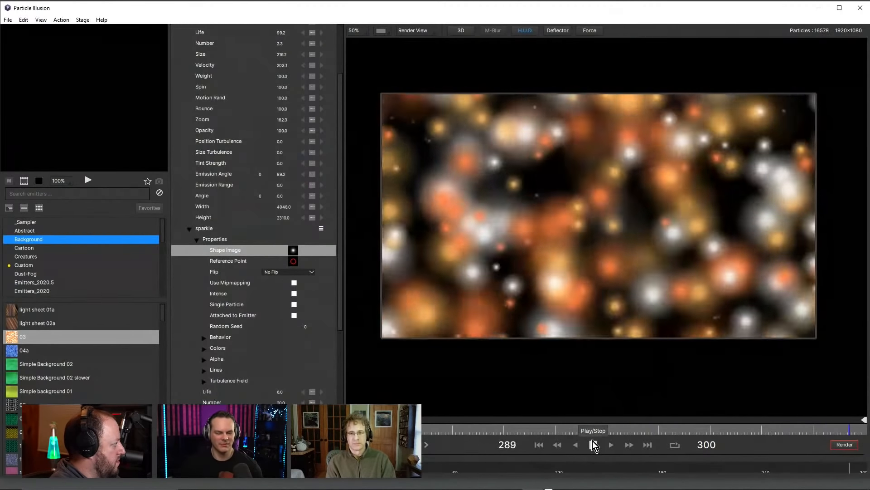
click(592, 444)
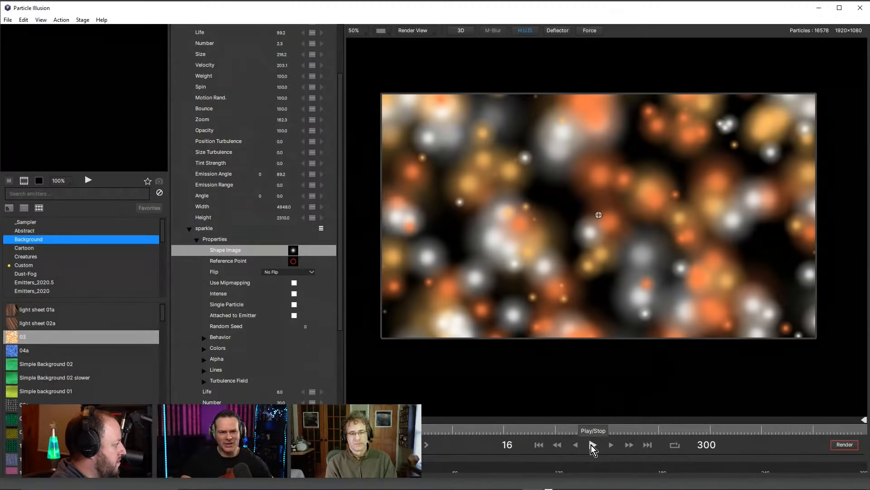
Play the 03 emitter's animation in short stretches up to frame 280.
click(591, 444)
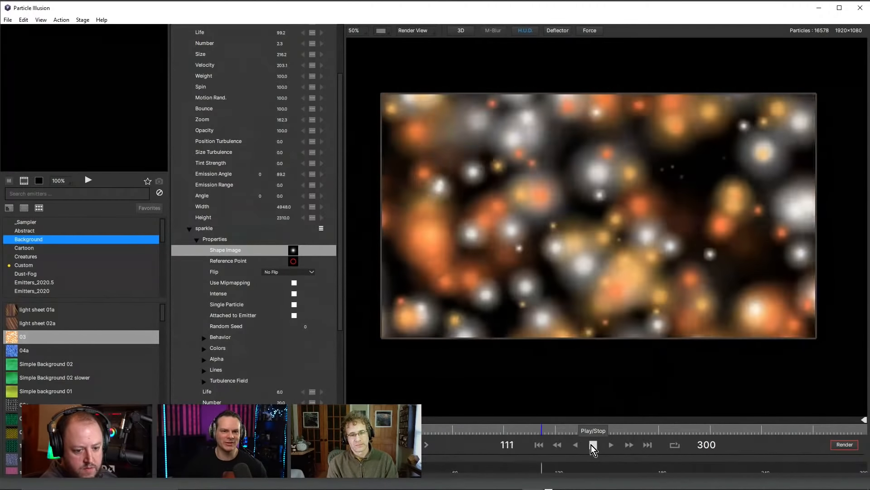
click(591, 445)
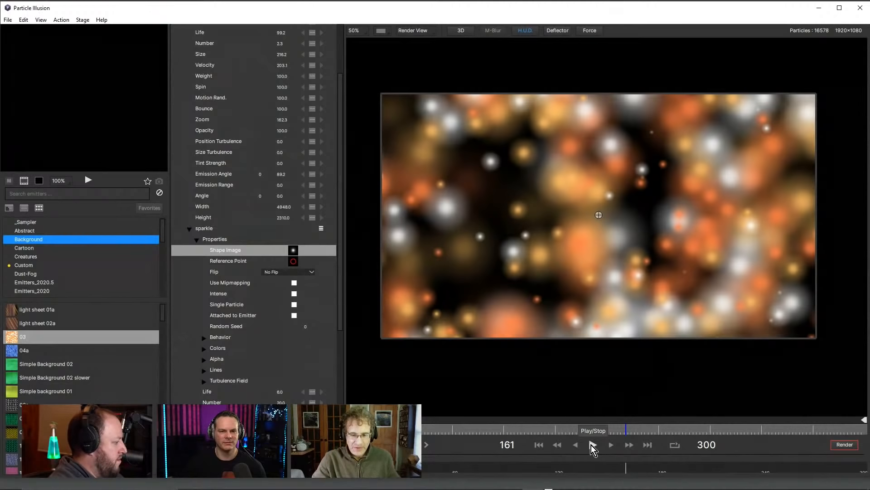
click(591, 445)
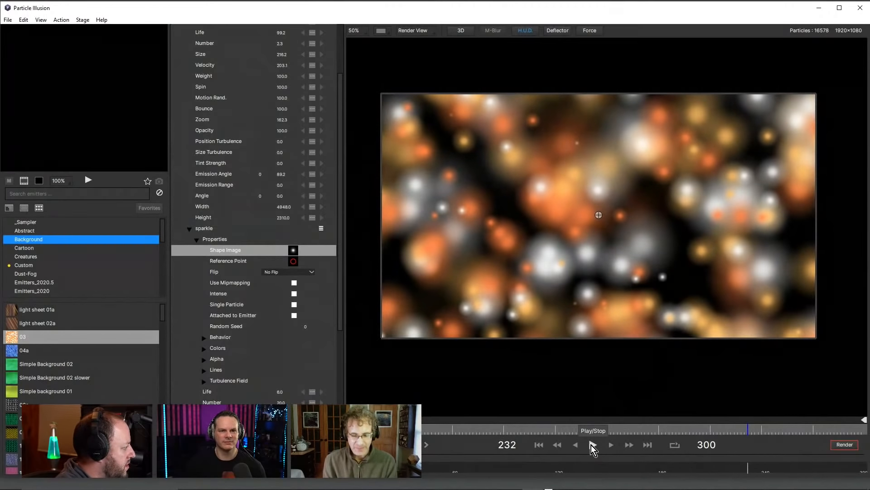
click(592, 445)
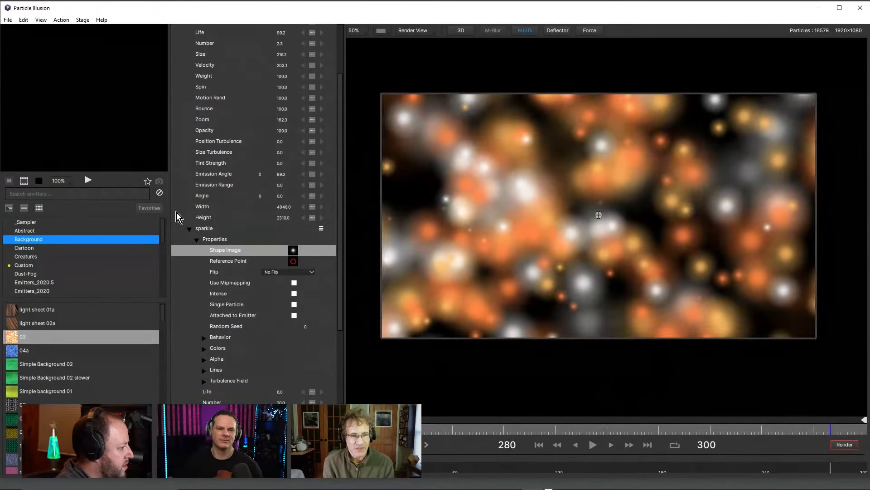
Delete the 03 emitter from Layer 1.
drag(339, 255, 336, 119)
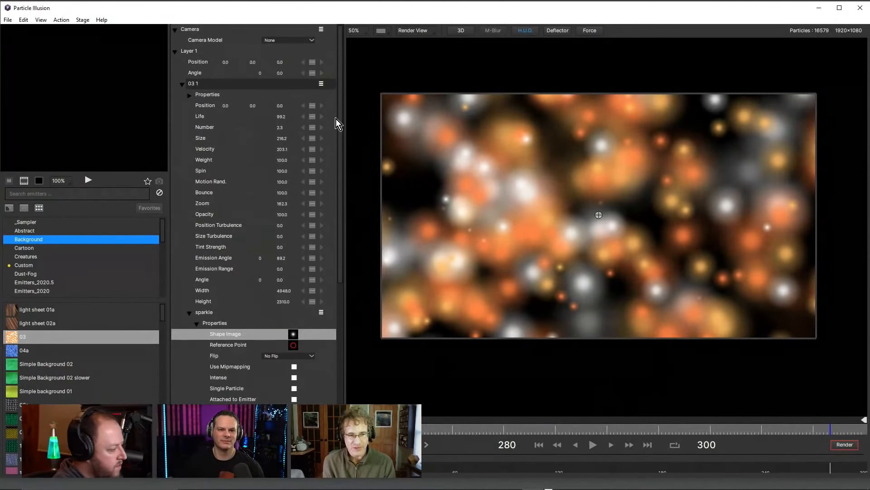
click(203, 83)
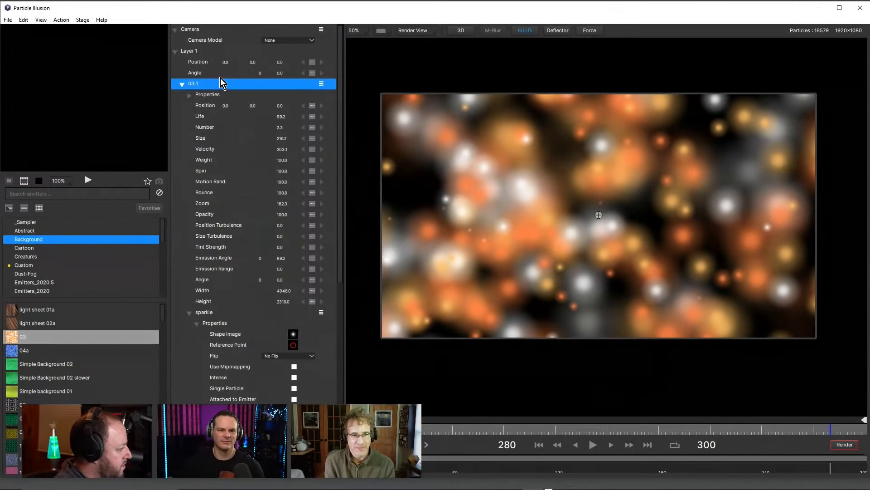
key(Delete)
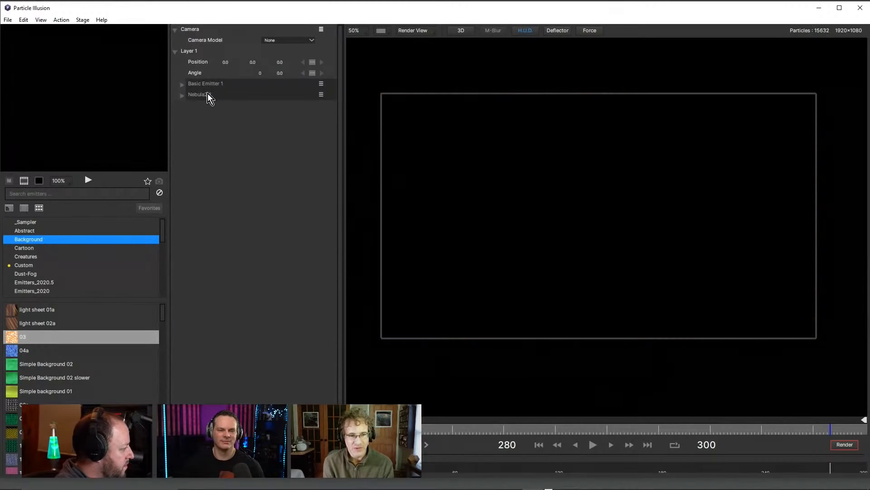
Search the emitter library for "pro" and "--", clearing the search text after the attempts.
click(53, 194)
text(pro)
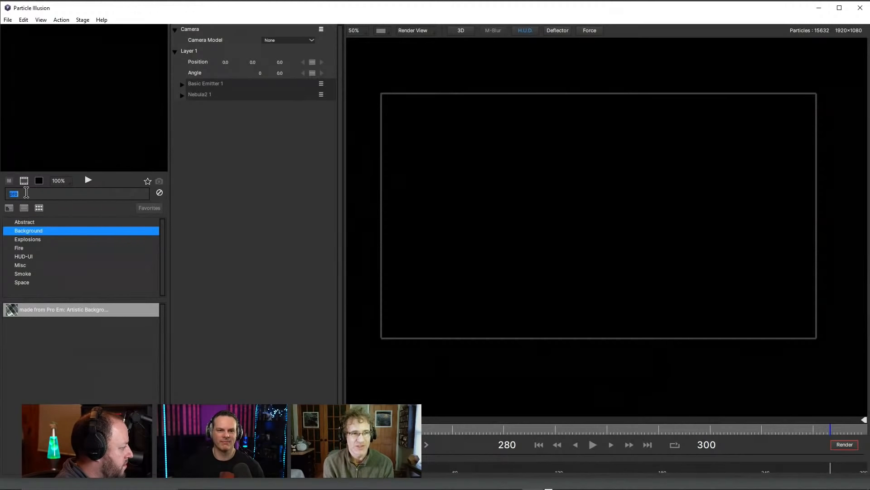
text(--)
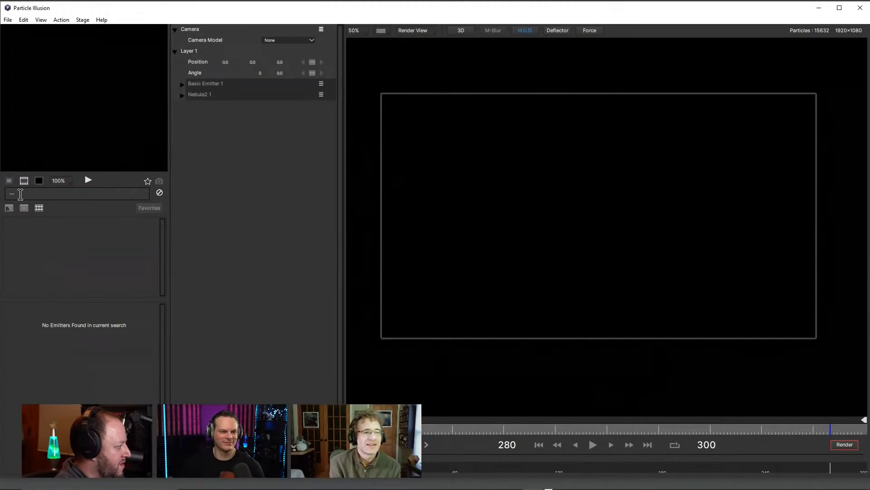
double_click(21, 193)
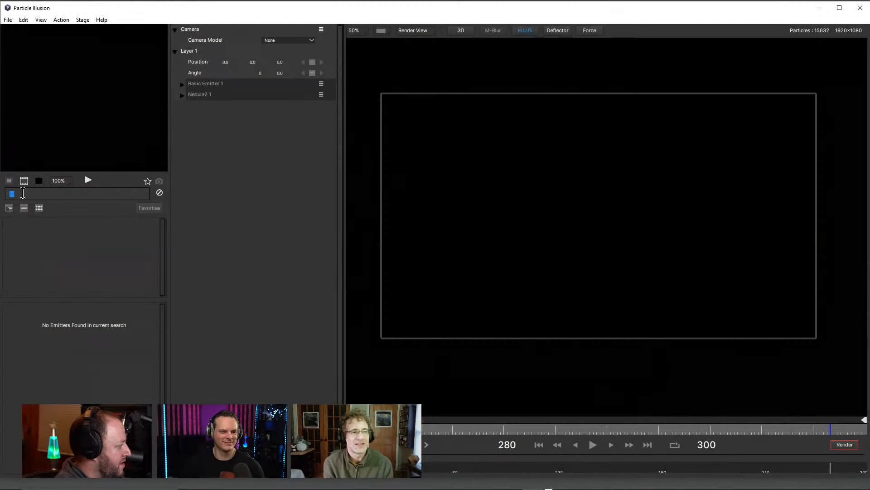
key(BackSpace)
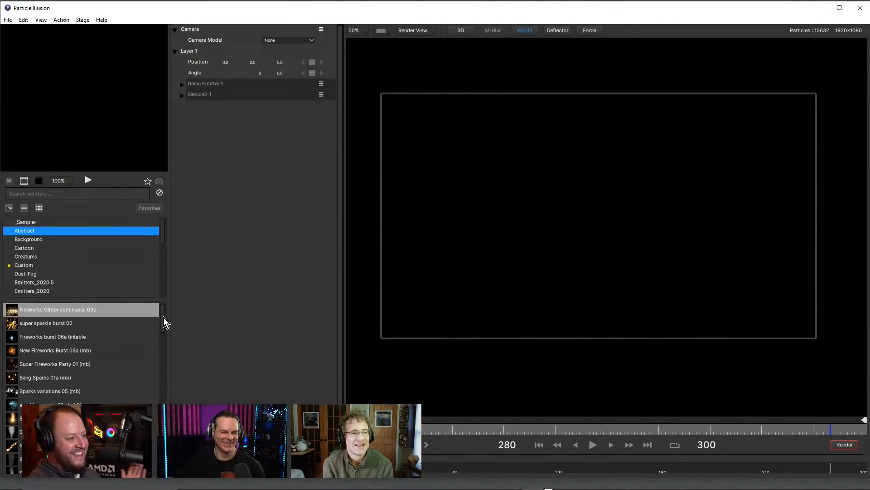
mouse_move(164, 318)
mouse_down()
mouse_move(171, 442)
mouse_move(162, 304)
mouse_up()
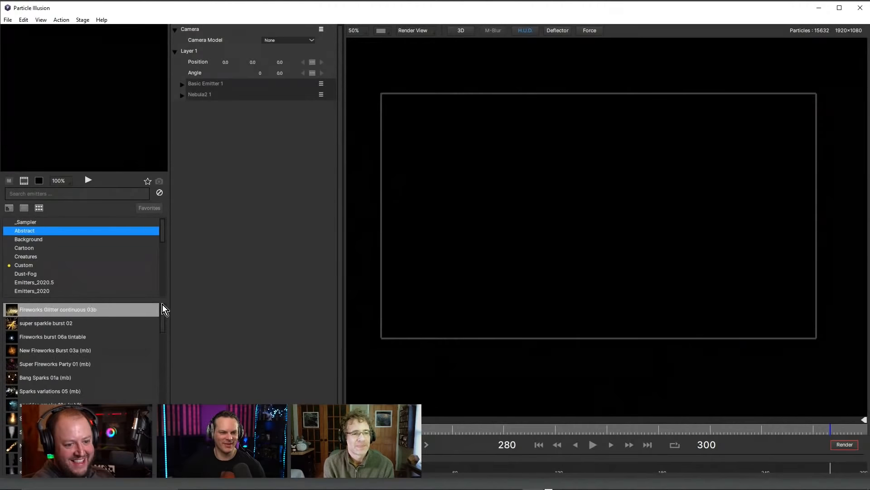
click(27, 194)
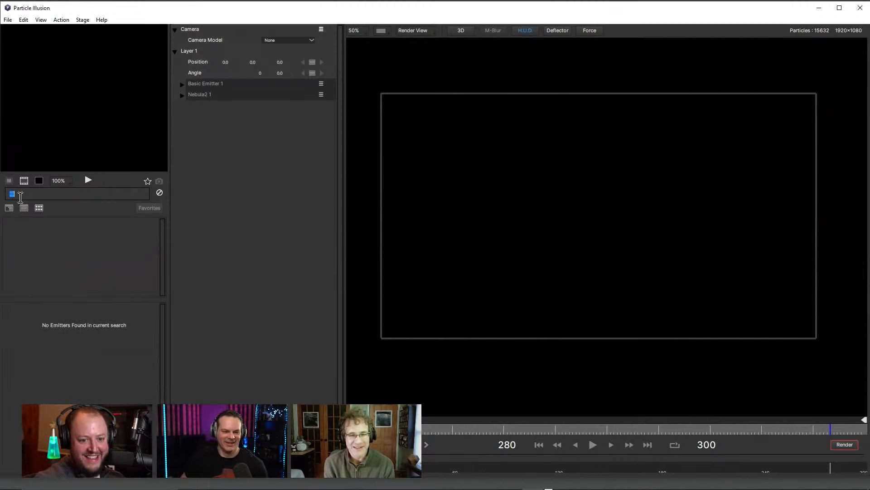
key(BackSpace)
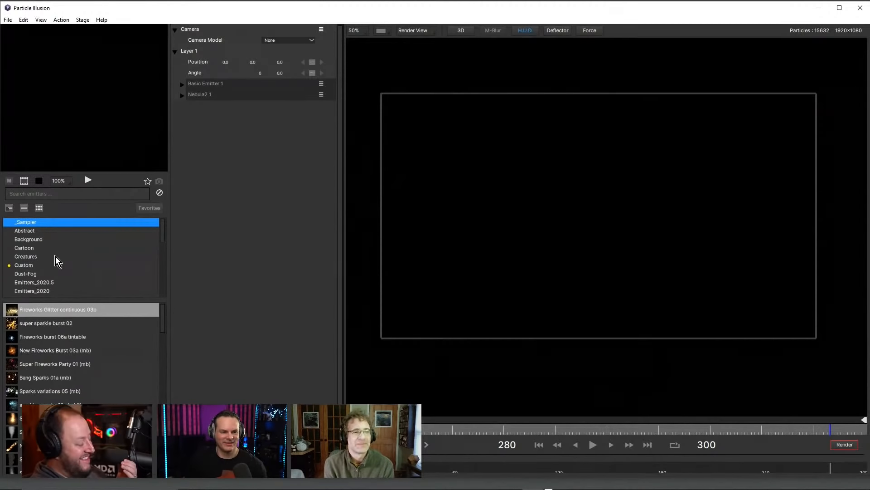
Search the emitter library for "pe" and for a single colon, and clear the search text.
text(pe)
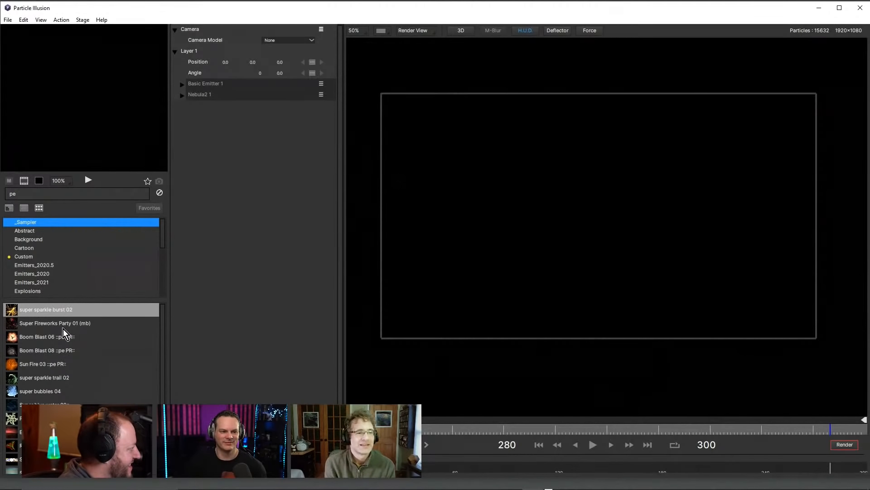
drag(17, 194, 2, 194)
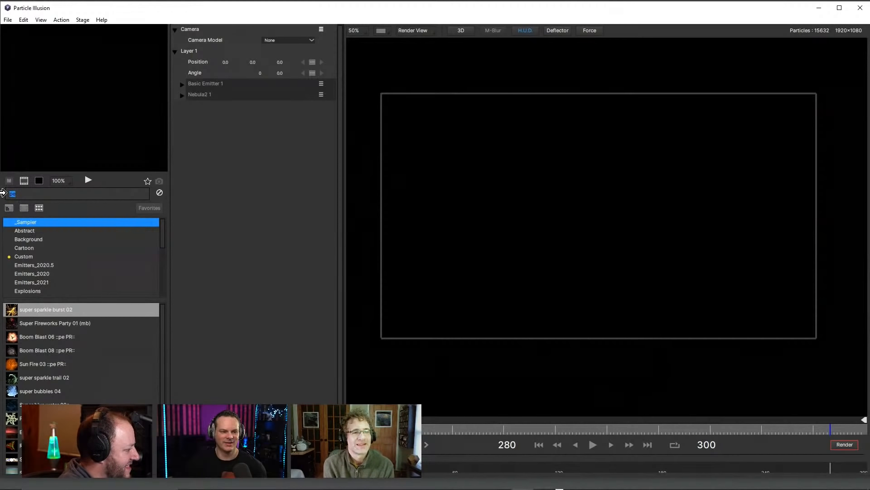
text(:)
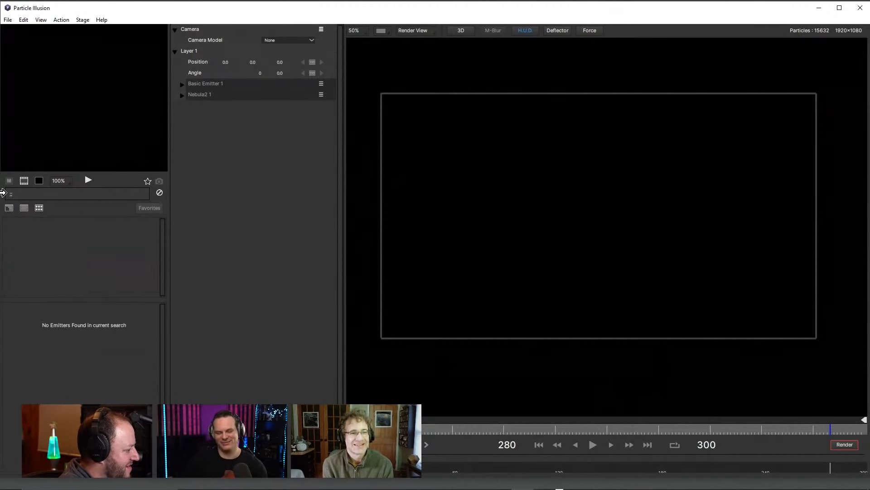
key(BackSpace)
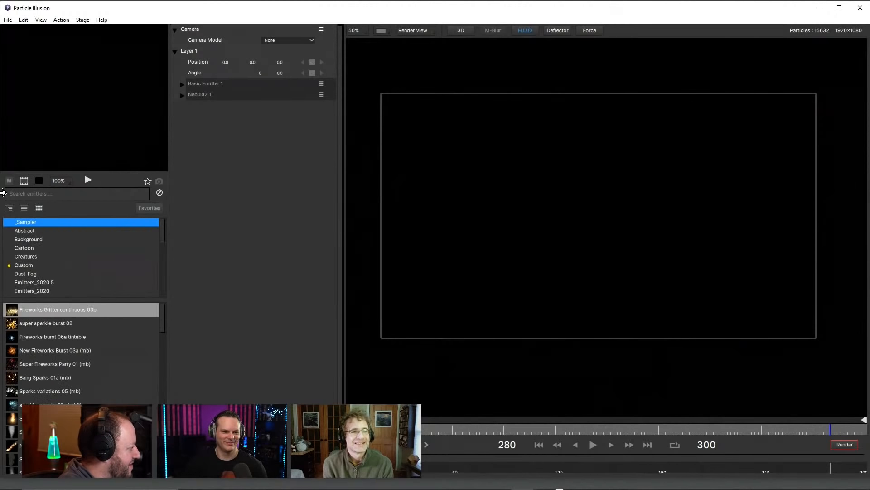
Search the emitter library for "::" and add Boom Blast 08 ::pe PR:: from the _Sampler library to Layer 1.
text(::)
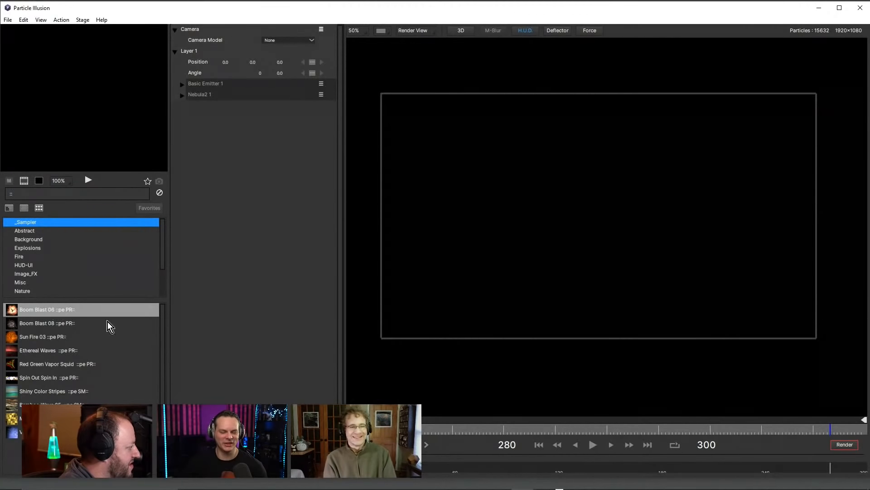
click(34, 323)
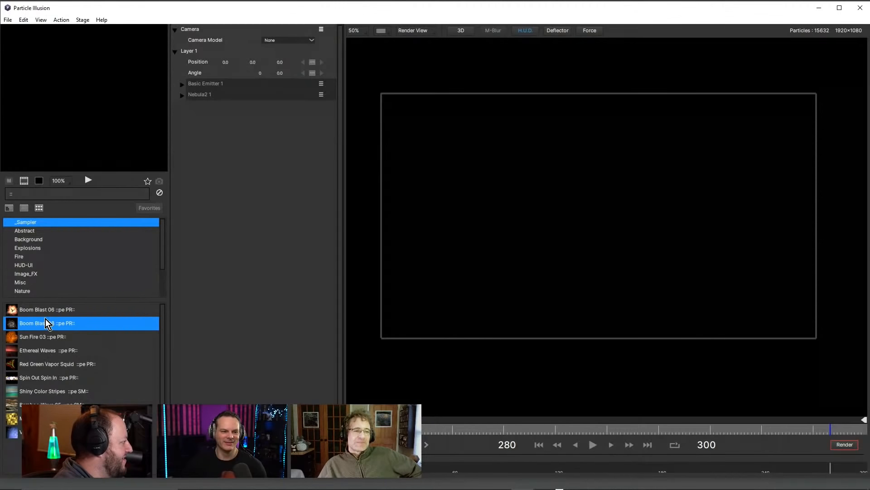
double_click(13, 321)
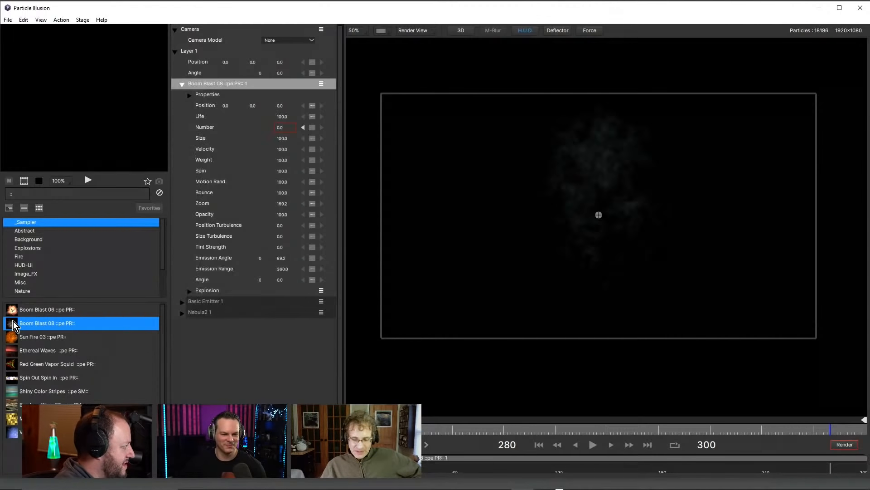
Replay the Boom Blast 08 explosion from frame 0 several times, stopping the last run at frame 27.
click(539, 445)
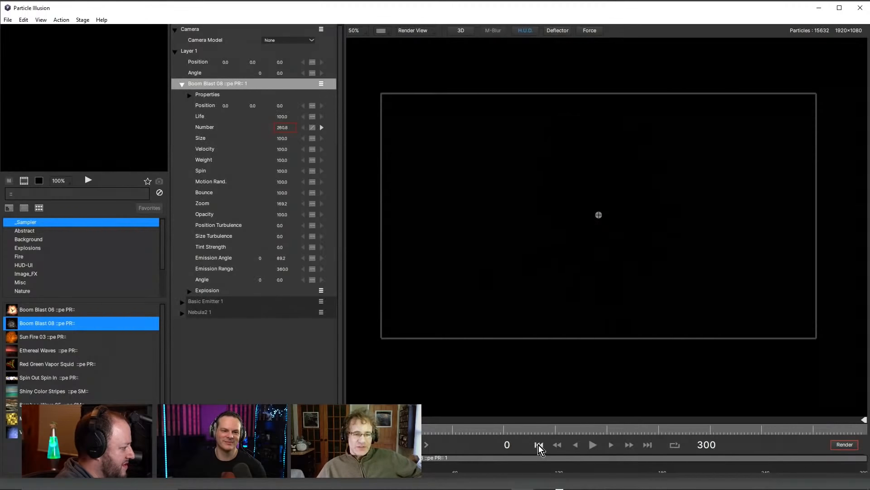
click(592, 444)
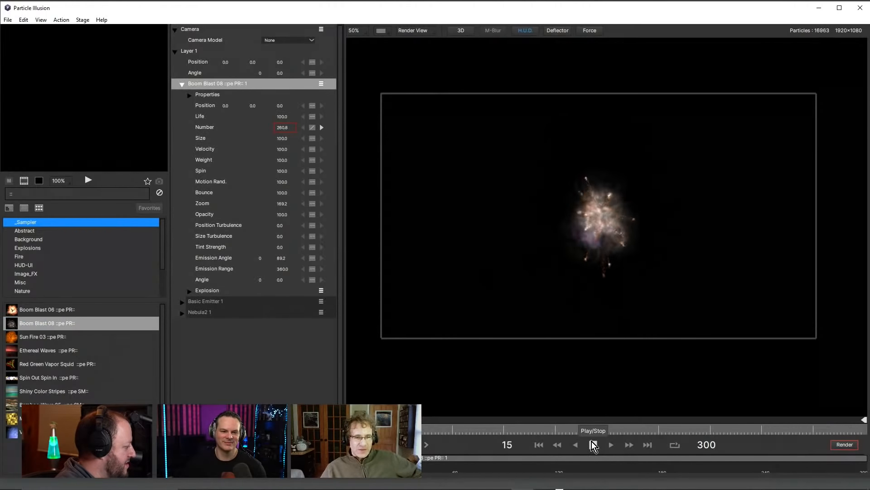
click(593, 444)
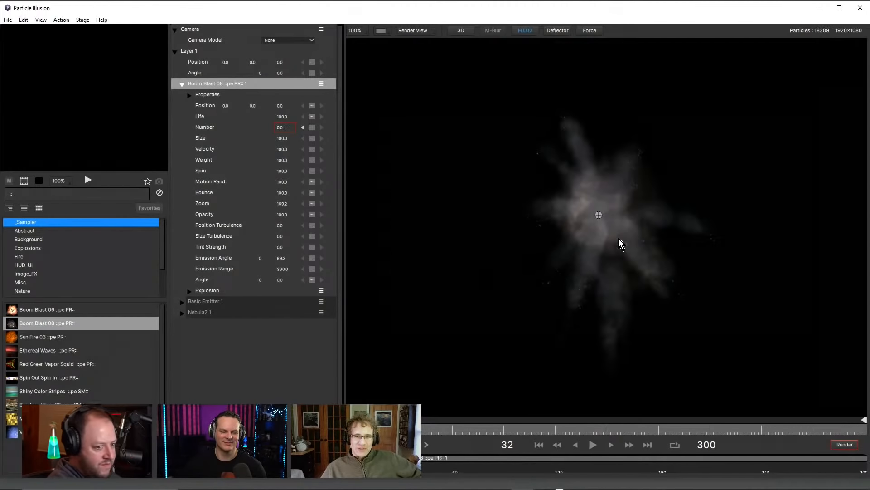
click(539, 444)
click(591, 444)
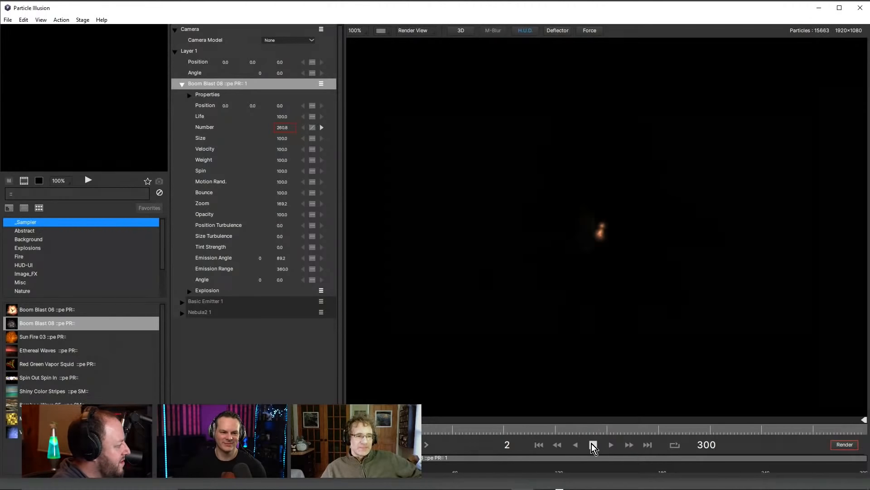
click(604, 442)
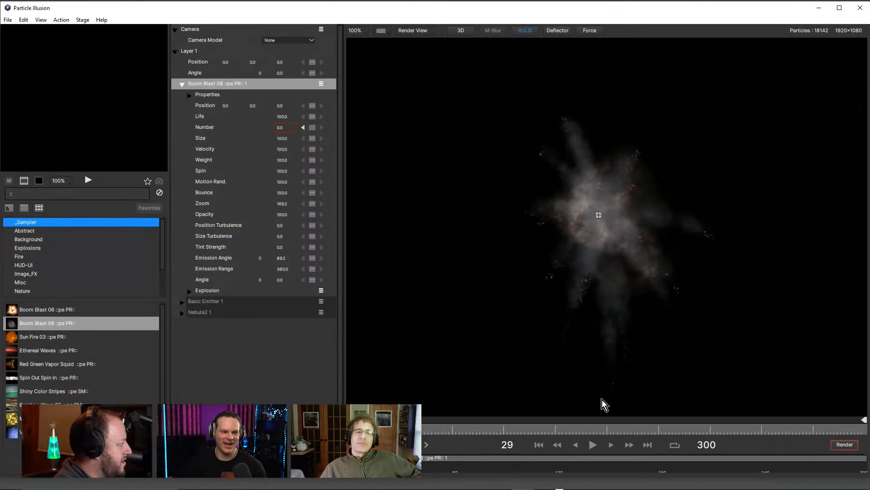
click(539, 444)
click(592, 445)
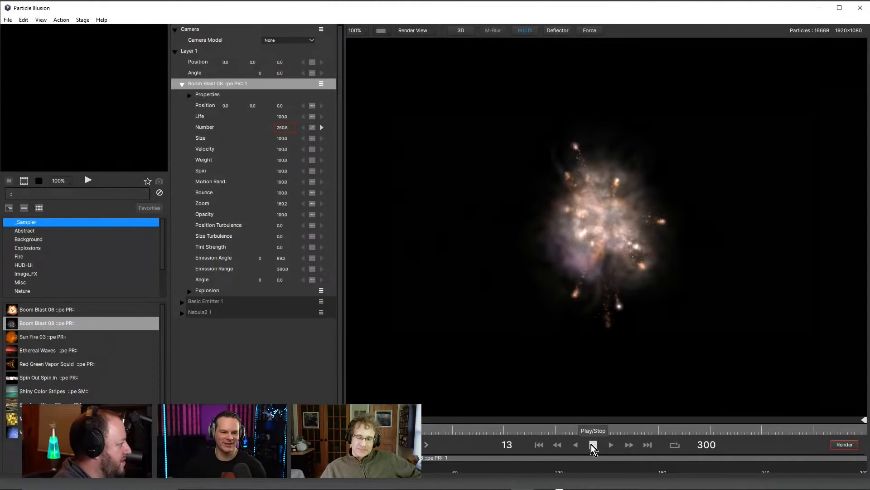
click(592, 444)
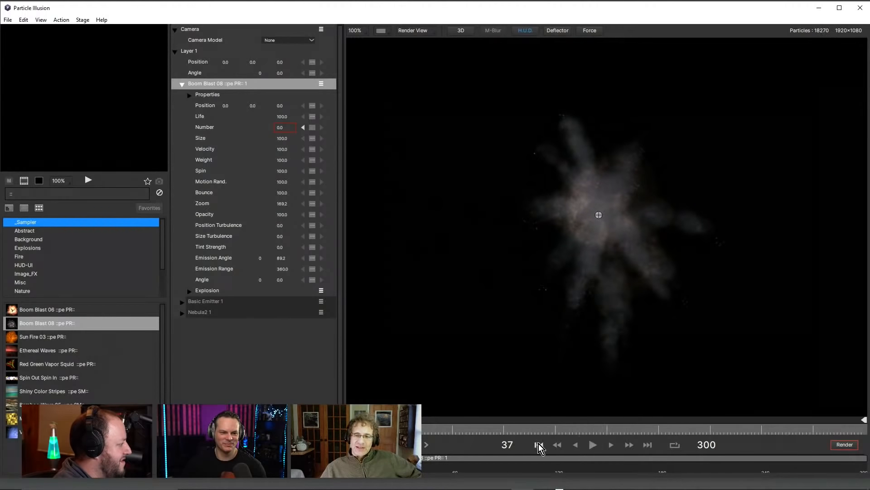
click(538, 444)
click(596, 445)
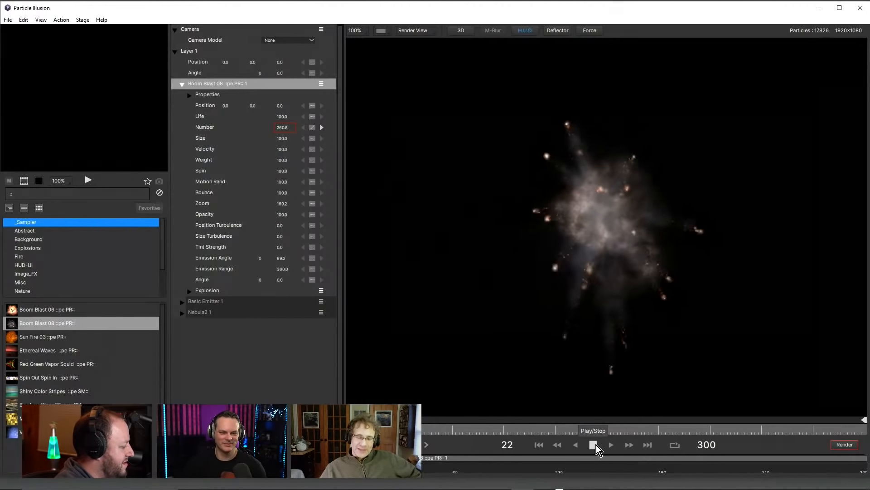
click(596, 445)
click(593, 446)
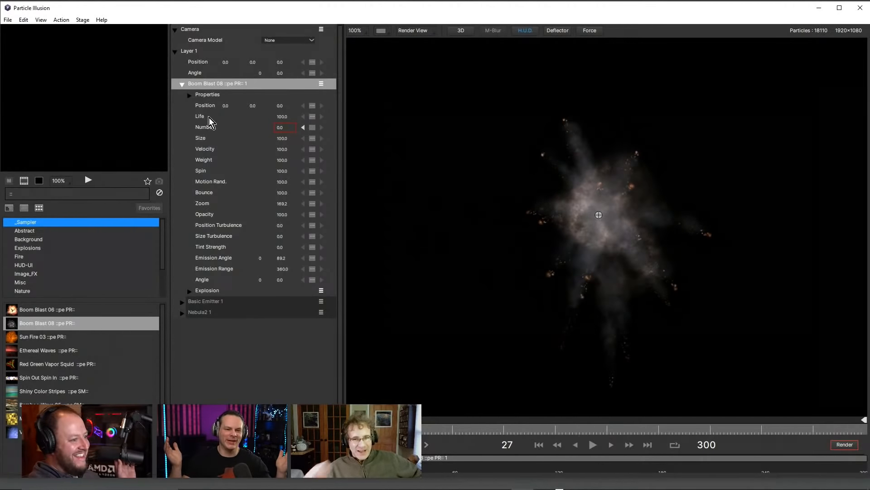
Expand the Boom Blast 08 emitter's Properties and its Explosion group, checking the Turbulence Field entry.
click(190, 95)
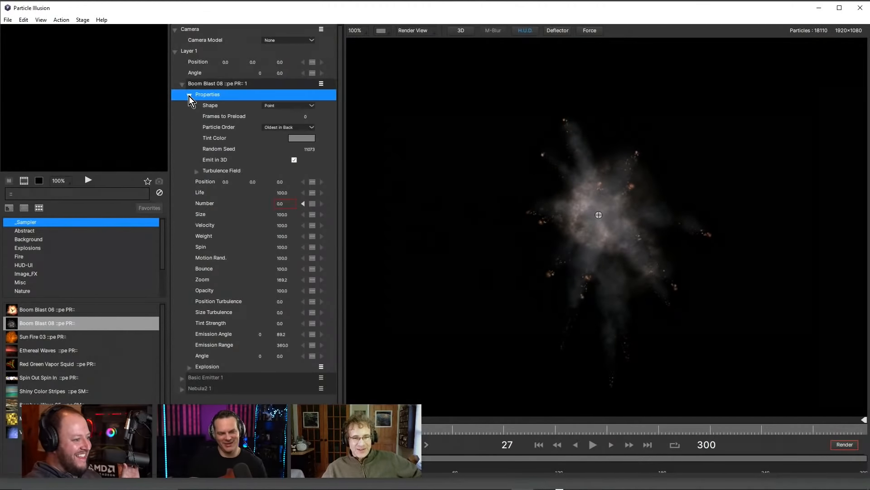
click(195, 173)
click(195, 172)
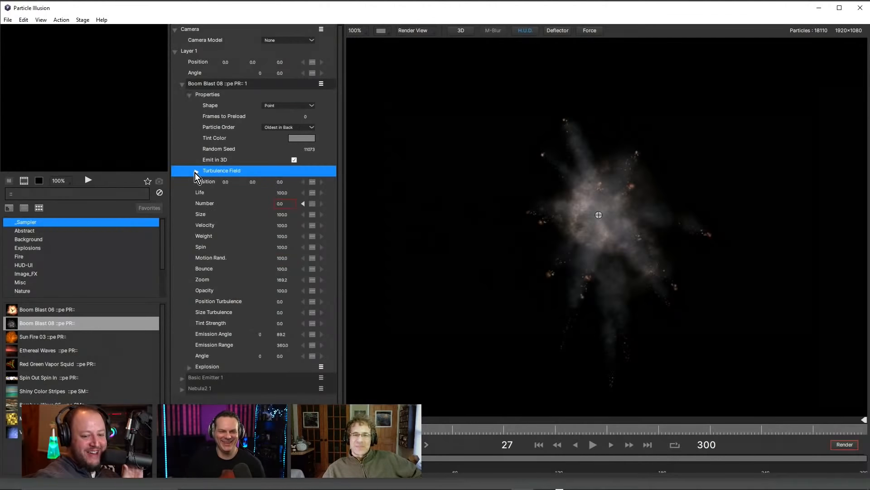
click(189, 367)
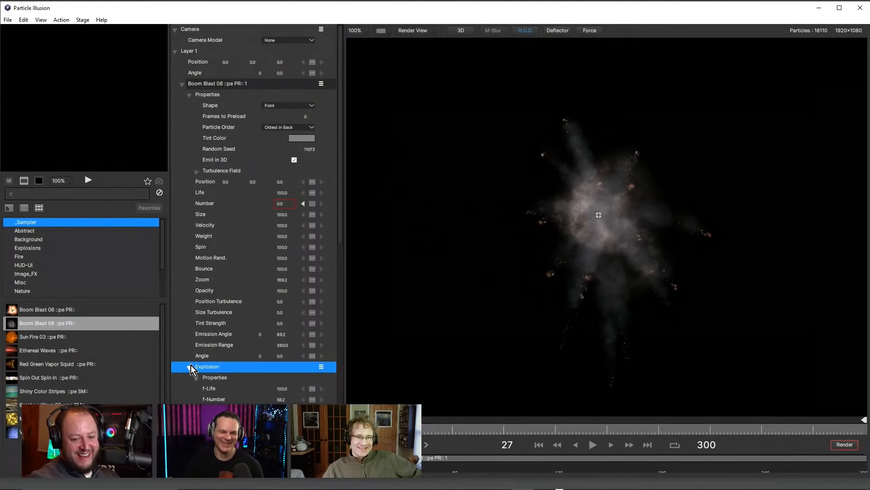
Find the particles at the end of the Explosion group and expand lead sparks.
scroll(225, 265, down, 12)
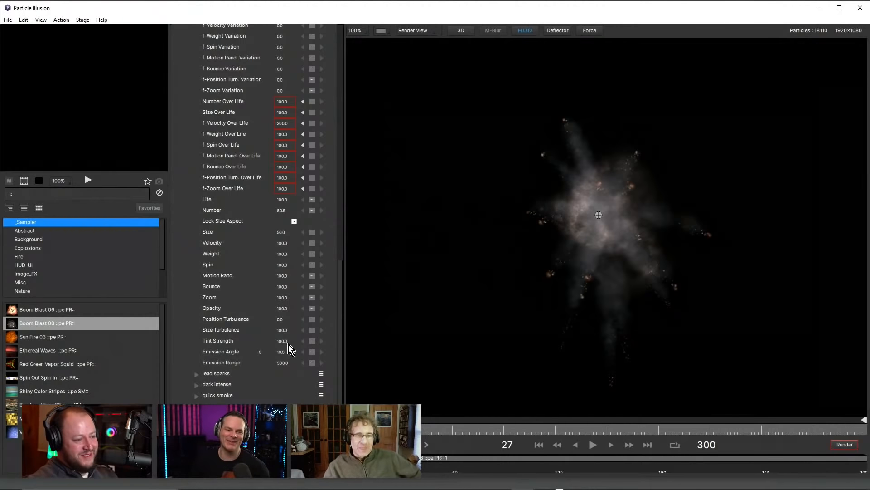
click(219, 374)
click(221, 384)
click(197, 376)
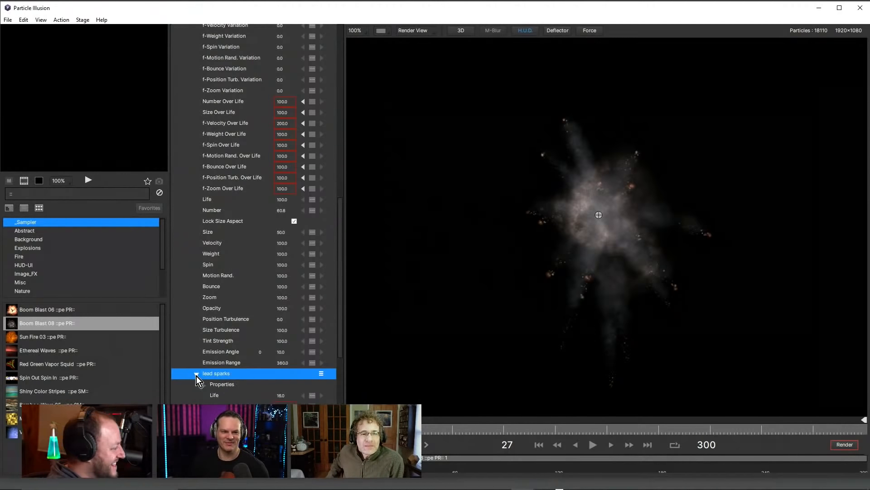
Examine the parameters of the lead sparks particle type and collapse it to show dark intense and quick smoke beside it.
scroll(254, 382, down, 7)
scroll(251, 366, down, 3)
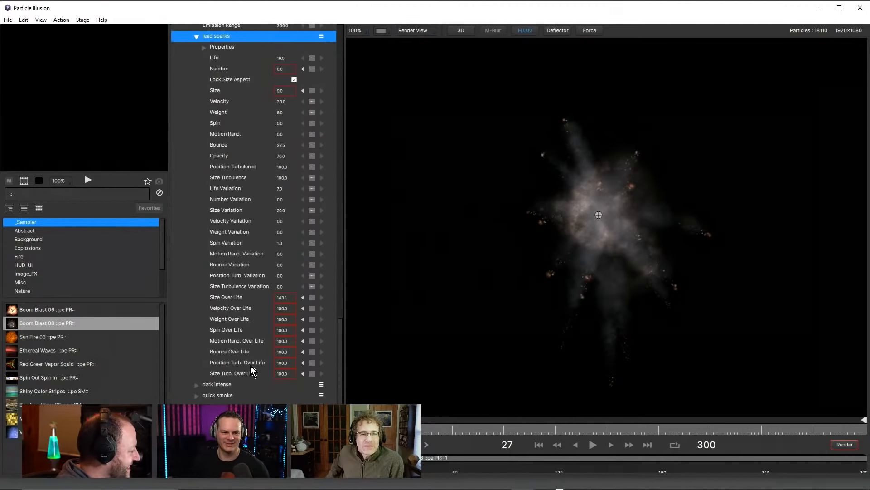
scroll(250, 366, up, 10)
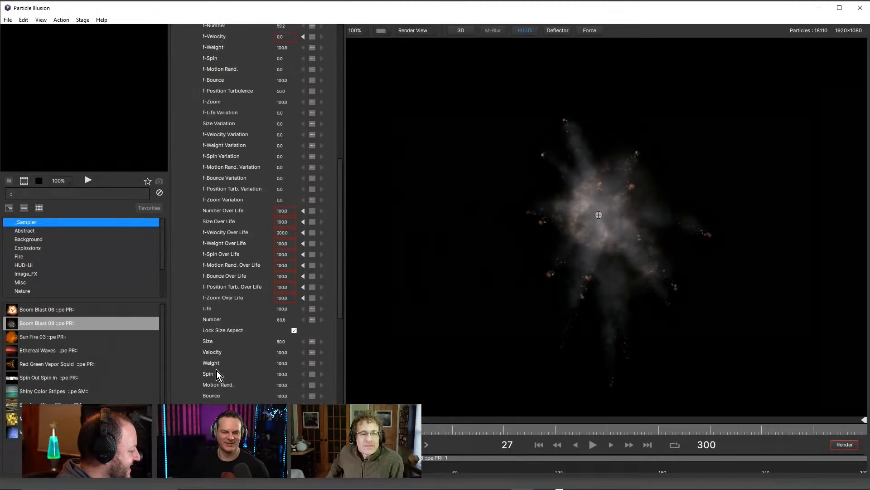
scroll(208, 381, down, 2)
scroll(263, 371, down, 3)
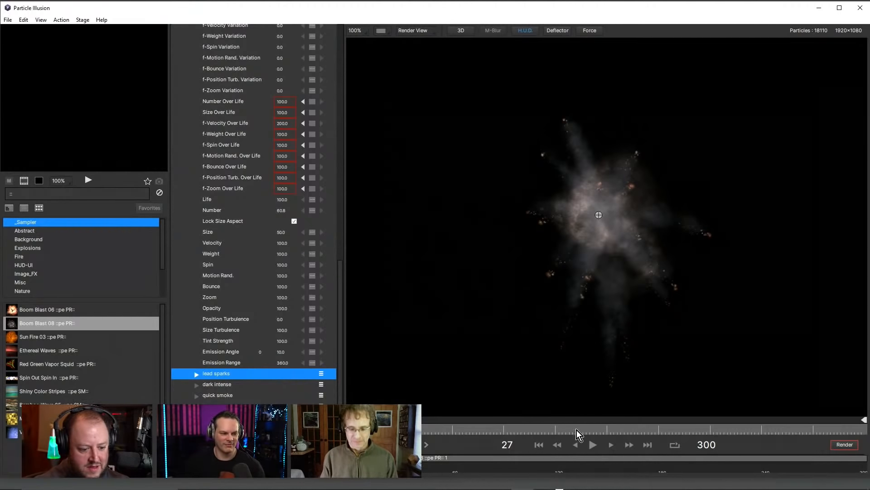
Replay the explosion twice from the start, stopping the first run at frame 85 and the second at frame 27.
click(539, 444)
click(592, 443)
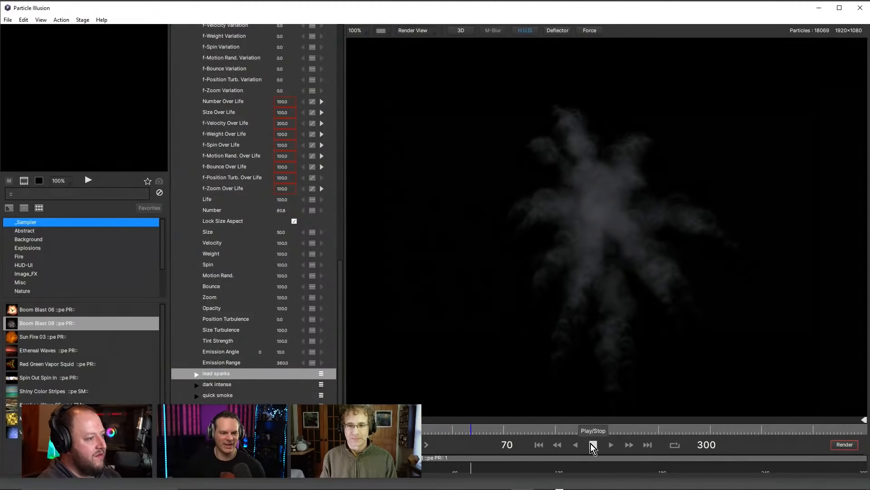
click(592, 443)
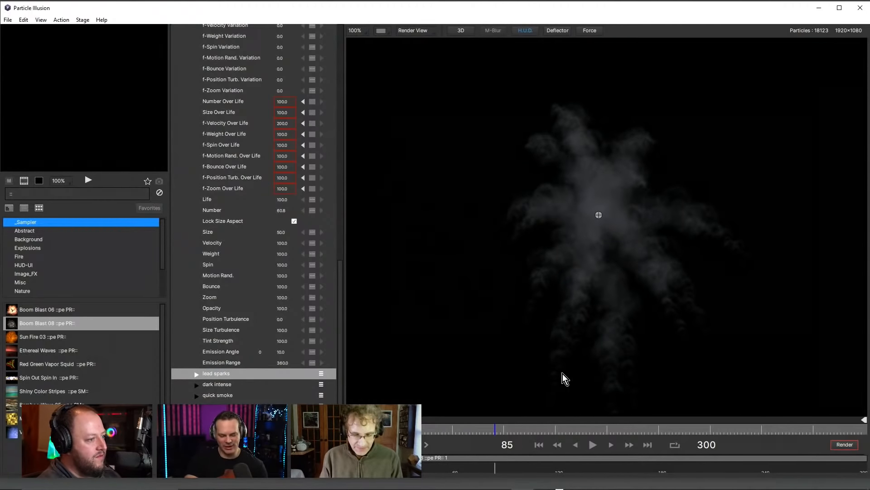
drag(376, 429, 349, 429)
click(592, 444)
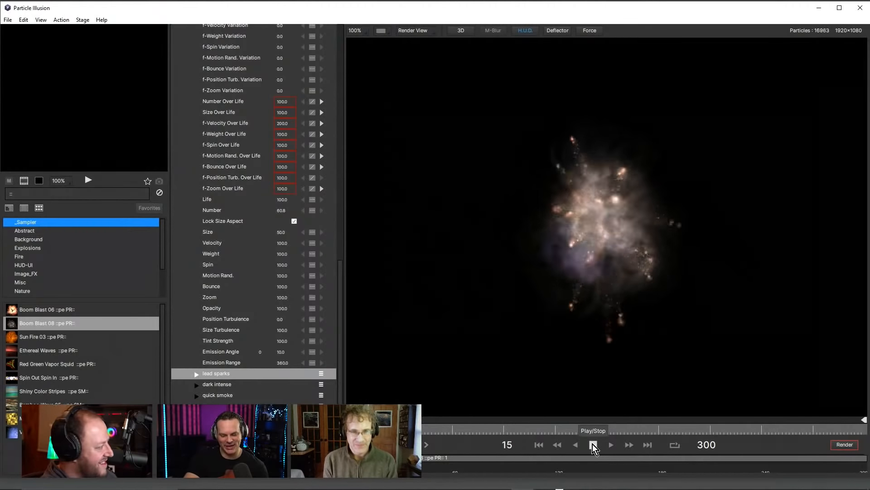
click(592, 445)
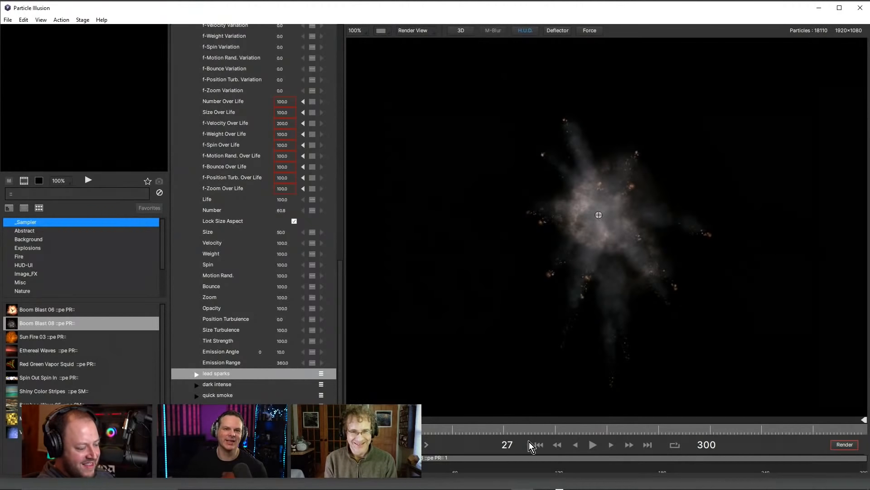
Check the Turbulence Field settings in the Boom Blast 08 emitter's Properties and collapse them again.
scroll(346, 269, up, 1)
drag(345, 263, 336, 42)
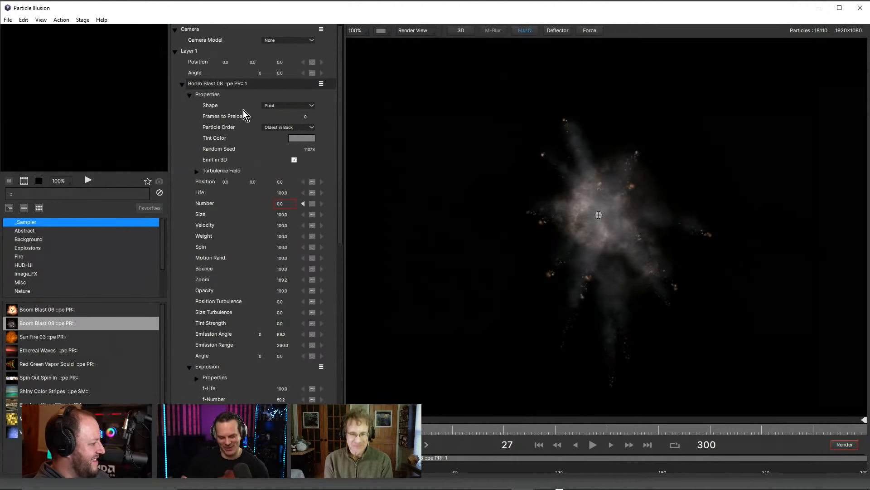
click(196, 171)
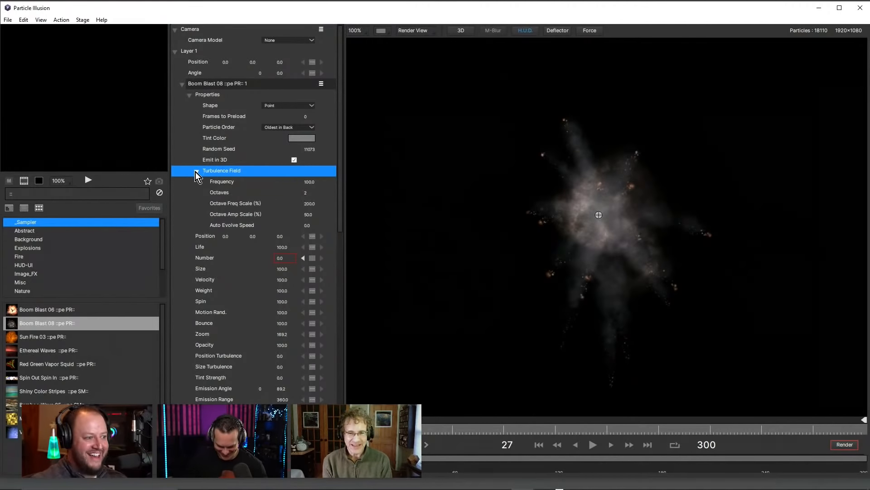
click(196, 171)
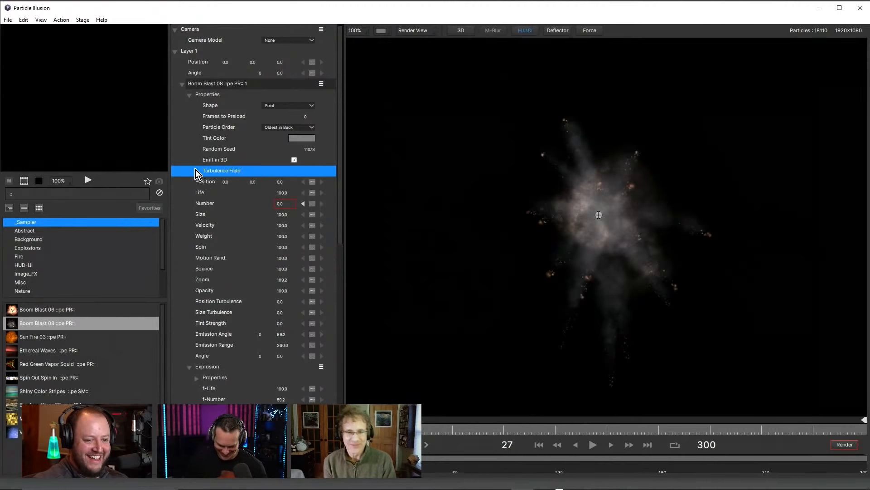
Switch the camera model to Orbit and set the camera's Spin to about 219 to see the explosion from another angle.
click(288, 40)
click(278, 67)
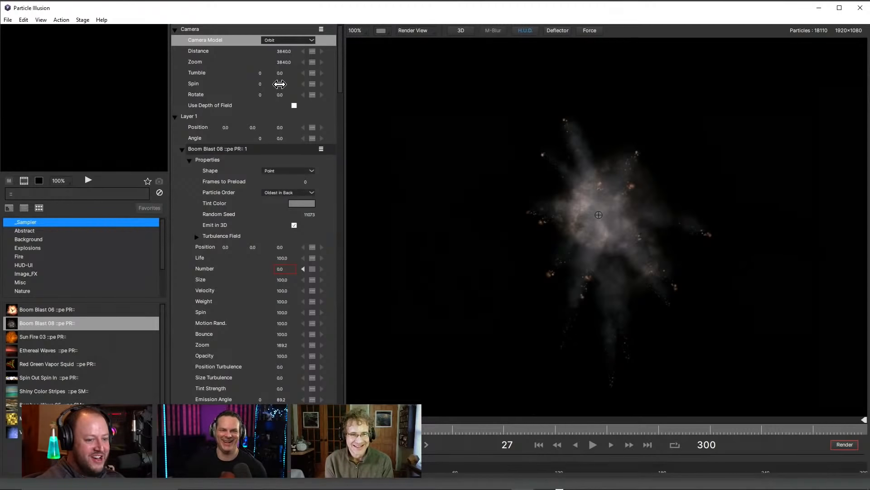
drag(280, 84, 381, 81)
scroll(627, 213, up, 1)
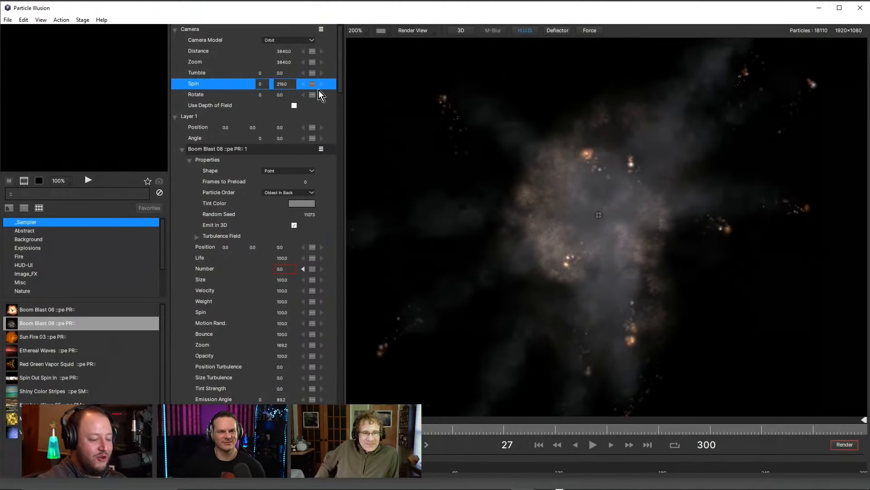